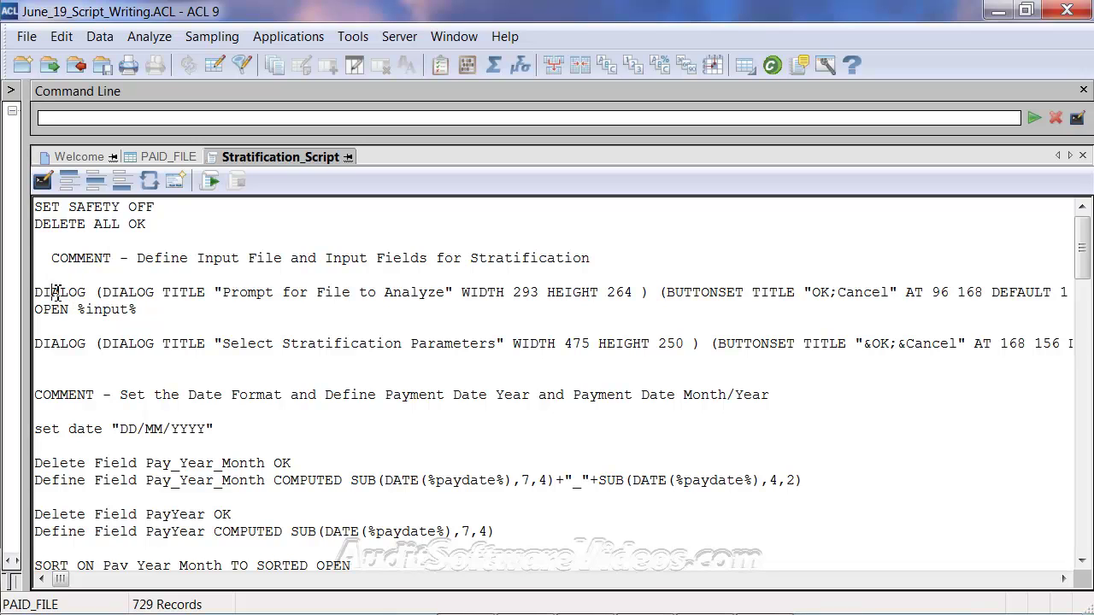
Inspect the table drop-down's settings in the "Prompt for File to Analyze" dialog in the dialog builder, and close it discarding changes
double_click(56, 292)
click(41, 182)
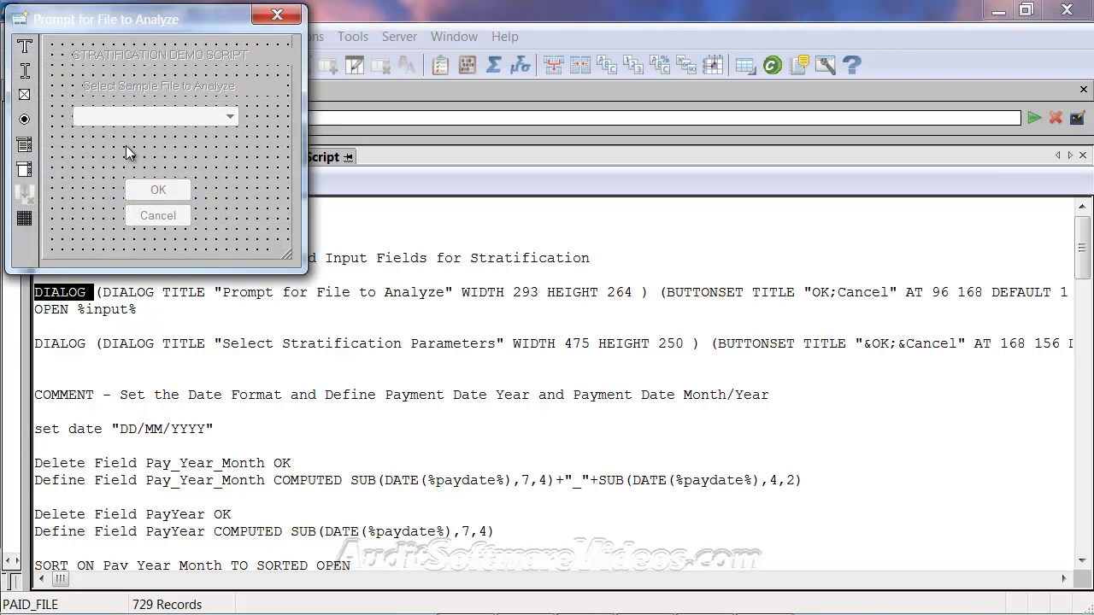
click(159, 116)
double_click(159, 115)
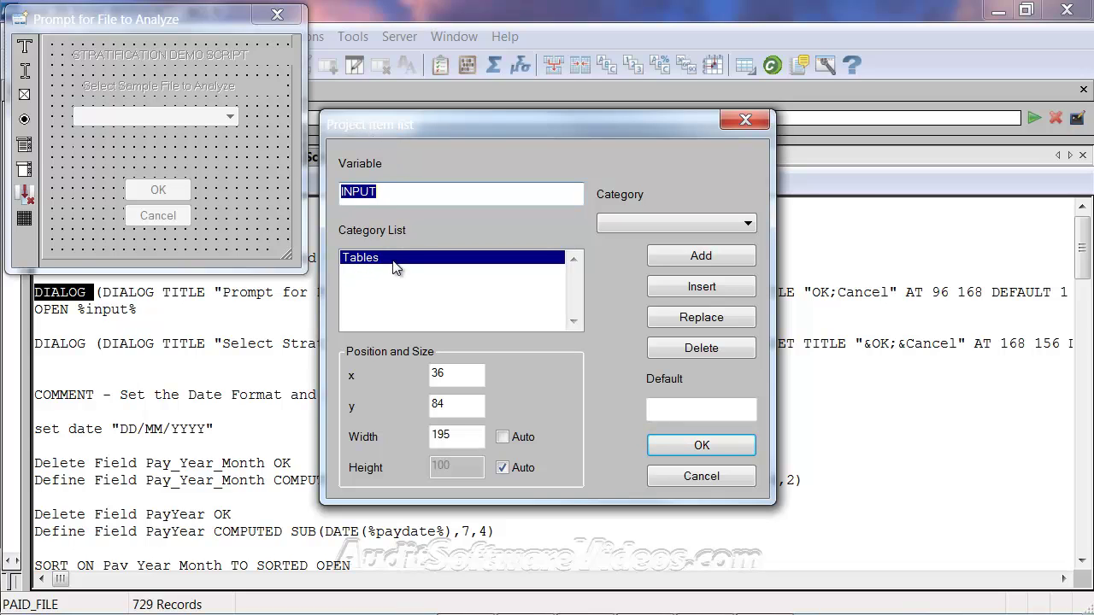
click(710, 480)
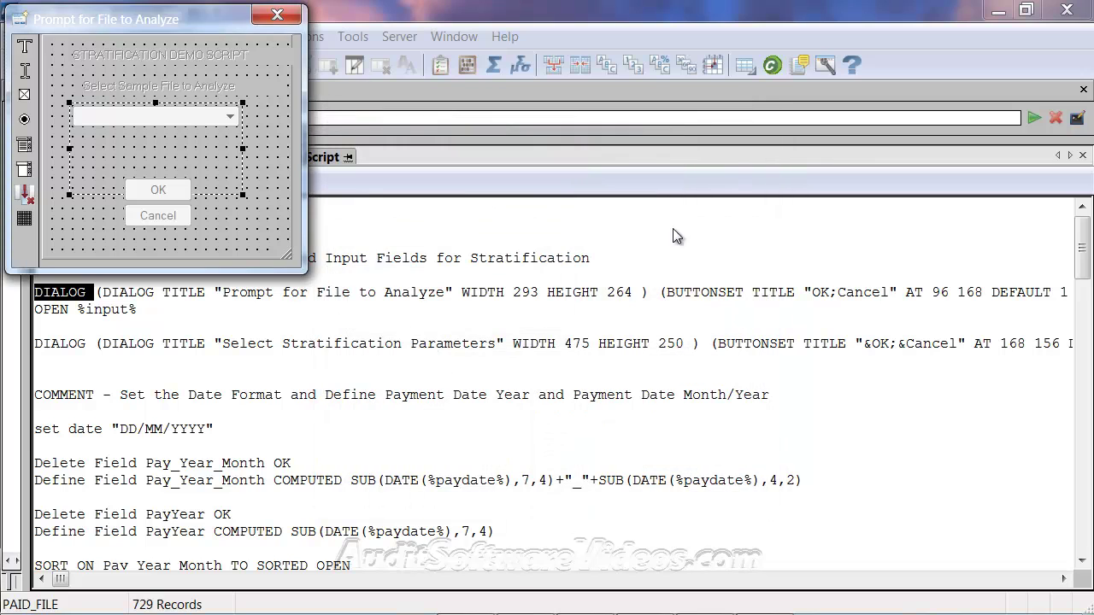
click(275, 15)
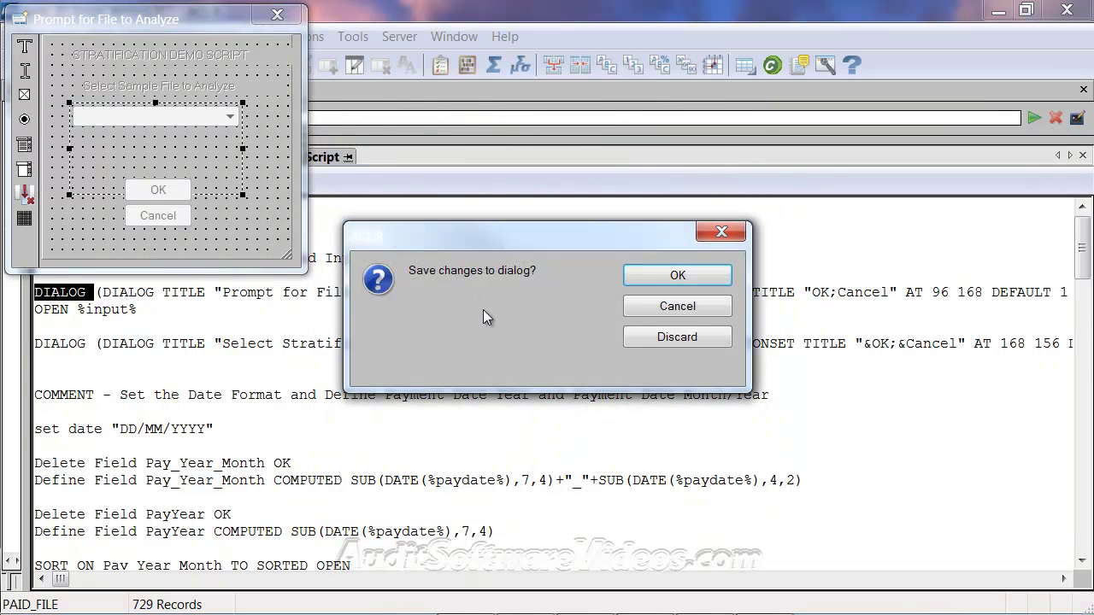
click(664, 340)
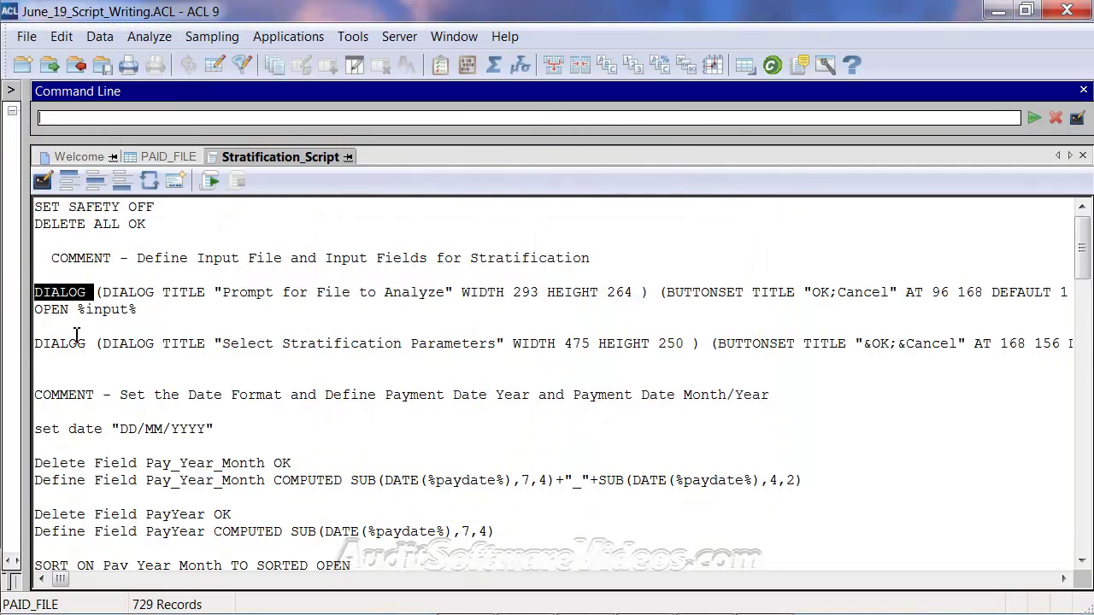
Insert a blank line above the OPEN %input% command and highlight its %input% variable
click(34, 310)
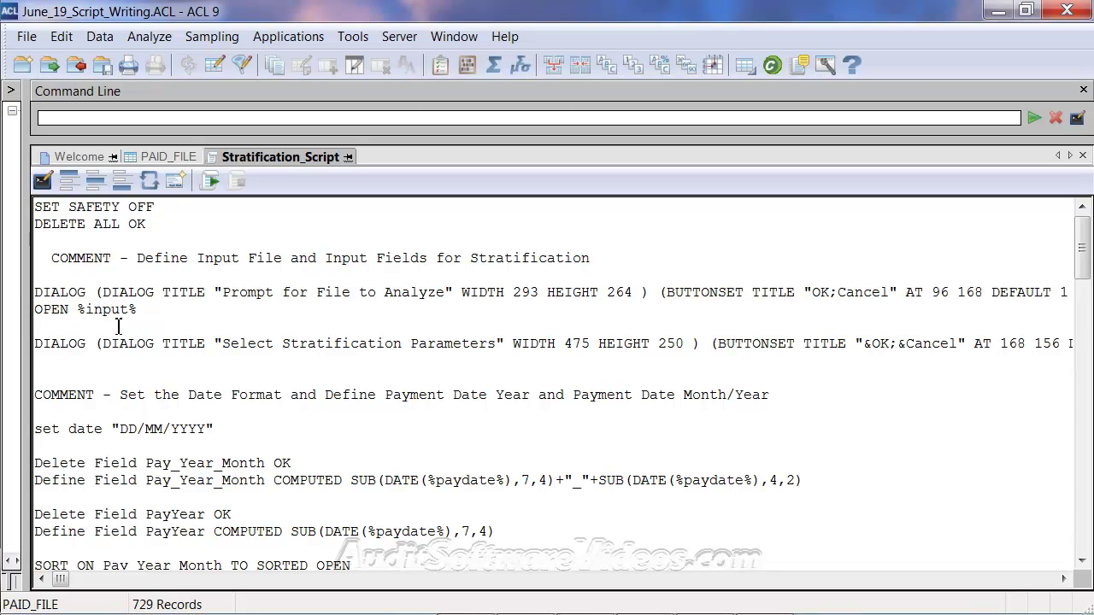
key(Return)
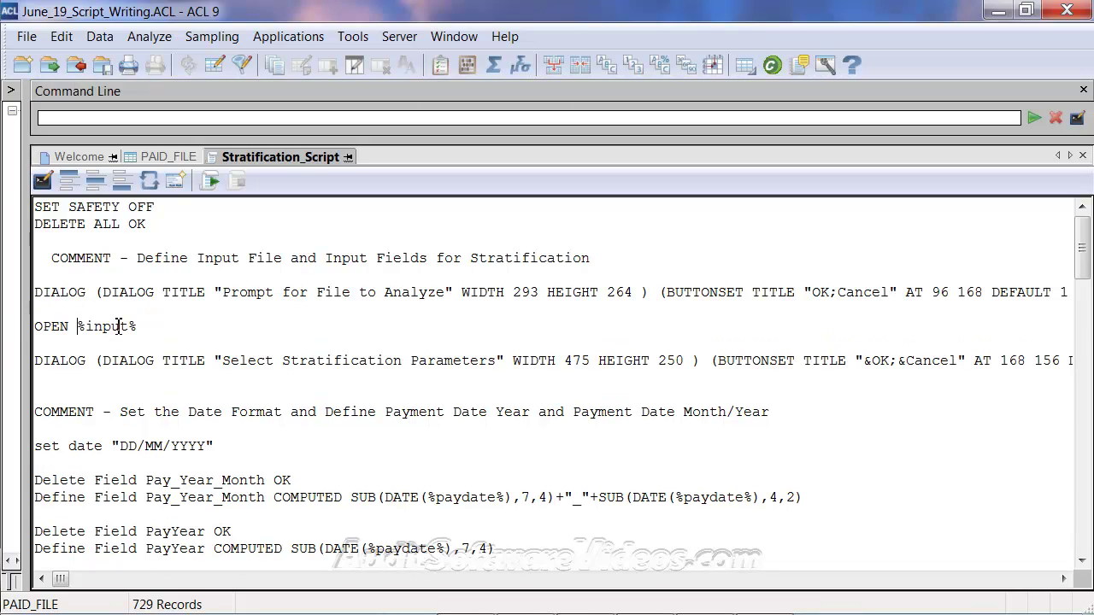
key(shift+Right)
key(shift+Right)
key(shift+Right)
key(shift+Right)
key(shift+Right)
key(shift+Right)
key(shift+Right)
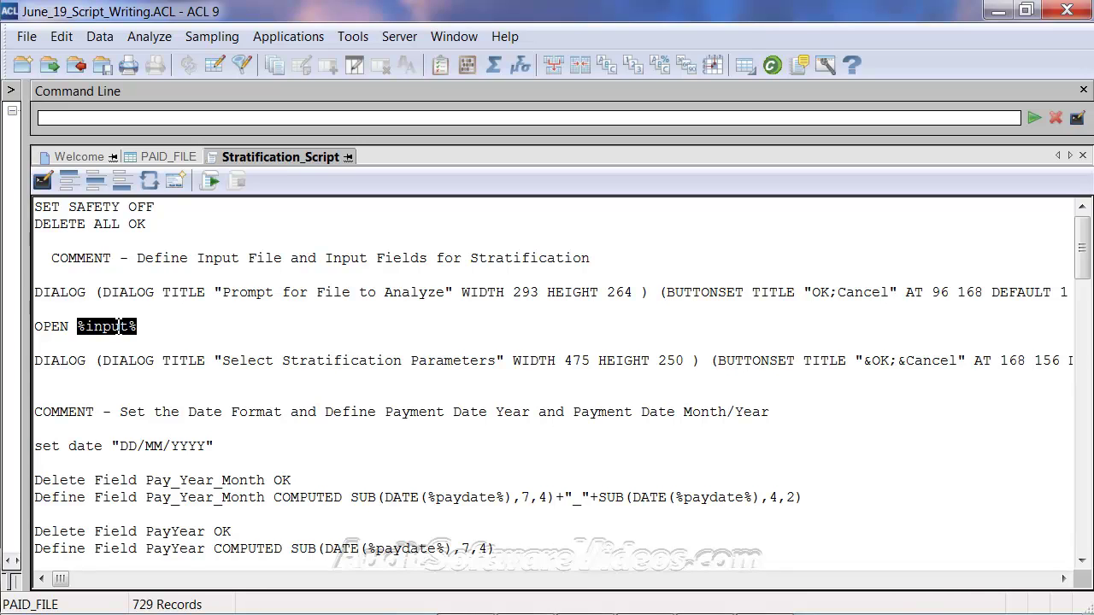
key(Down)
key(Down)
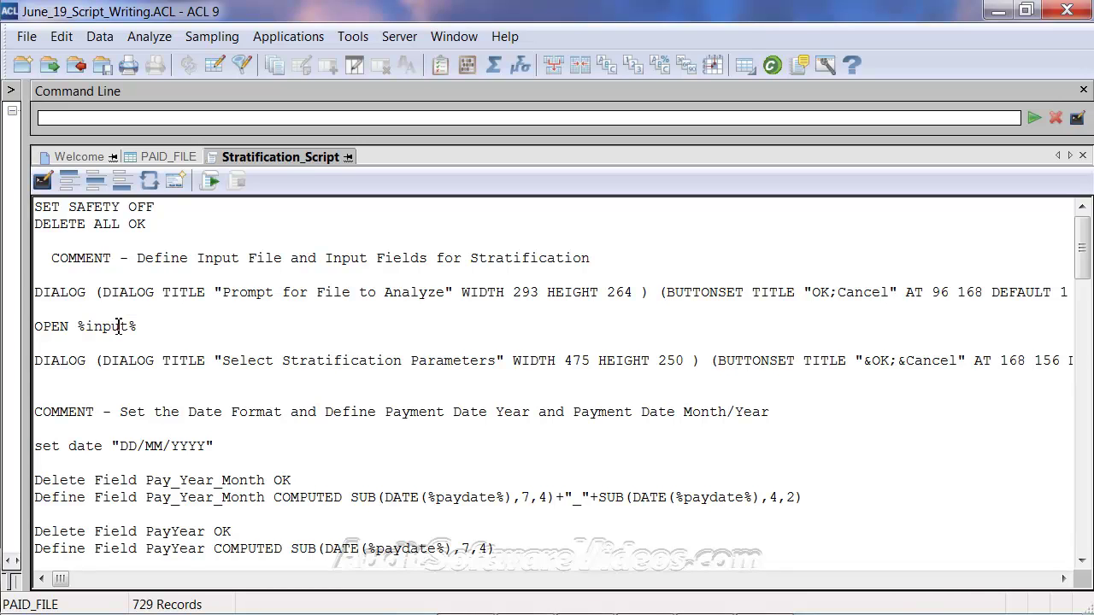
key(shift+Left)
key(shift+Left)
key(shift+Left)
key(shift+Left)
key(shift+Left)
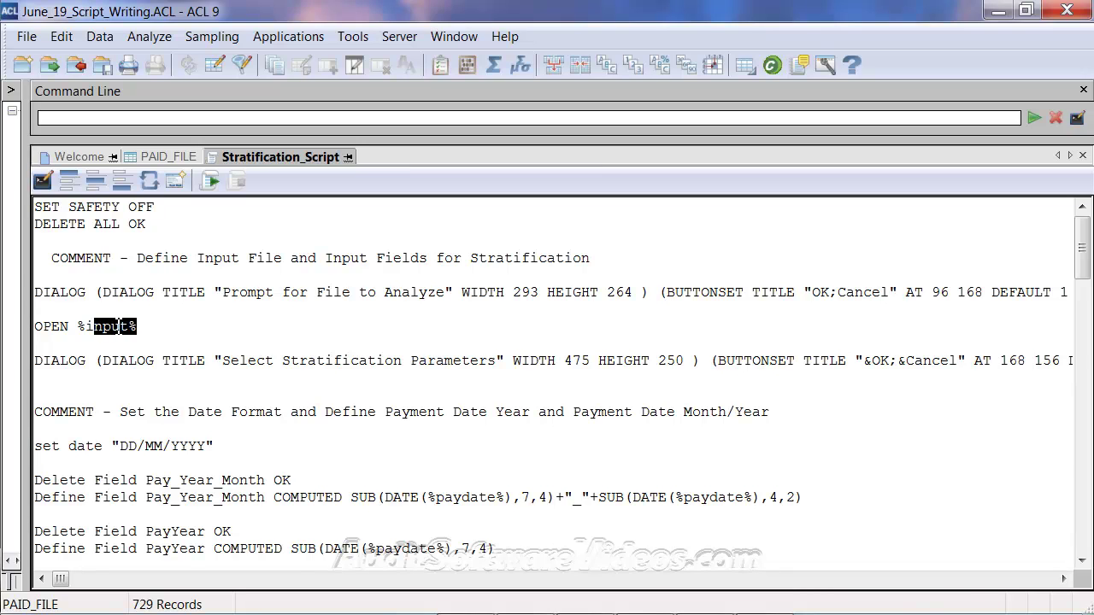
key(shift+Left)
key(shift+Left)
Examine the full "Select Stratification Parameters" DIALOG command through to its EDIT TO "input" clause, and return to the line's start
click(65, 372)
double_click(59, 360)
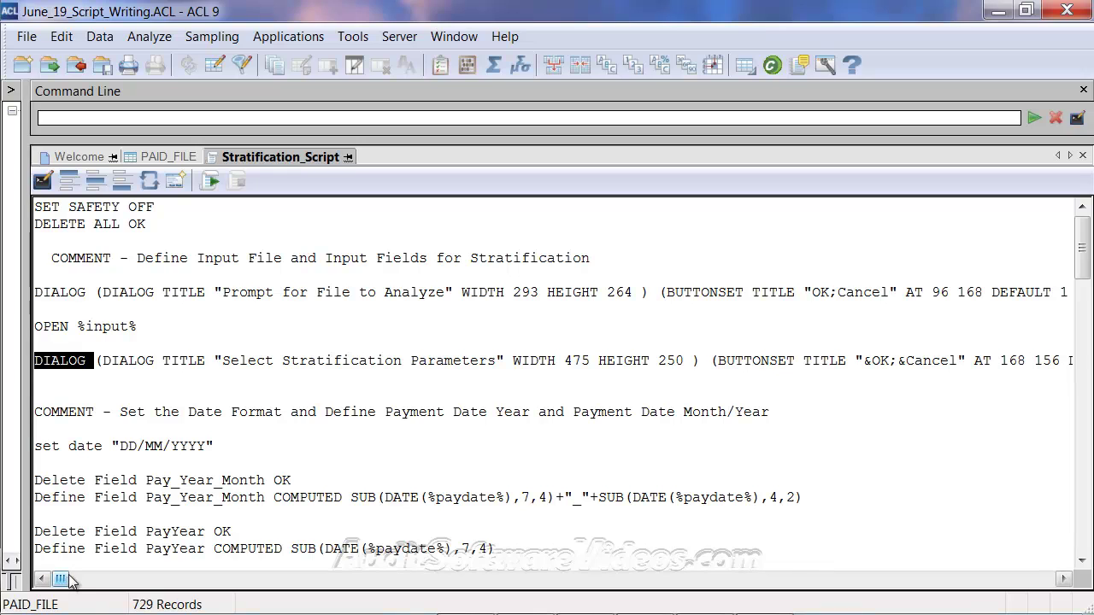
click(372, 581)
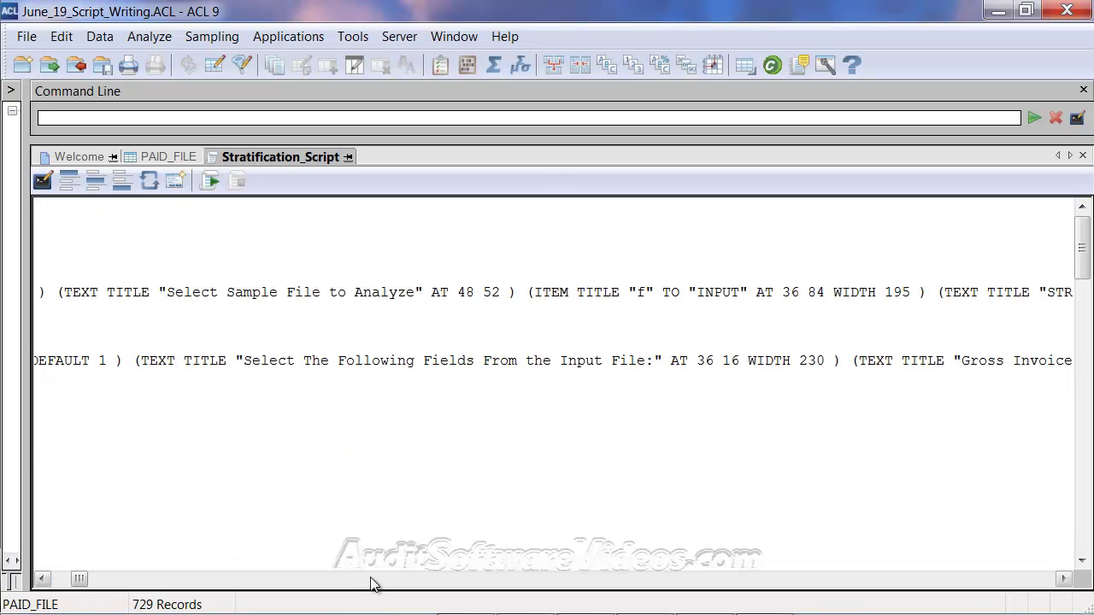
click(371, 580)
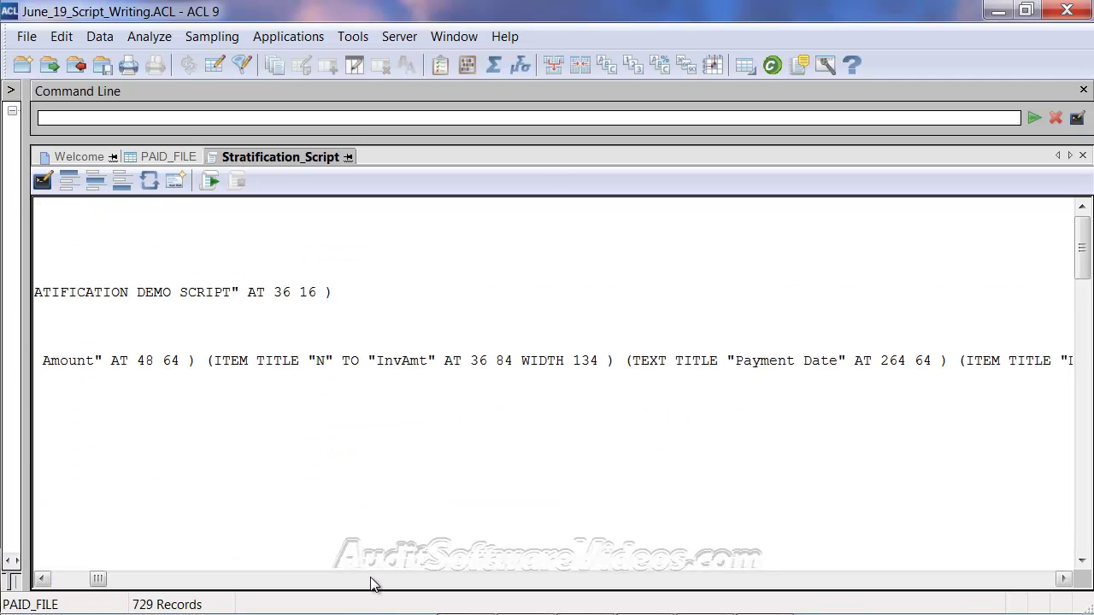
click(372, 580)
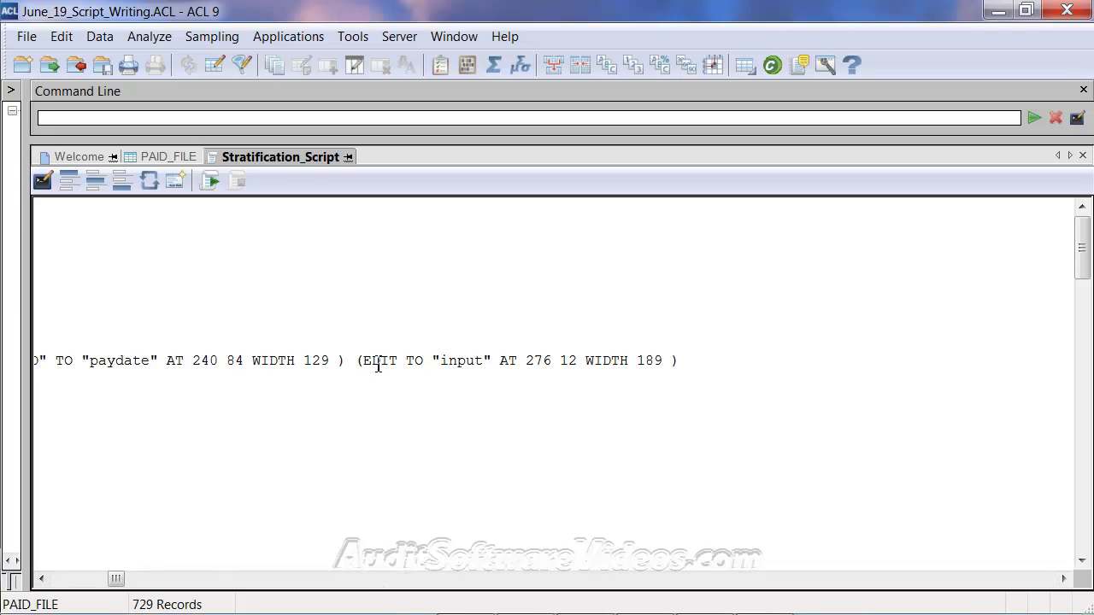
drag(365, 361, 499, 361)
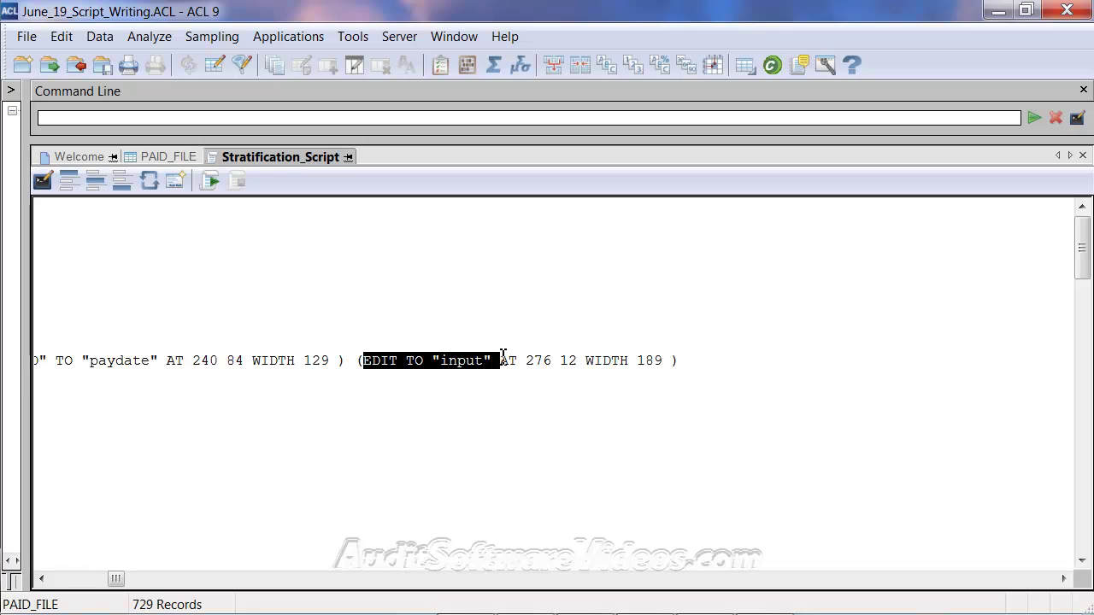
click(68, 580)
click(68, 580)
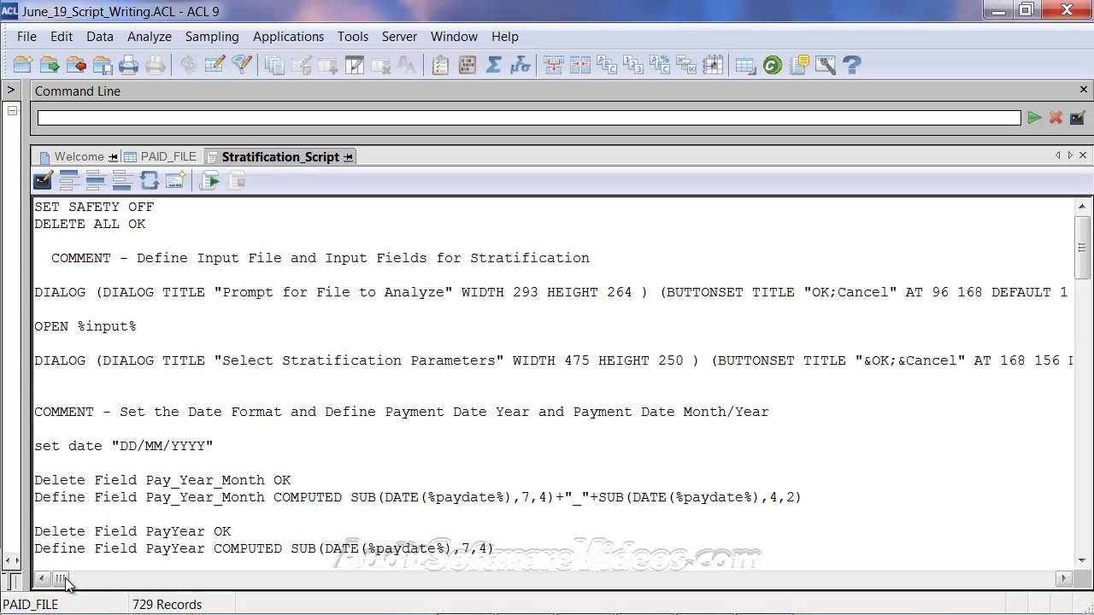
Inspect the edit box's variable settings in the "Select Stratification Parameters" dialog in the dialog builder, and close it discarding changes
double_click(58, 359)
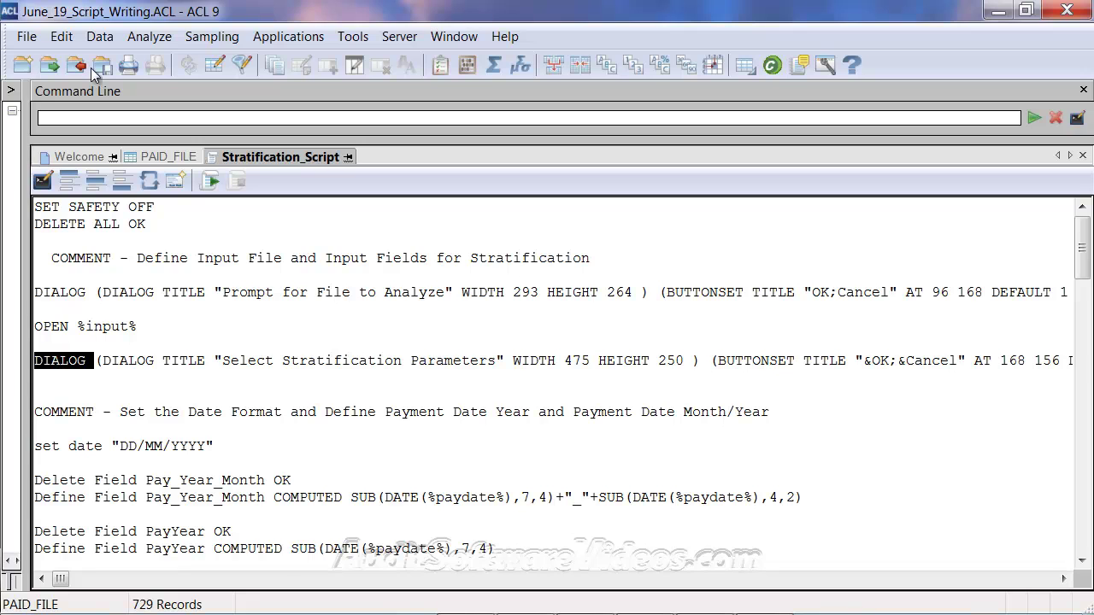
click(43, 180)
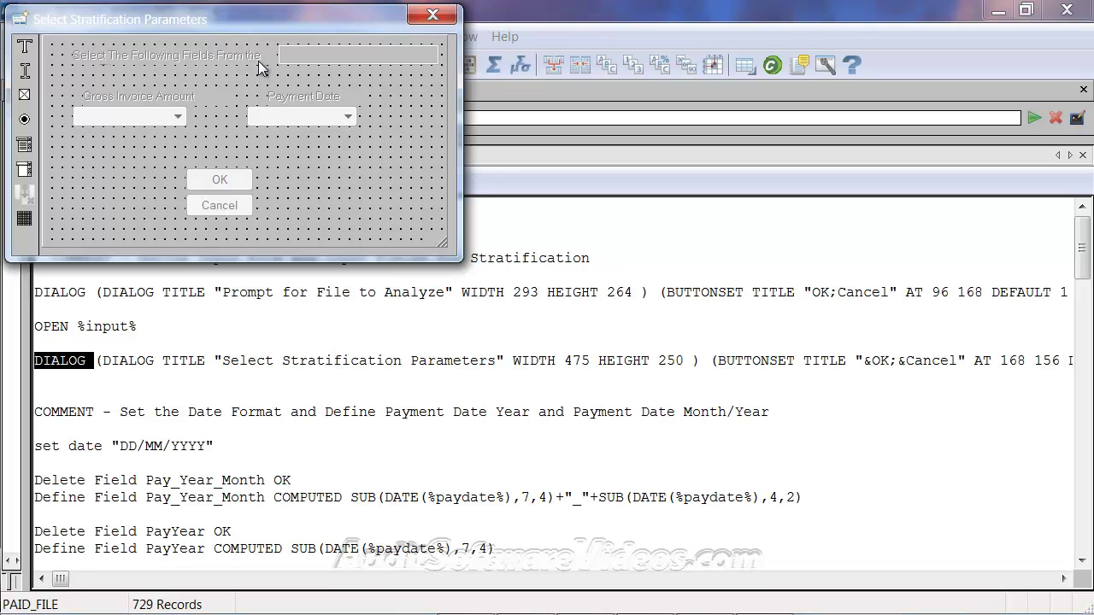
double_click(325, 60)
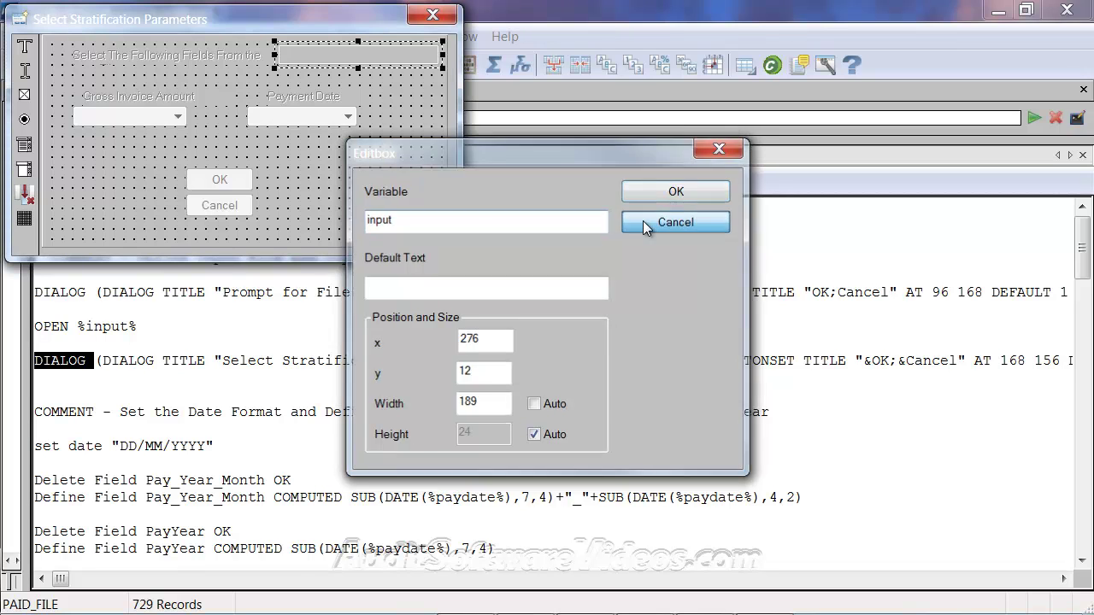
click(642, 221)
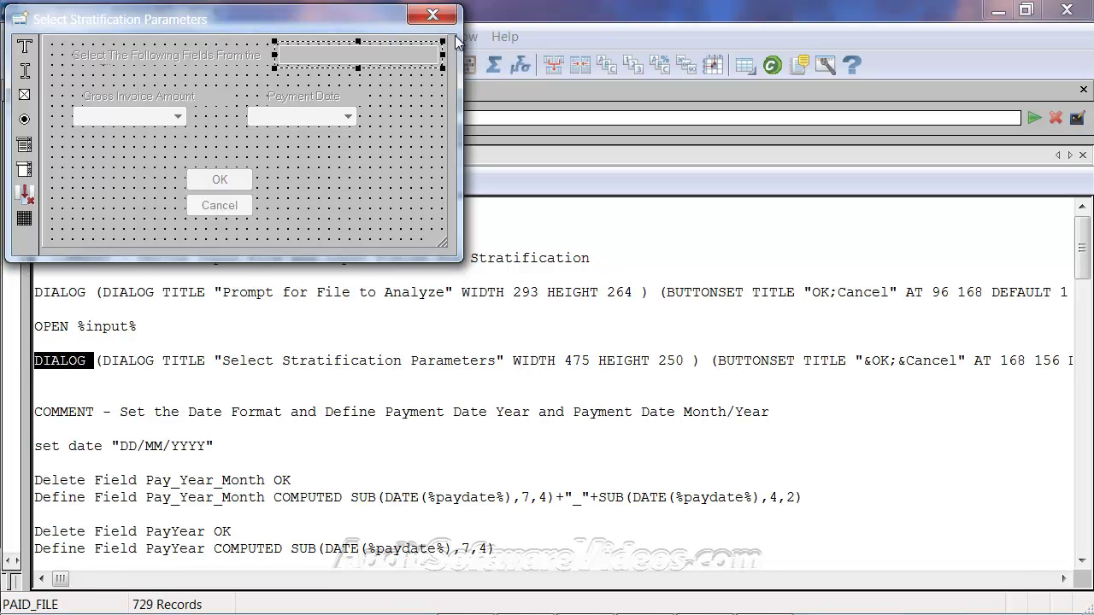
click(433, 15)
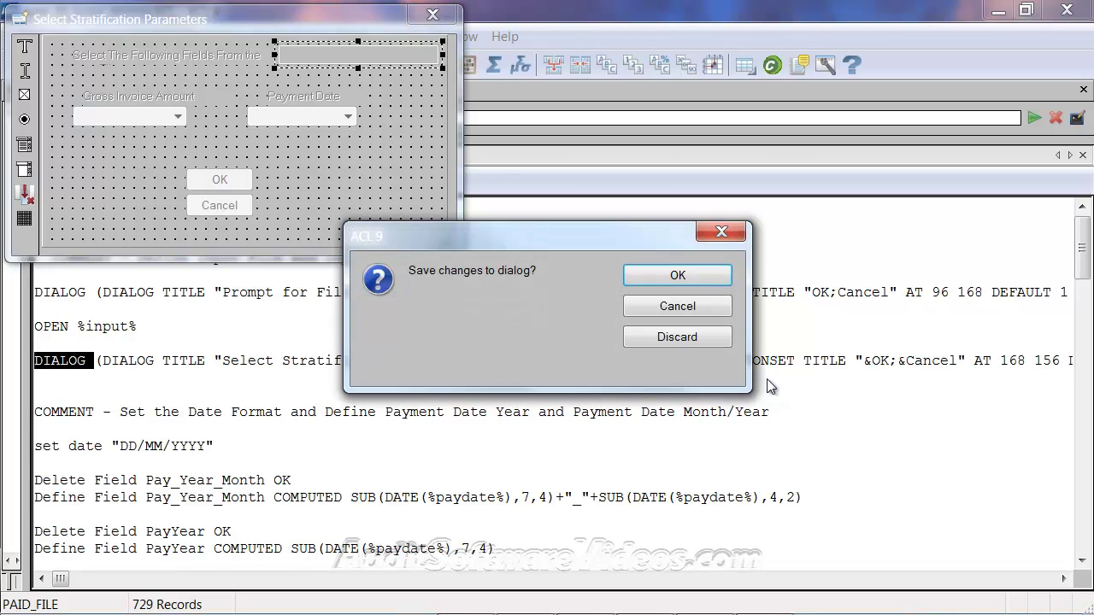
click(699, 336)
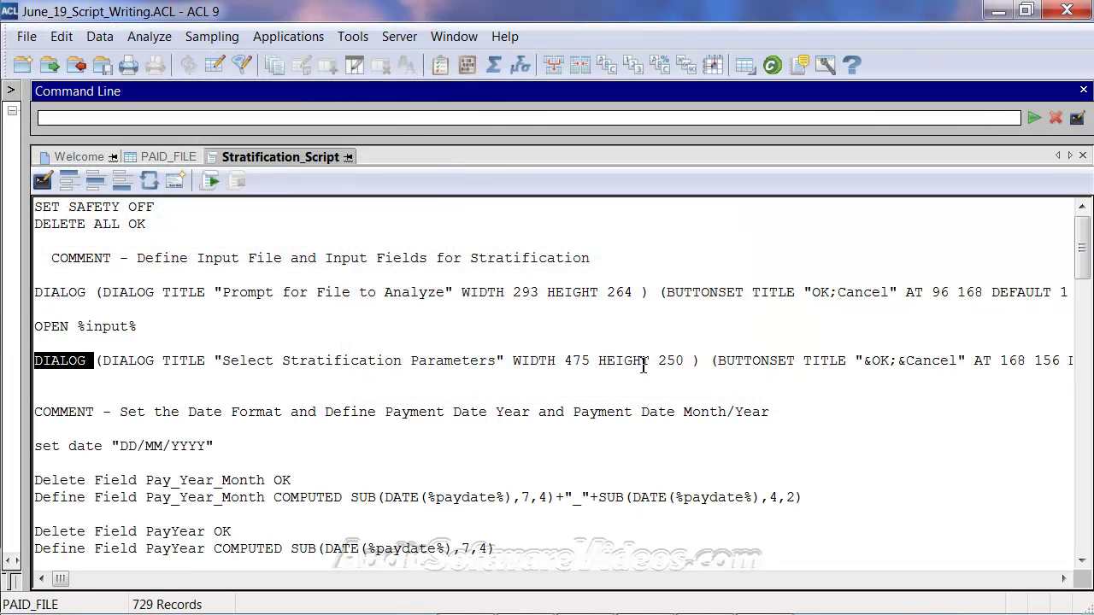
Examine the EDIT clause ending the second DIALOG command, highlighting its "input" variable, EDIT keyword and position coordinates
click(643, 363)
key(End)
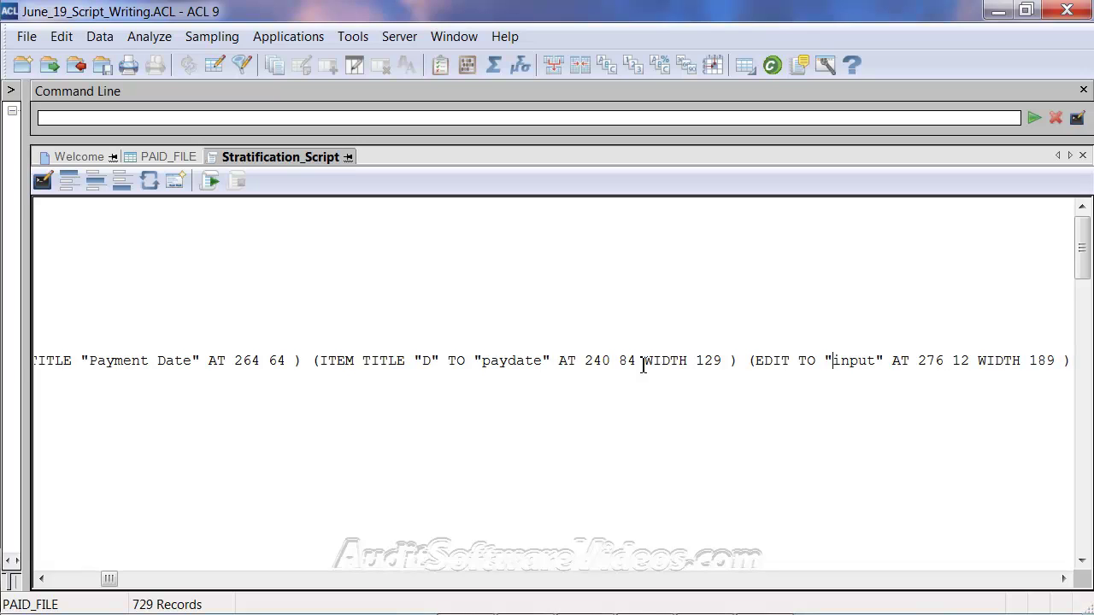
key(shift+Right)
key(shift+Right)
key(shift+Right)
key(shift+Right)
key(shift+Right)
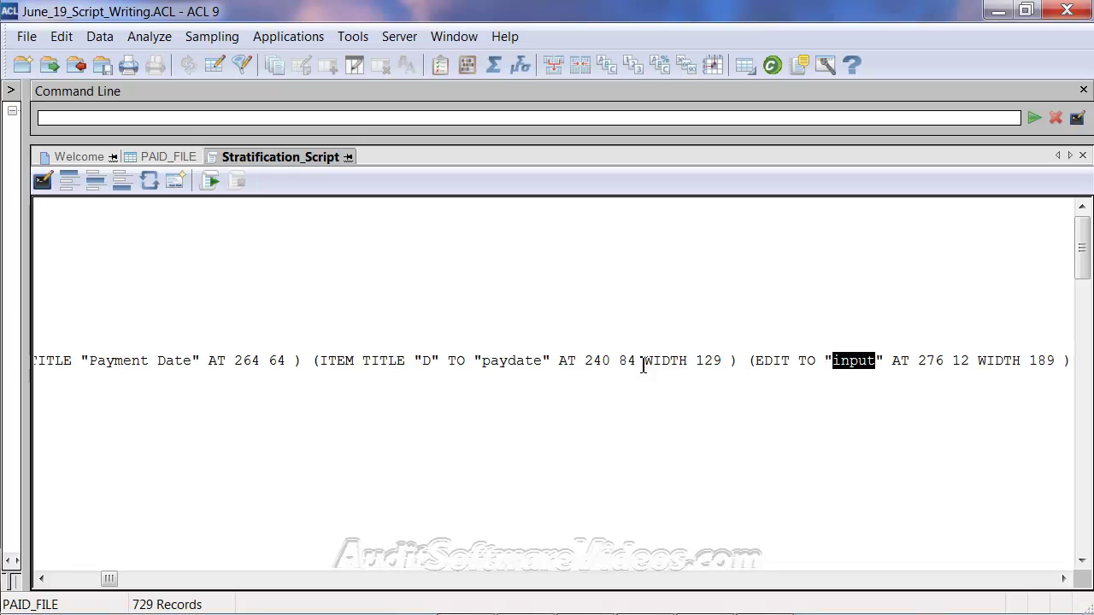
key(Left)
key(Left)
key(Left)
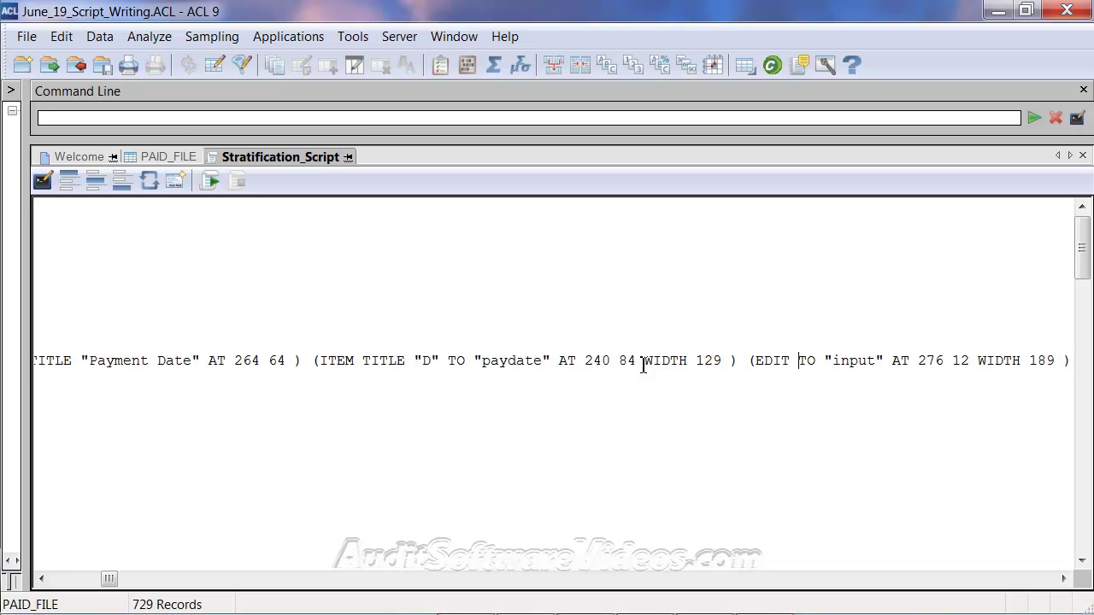
key(shift+Left)
key(shift+Left)
key(shift+Left)
key(shift+Left)
key(Right)
key(Right)
key(Right)
key(Right)
key(Right)
key(Right)
key(Right)
key(Right)
key(Right)
key(Right)
key(Right)
key(Right)
key(Right)
key(Right)
key(Right)
key(Right)
key(shift+Right)
key(shift+Right)
key(shift+Right)
key(shift+Right)
key(shift+Right)
key(shift+Right)
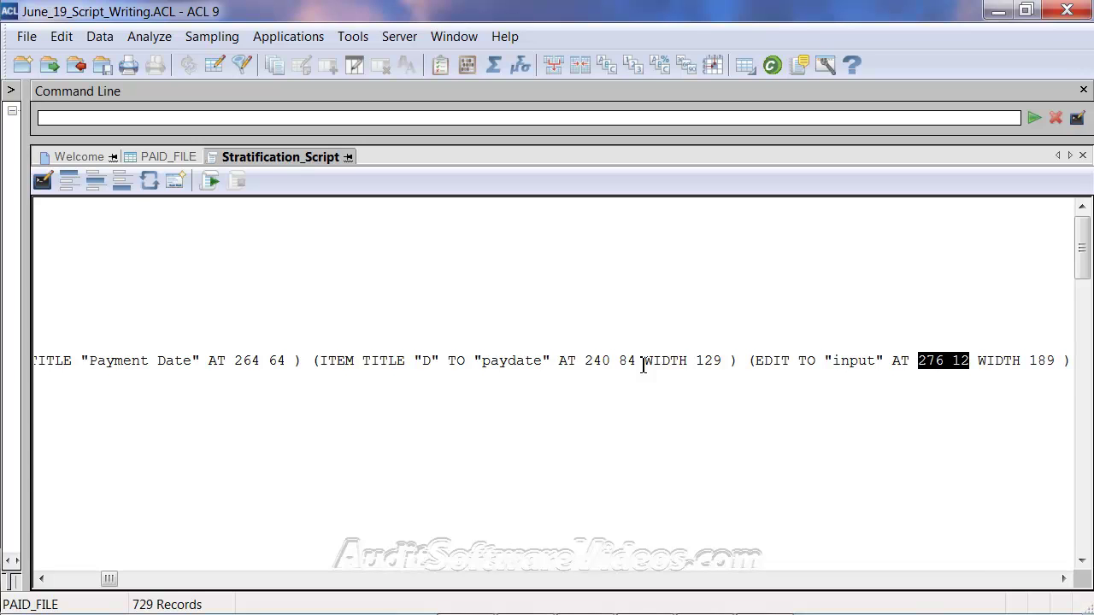
key(Home)
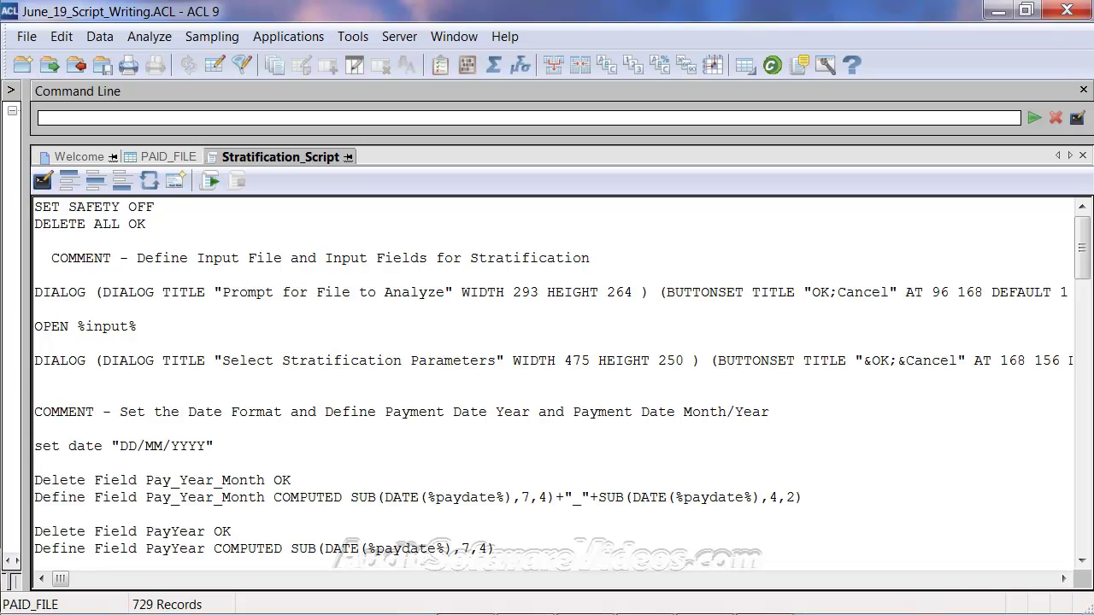
Reopen the "Select Stratification Parameters" dialog in the dialog builder and review how its edit box is linked to the input variable
double_click(56, 359)
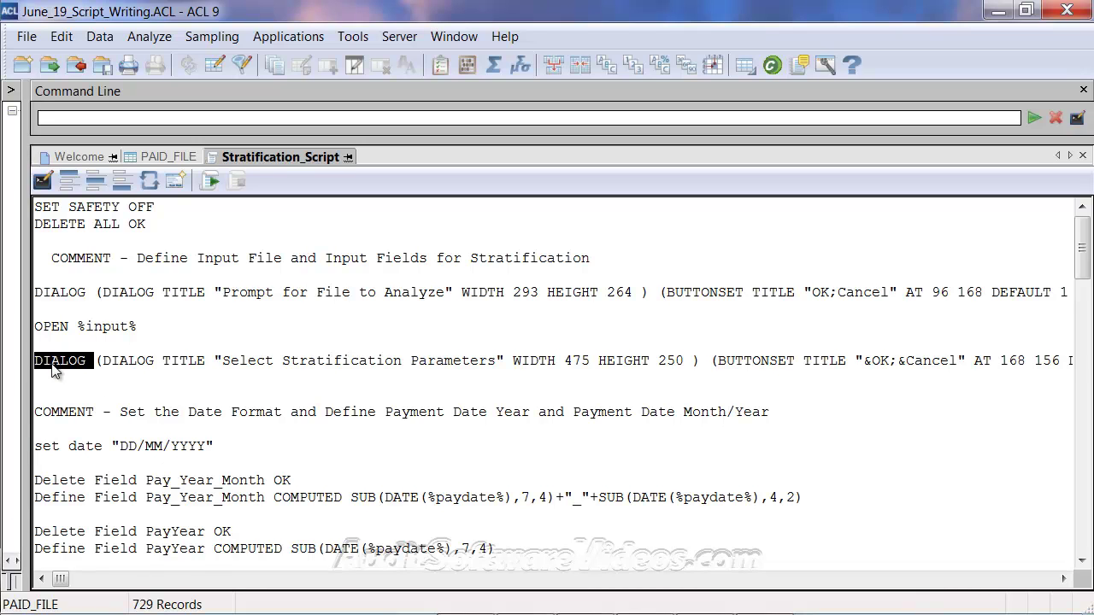
click(43, 183)
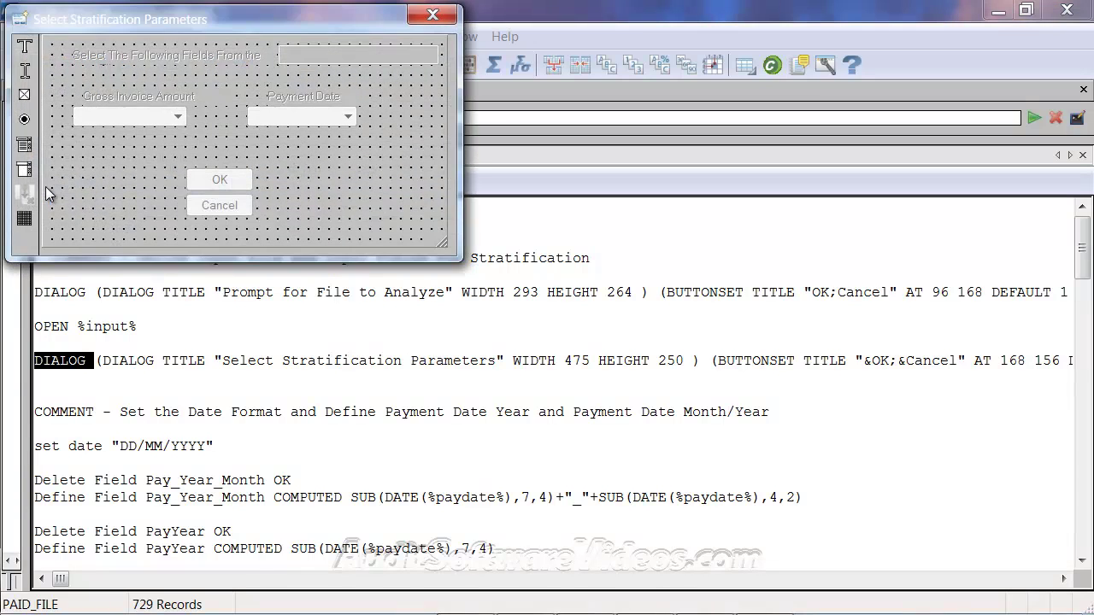
click(300, 57)
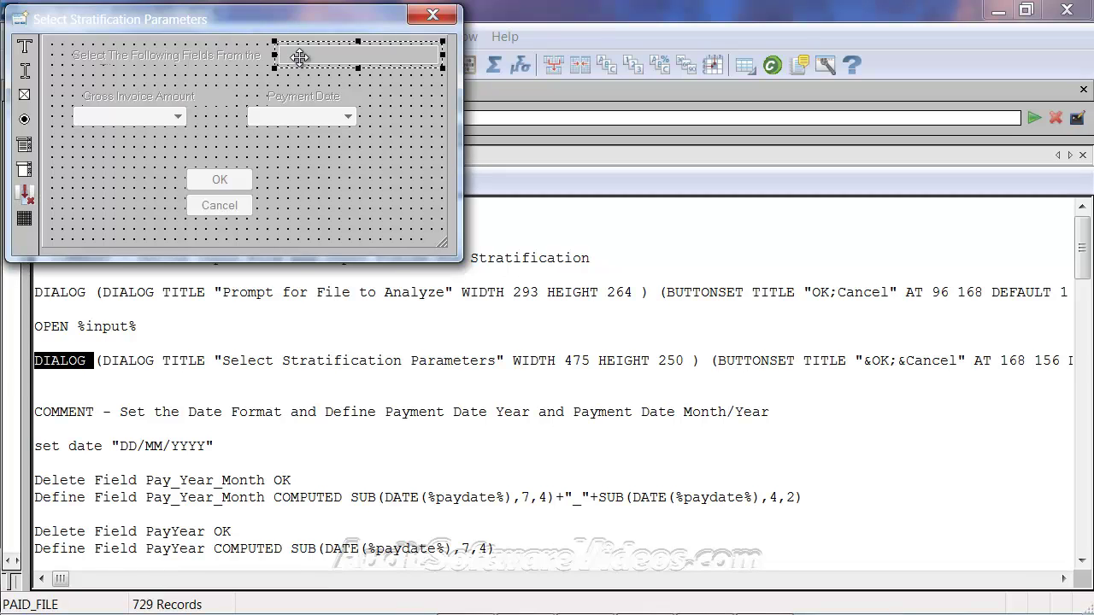
click(26, 71)
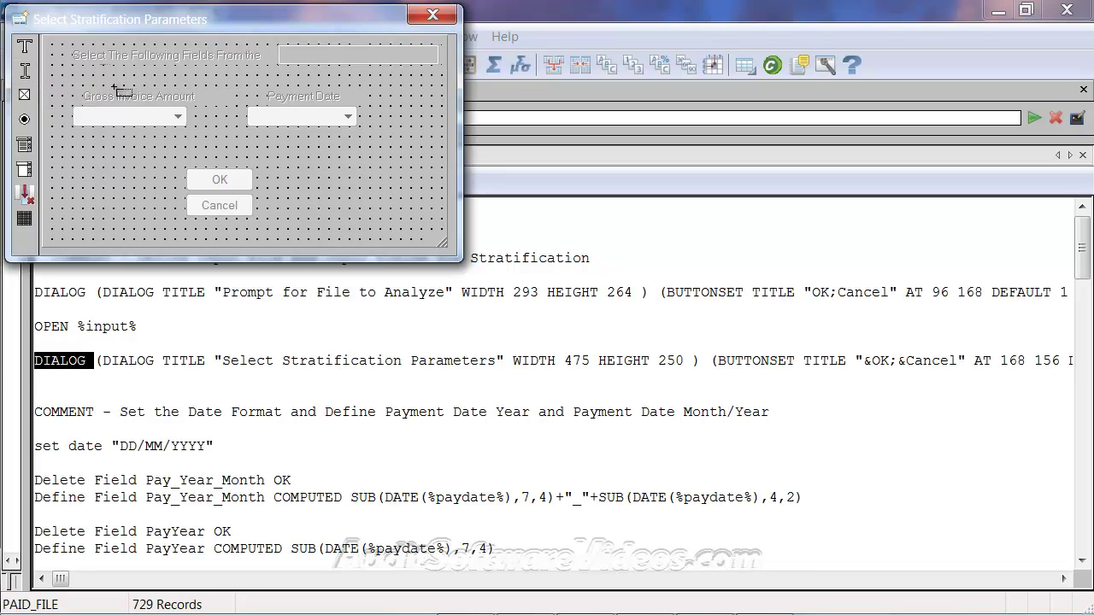
click(299, 58)
double_click(299, 58)
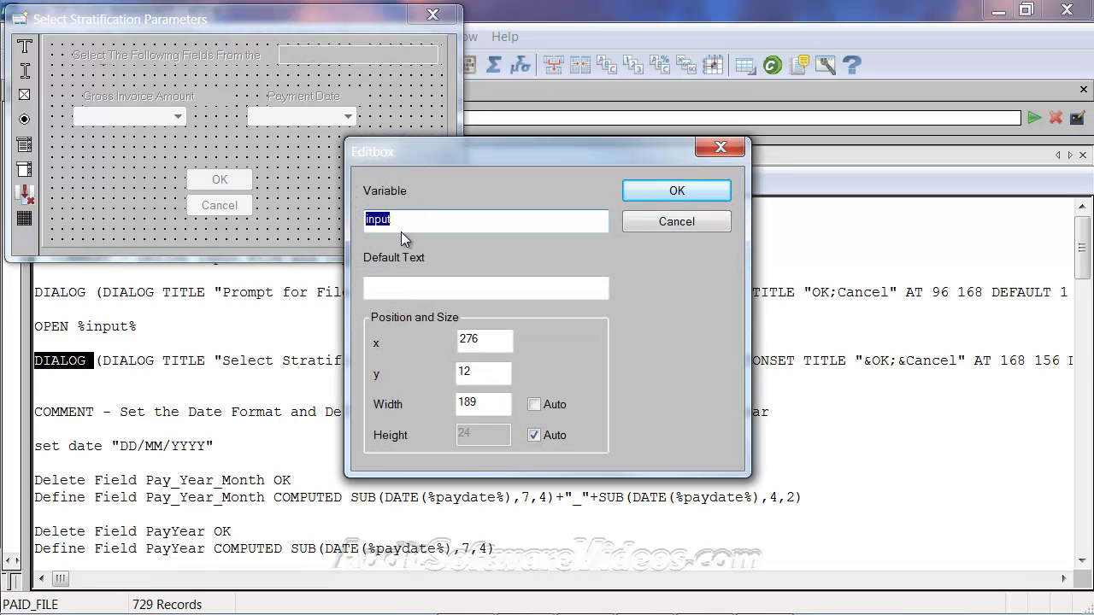
click(649, 226)
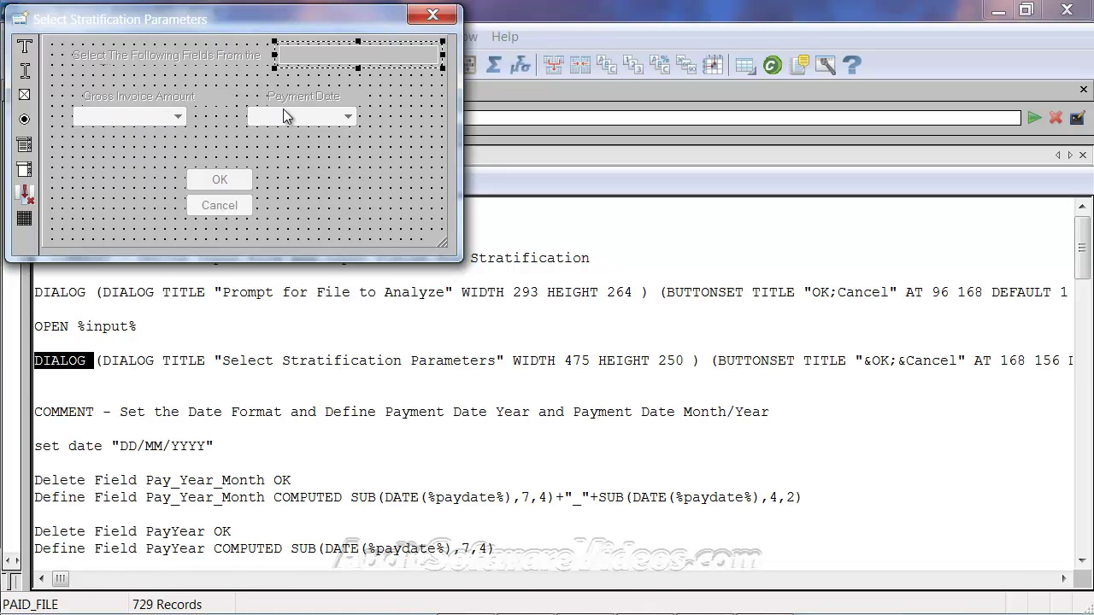
Shorten the "Gross Invoice Amount" and "Payment Date" labels in the dialog to "Amount" and "Date"
double_click(152, 100)
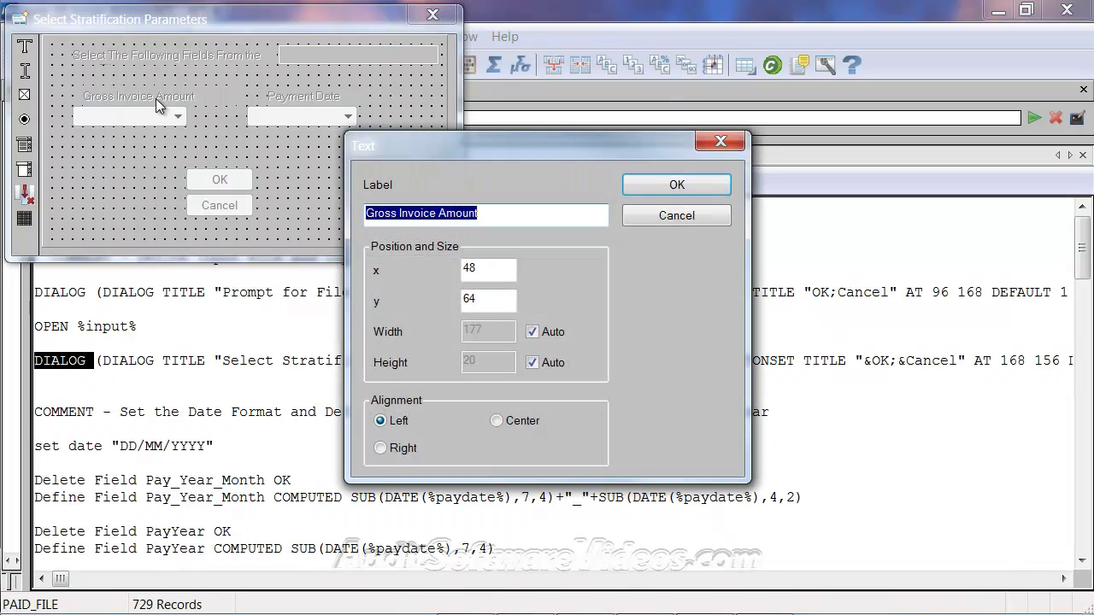
drag(441, 214, 352, 215)
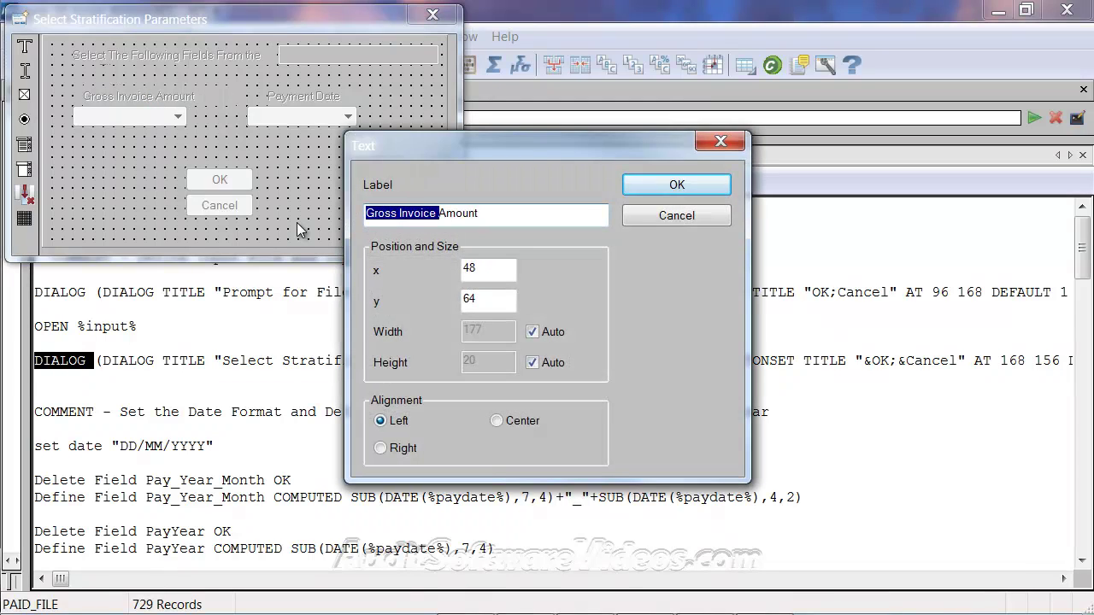
key(BackSpace)
key(Return)
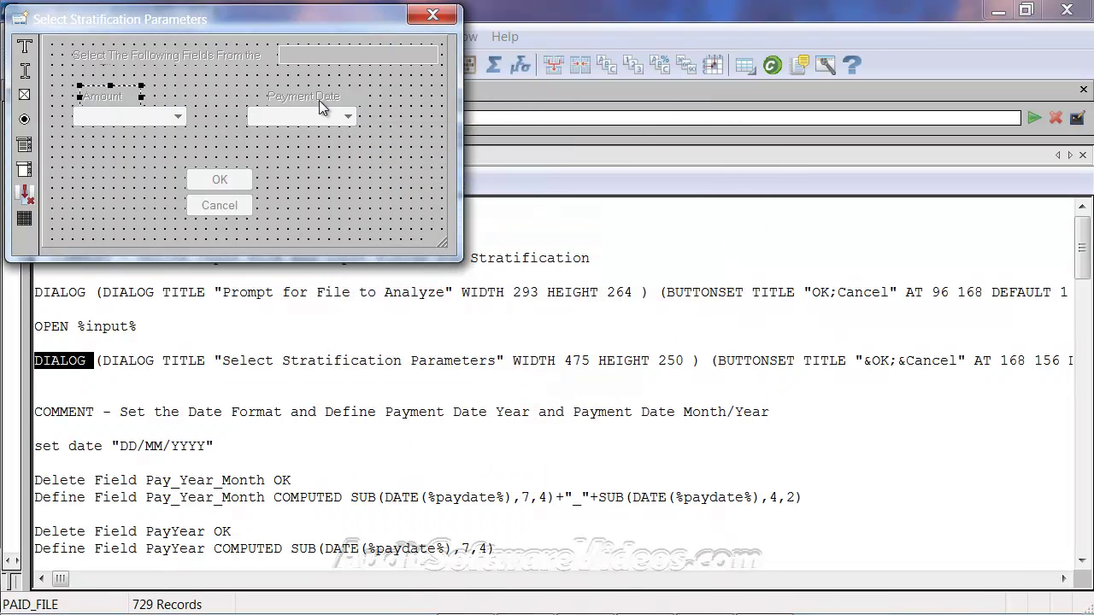
Review the category options of the paydate drop-down list, keep Date Fields, and close the dialog builder saving the dialog changes
double_click(275, 119)
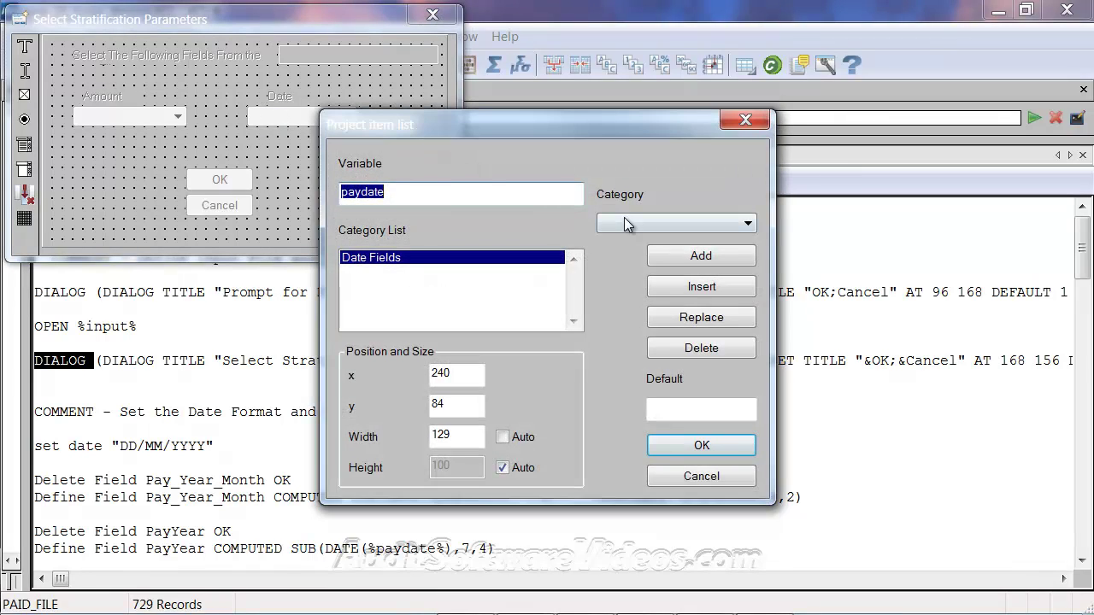
click(624, 219)
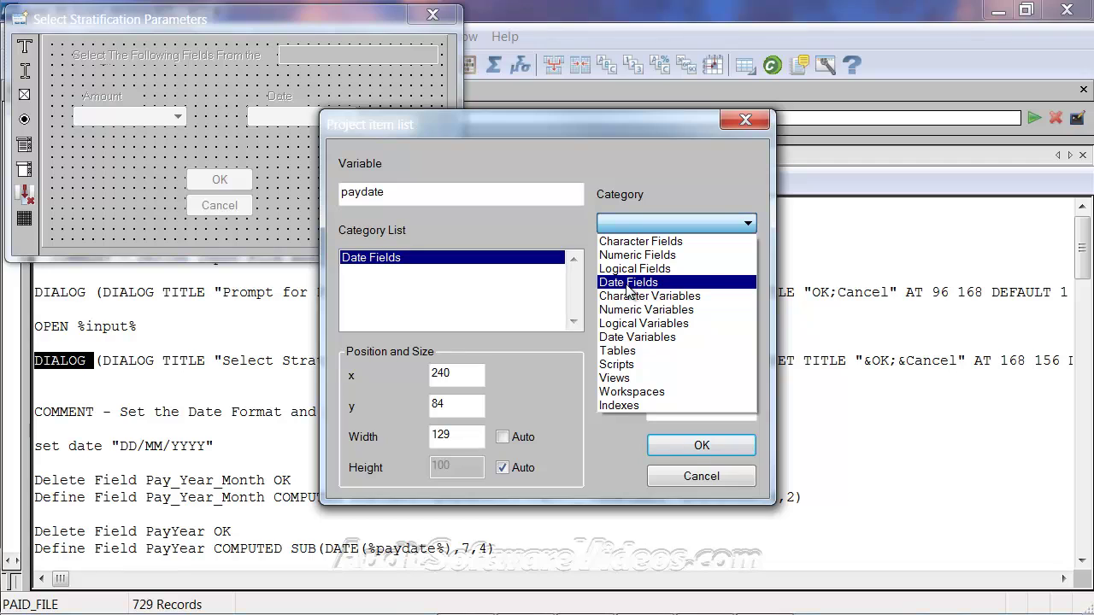
click(555, 229)
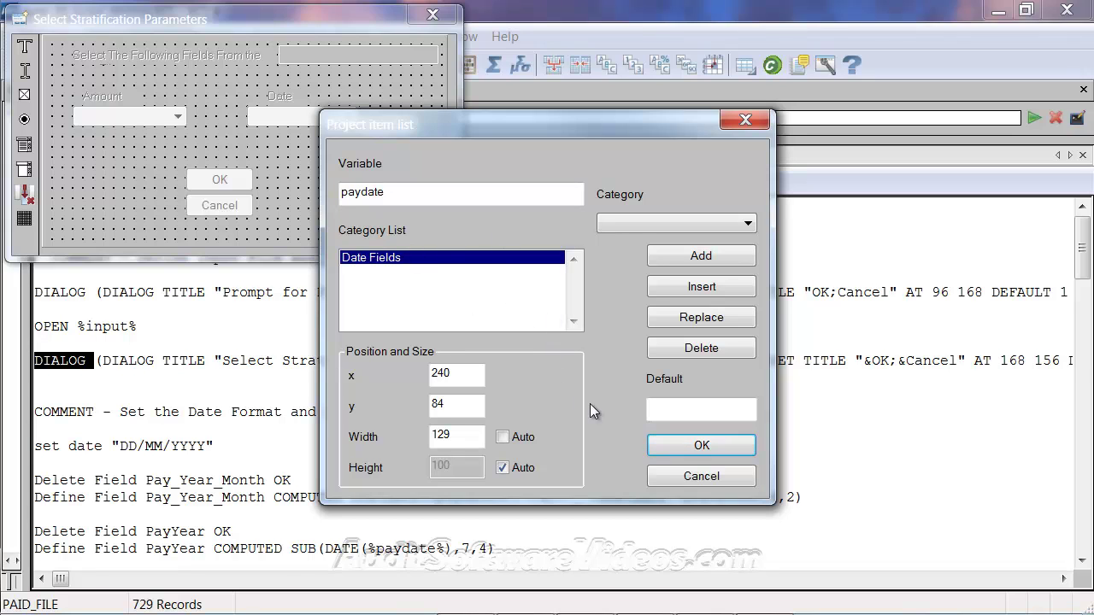
click(696, 451)
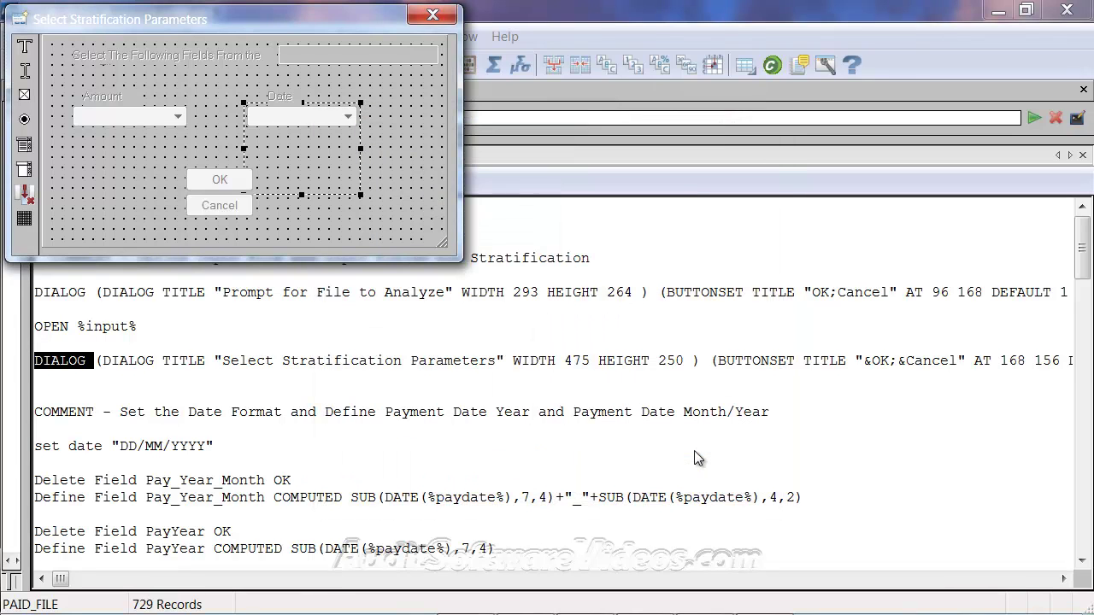
click(432, 14)
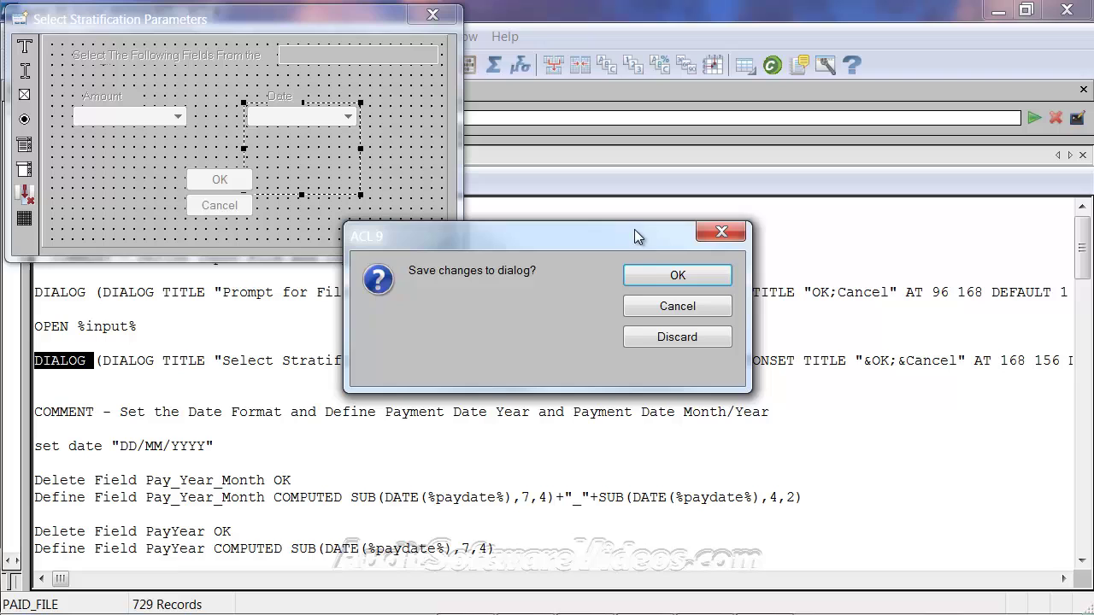
click(664, 274)
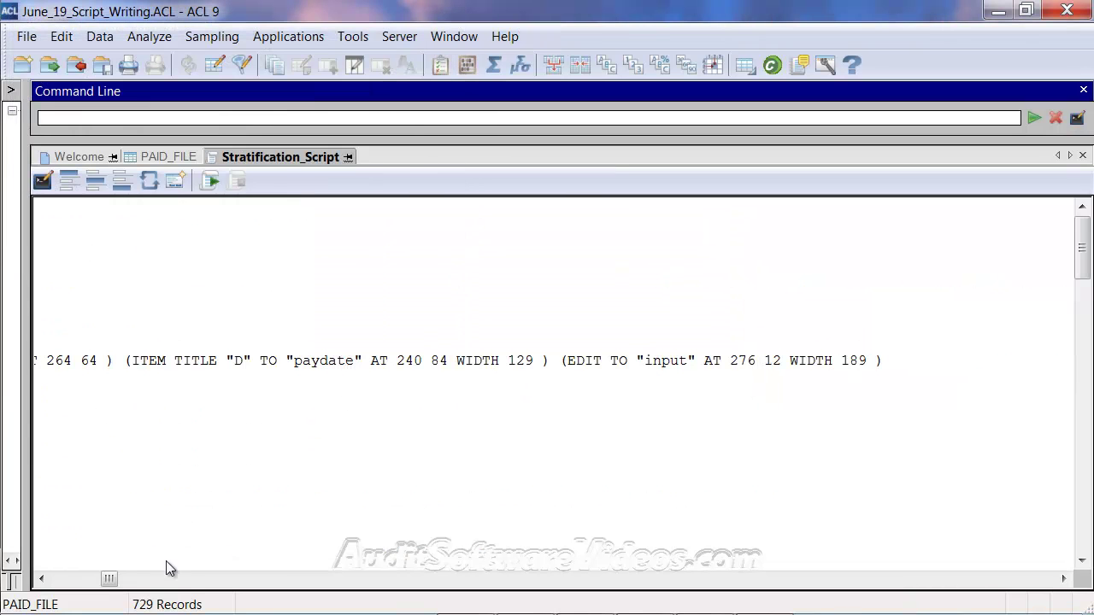
Delete the extra blank line below the "Select Stratification Parameters" DIALOG command
drag(108, 579, 41, 590)
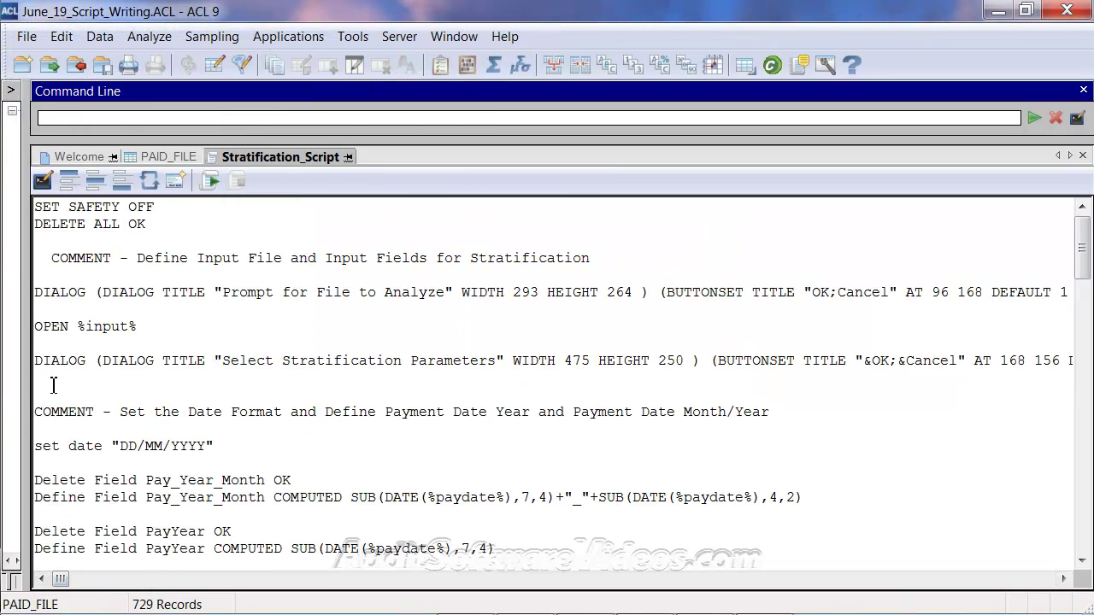
click(89, 379)
key(Delete)
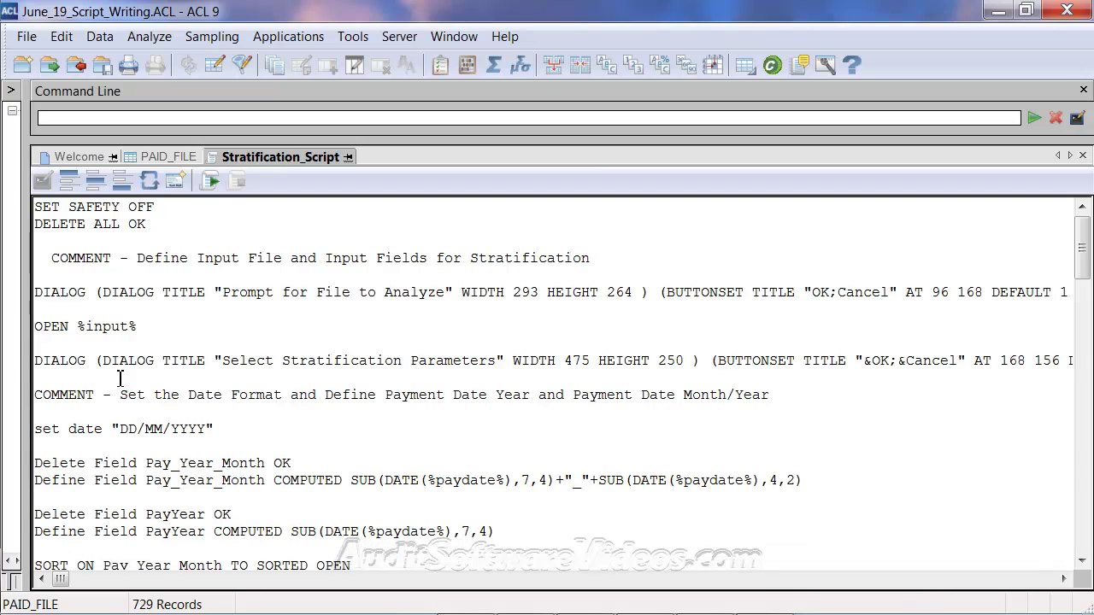
Highlight the script section from the date format comment through the PayYear field definition
key(Up)
key(shift+Down)
key(shift+Down)
key(shift+Down)
key(shift+Down)
key(shift+Down)
key(shift+Down)
key(shift+Down)
key(shift+Down)
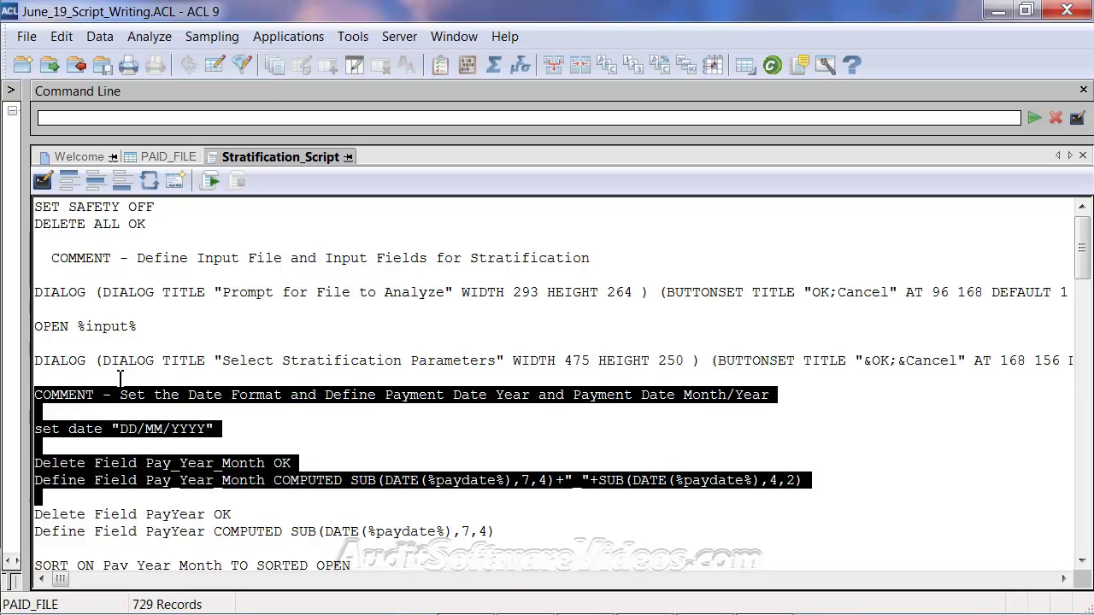
key(shift+Down)
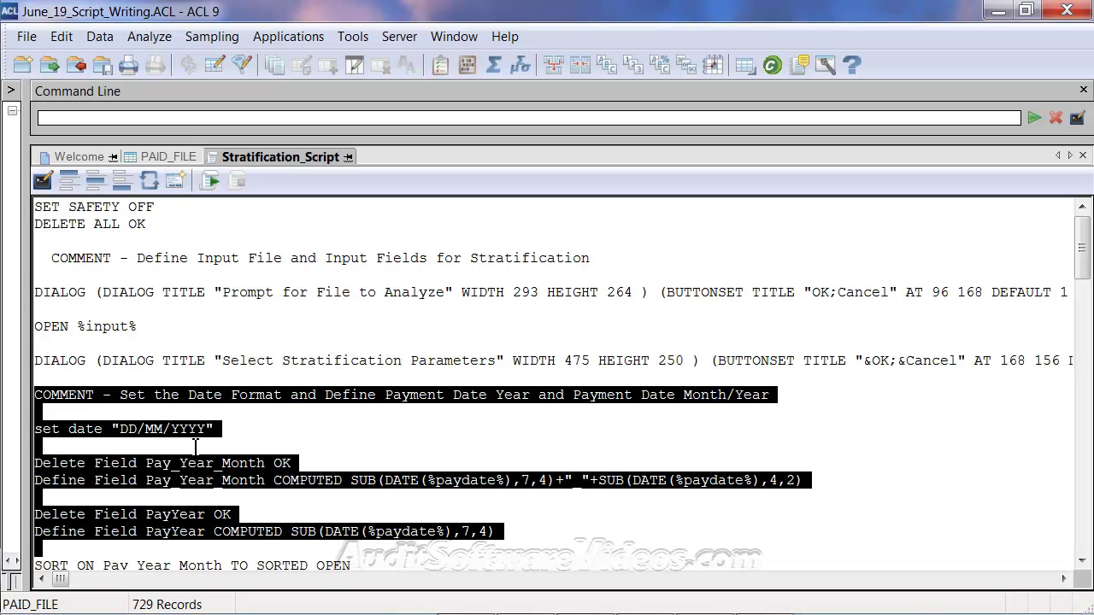
Inspect the Date Display Format in the program's date options, and close the options without changes
click(114, 428)
click(363, 37)
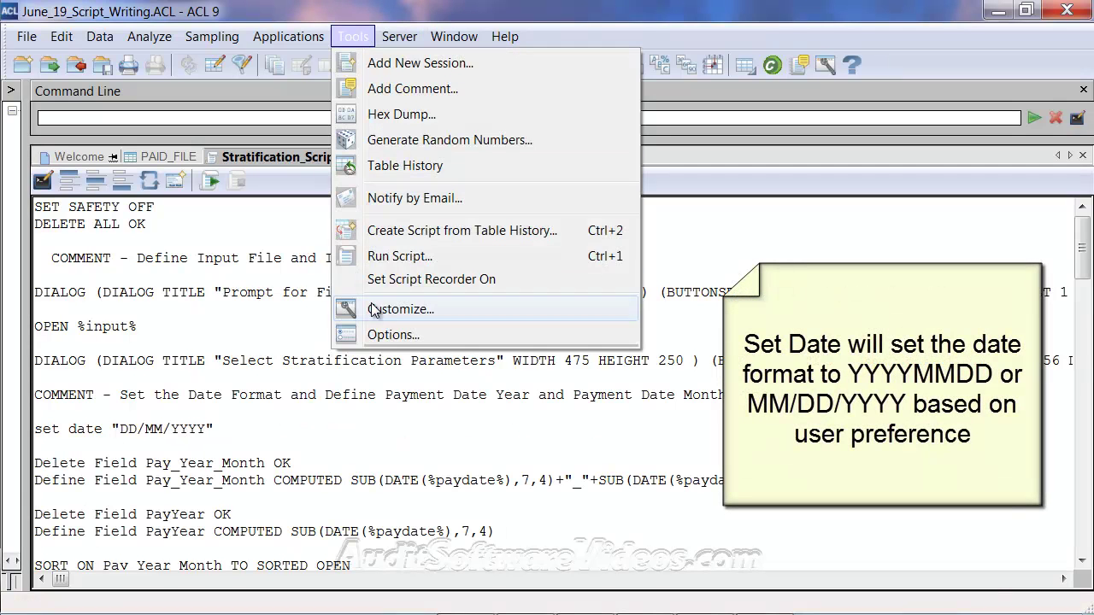
click(382, 335)
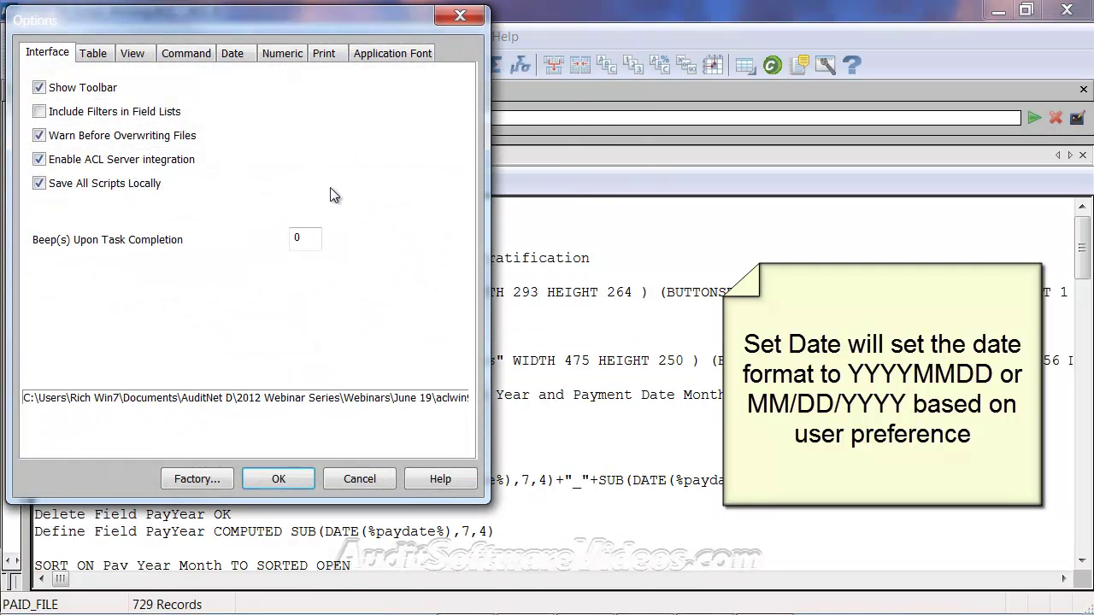
click(232, 53)
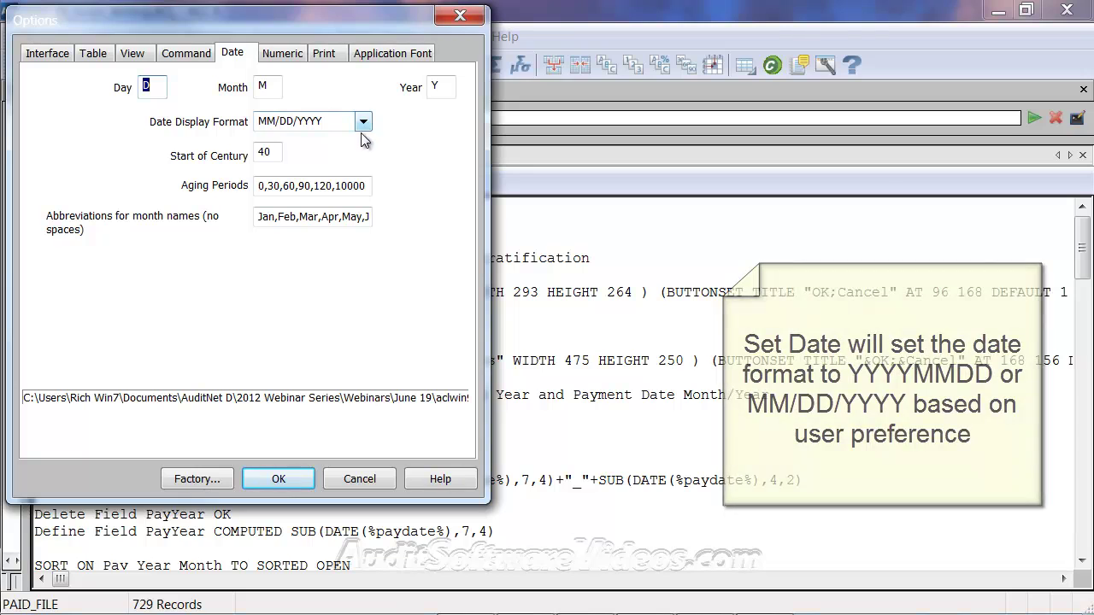
click(369, 477)
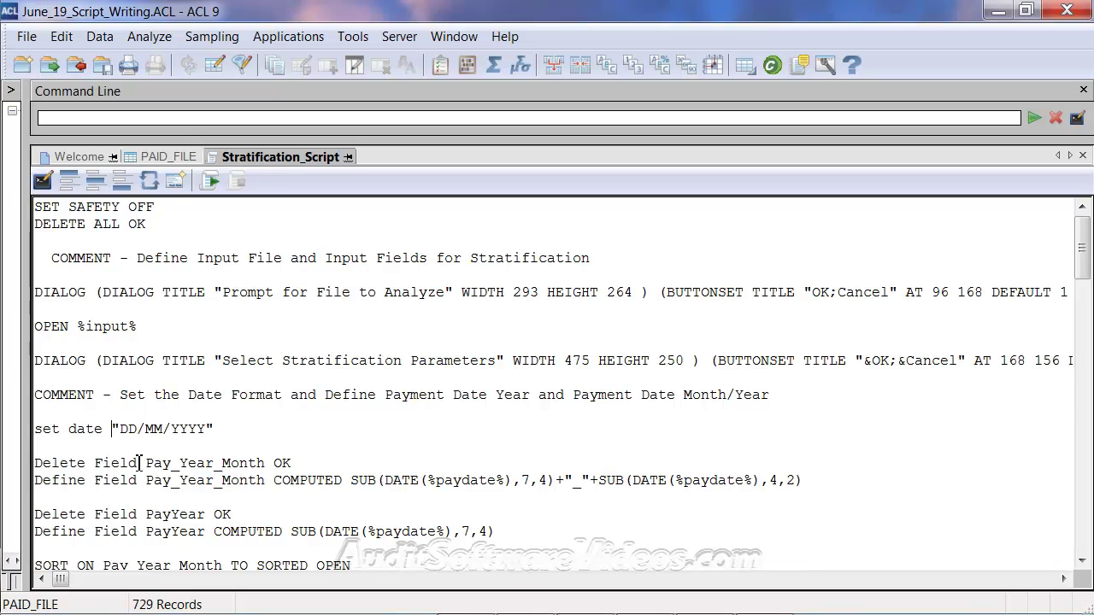
Examine the Pay_Year_Month definition, highlighting the field name in its Delete line and the DATE(%paydate%) expression
drag(146, 463, 267, 462)
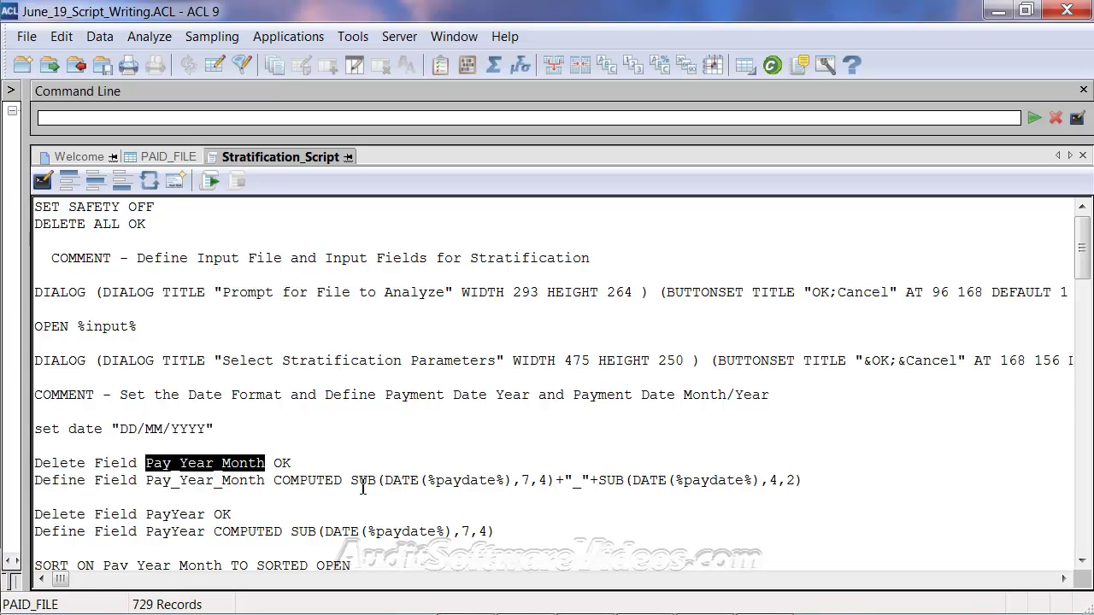
click(335, 481)
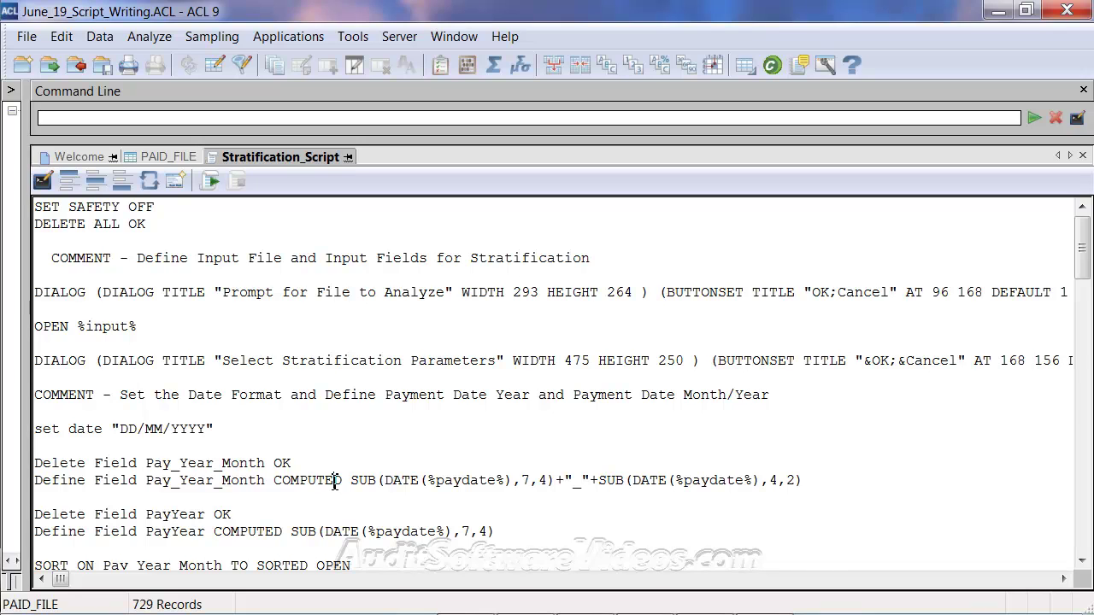
scroll(376, 469, down, 1)
scroll(376, 468, down, 1)
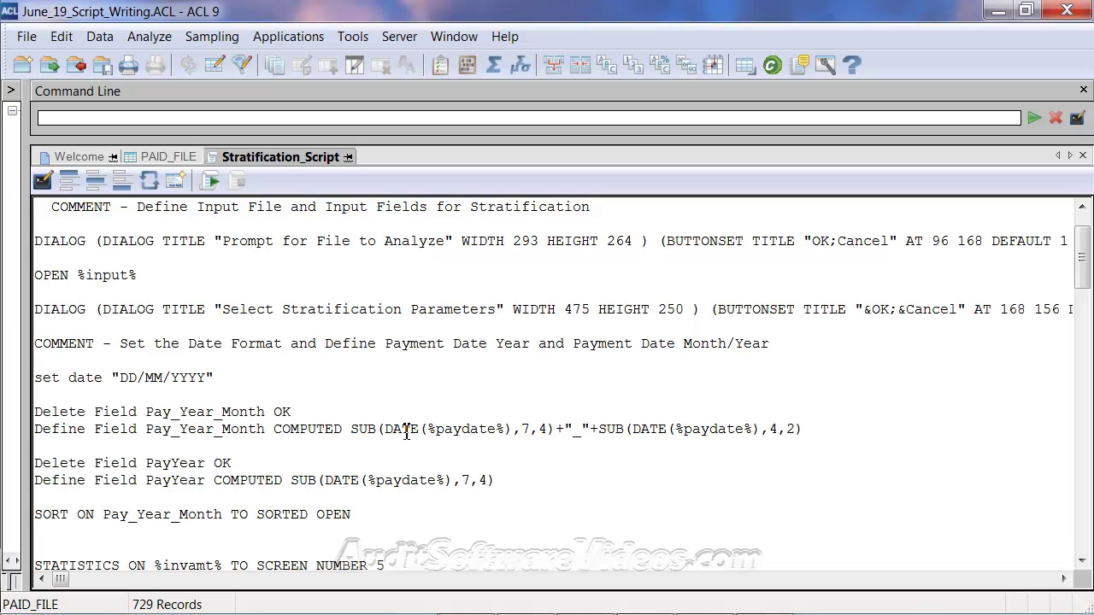
drag(385, 432, 514, 440)
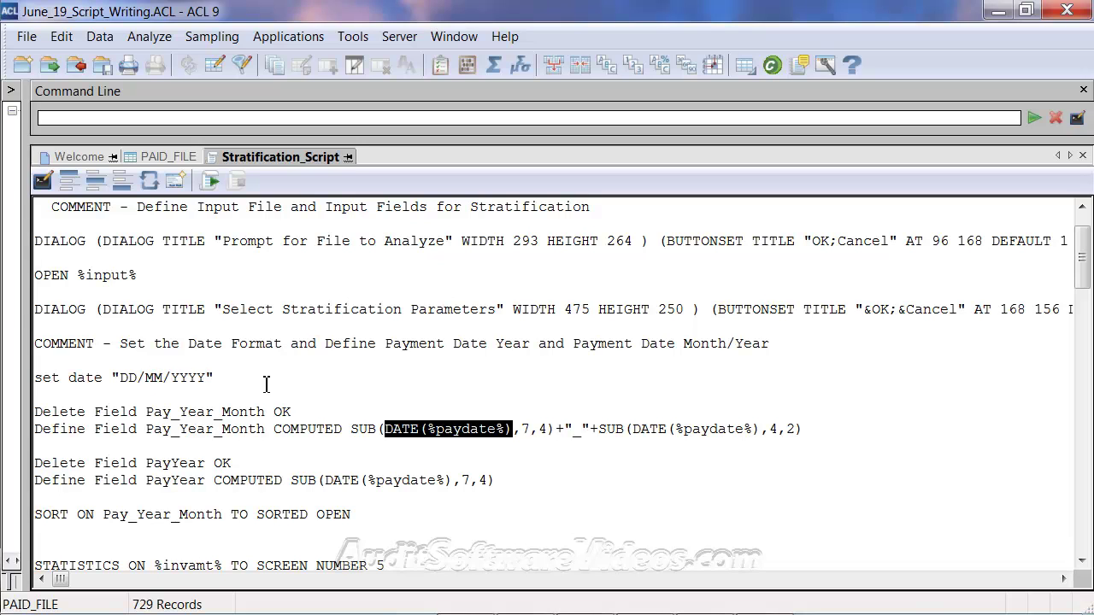
Highlight YYYY in the set date format and the matching SUB(DATE(%paydate%),7,4) part of the Pay_Year_Month definition
click(128, 382)
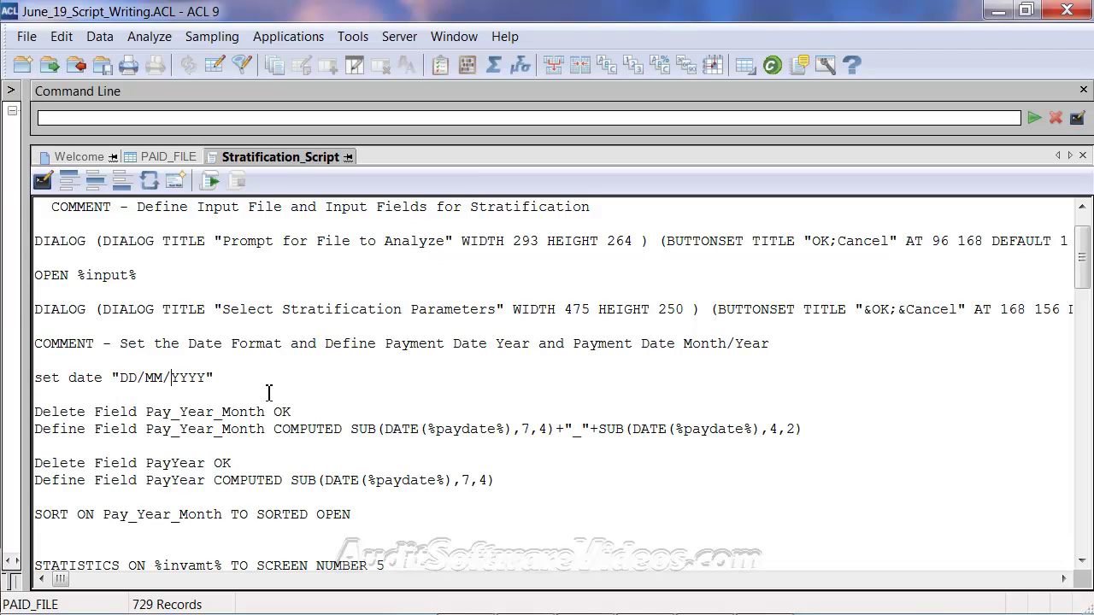
key(Right)
key(shift+Left)
key(shift+Left)
key(shift+Left)
key(shift+Left)
drag(559, 430, 352, 430)
Highlight the SUB(DATE(%paydate%),4,2) part of Pay_Year_Month and compare it with the month position in the set date format
click(595, 429)
shift+click(810, 429)
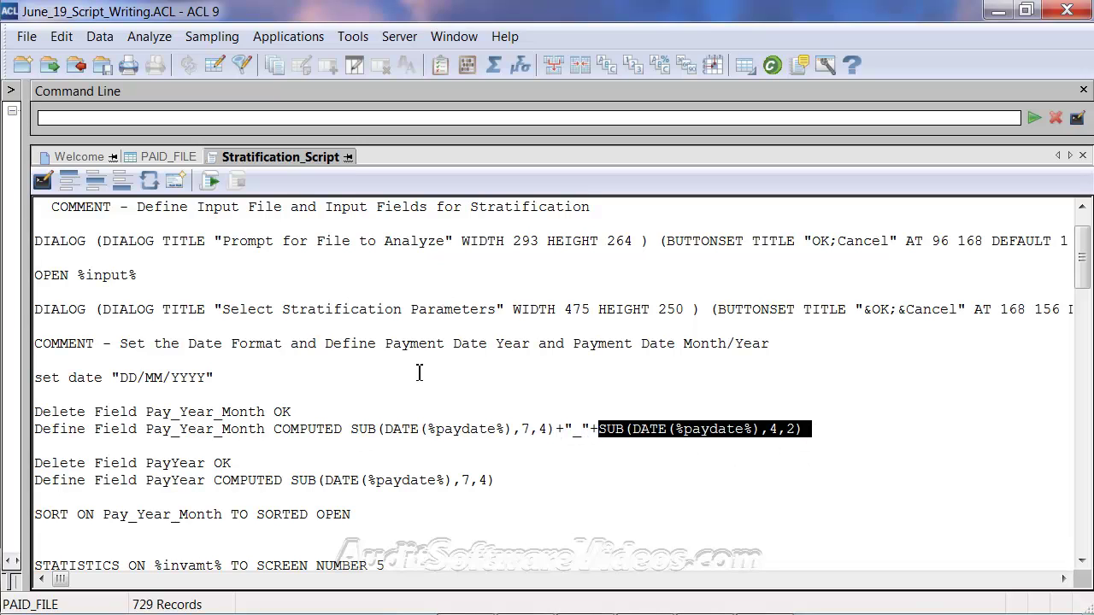
click(165, 377)
click(114, 378)
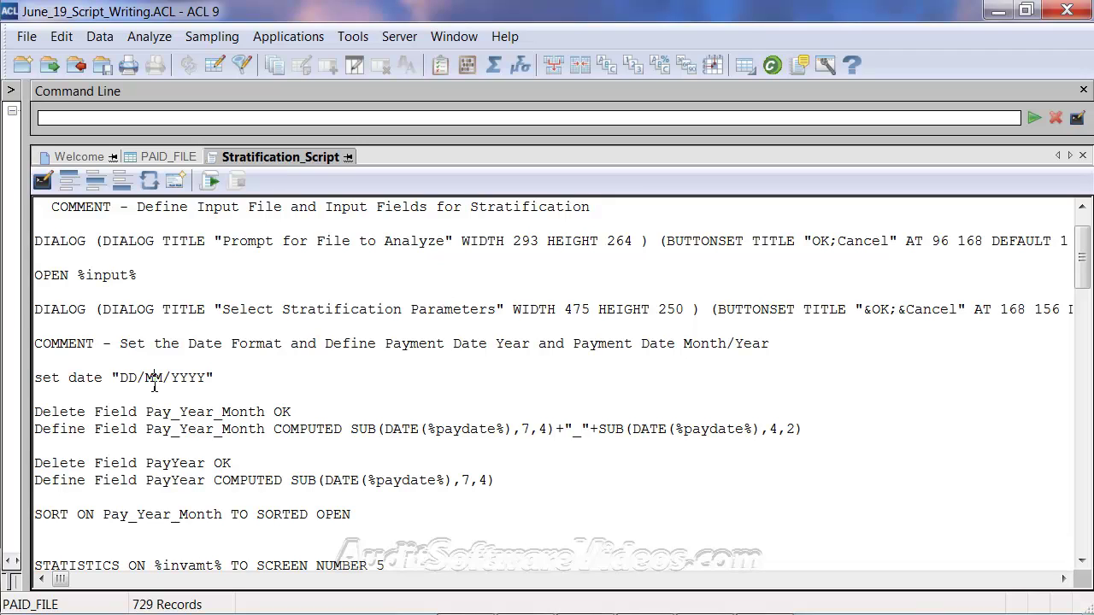
key(shift+Right)
key(shift+Right)
Highlight the Delete and Define Field lines for Pay_Year_Month, followed by those for PayYear
click(824, 431)
key(shift+Home)
key(shift+Up)
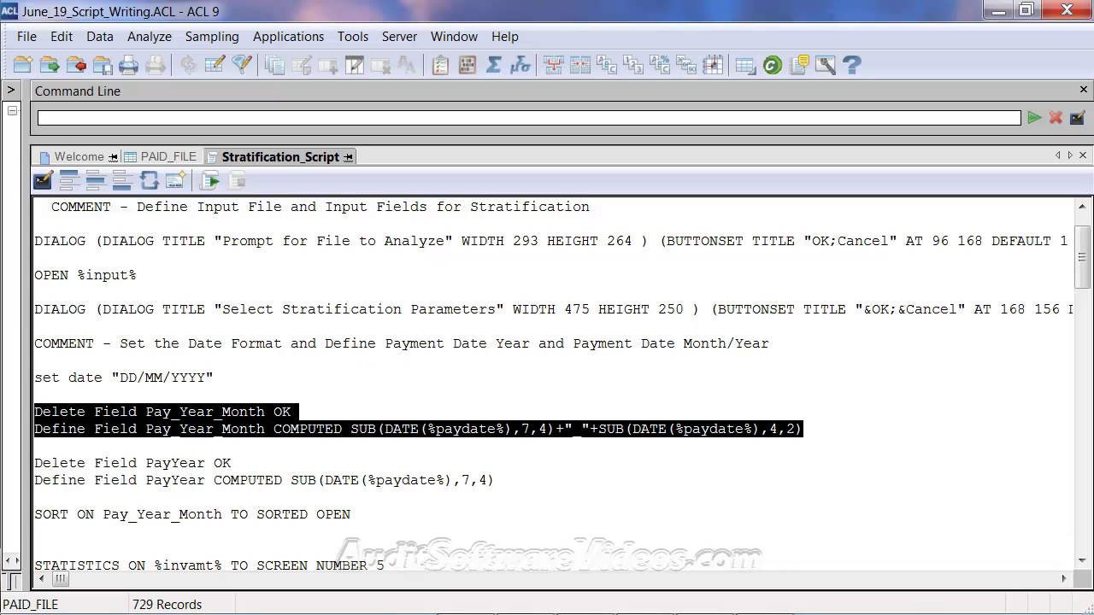
key(shift+Down)
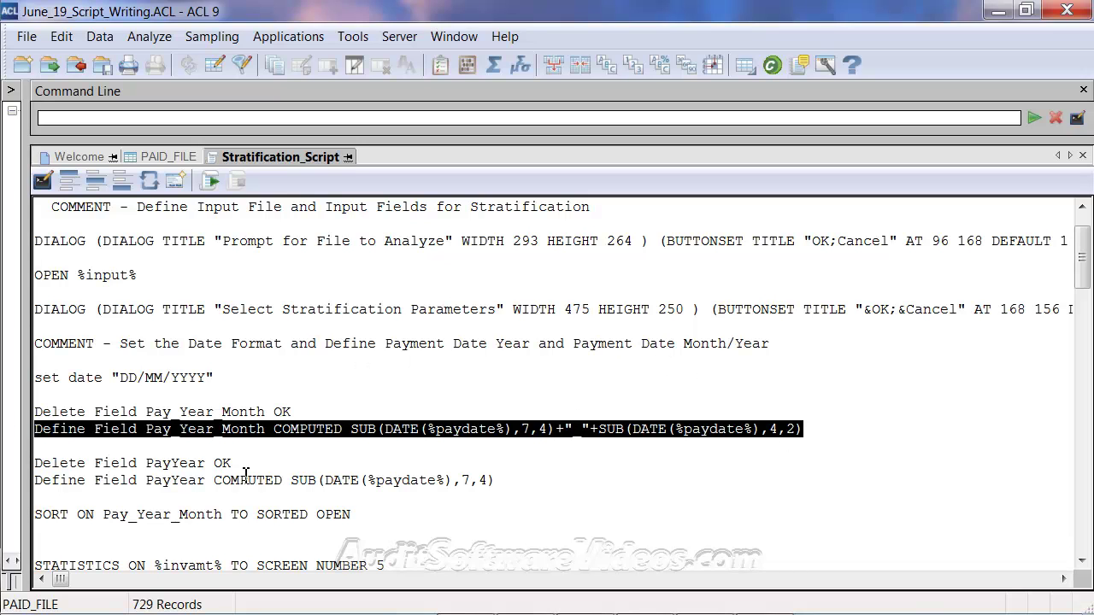
drag(511, 480, 32, 446)
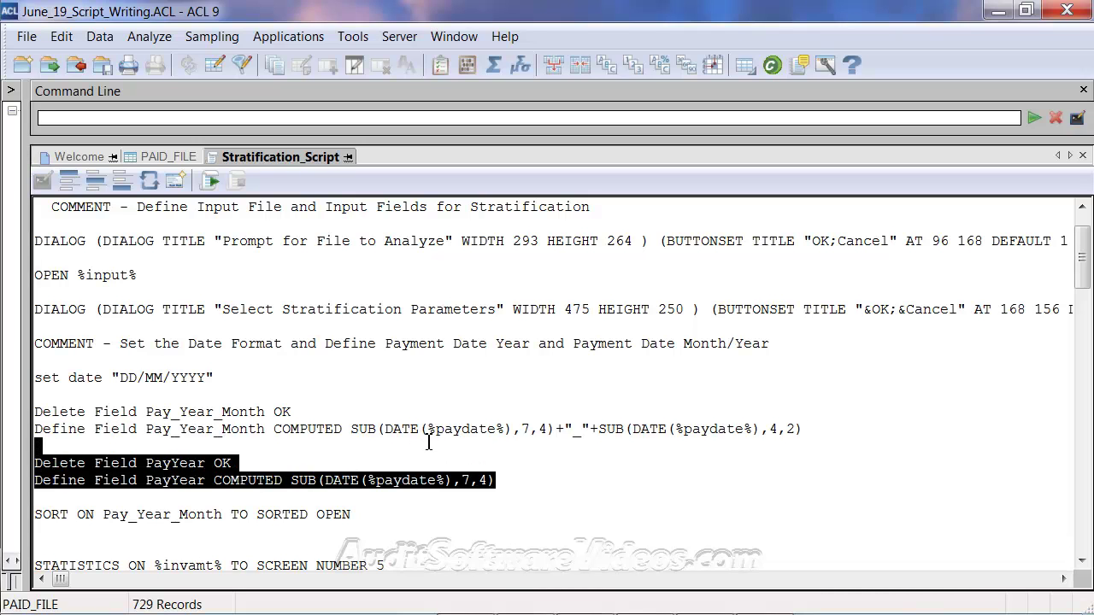
Examine the full STRATIFY command through to its KEY and TO clauses, and return to the line's start
scroll(428, 441, down, 1)
scroll(429, 440, down, 5)
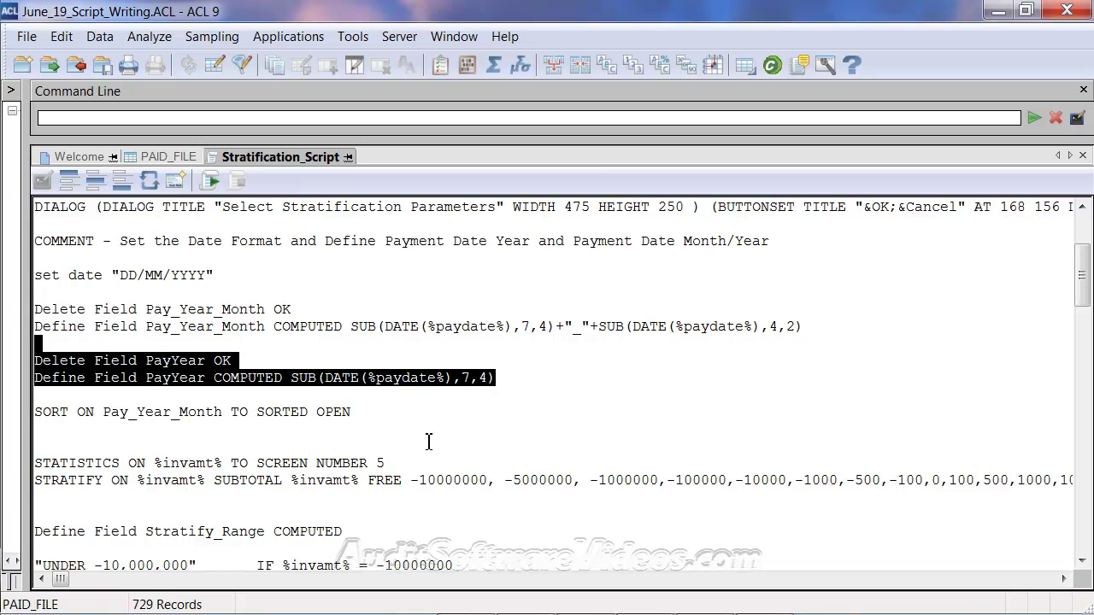
scroll(429, 441, down, 1)
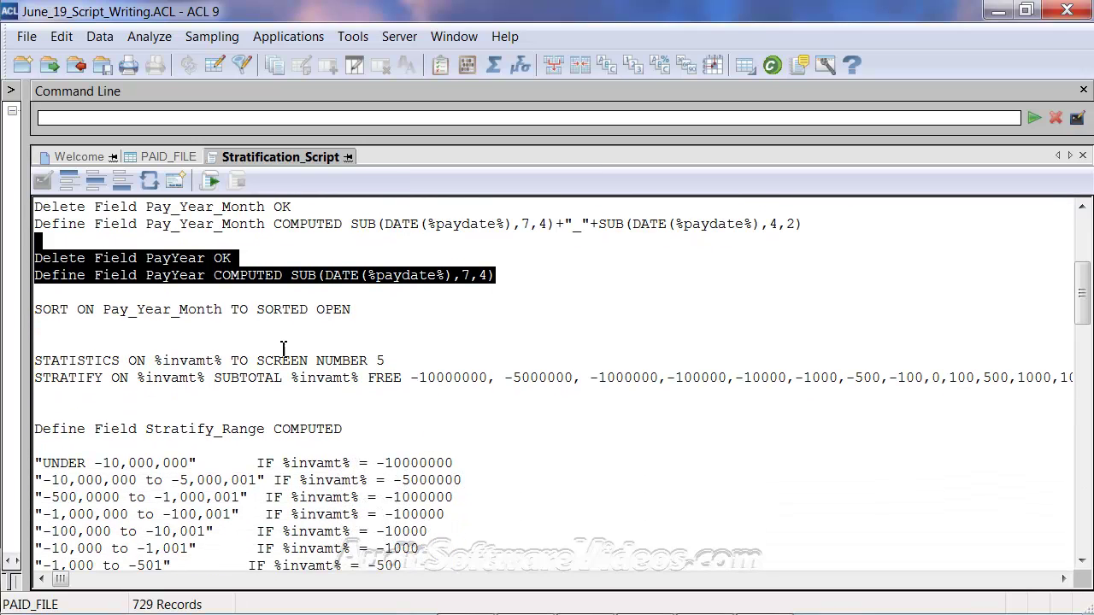
click(194, 285)
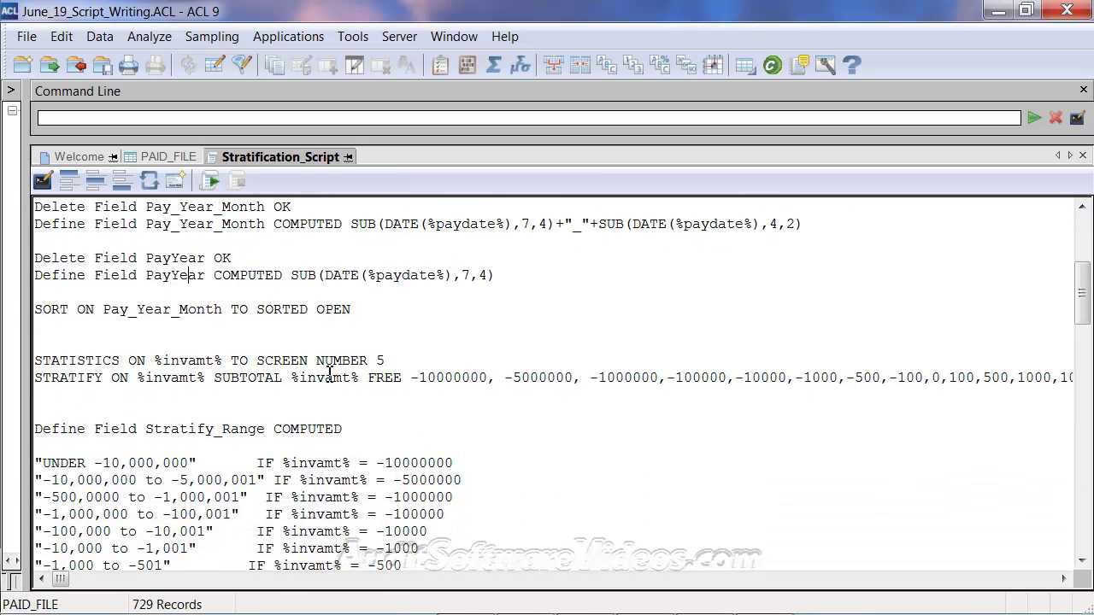
key(End)
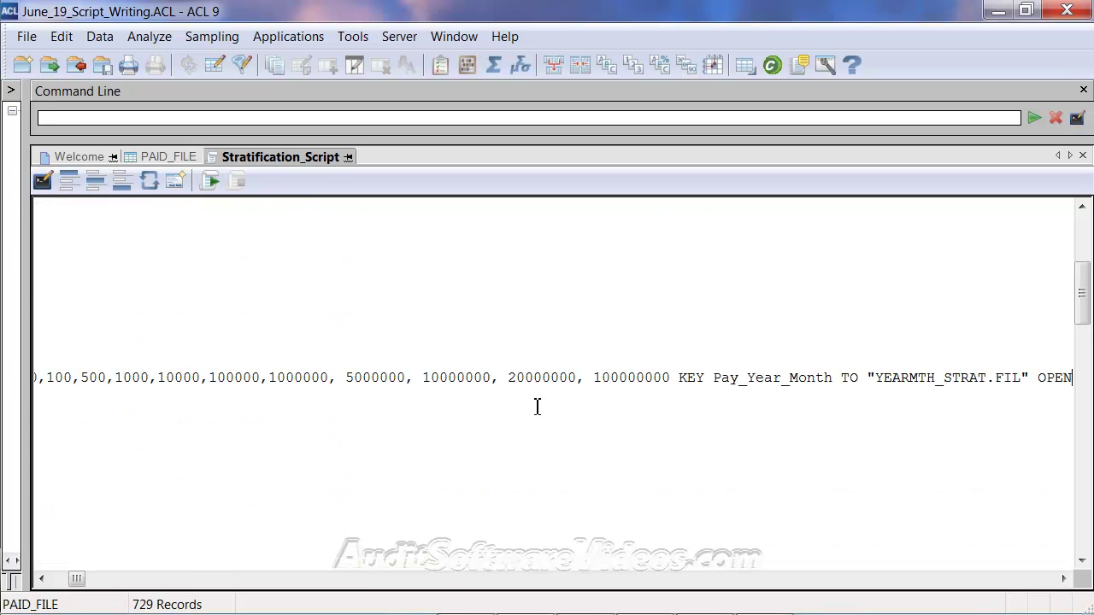
key(Home)
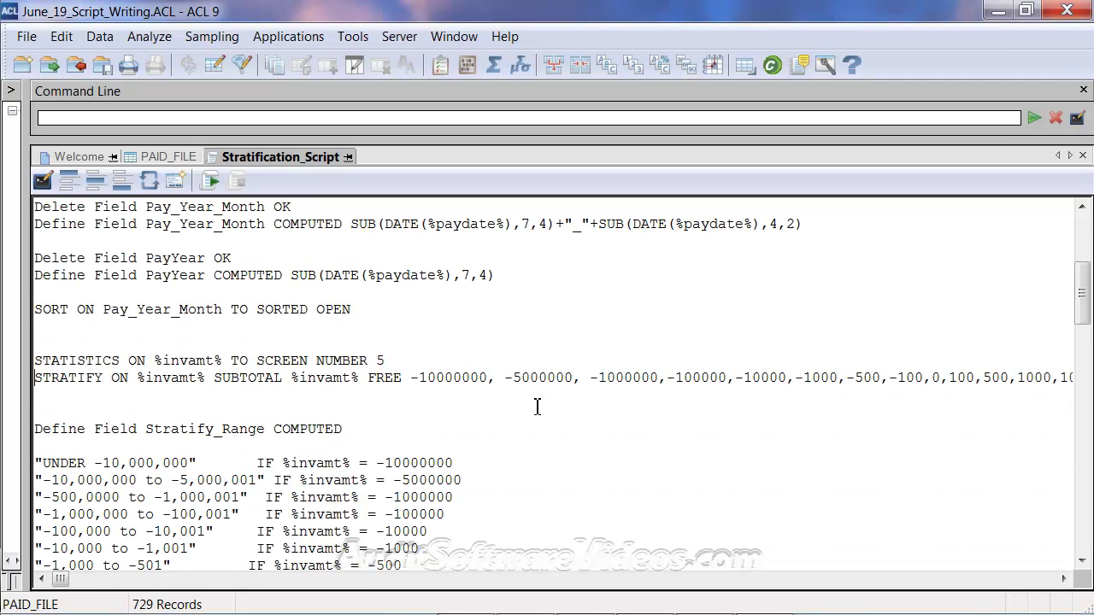
Delete the extra blank line between the SORT and STATISTICS commands, and return to the SORT line
key(Up)
key(Up)
key(Up)
key(Up)
key(Up)
key(Up)
key(Up)
key(Down)
key(Delete)
key(Up)
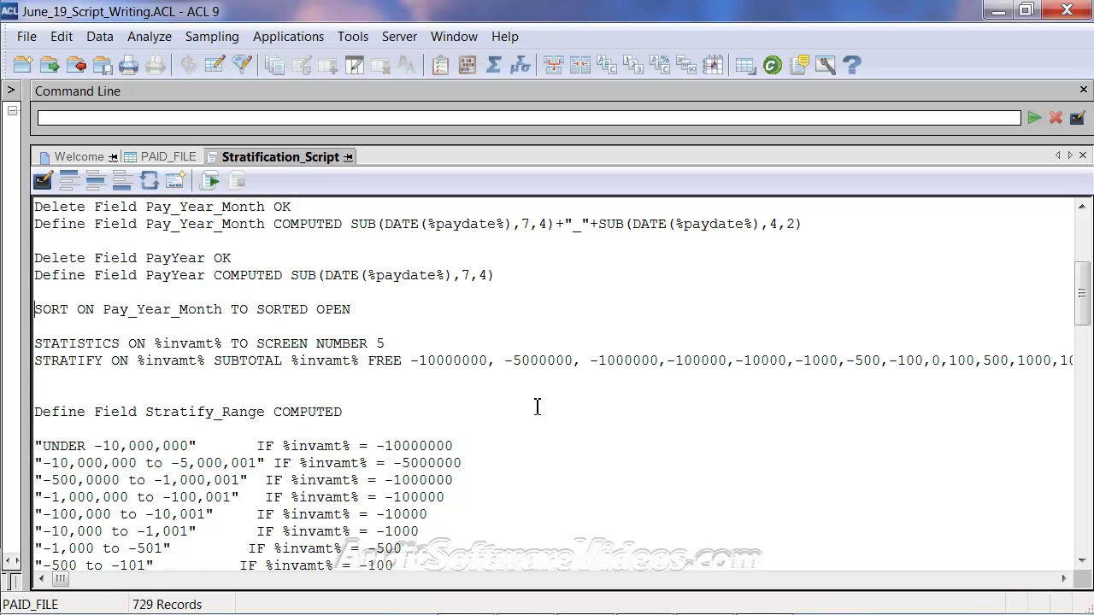
Highlight the STATISTICS and STRATIFY commands, and view the conditions of the computed Stratify_Range field below them
key(Down)
key(Down)
key(shift+Down)
key(shift+Down)
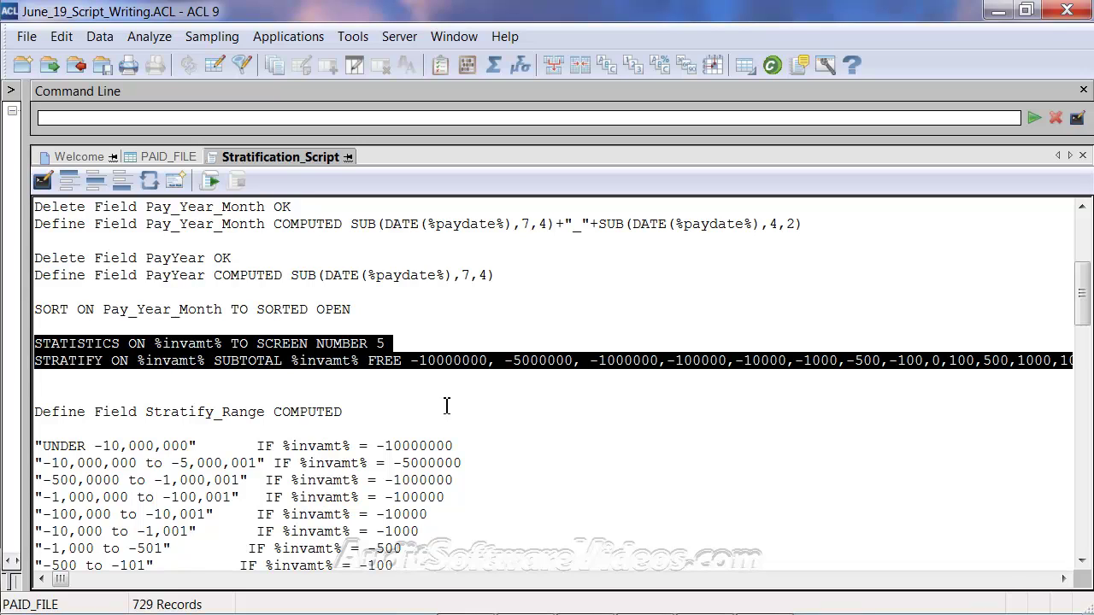
scroll(381, 407, down, 2)
scroll(381, 406, down, 2)
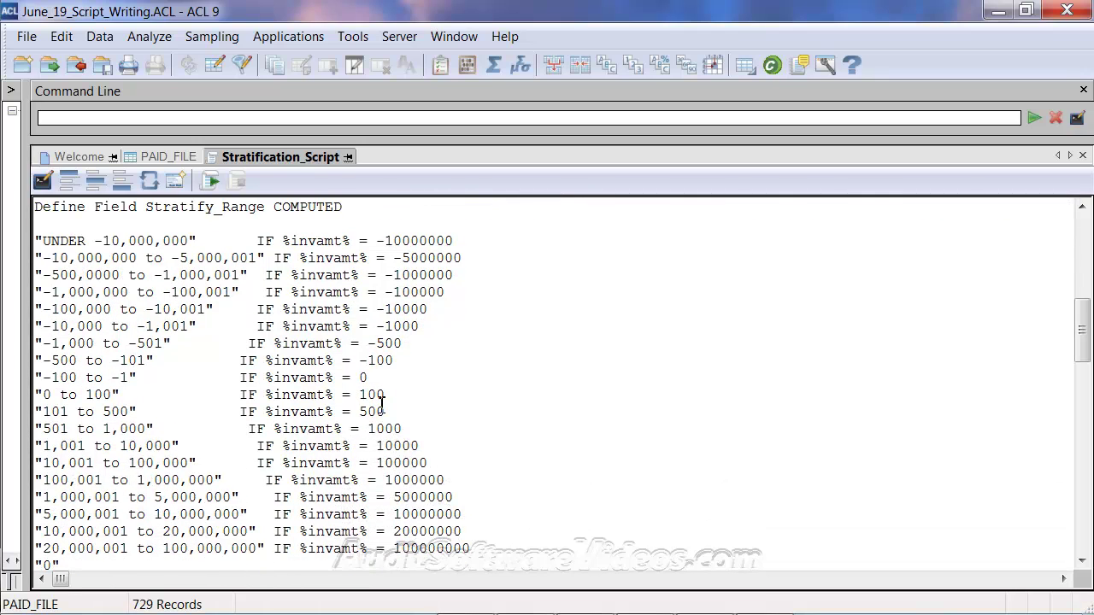
Highlight the "UNDER -10,000,000" label in the computed Stratify_Range field and review its remaining range conditions
scroll(378, 324, up, 1)
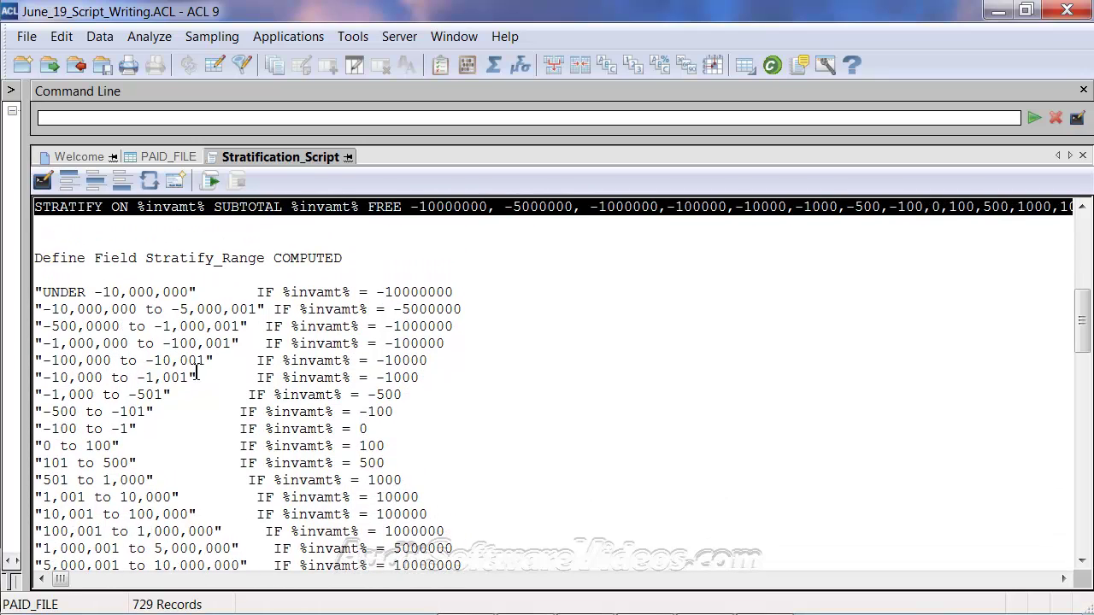
click(95, 293)
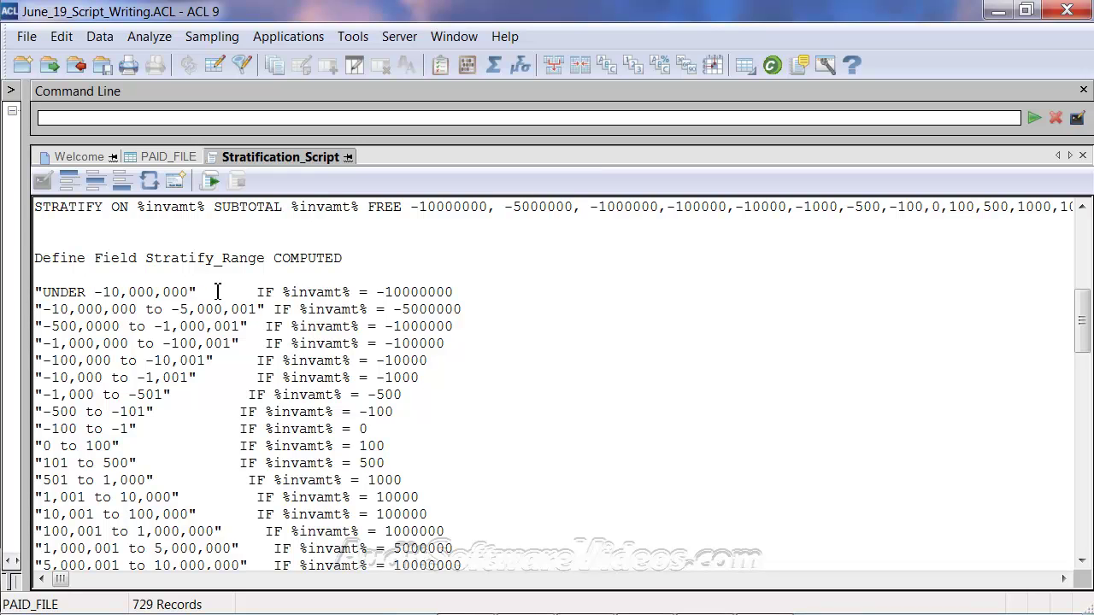
drag(218, 292, 36, 278)
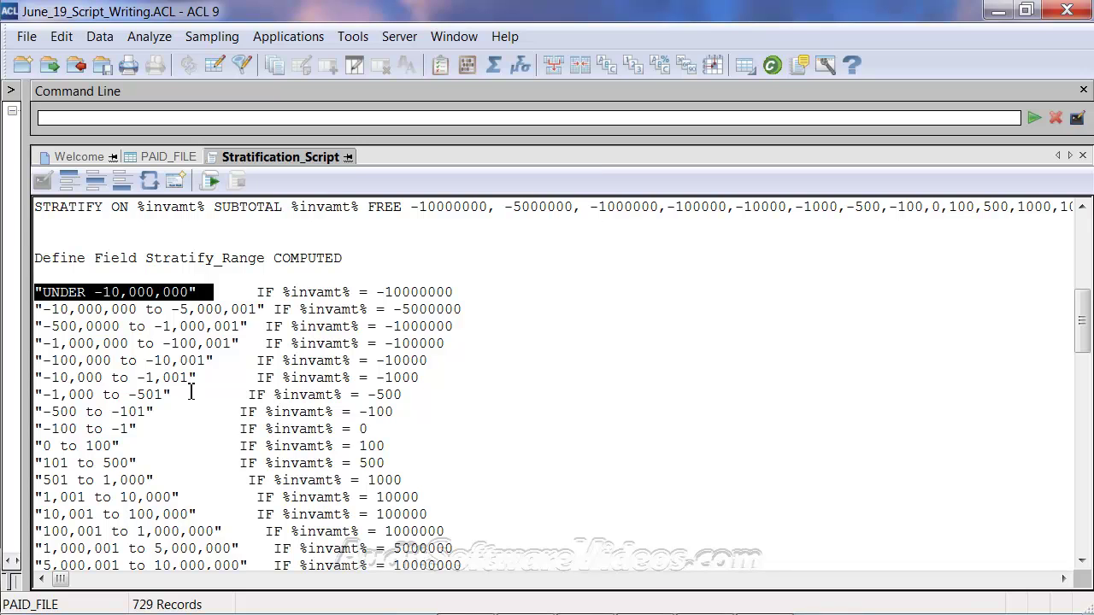
scroll(292, 384, down, 2)
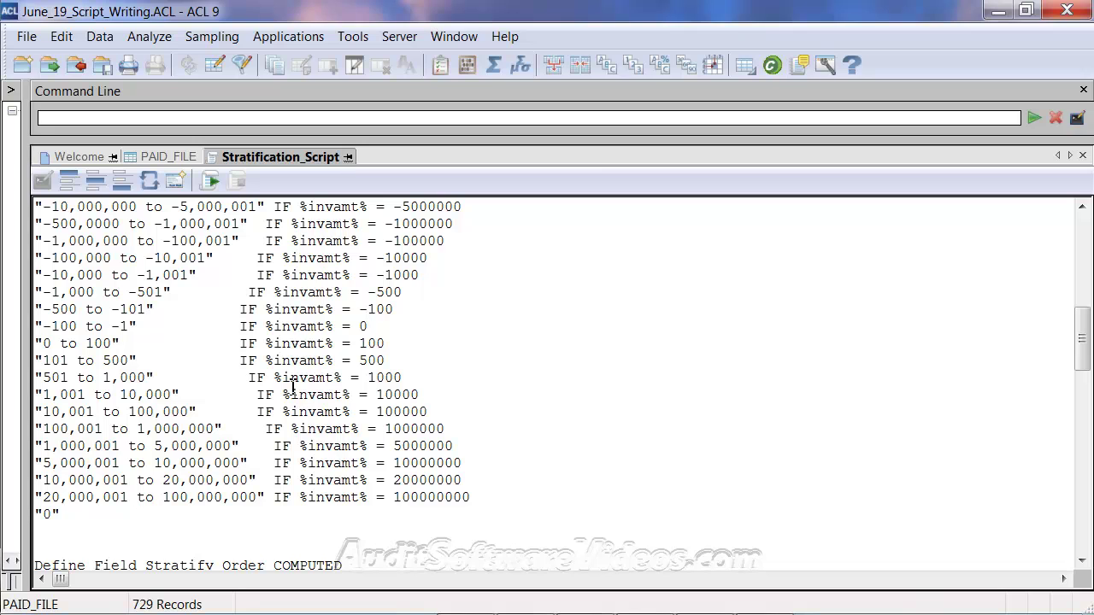
Return to the SORT command and highlight its Pay_Year_Month field
scroll(292, 387, up, 3)
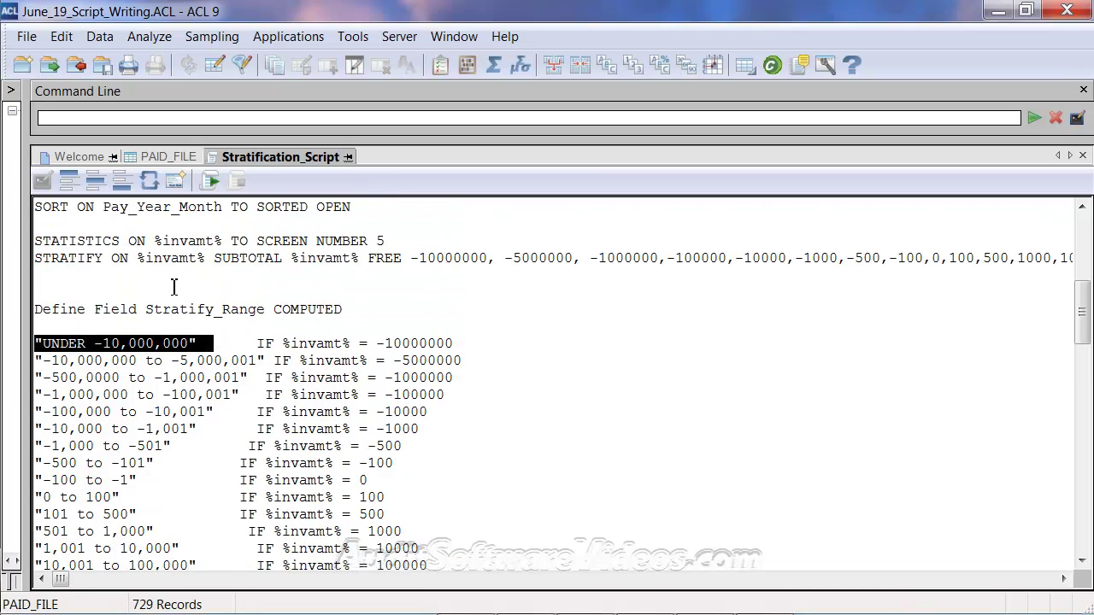
scroll(68, 242, up, 1)
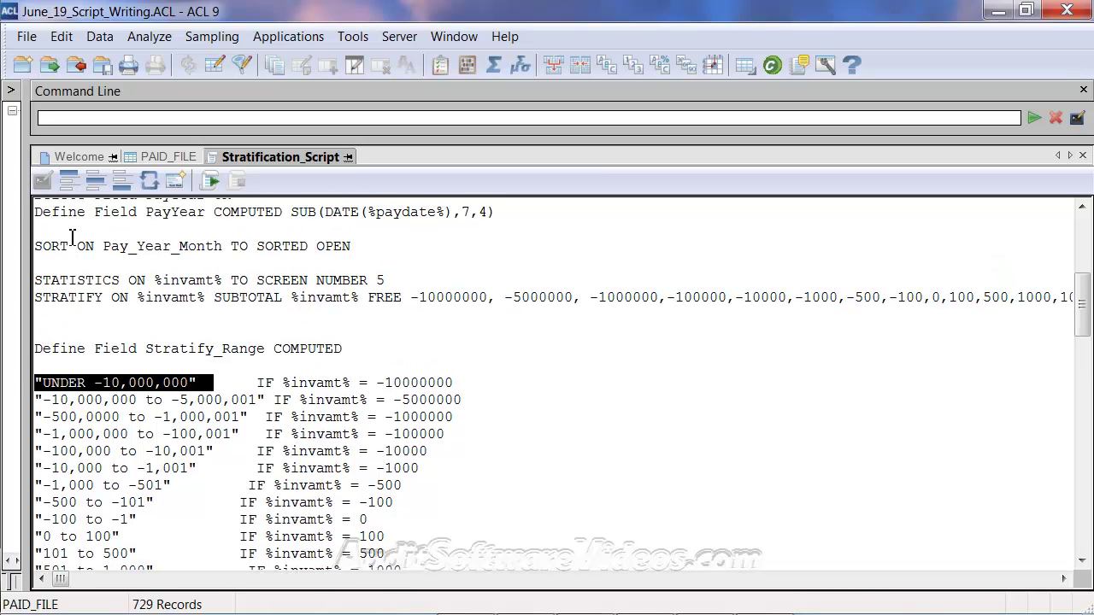
click(48, 254)
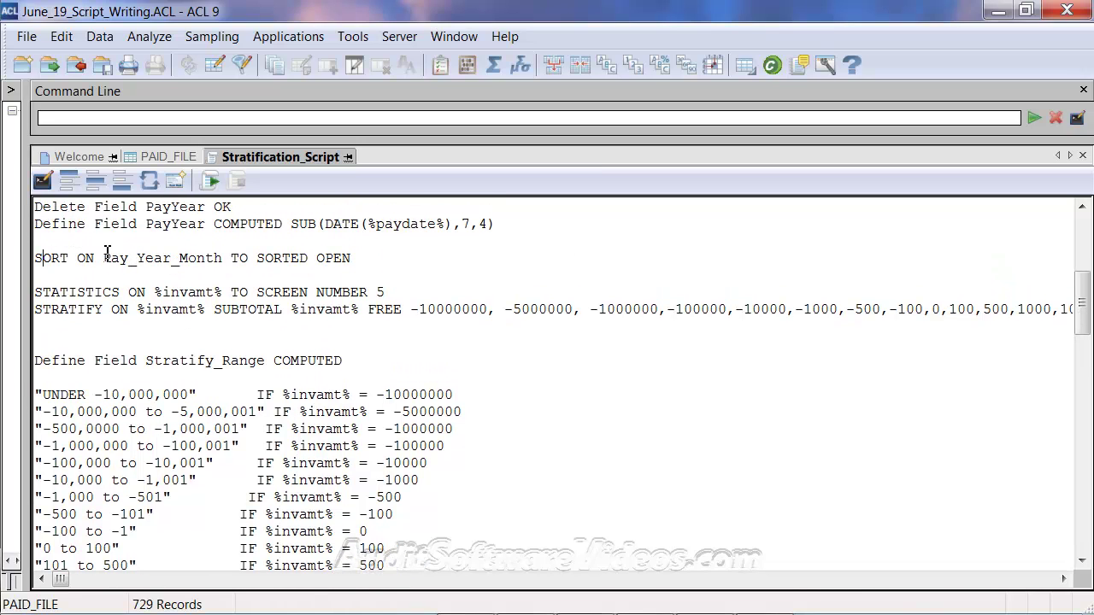
double_click(134, 257)
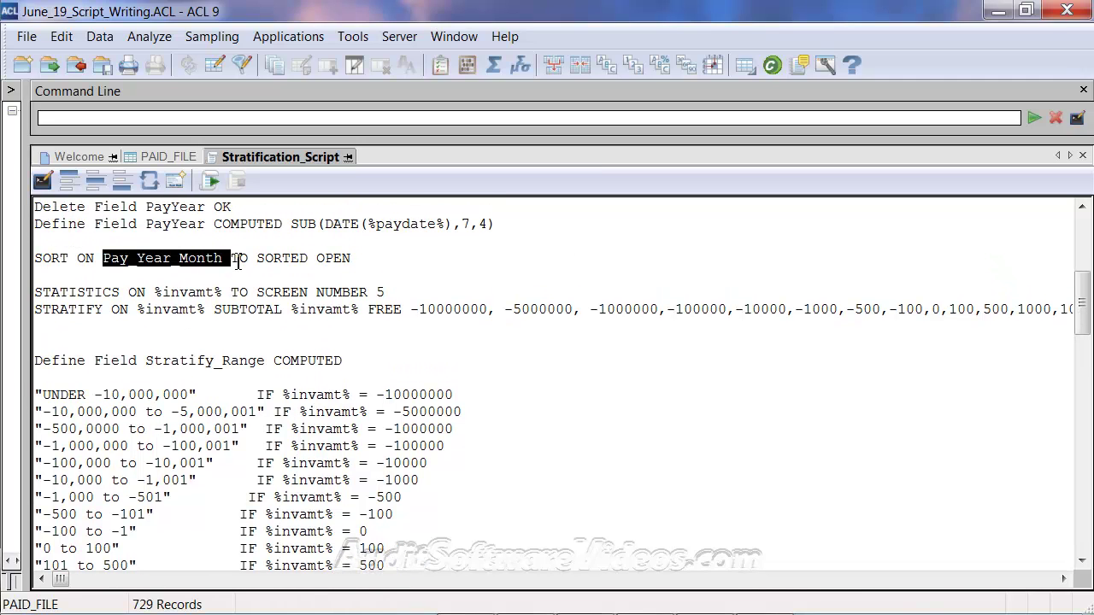
Examine the KEY Pay_Year_Month and TO clauses ending the STRATIFY command, and return to the line's start
click(327, 309)
key(End)
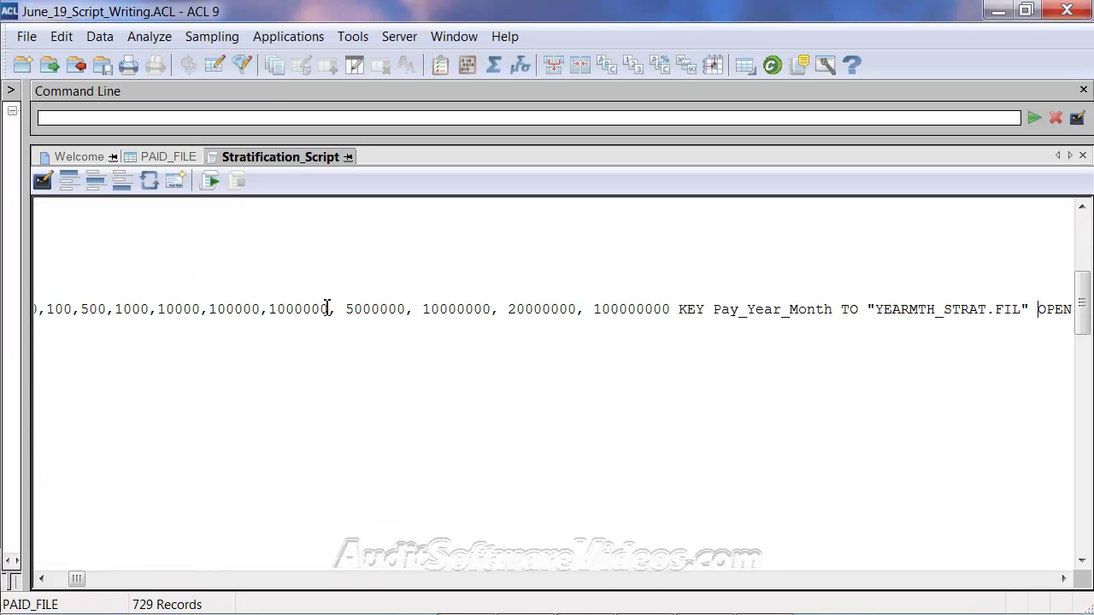
key(shift+Right)
key(shift+Right)
key(shift+Right)
key(Home)
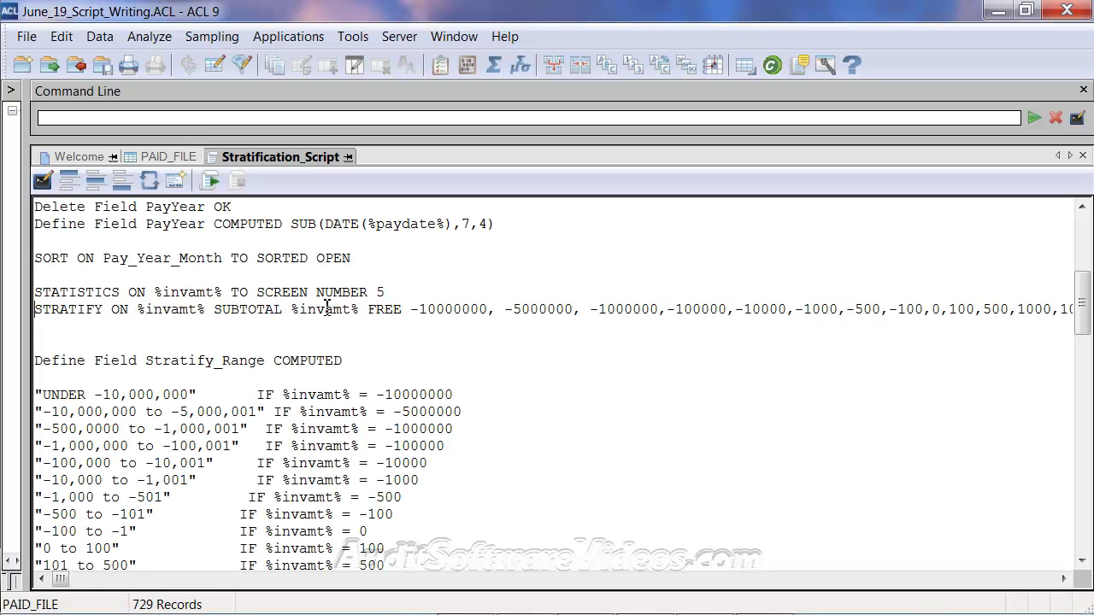
View the Break option in the Stratify dialog, cancel the dialog, and return to the script's date and field definitions
click(149, 36)
click(171, 141)
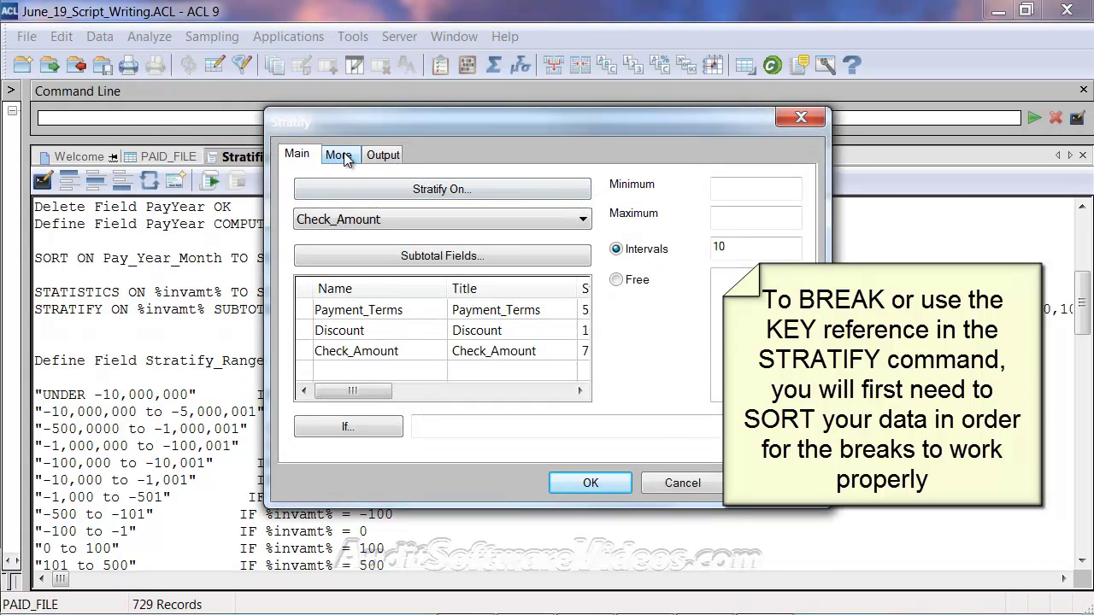
click(345, 157)
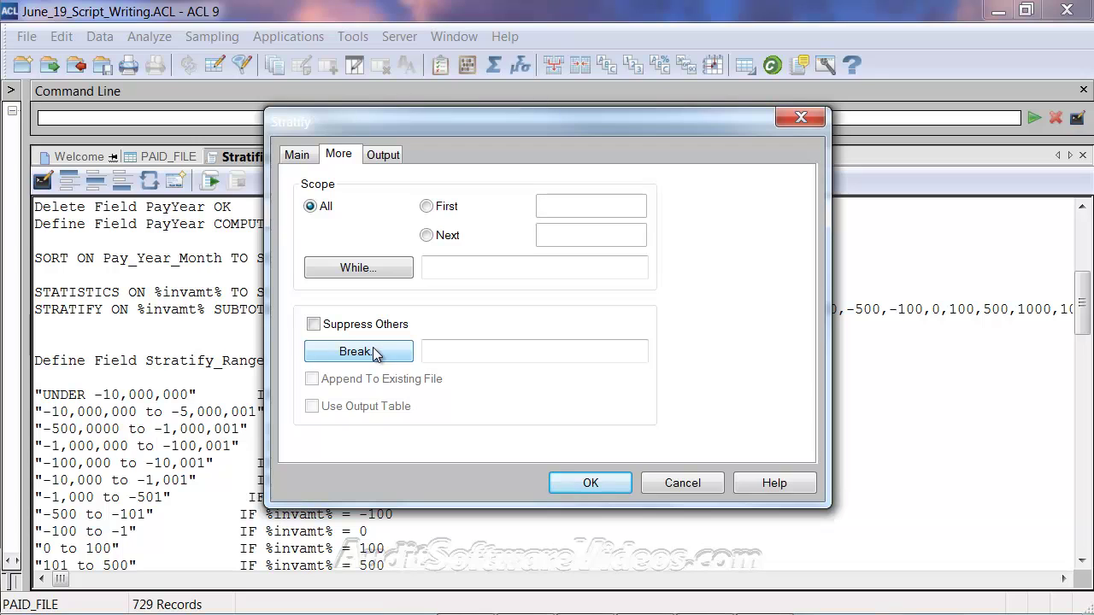
click(675, 483)
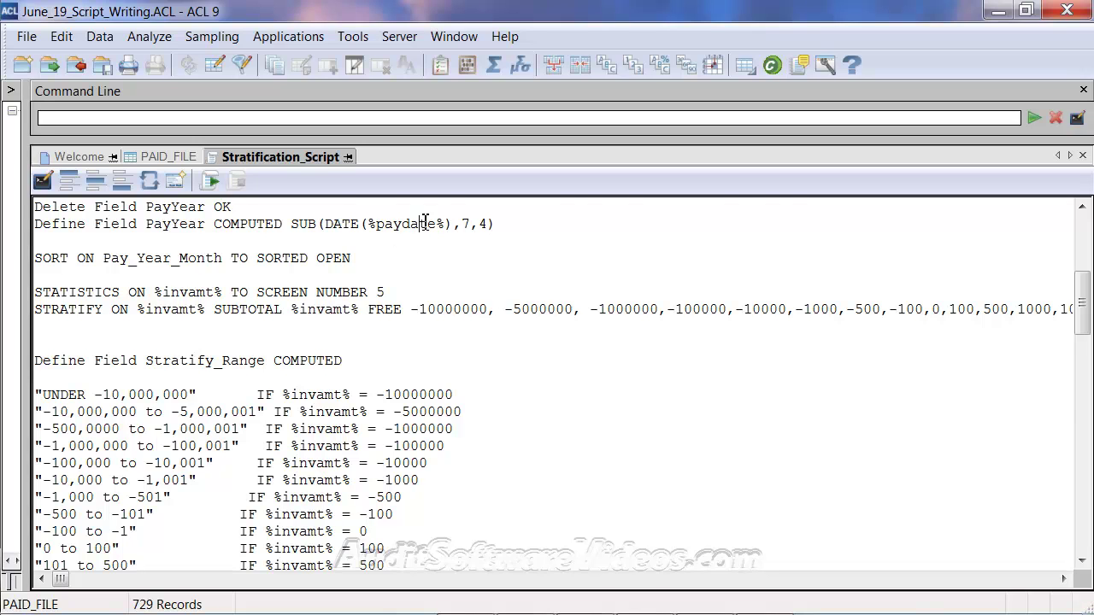
scroll(424, 223, up, 2)
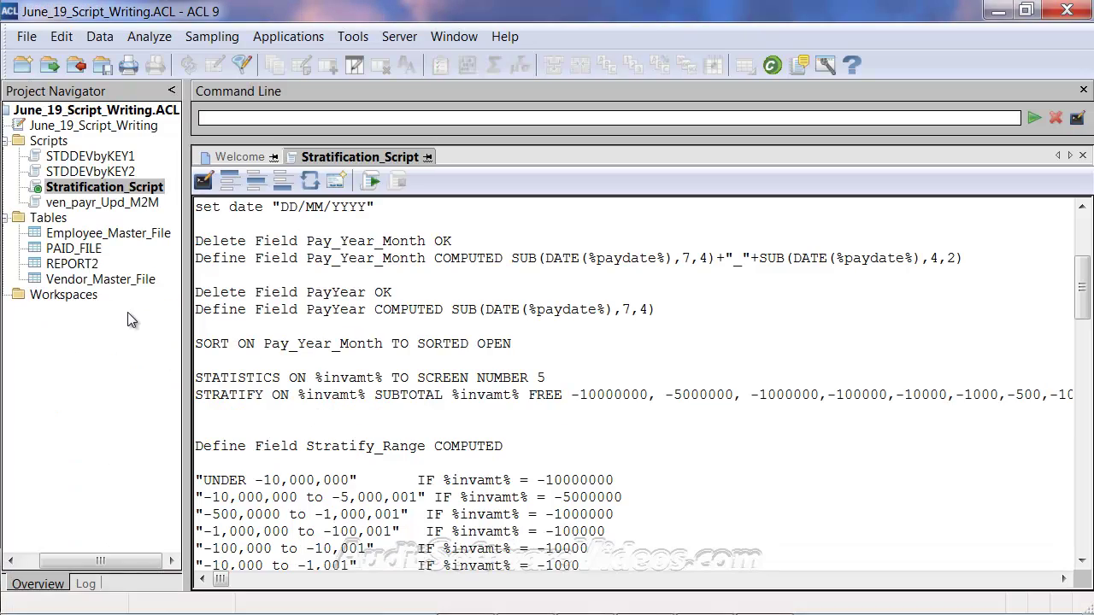
Open the PAID_FILE table and inspect the Pay_Year_Month expression in its table layout, discarding any changes on closing
double_click(89, 249)
click(61, 36)
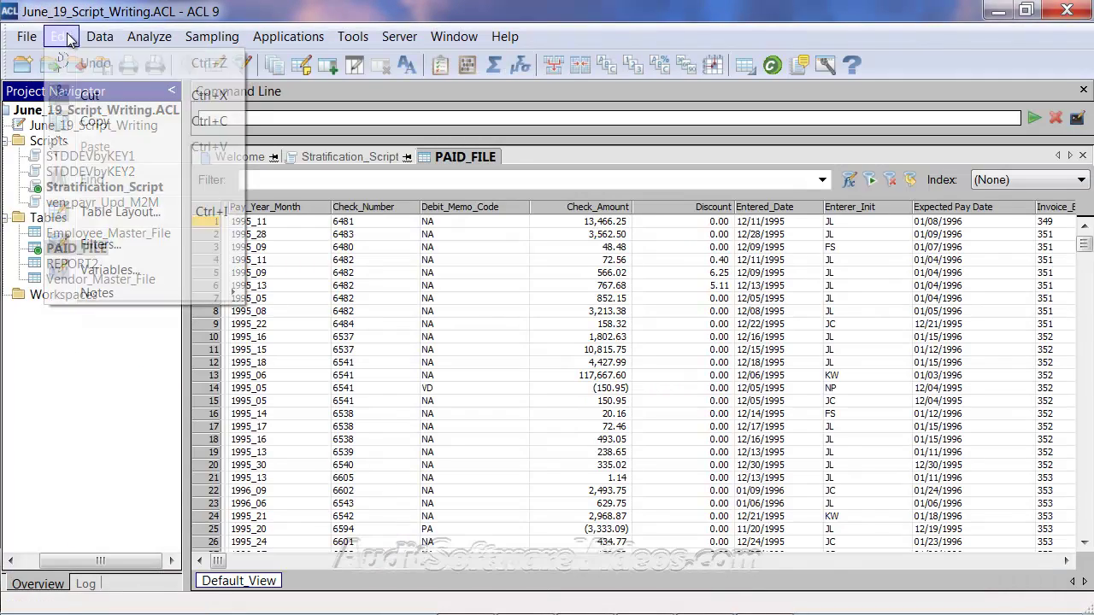
click(97, 214)
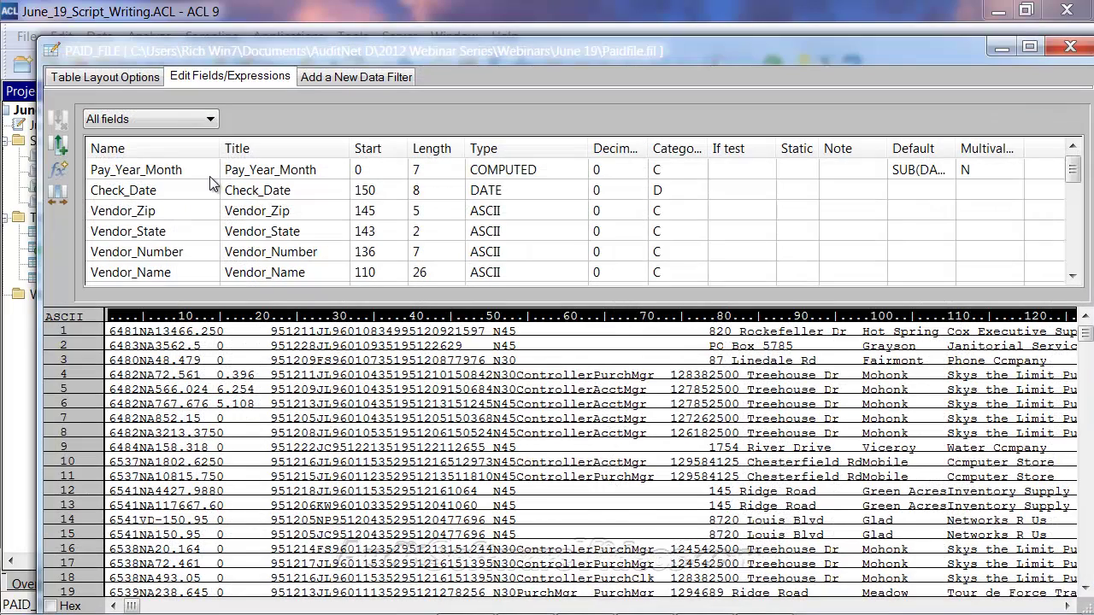
double_click(194, 170)
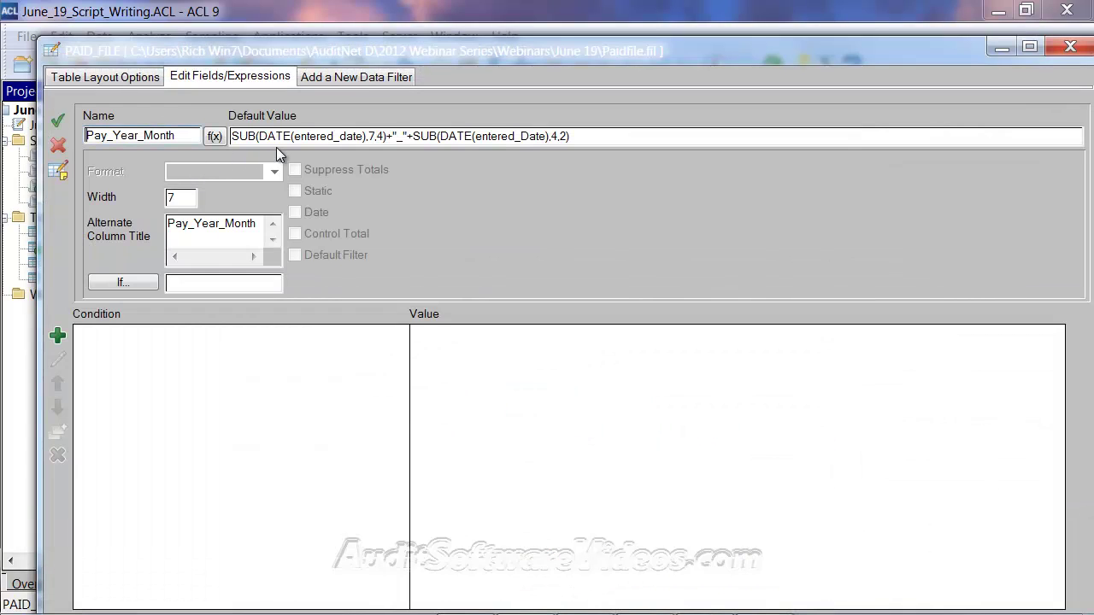
click(395, 138)
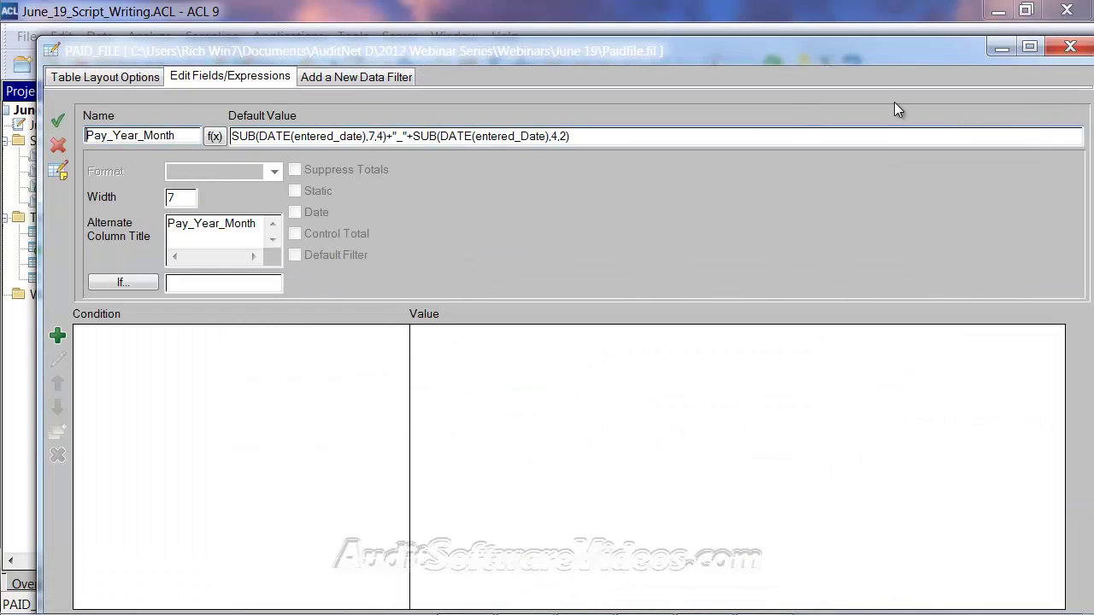
click(1070, 46)
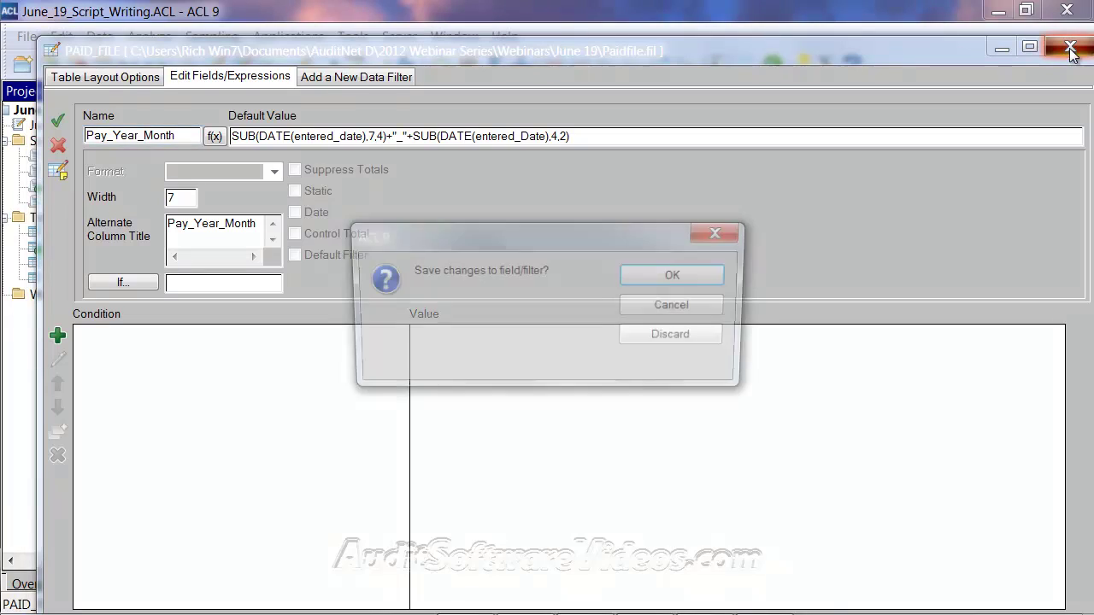
click(686, 339)
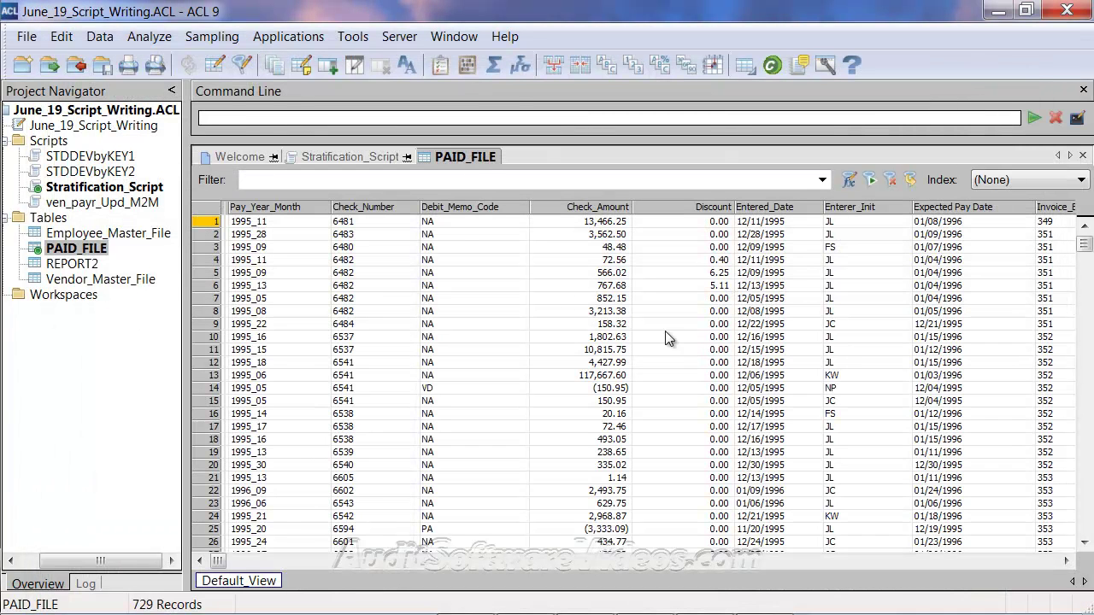
Sort the PAID_FILE records on Pay_Year_Month to an output table named sorted
click(99, 36)
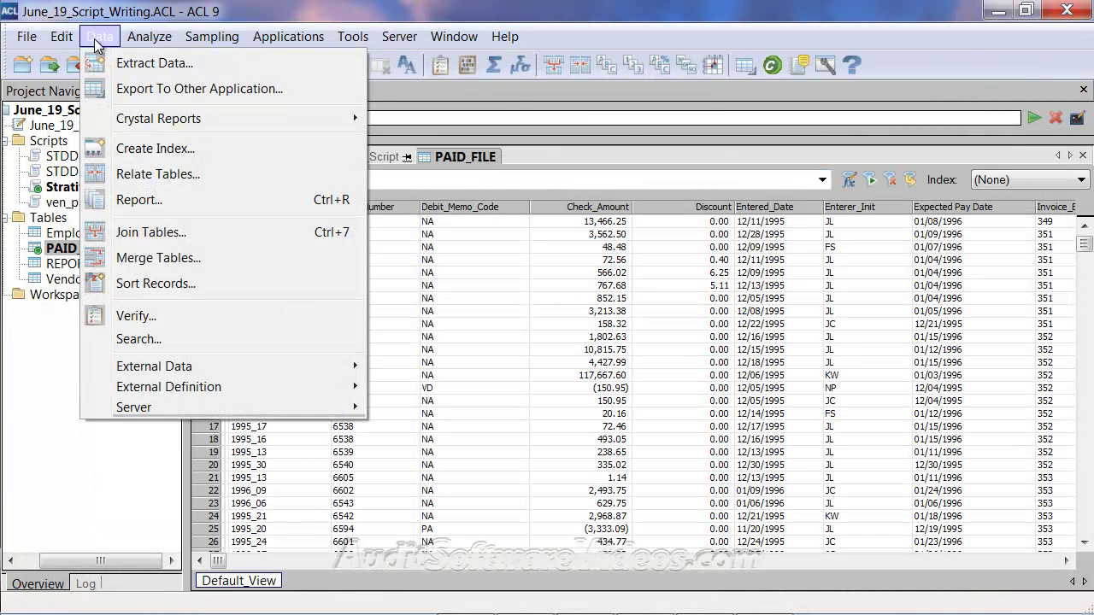
click(153, 282)
click(530, 242)
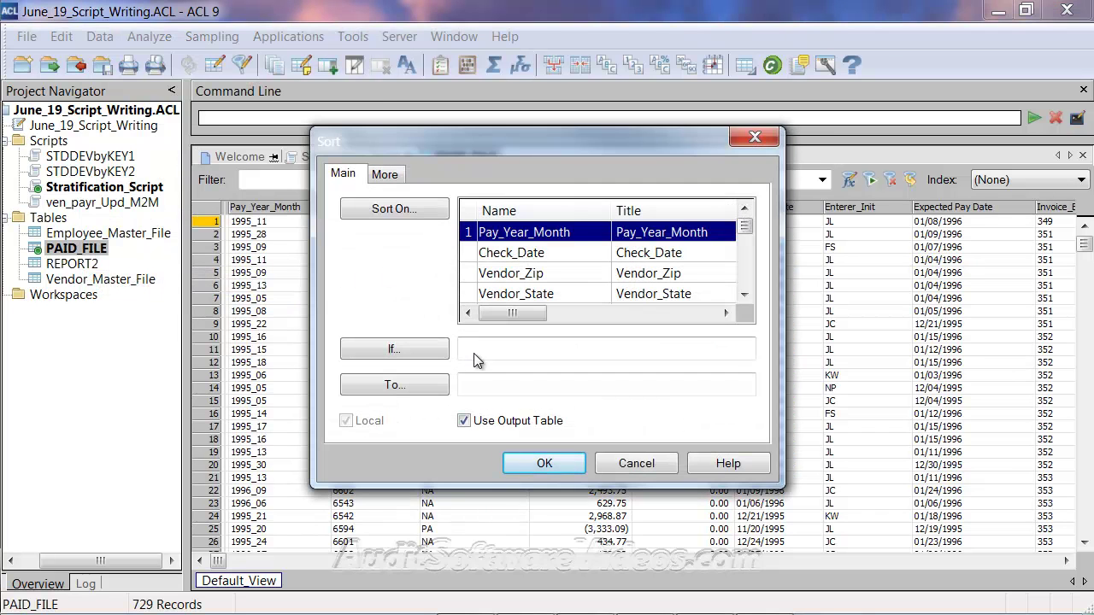
click(493, 386)
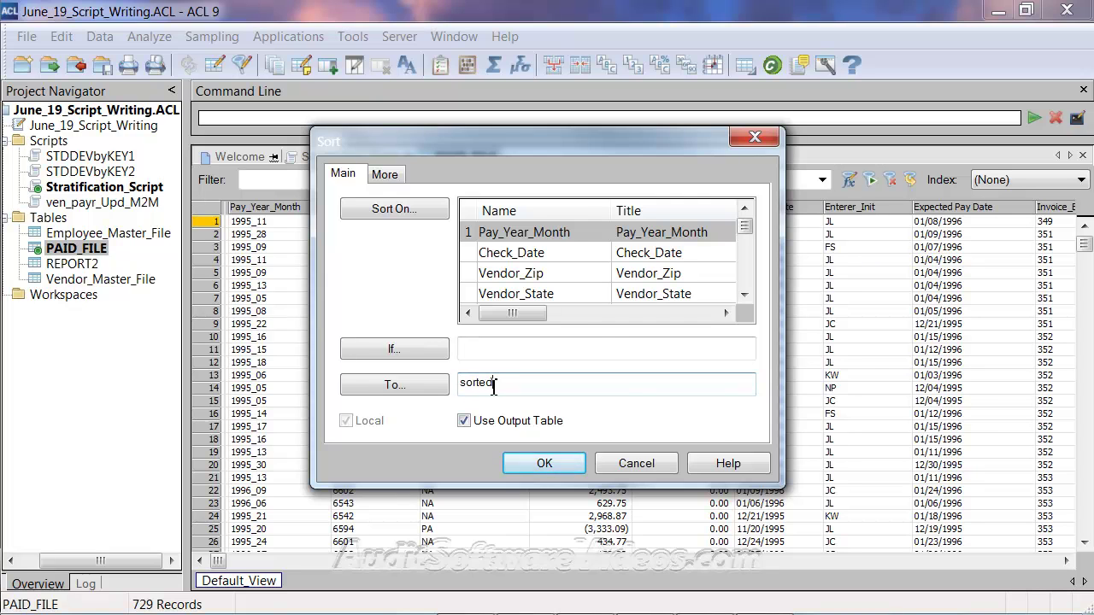
key(Return)
key(Return)
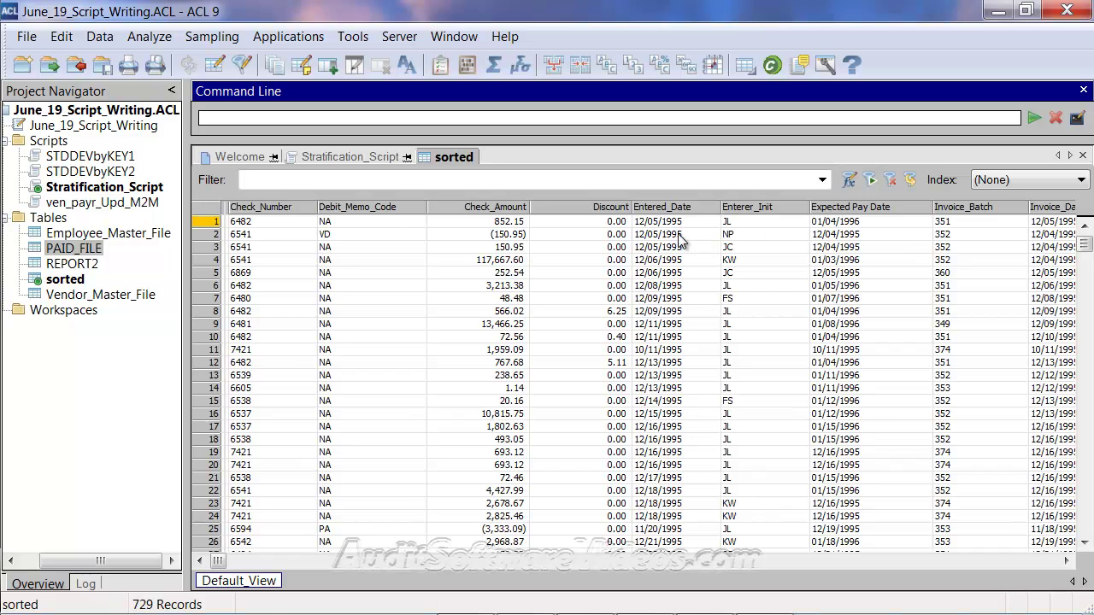
Run Statistics on the Check_Amount field of the sorted table
click(149, 36)
mouse_move(337, 116)
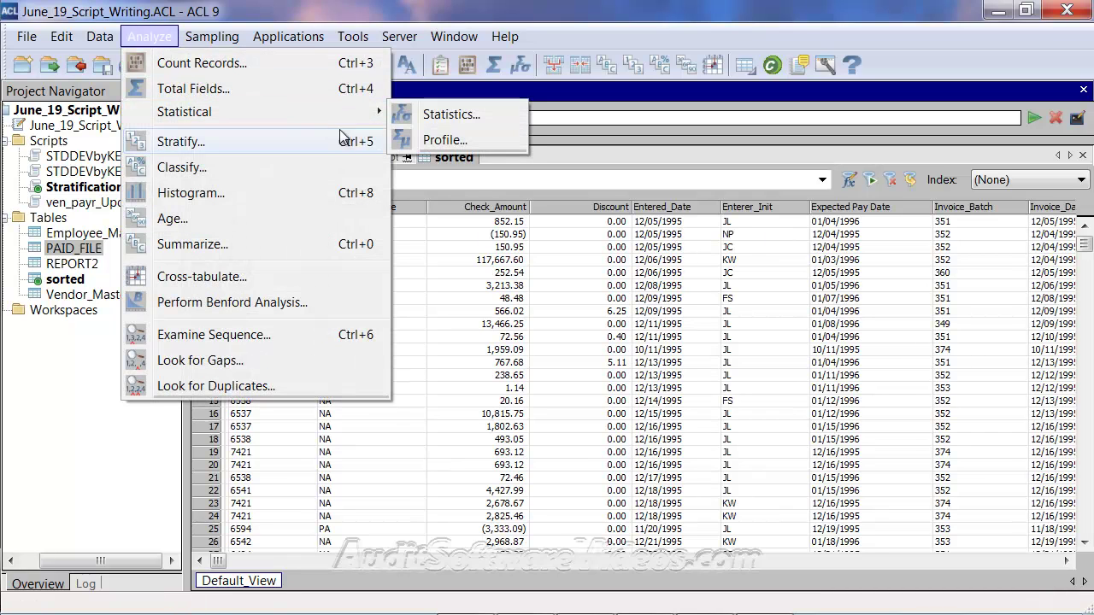
click(446, 114)
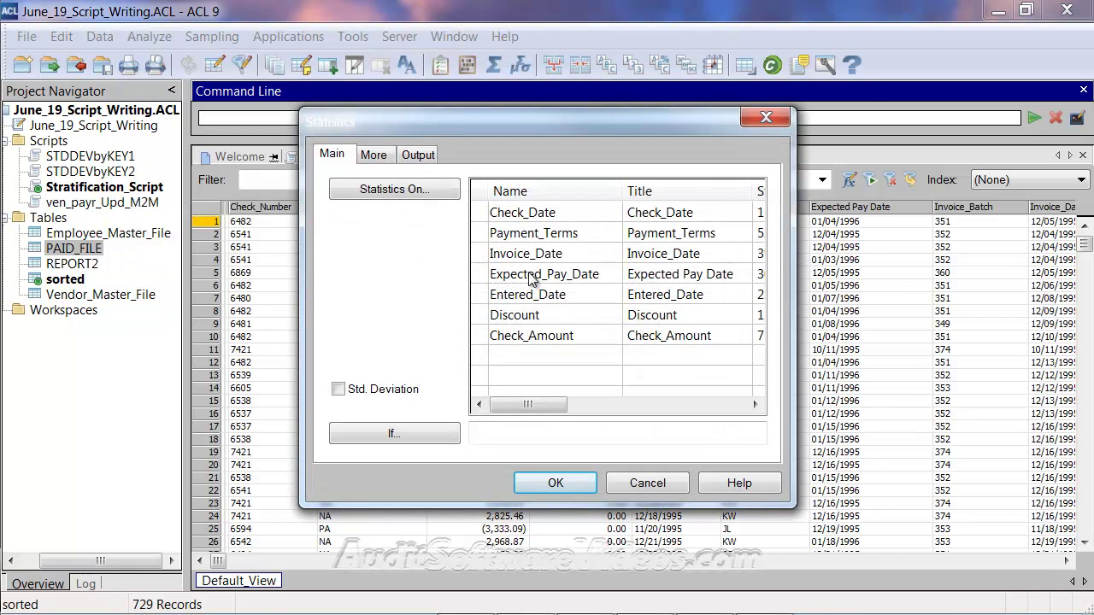
click(532, 336)
click(557, 483)
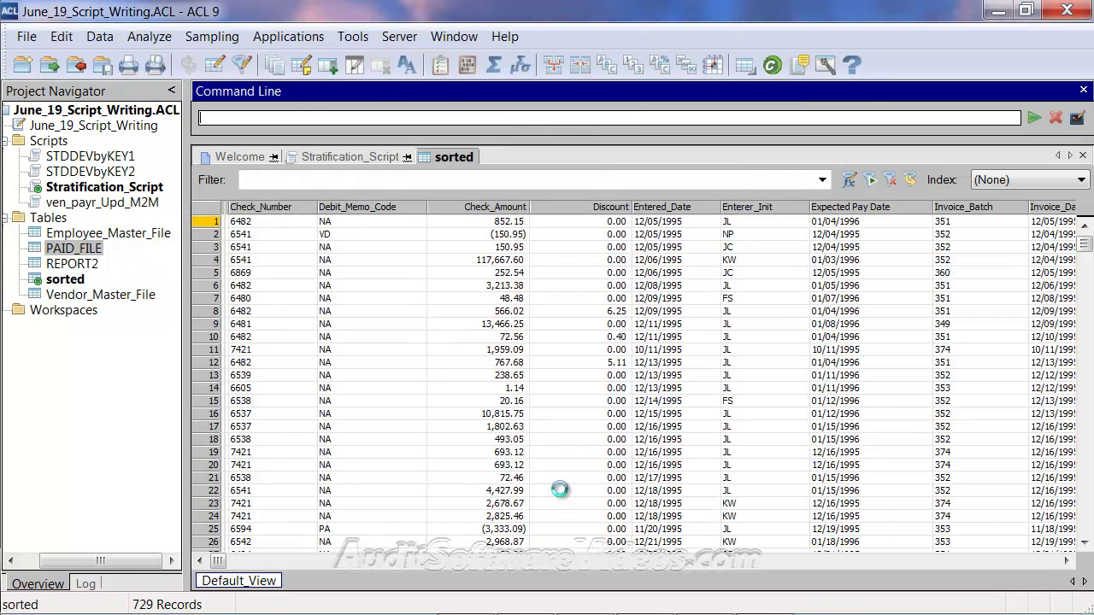
Set up a Stratify on Check_Amount with Check_Amount as the subtotal field and Free intervals
click(150, 37)
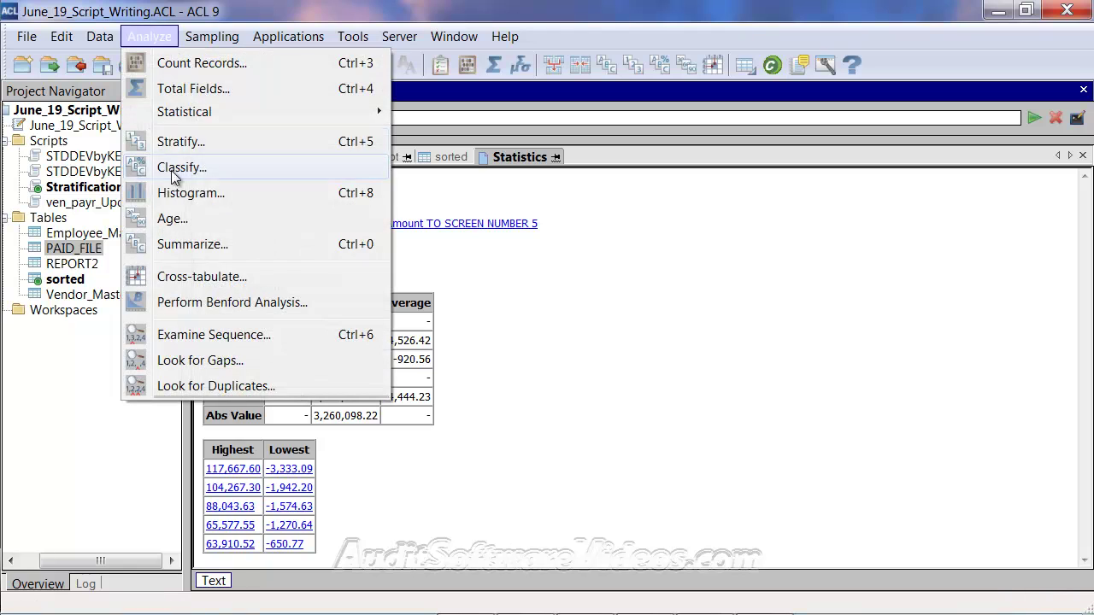
click(182, 145)
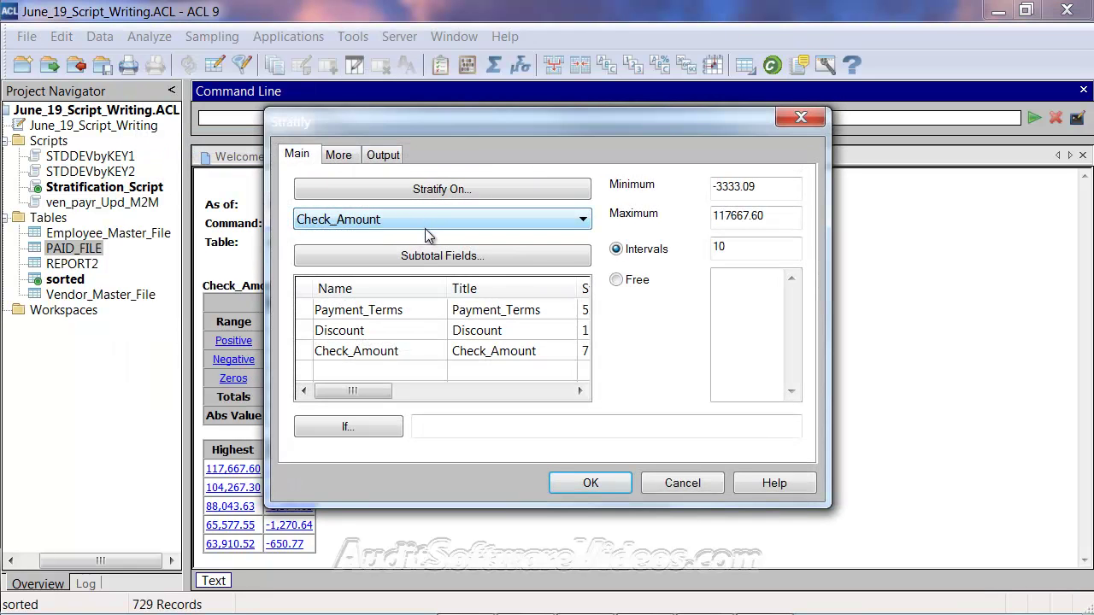
click(396, 352)
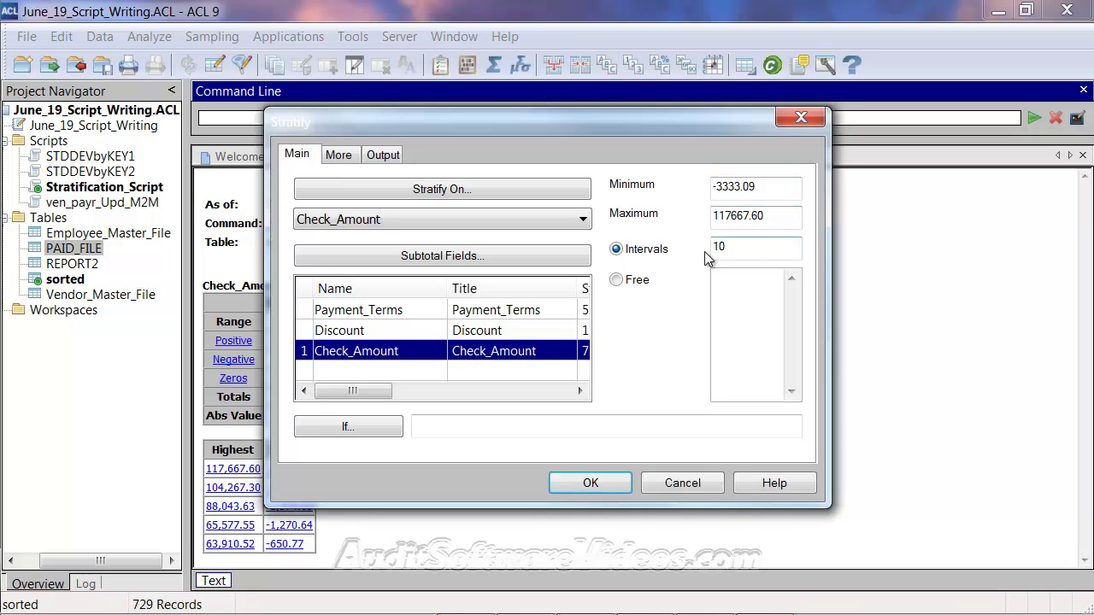
click(646, 283)
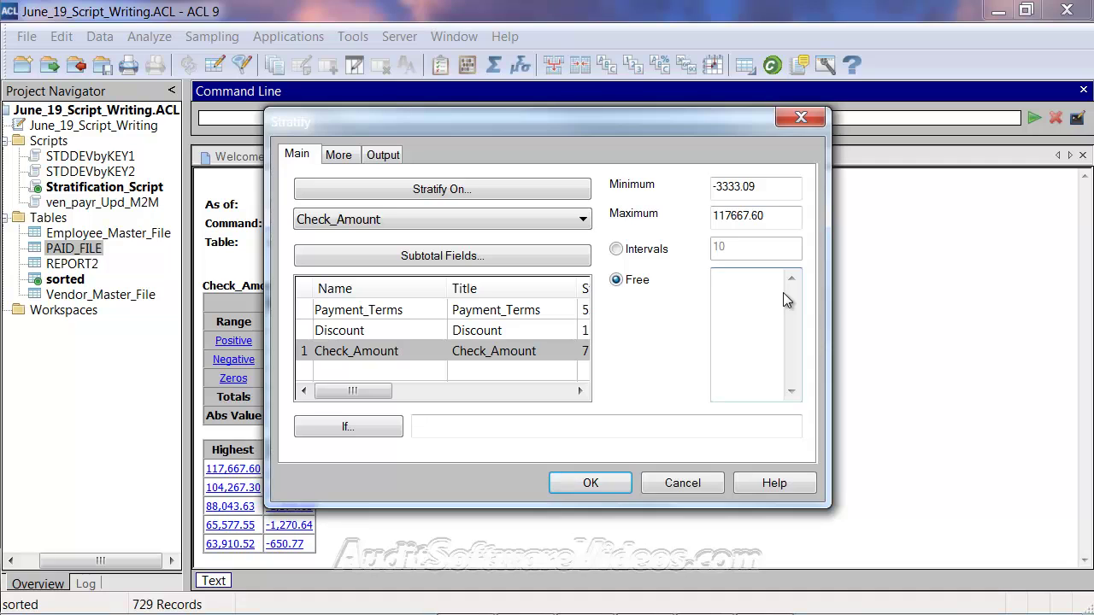
Enter the free interval breakpoints -1000, 0, 100, 1000, 10000, 100000 and 1000000, each on its own line
text(0)
key(Return)
key(Up)
text(-1000 0 100)
key(Return)
text(1000)
key(Return)
text(10000)
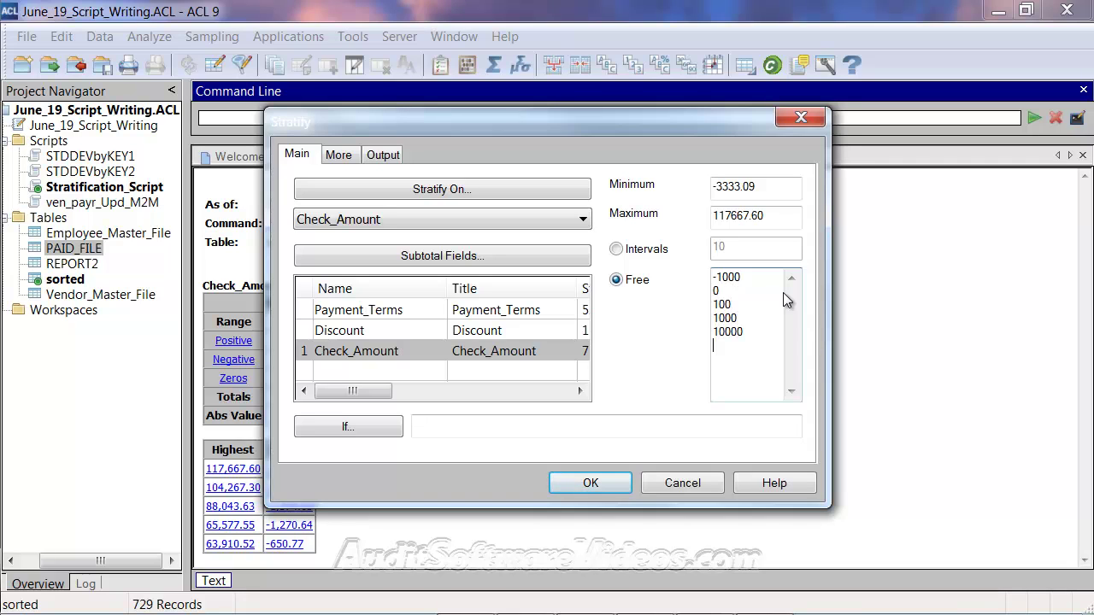
key(Return)
text(100000)
key(Return)
text(1000000)
Set Pay_Year_Month as the break field for the Stratify on Check_Amount
click(592, 483)
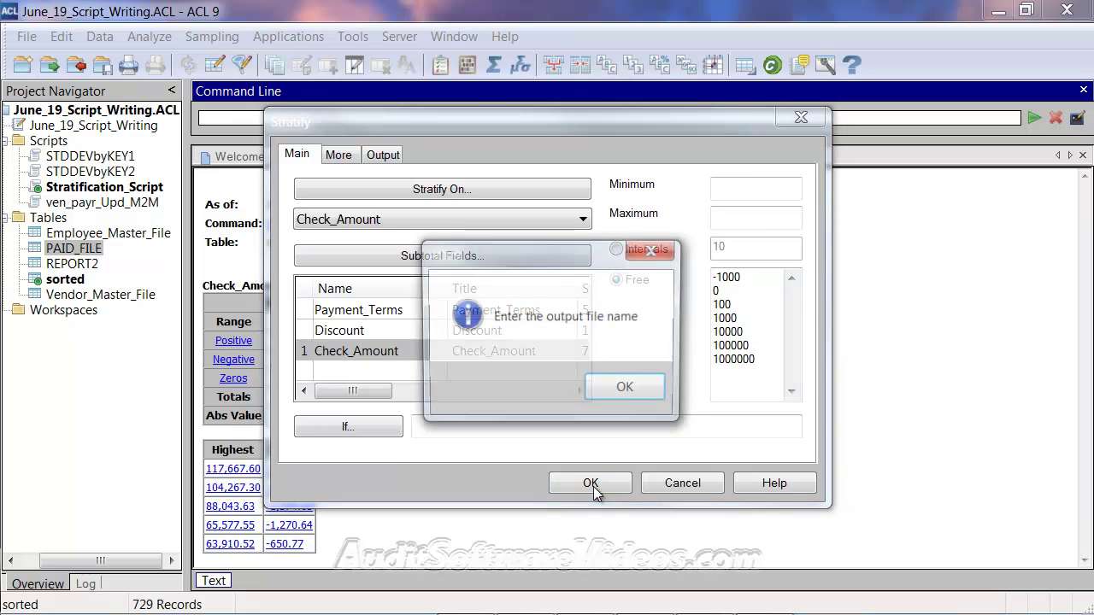
click(626, 395)
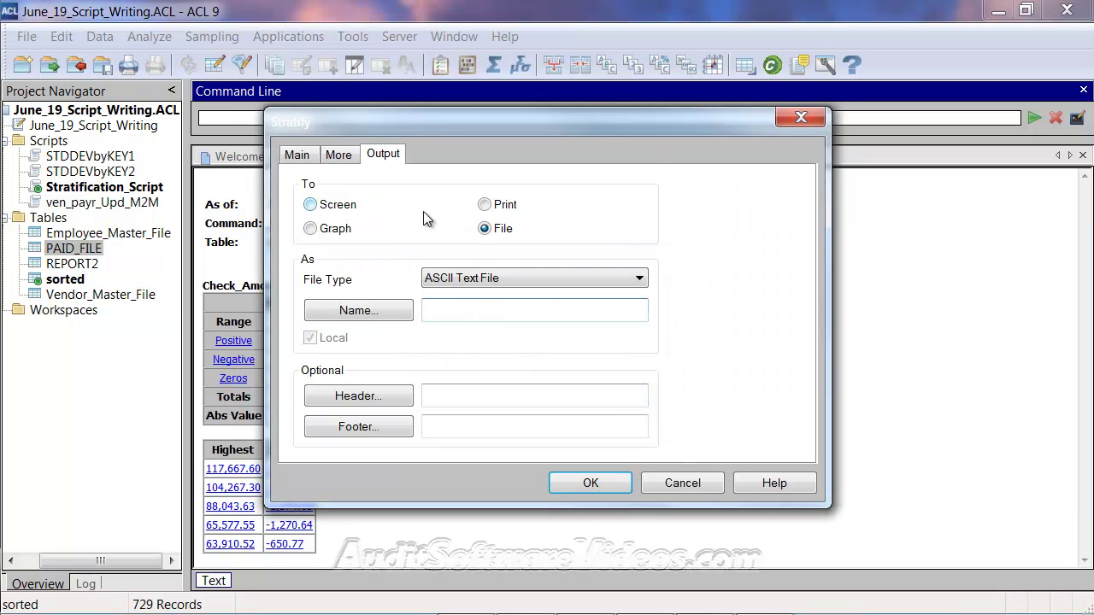
click(337, 158)
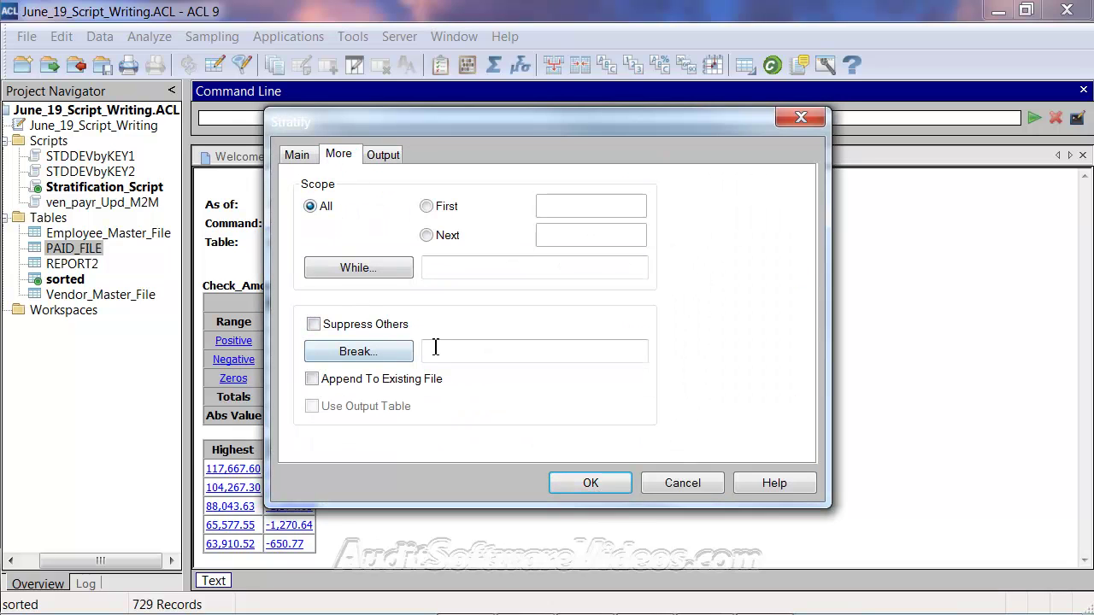
click(402, 351)
double_click(354, 248)
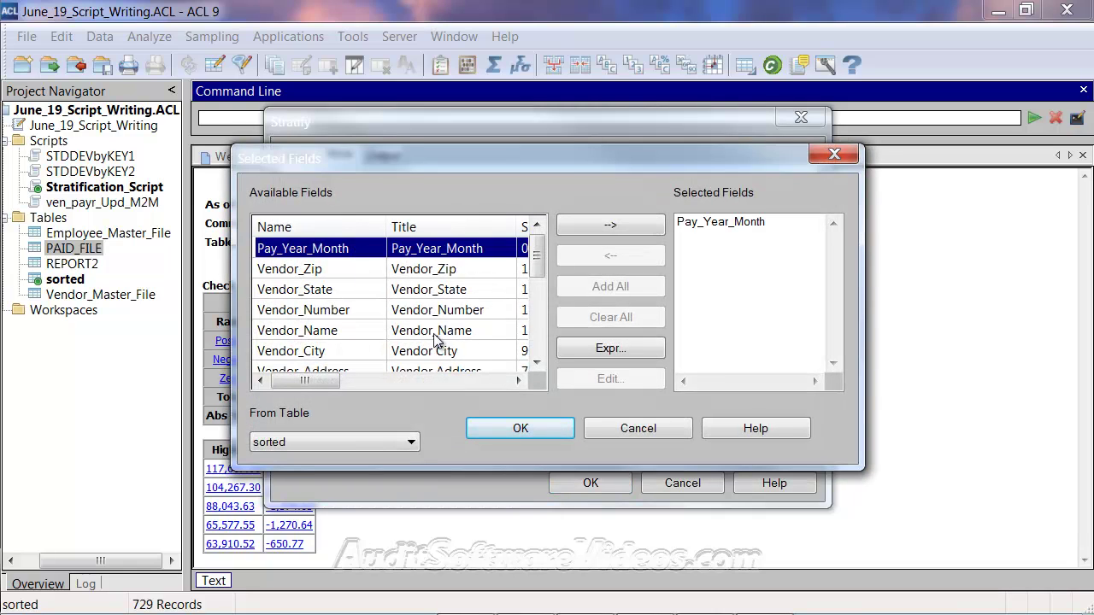
click(512, 428)
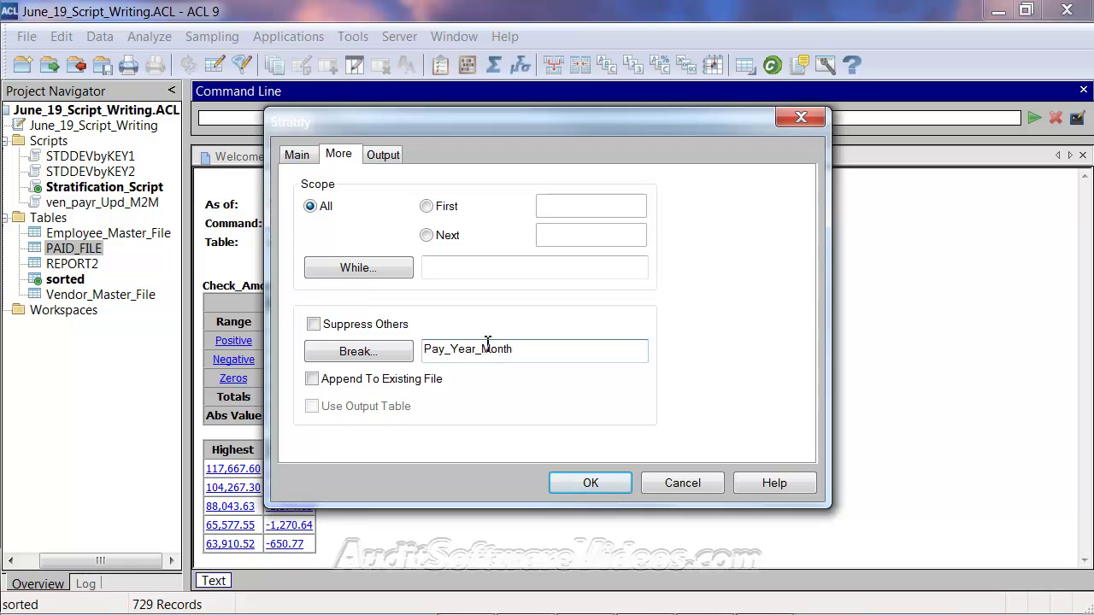
Send the Stratify output to an ACL Table named Stratify_Test1 and run the command
click(395, 157)
click(446, 278)
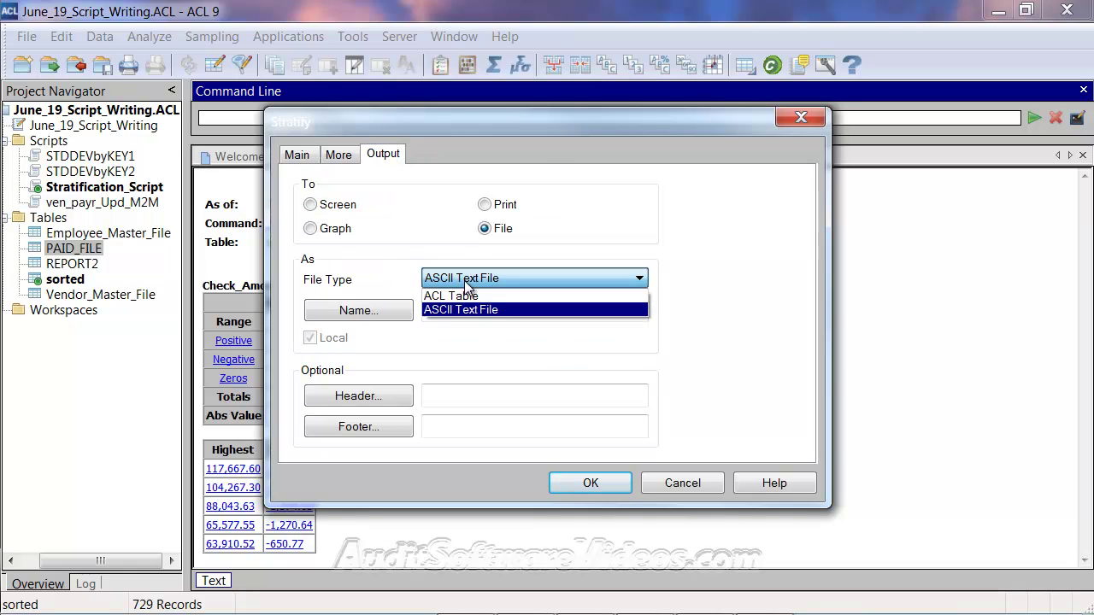
click(466, 294)
click(460, 311)
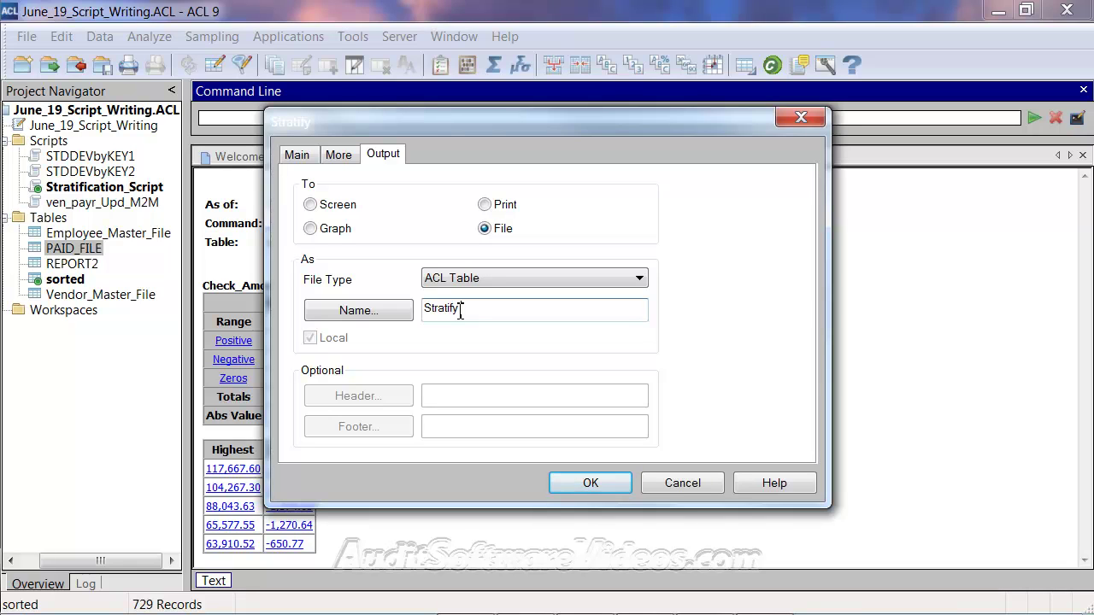
text(Stratify_Test1)
key(Return)
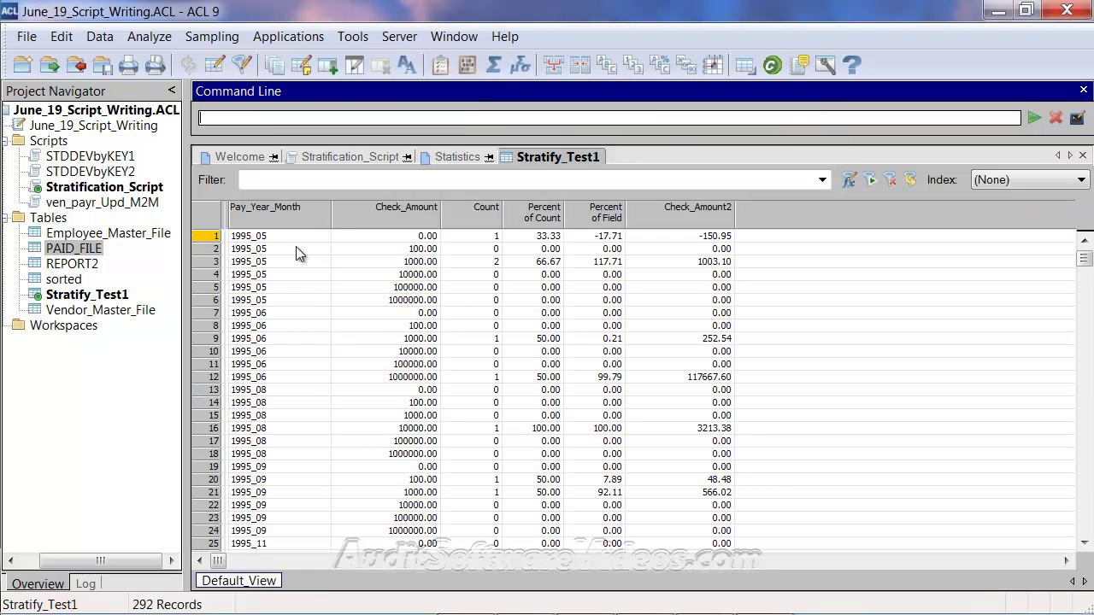
Examine the Check_Amount interval values listed for the 1995_05 month in the Stratify_Test1 table
drag(268, 239, 410, 303)
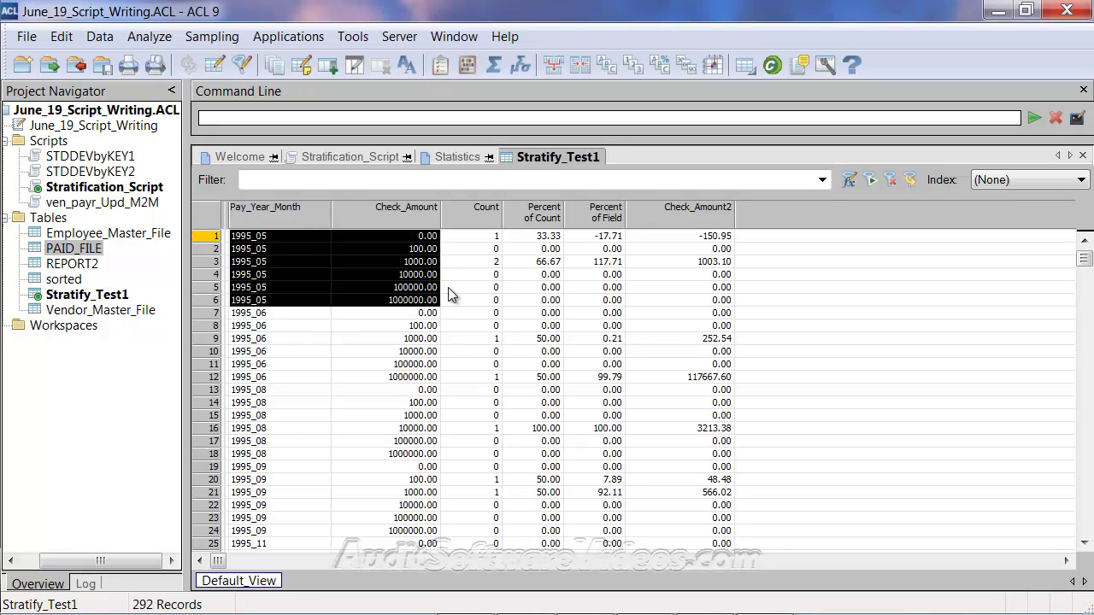
click(426, 237)
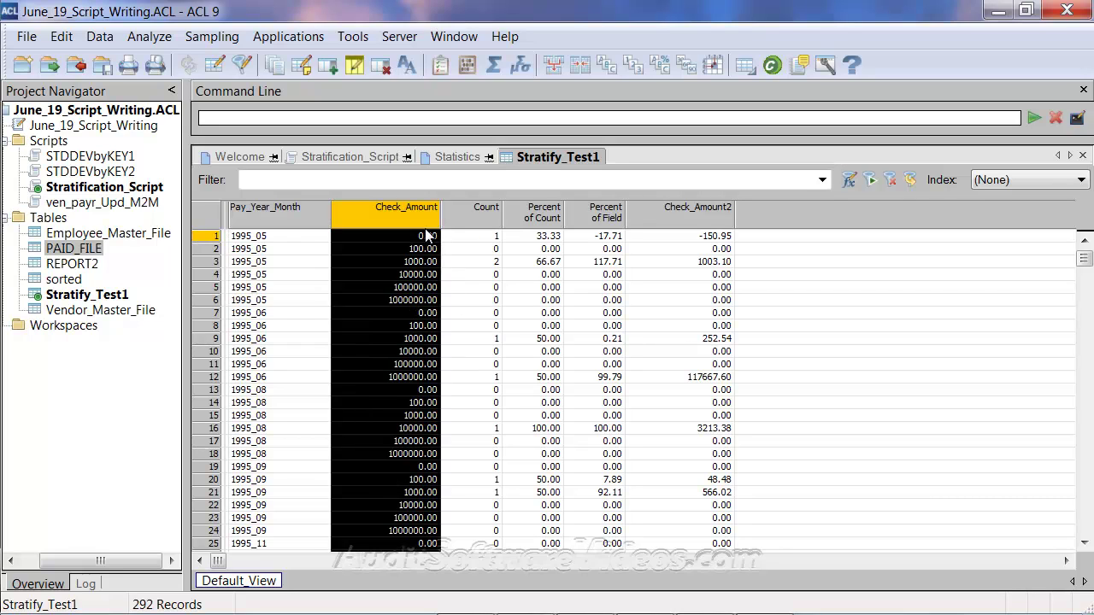
click(427, 236)
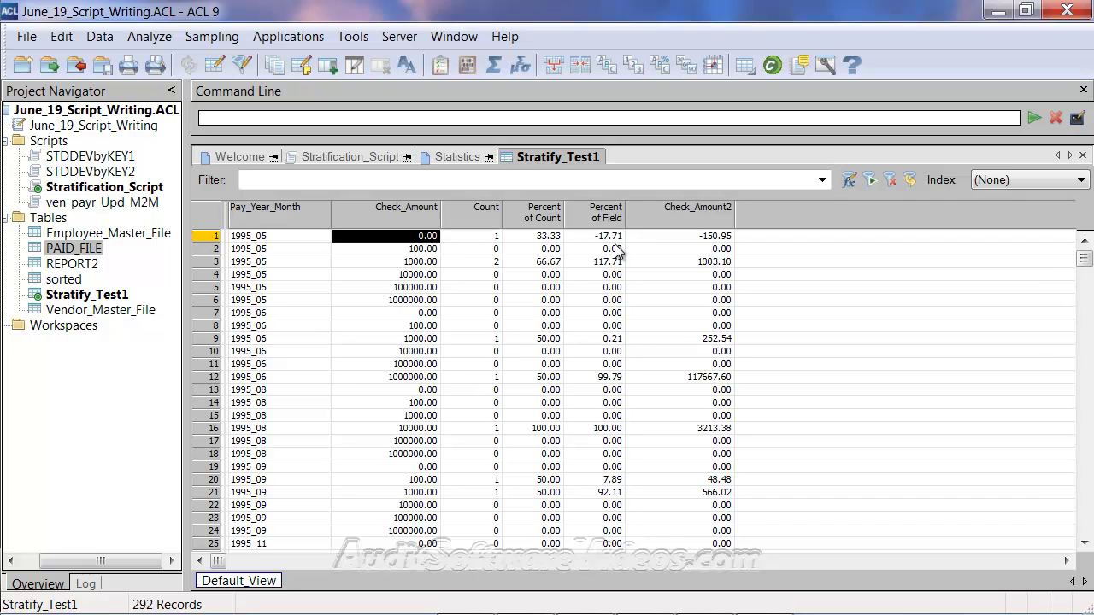
click(432, 250)
click(431, 262)
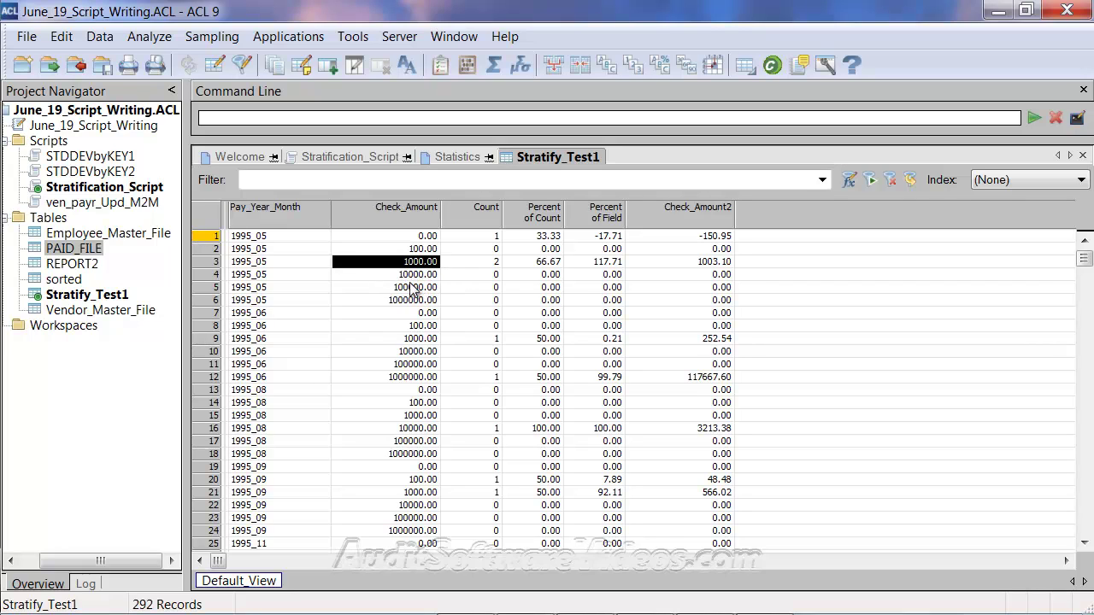
drag(431, 238, 426, 305)
Inspect the column definitions of Check_Amount and Check_Amount2 in the Stratify_Test1 view without changing them
double_click(410, 215)
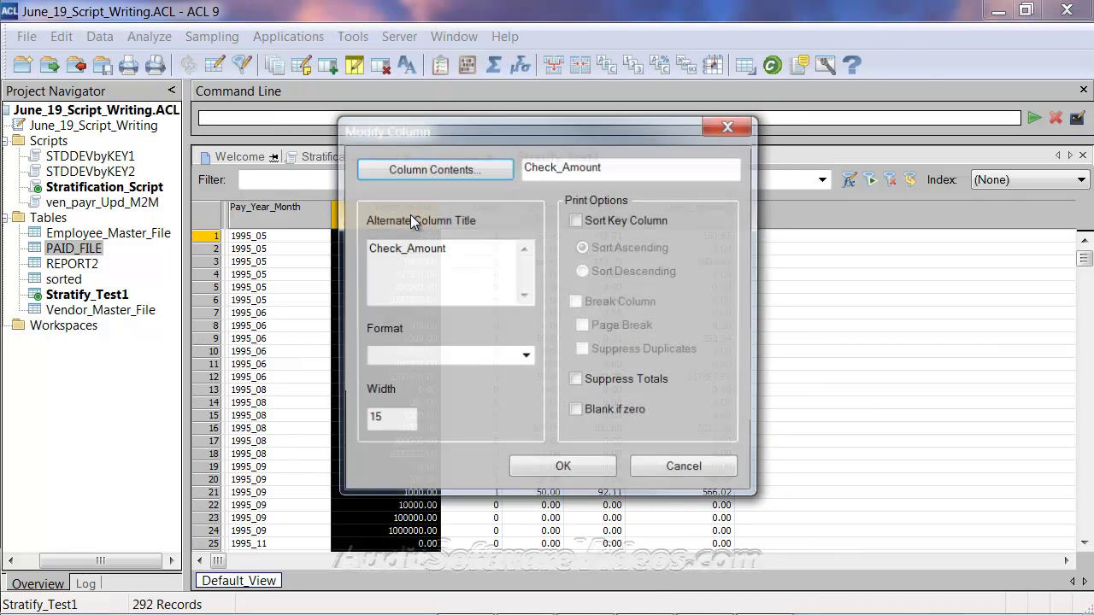
click(696, 483)
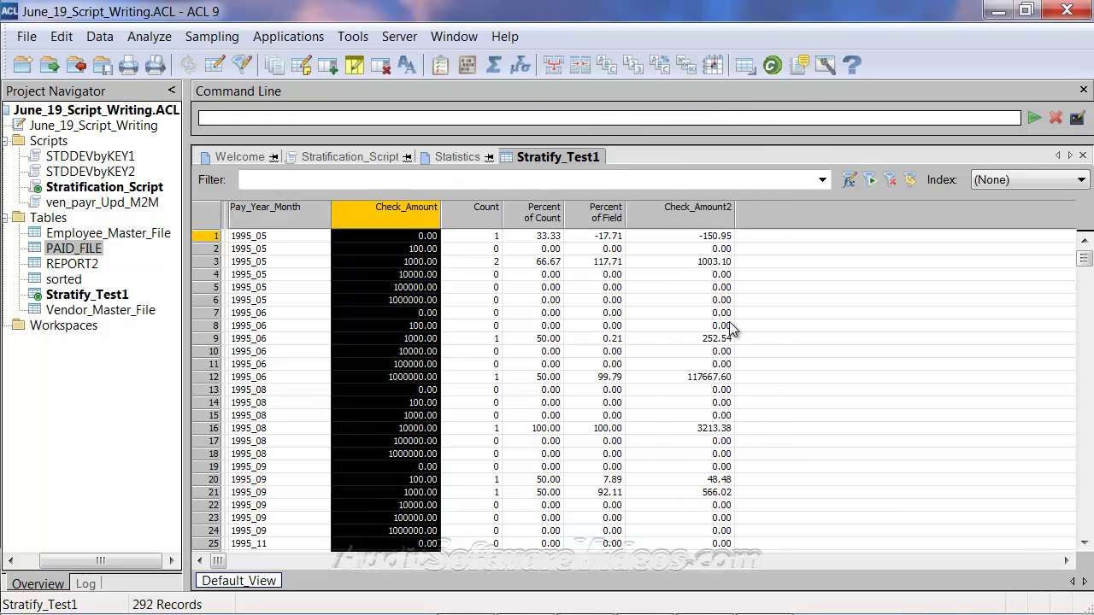
double_click(694, 224)
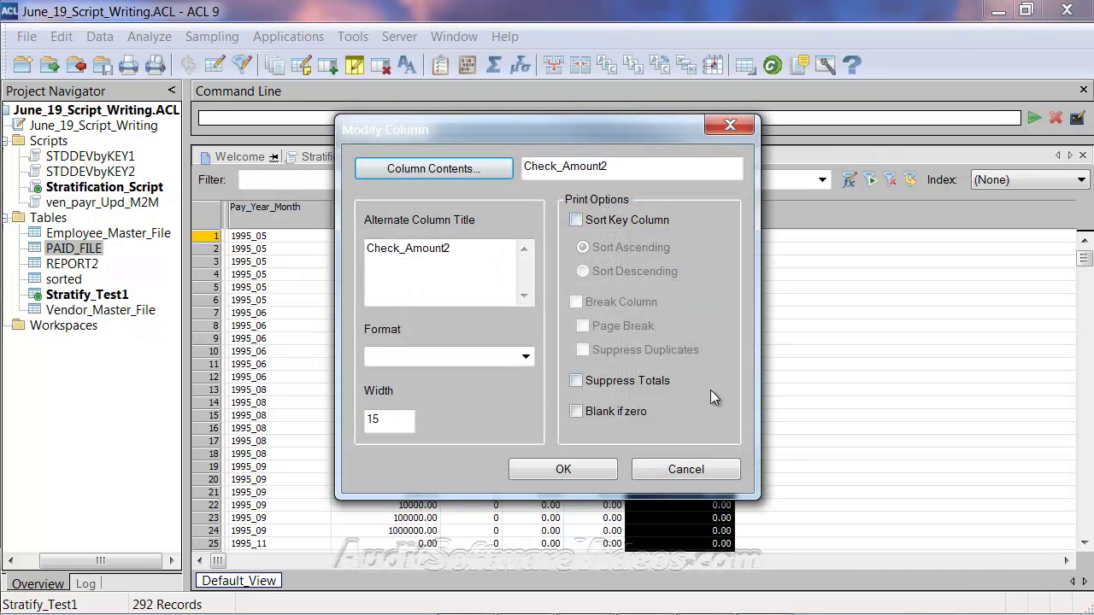
click(704, 477)
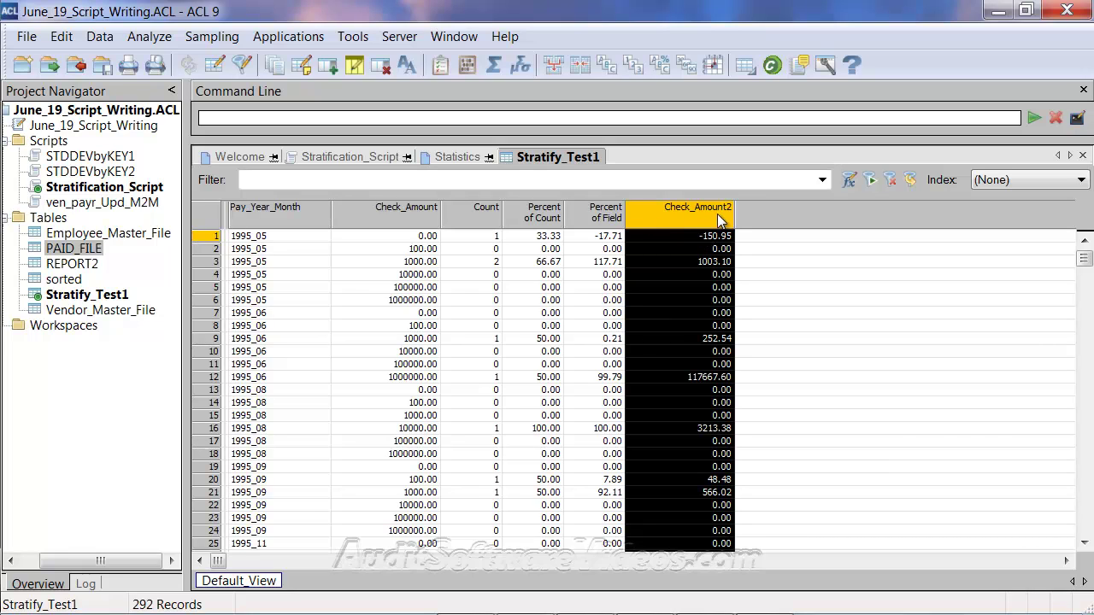
click(400, 214)
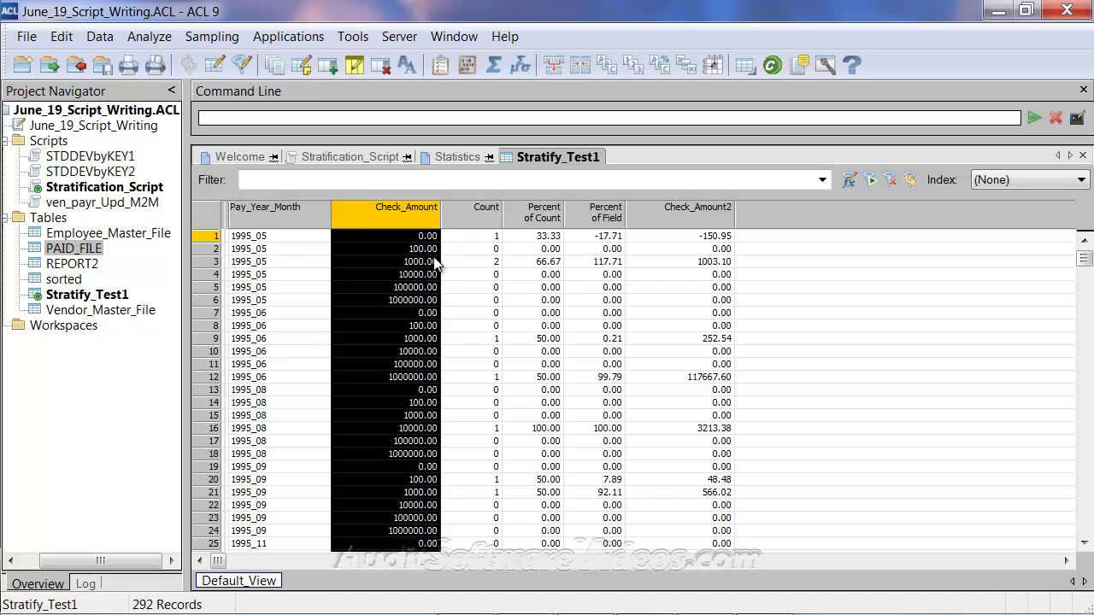
click(471, 287)
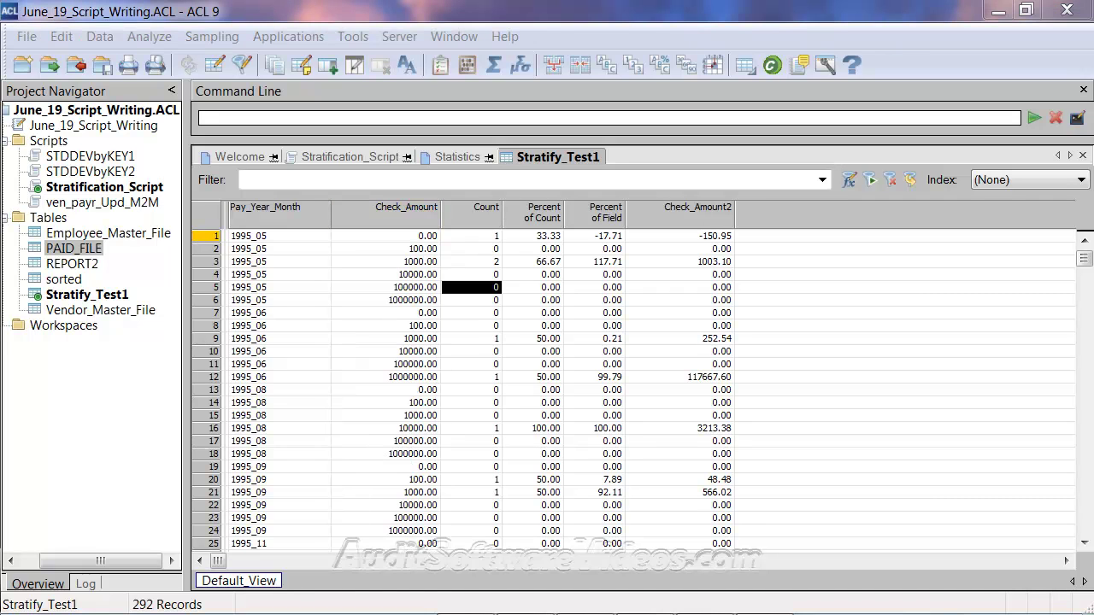
Open Stratification_Script and compare %invamt% in the Stratify_Range definition with the subtotal field in the STRATIFY command
double_click(158, 190)
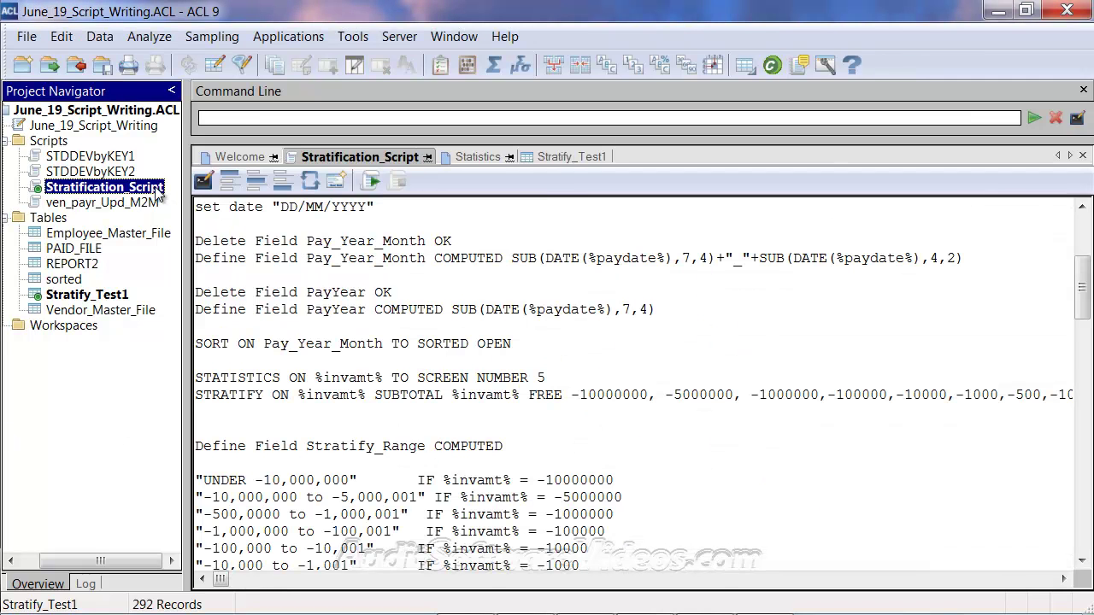
click(528, 377)
scroll(523, 376, down, 1)
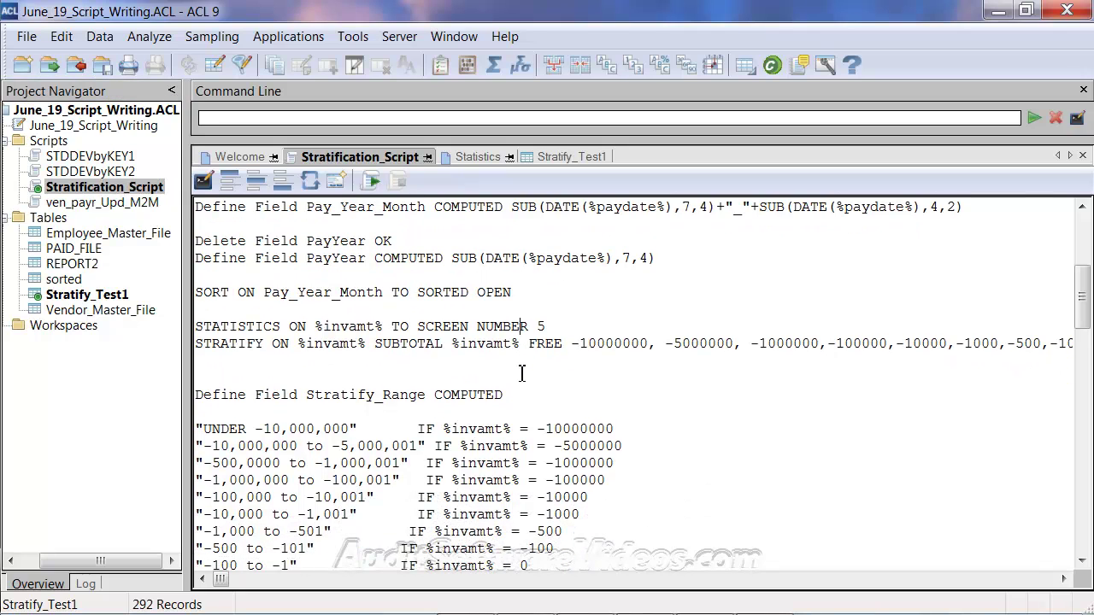
scroll(522, 373, down, 1)
scroll(522, 373, down, 1)
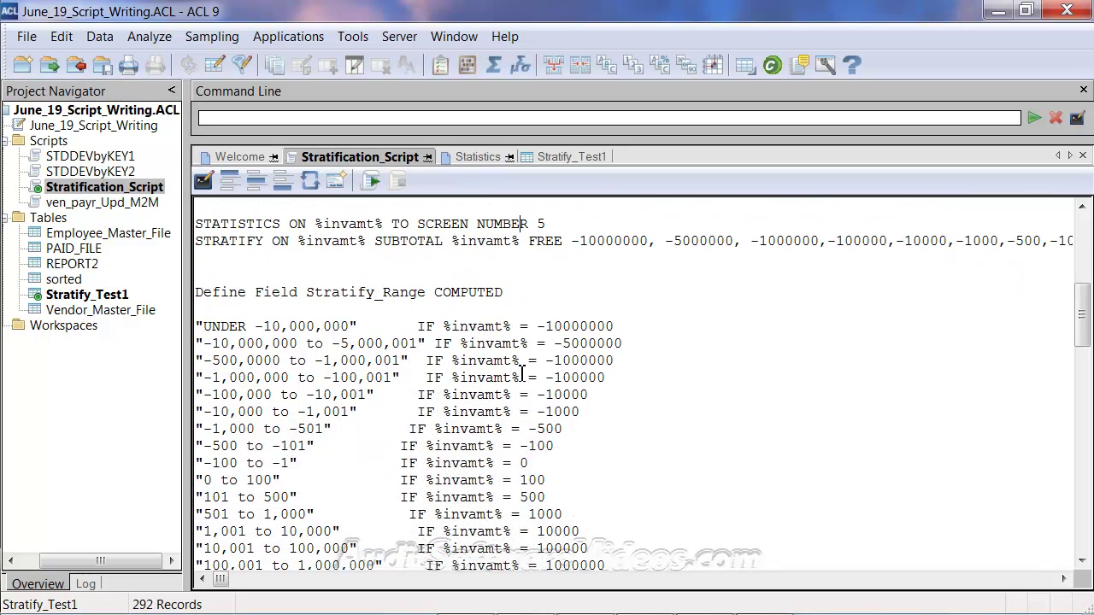
scroll(500, 377, down, 1)
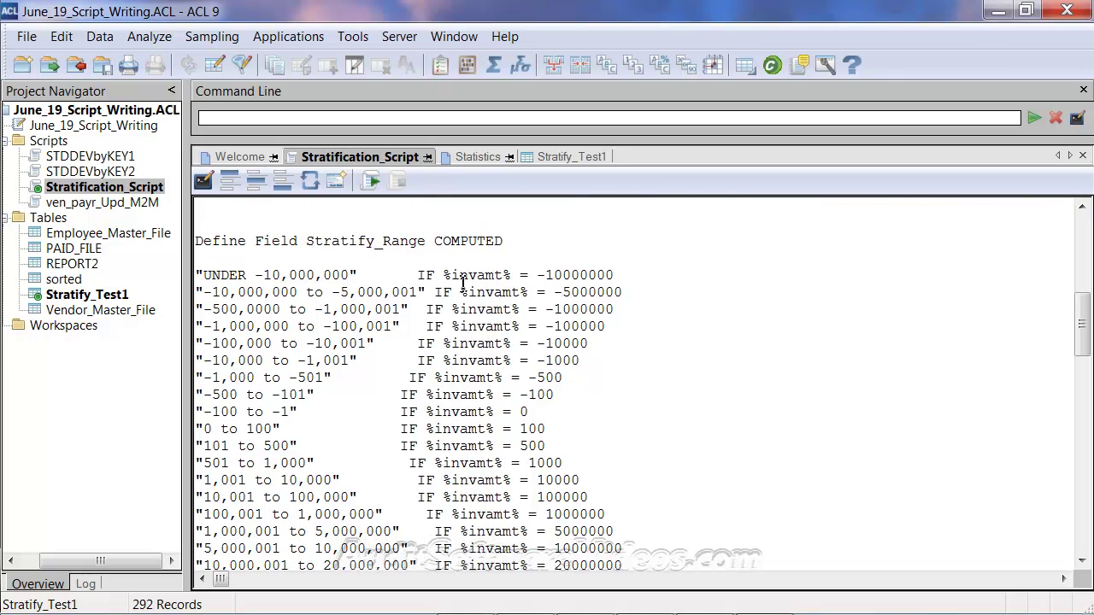
drag(443, 275, 511, 282)
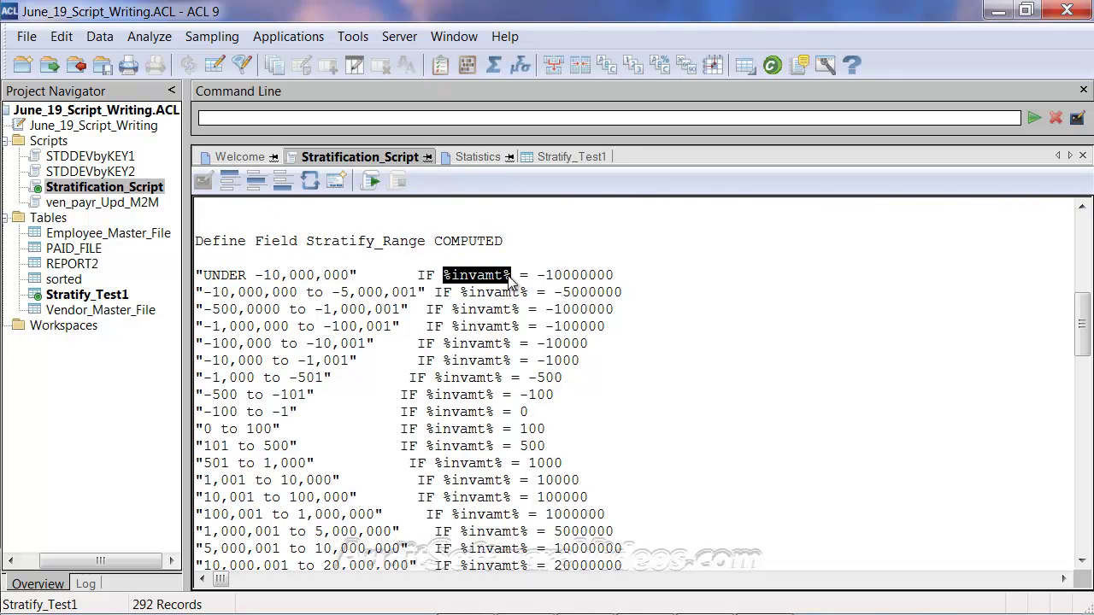
scroll(510, 282, up, 2)
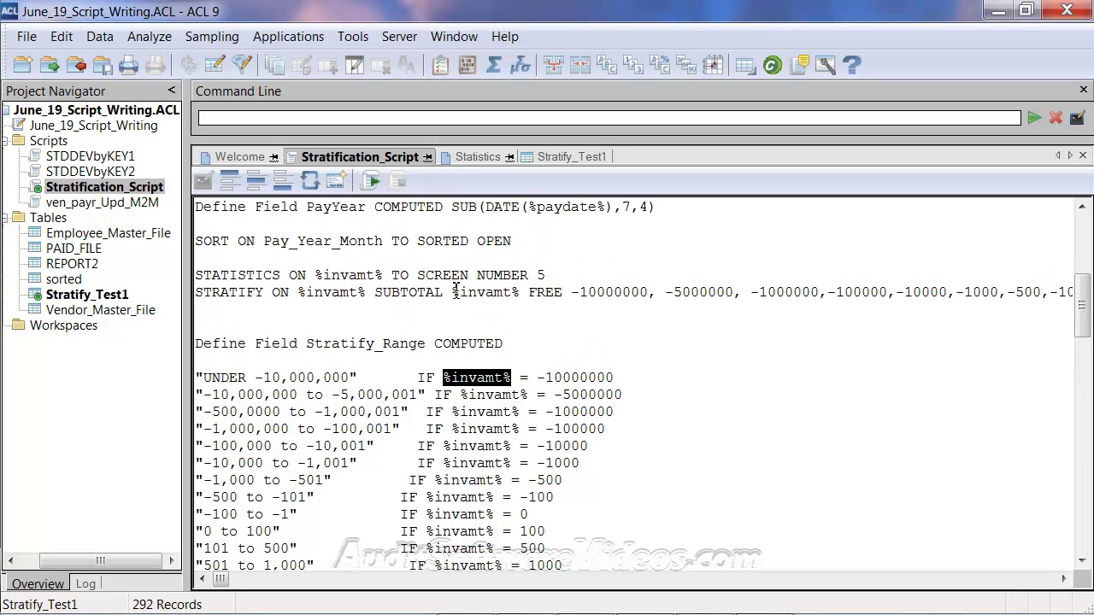
drag(452, 292, 519, 294)
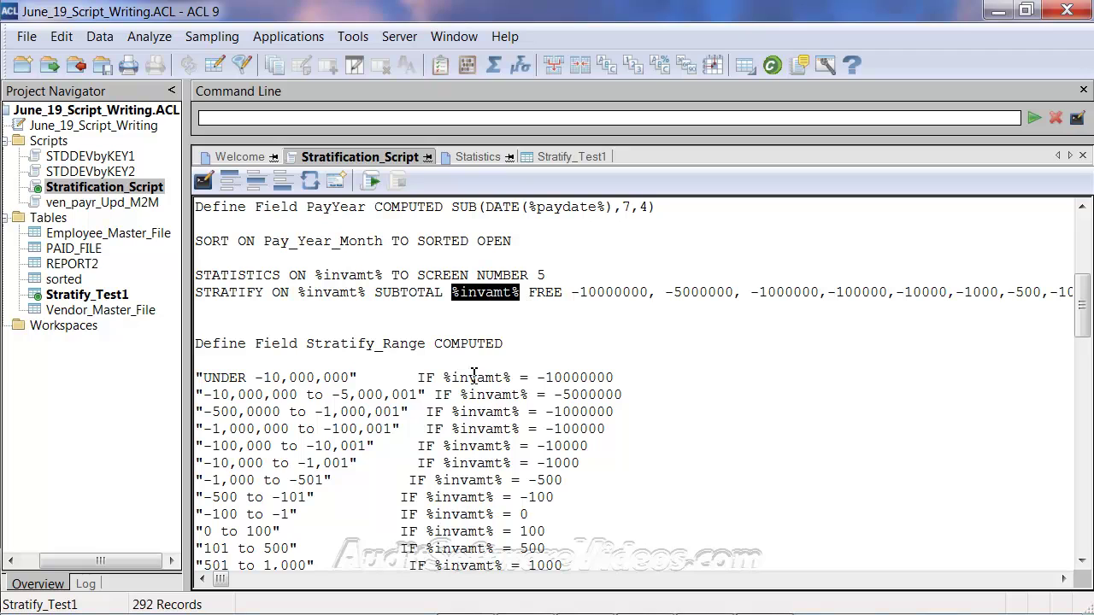
drag(444, 378, 512, 378)
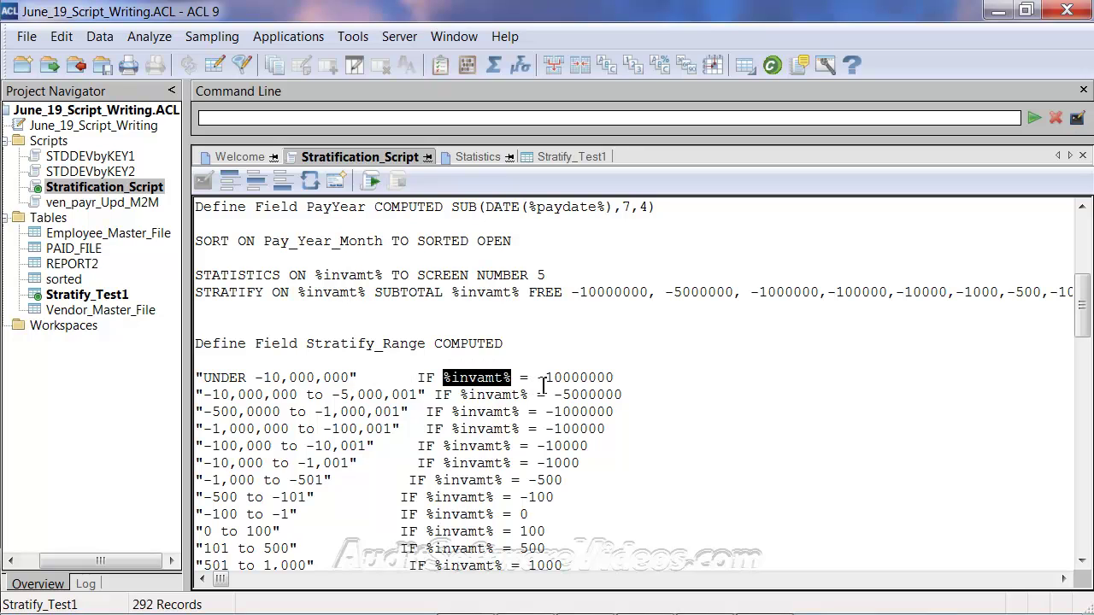
Examine the -10000000, -5000000 and -1000000 condition values in the Stratify_Range computed field definition
drag(533, 376, 613, 384)
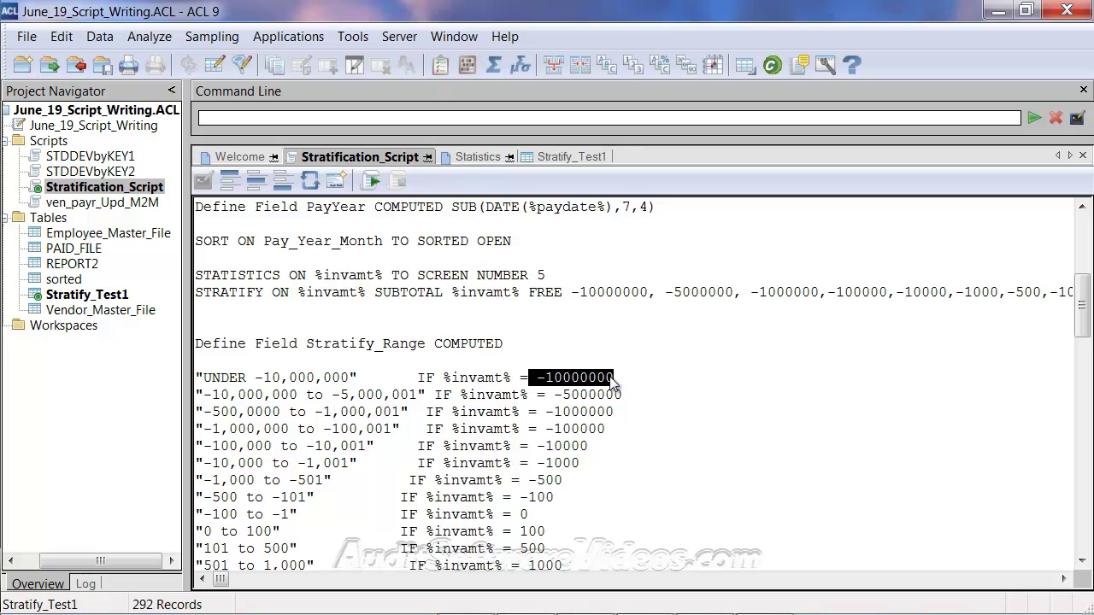
click(648, 396)
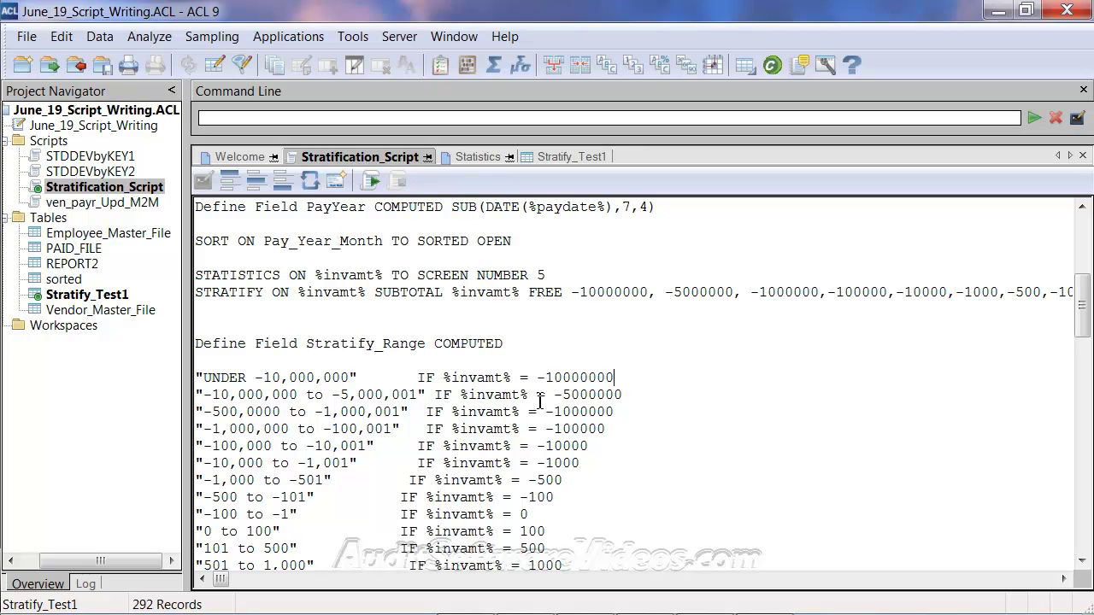
drag(556, 395, 630, 397)
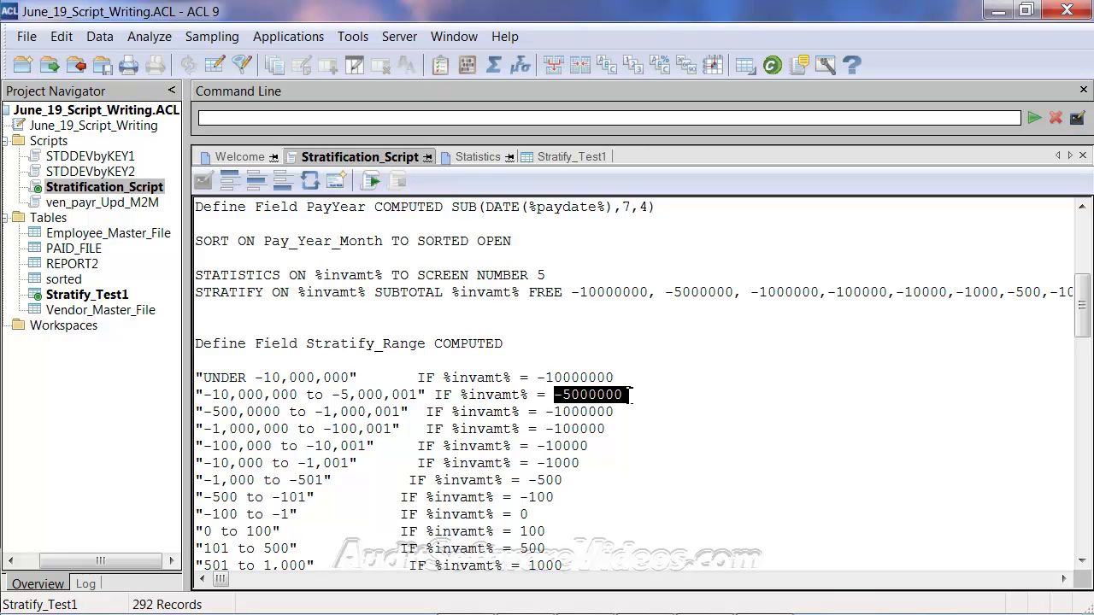
drag(546, 412, 623, 412)
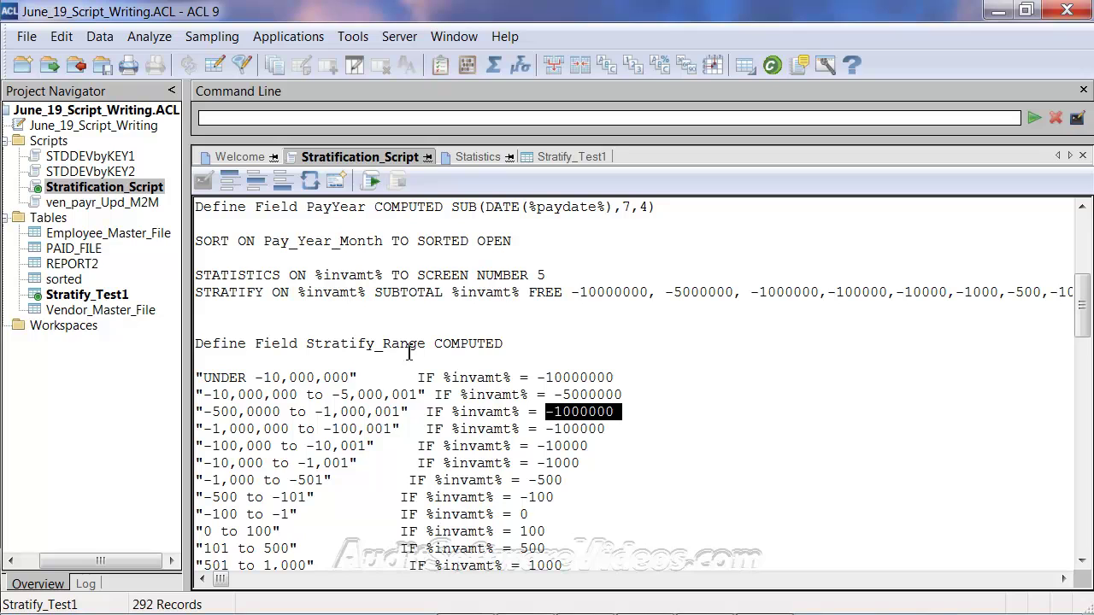
Compare the Stratify_Test1 table with the Stratify_Range labels in the script, reviewing them through the default value
click(551, 157)
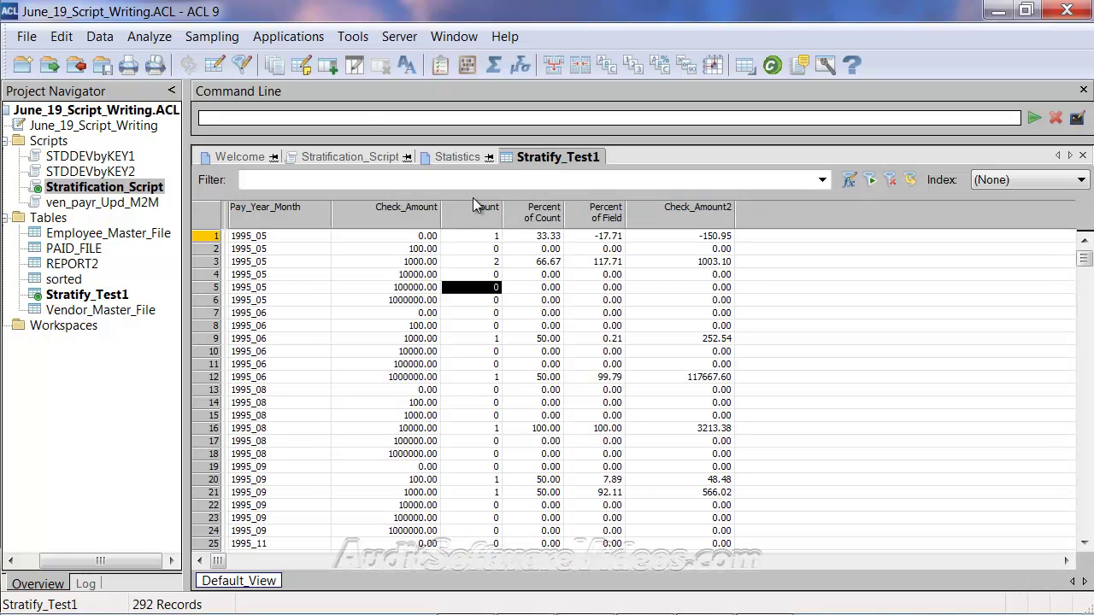
click(376, 158)
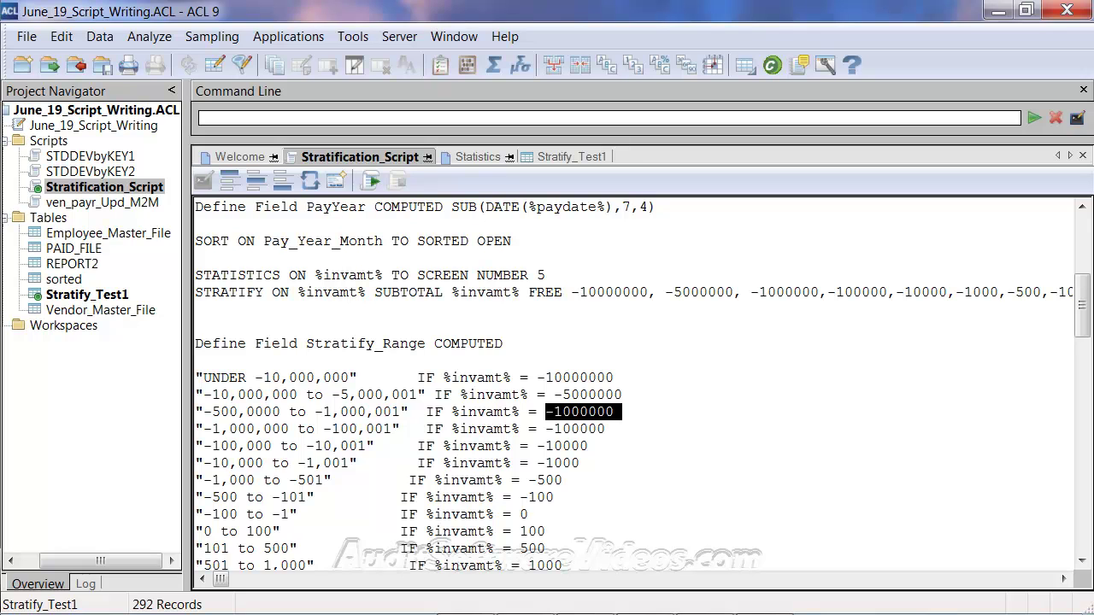
click(420, 398)
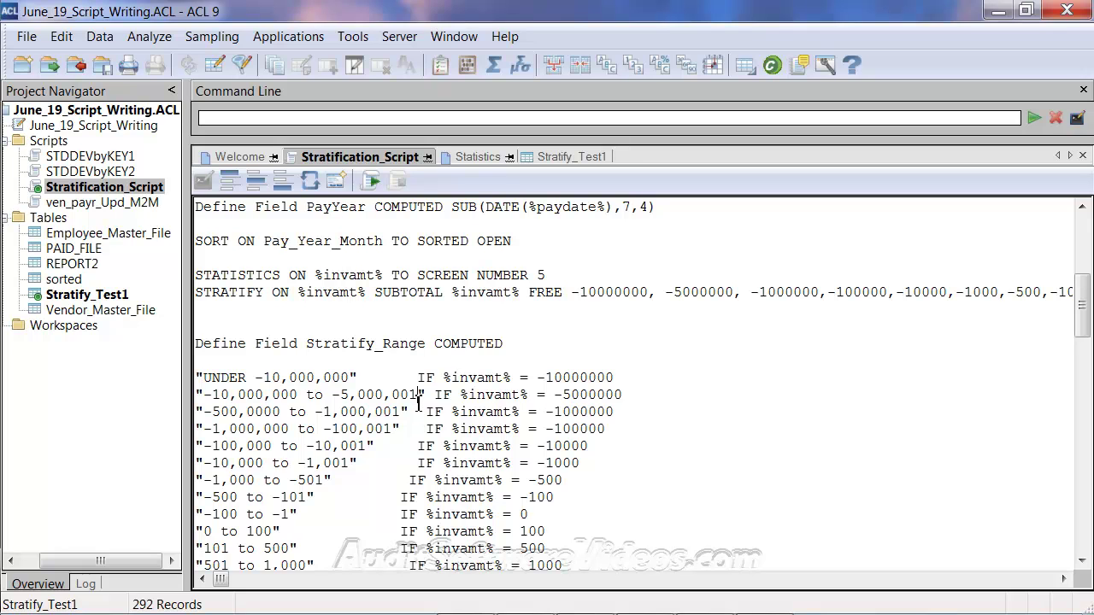
scroll(420, 400, down, 1)
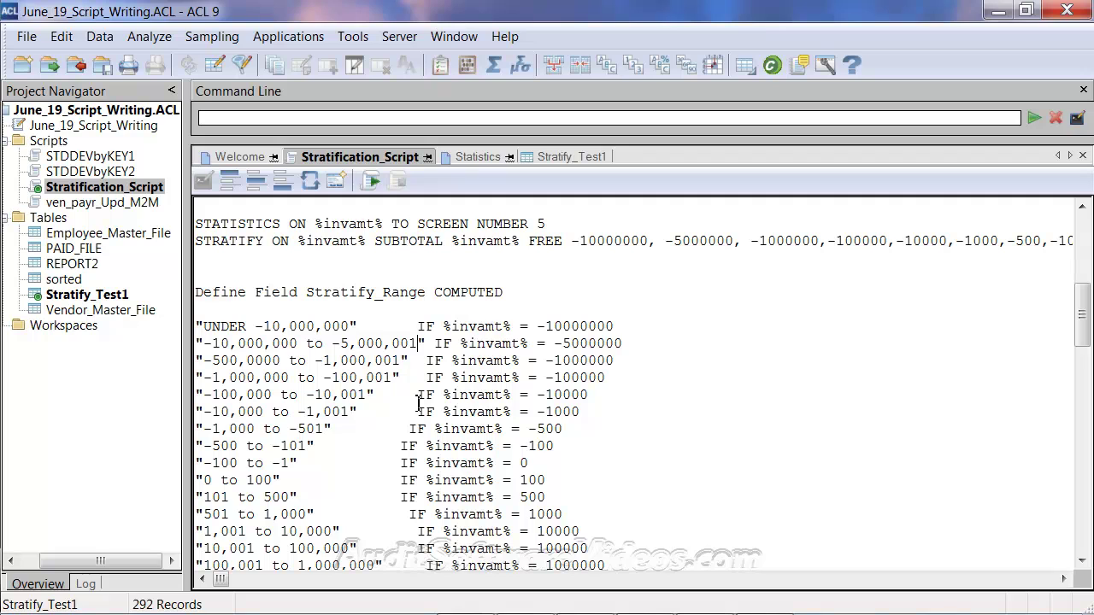
scroll(419, 399, down, 2)
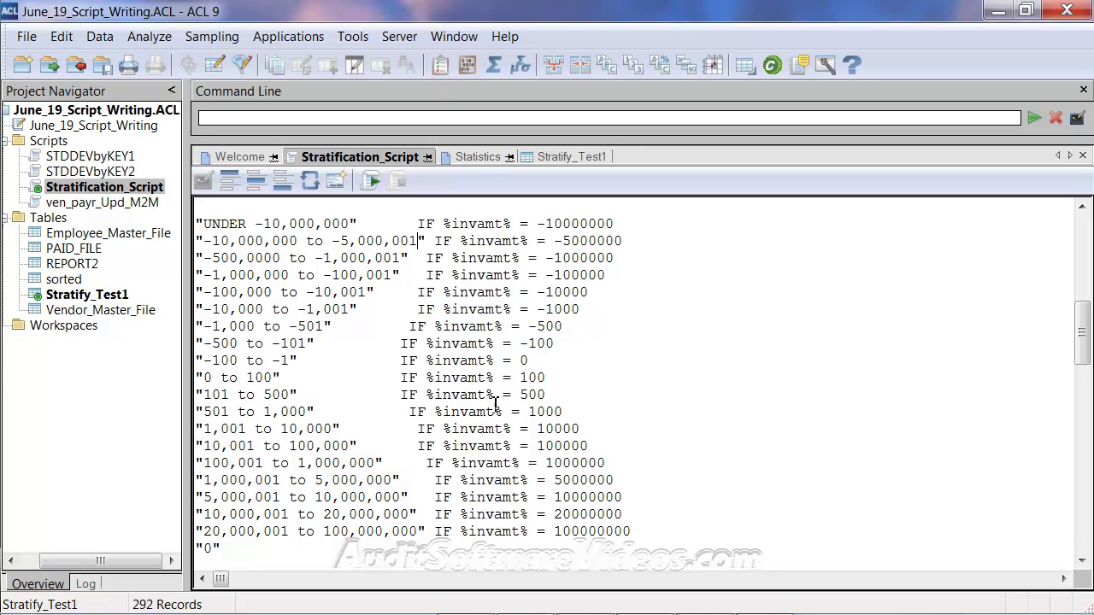
Examine the "101 to 500" label with its 500 condition and the "UNDER -10,000,000" label in the Stratify_Range definition
double_click(527, 395)
double_click(287, 395)
click(317, 337)
scroll(367, 235, up, 1)
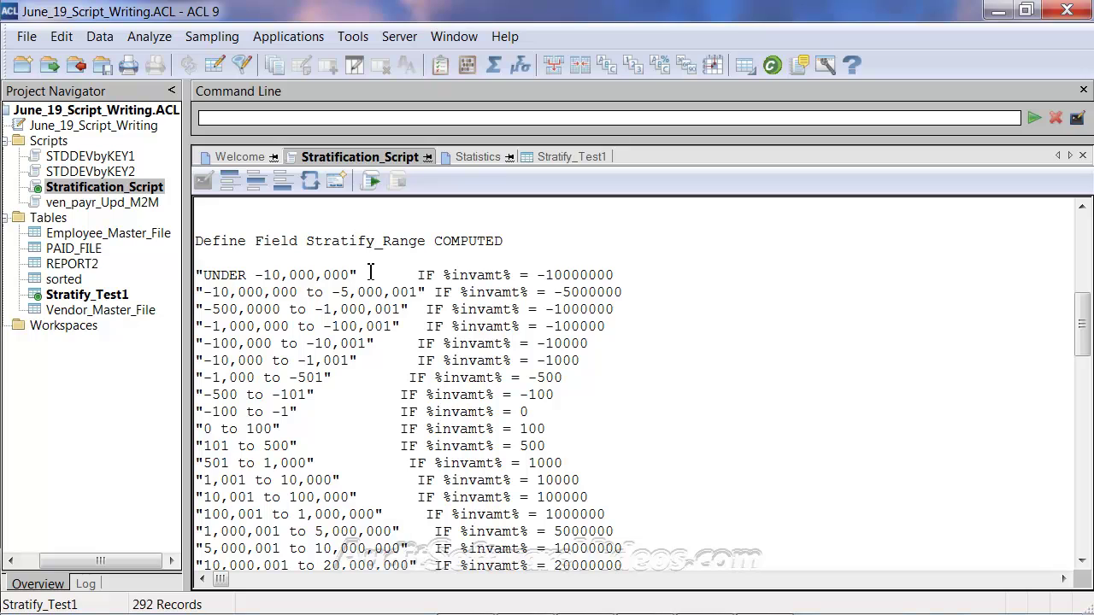
mouse_move(199, 274)
mouse_down()
mouse_move(369, 274)
mouse_move(204, 277)
mouse_up()
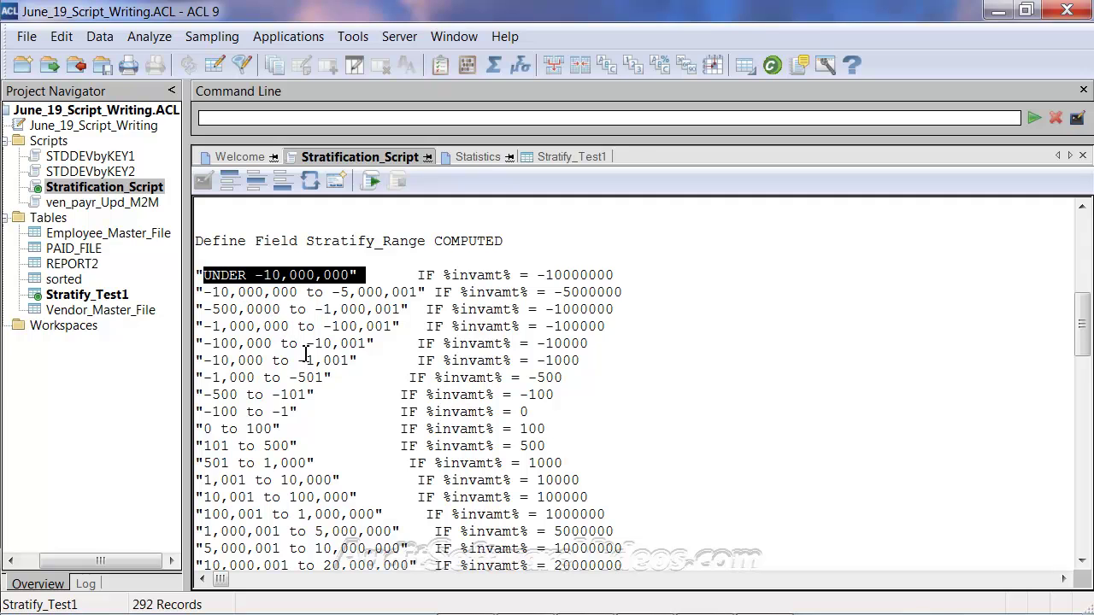
Compare the Stratify_Order computed field definition with the full list of conditions in the Stratify_Range definition
scroll(305, 352, down, 4)
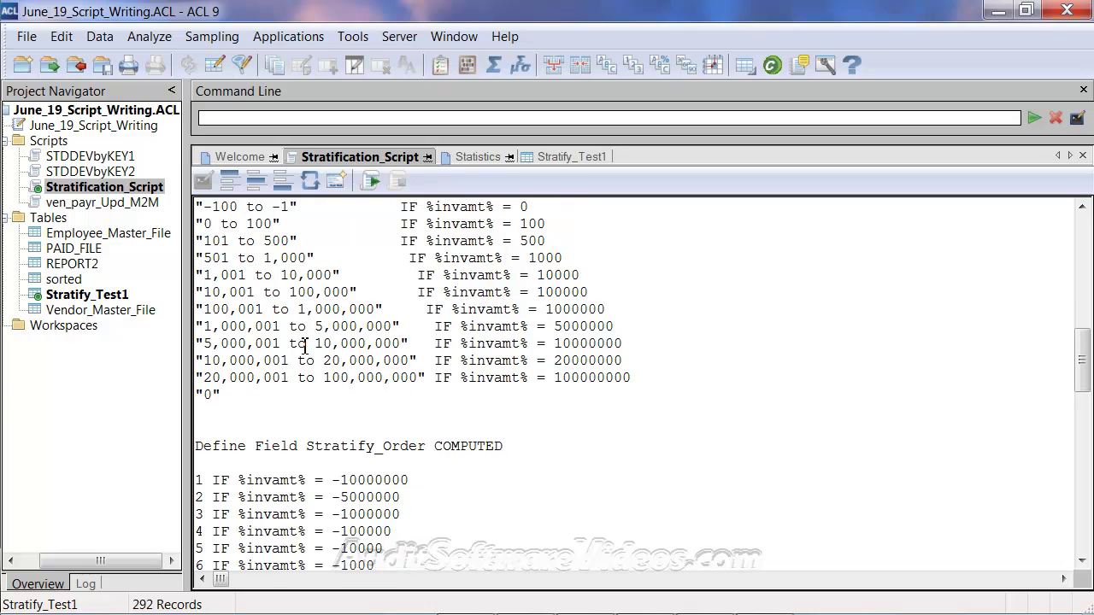
scroll(305, 346, down, 4)
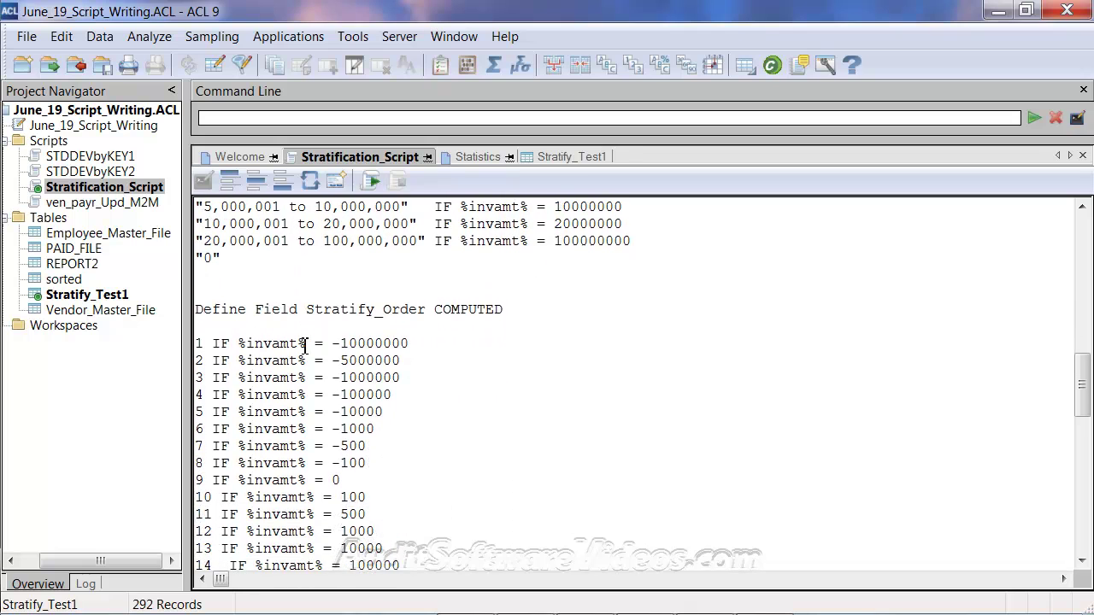
scroll(305, 346, down, 1)
scroll(305, 346, down, 1)
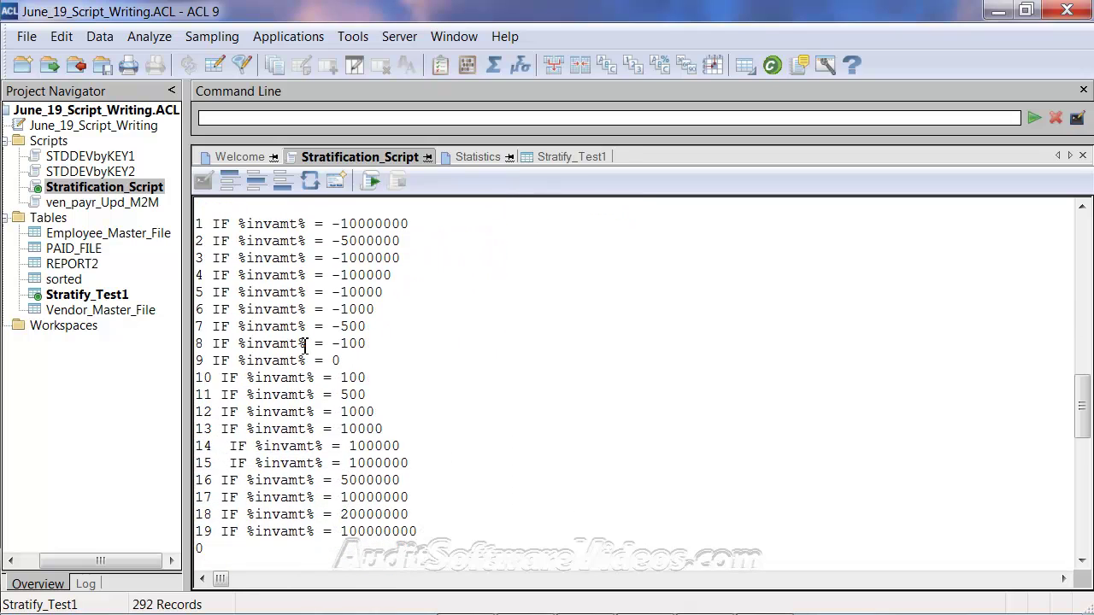
scroll(317, 317, up, 1)
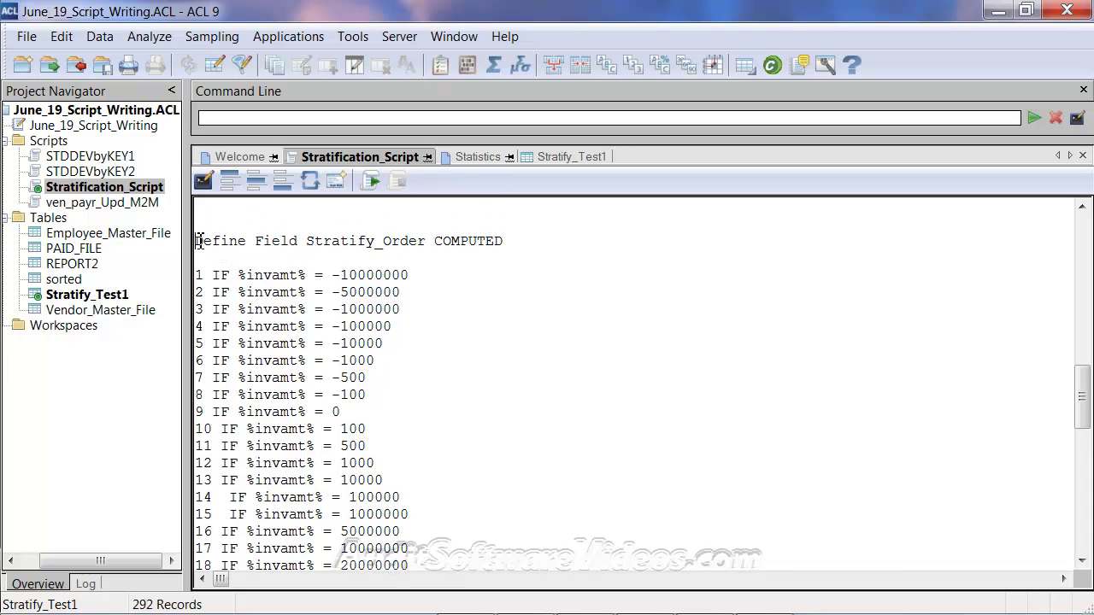
drag(195, 240, 341, 446)
scroll(340, 446, up, 6)
scroll(340, 446, up, 2)
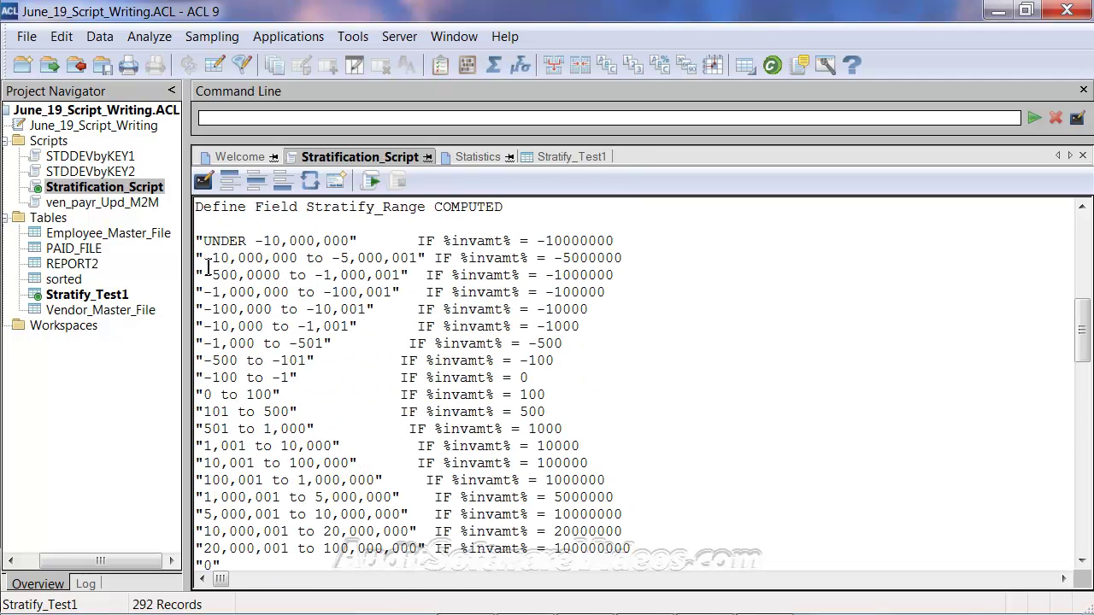
drag(196, 241, 660, 517)
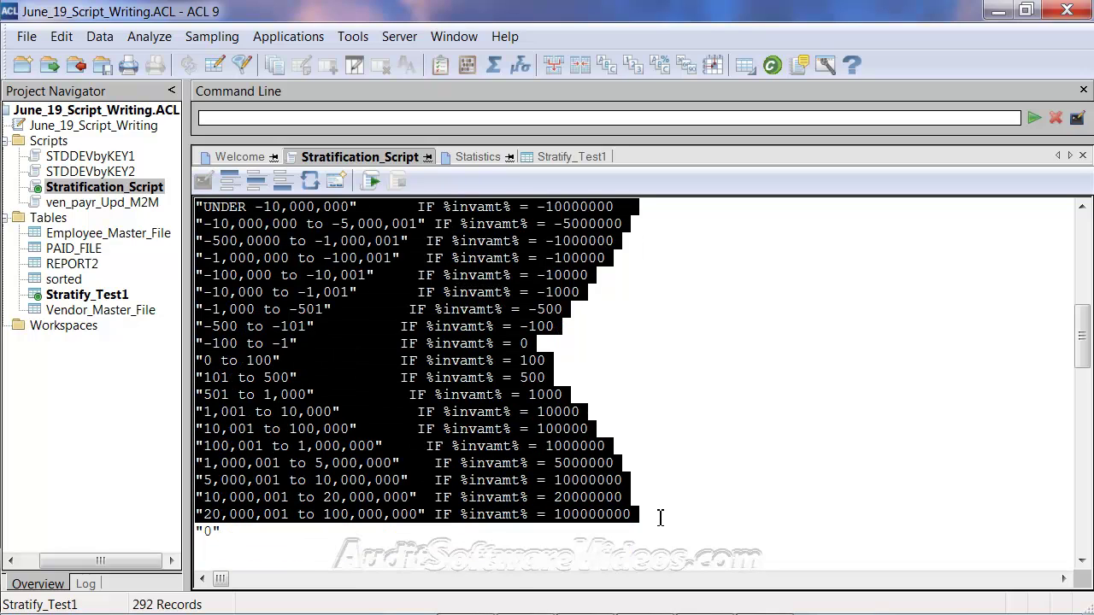
click(218, 416)
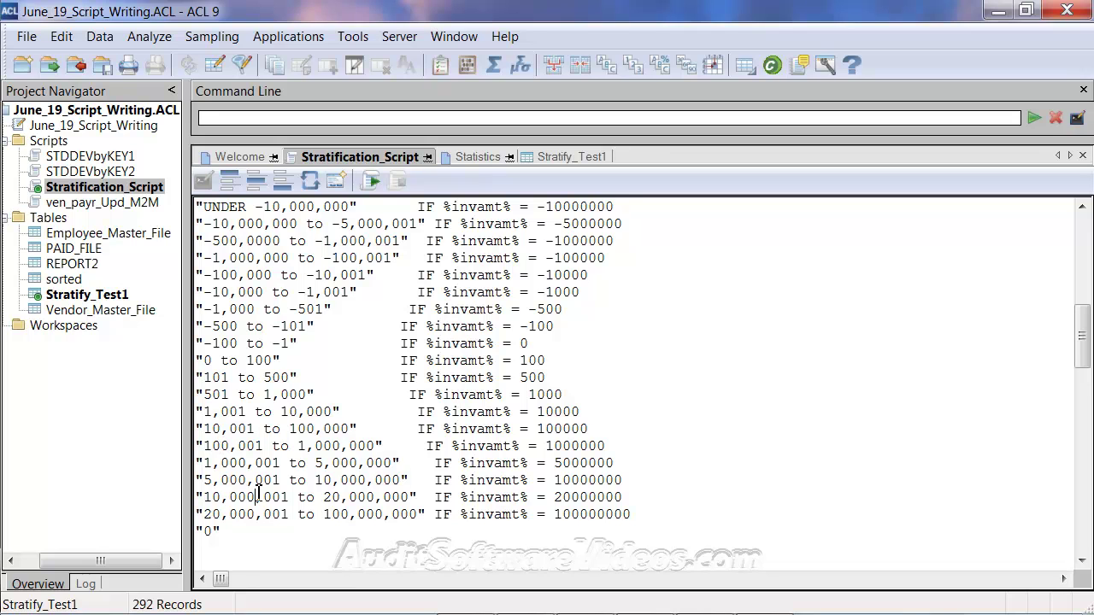
Examine the Stratify_Order computed field definition, from its name through conditions 1 to 19 and the default value 0
scroll(257, 494, down, 4)
scroll(257, 491, down, 3)
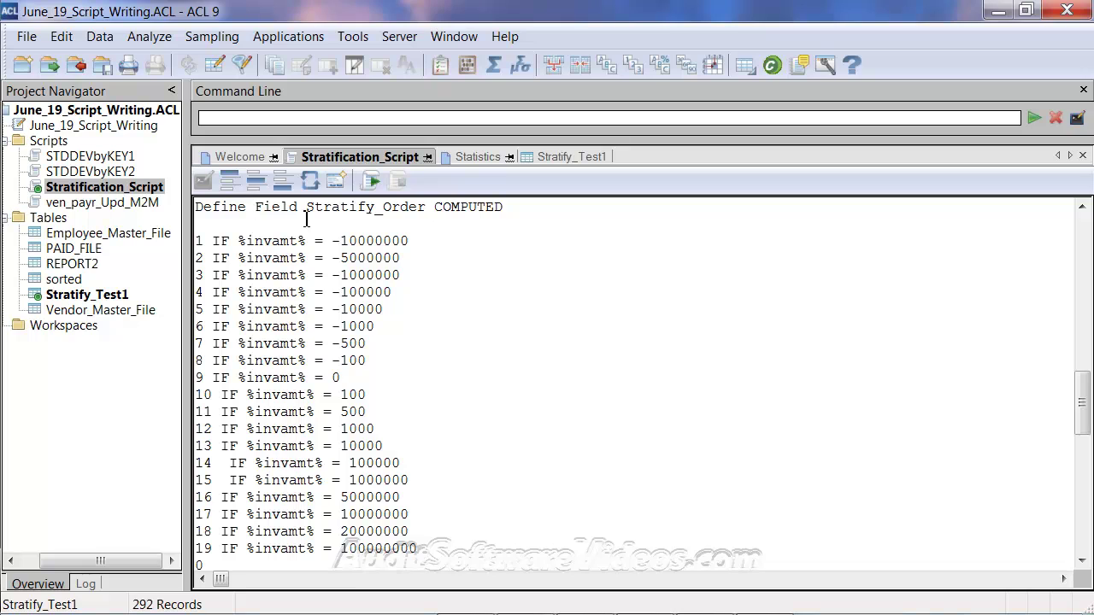
drag(307, 210, 515, 212)
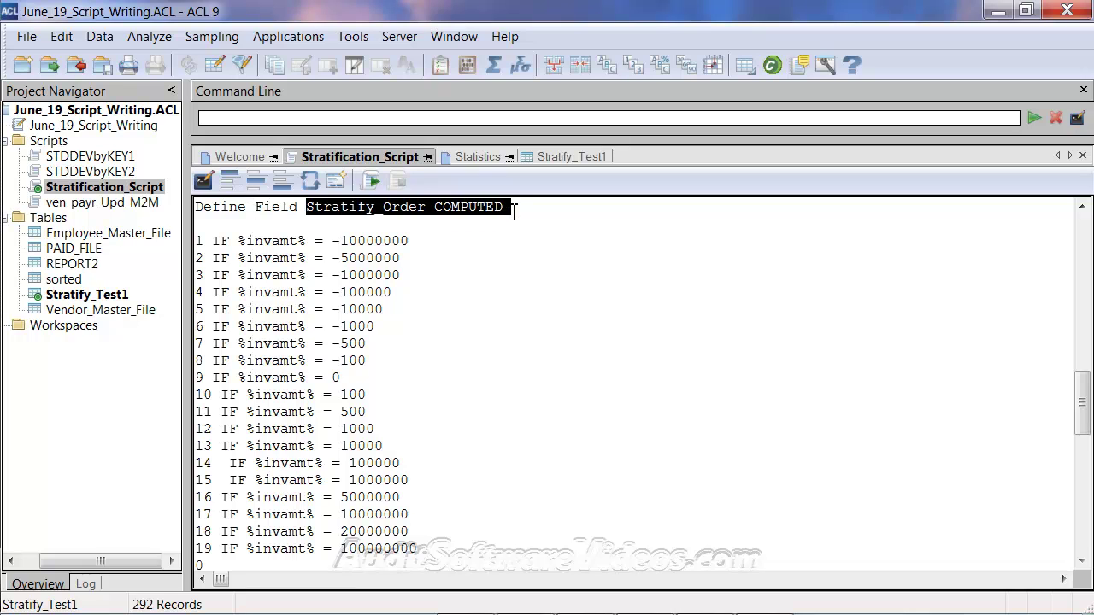
click(510, 212)
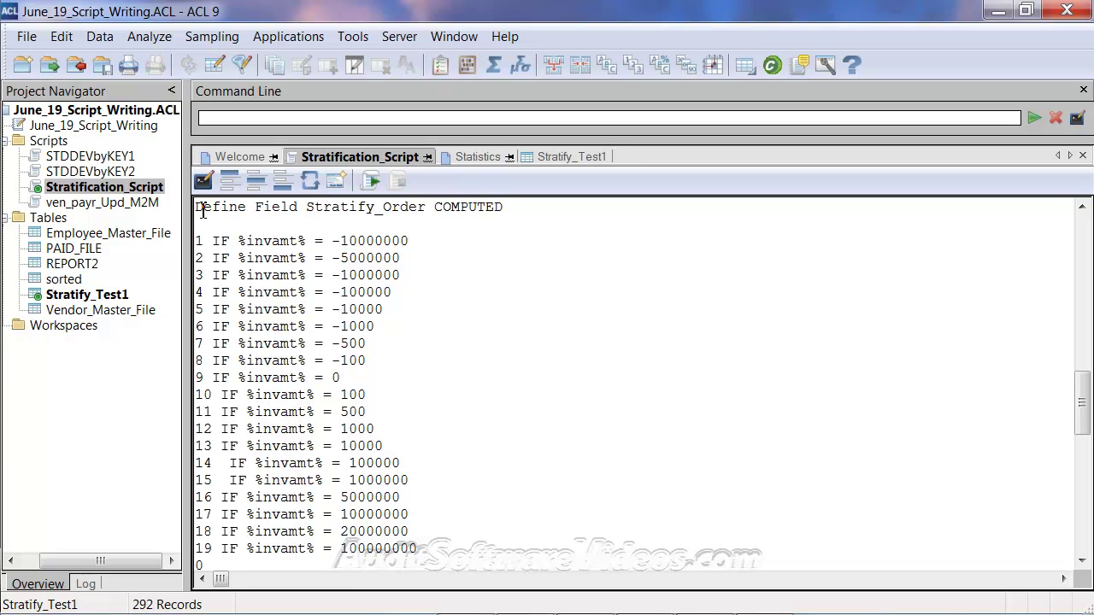
drag(200, 214, 496, 557)
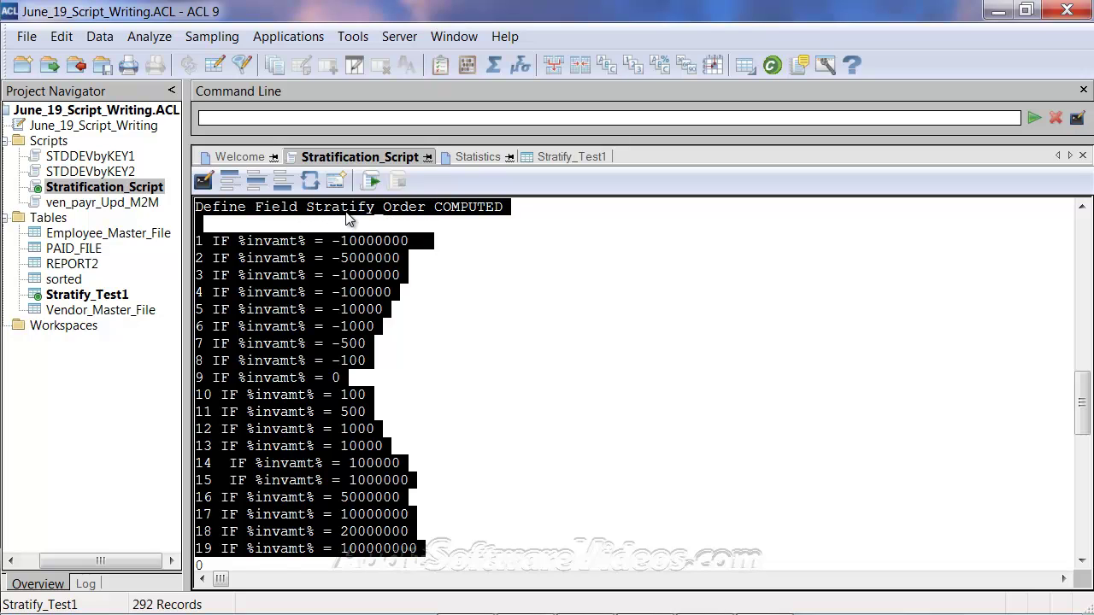
scroll(341, 219, up, 1)
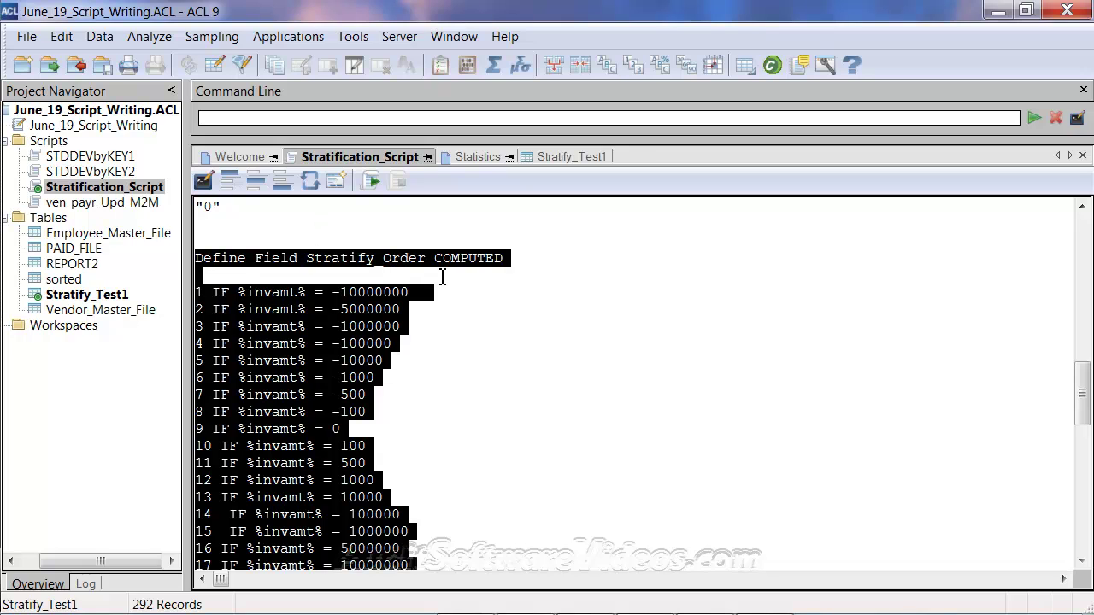
click(327, 240)
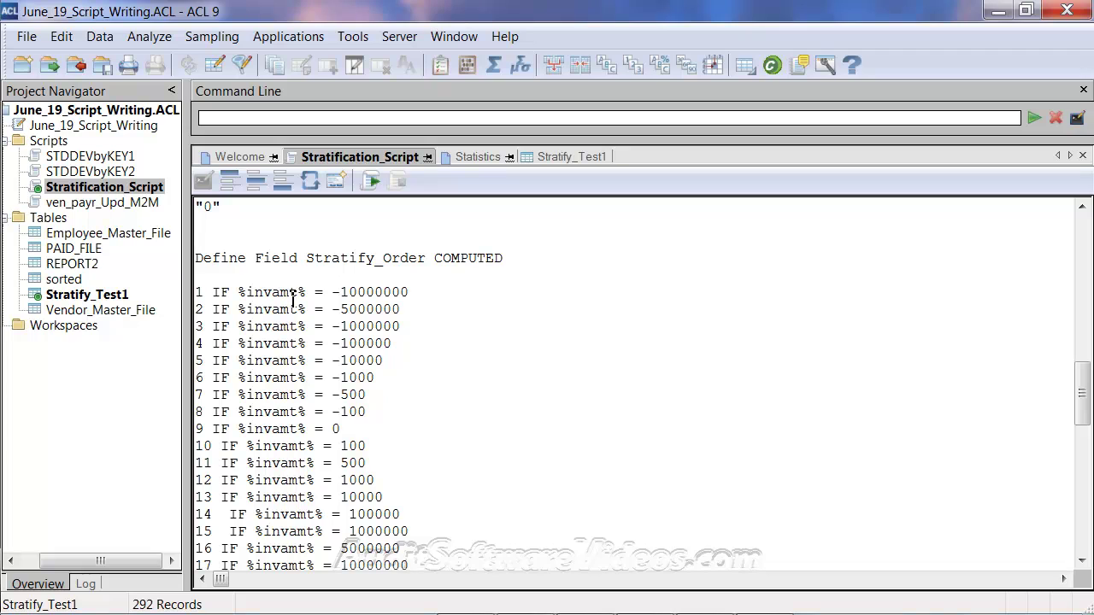
click(270, 278)
drag(196, 292, 441, 511)
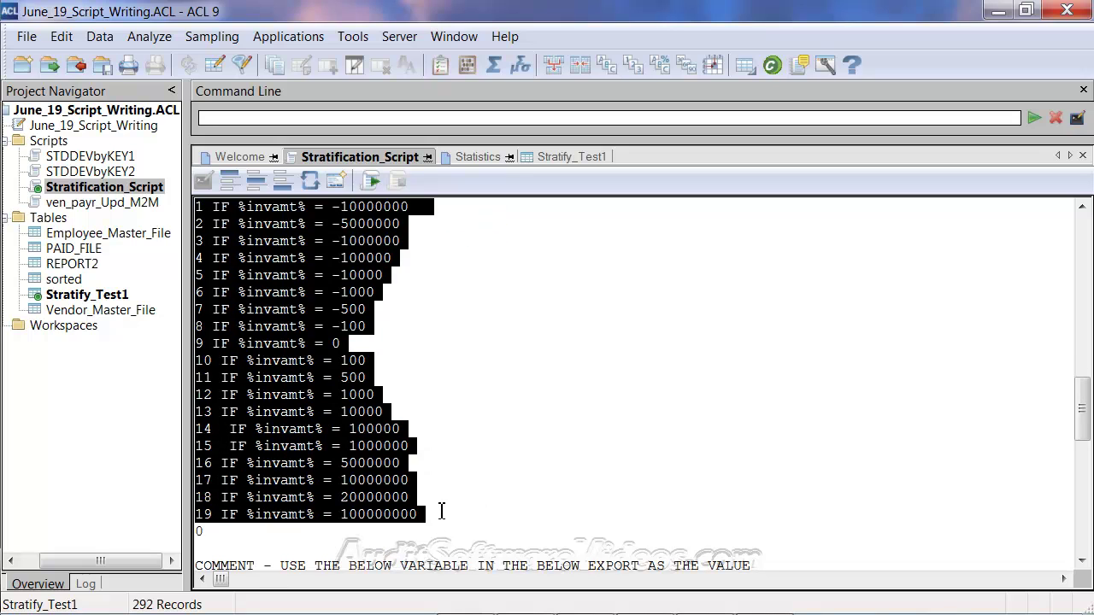
click(223, 529)
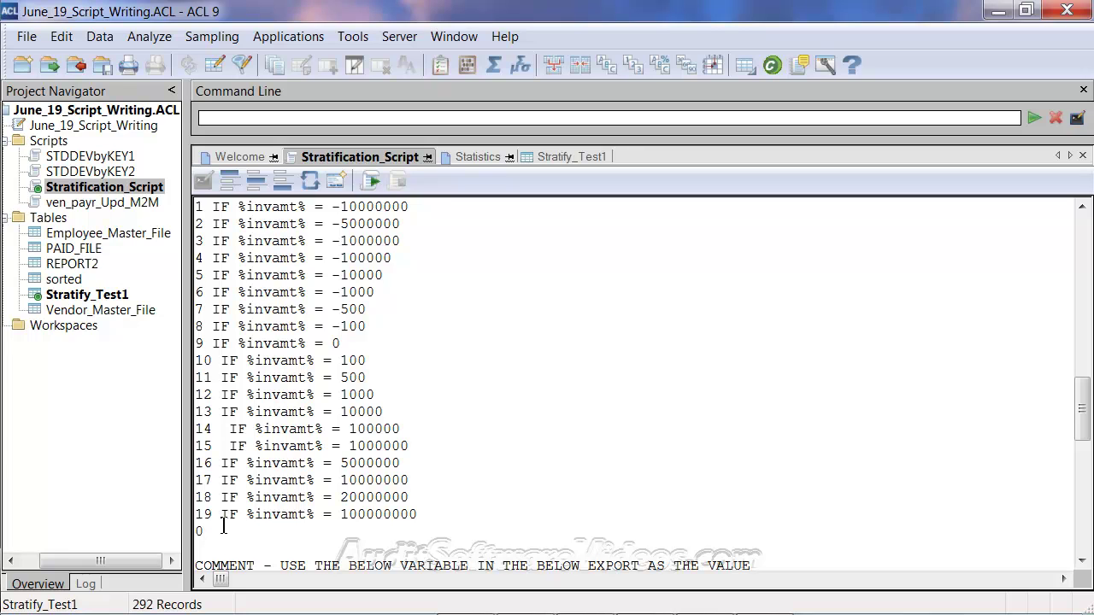
scroll(220, 524, down, 1)
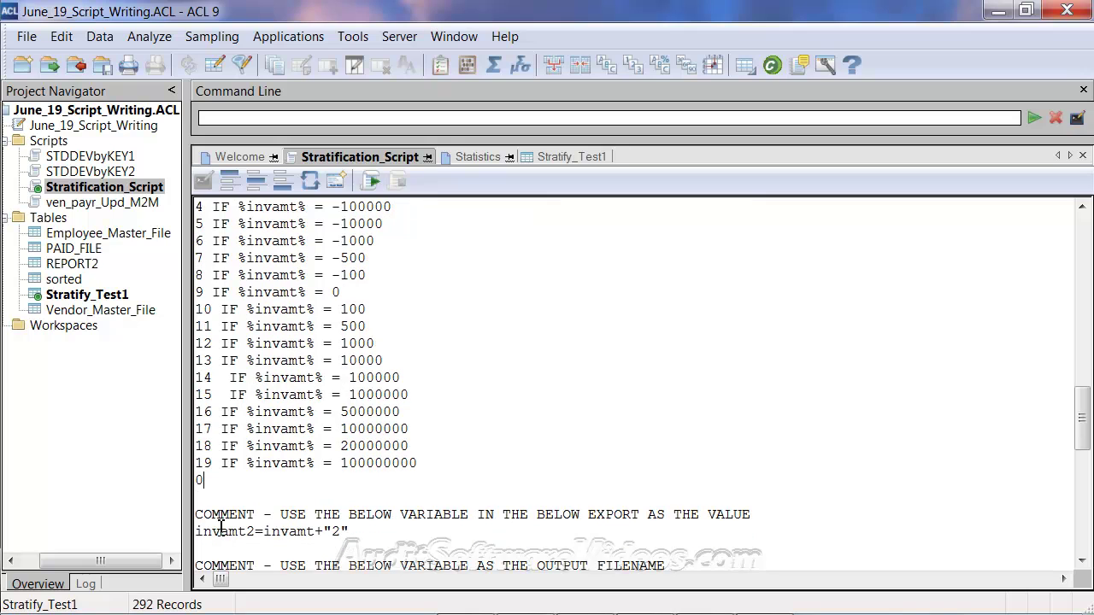
scroll(220, 528, down, 3)
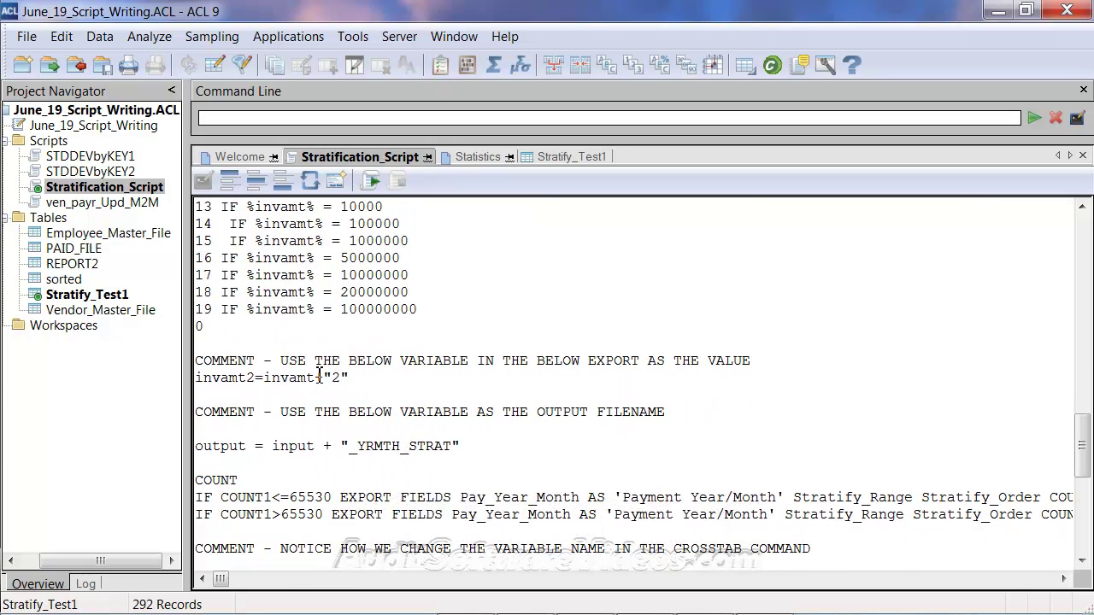
Review the script from the date field definitions down to the invamt2 and output variable lines with their comments
scroll(314, 355, up, 9)
scroll(314, 351, up, 4)
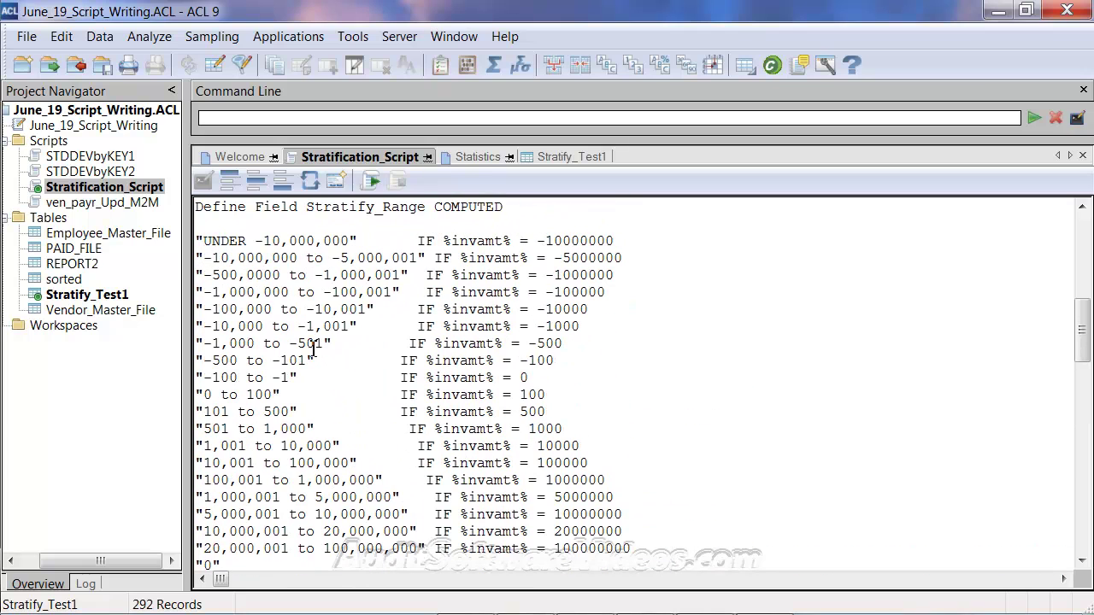
scroll(314, 346, up, 6)
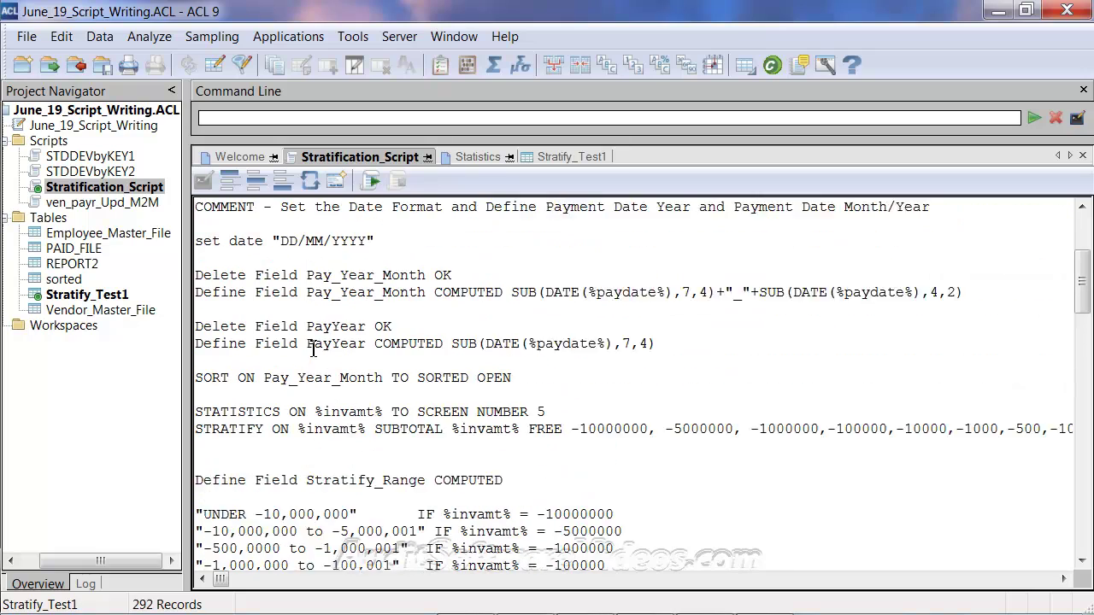
scroll(321, 393, down, 7)
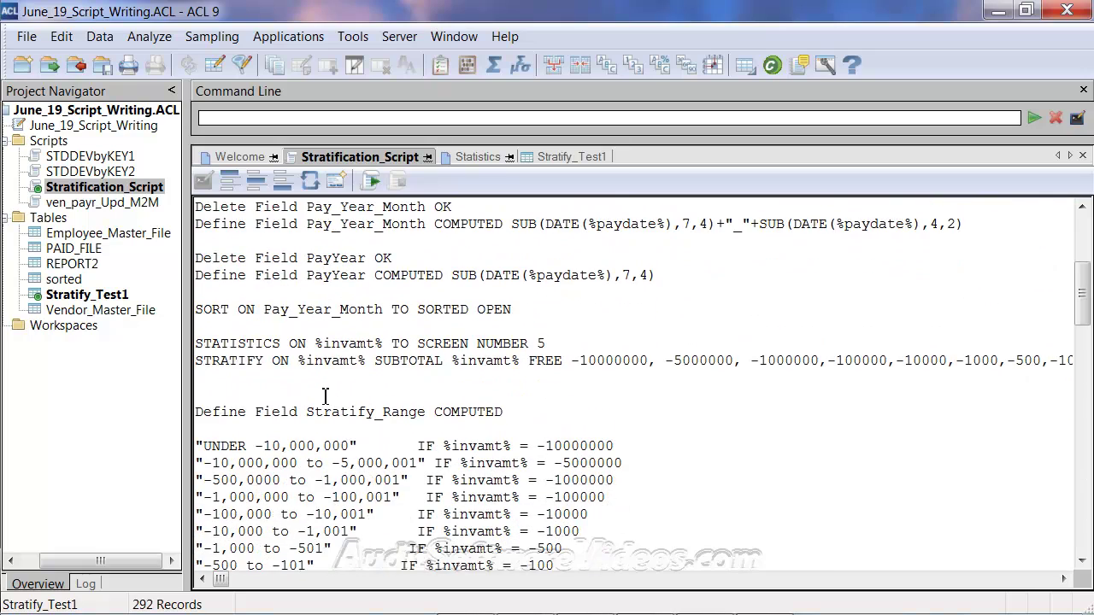
scroll(321, 393, down, 11)
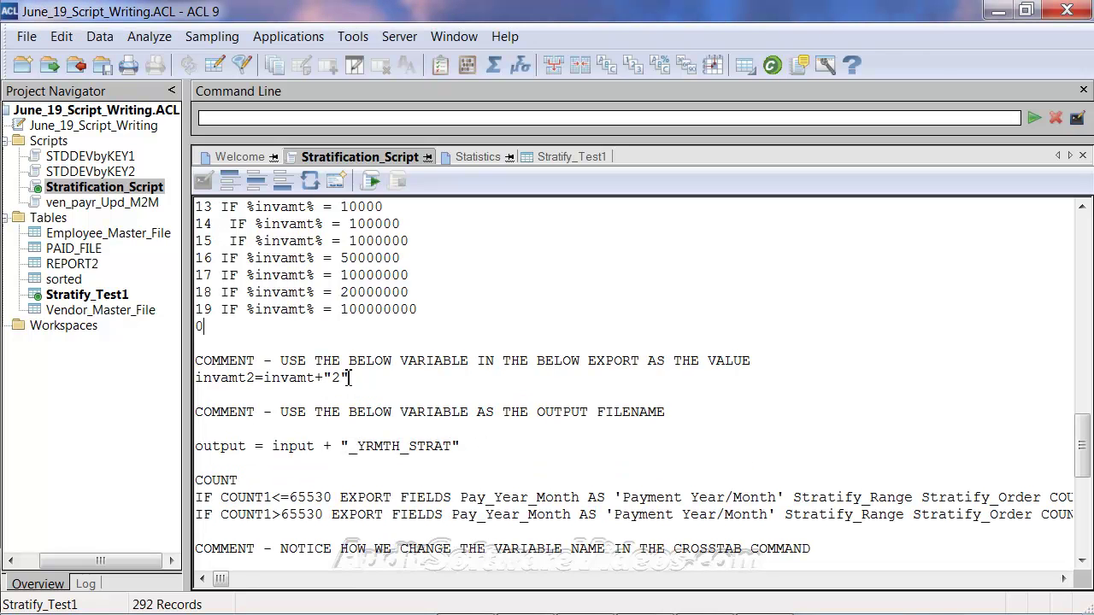
click(484, 440)
drag(481, 443, 126, 368)
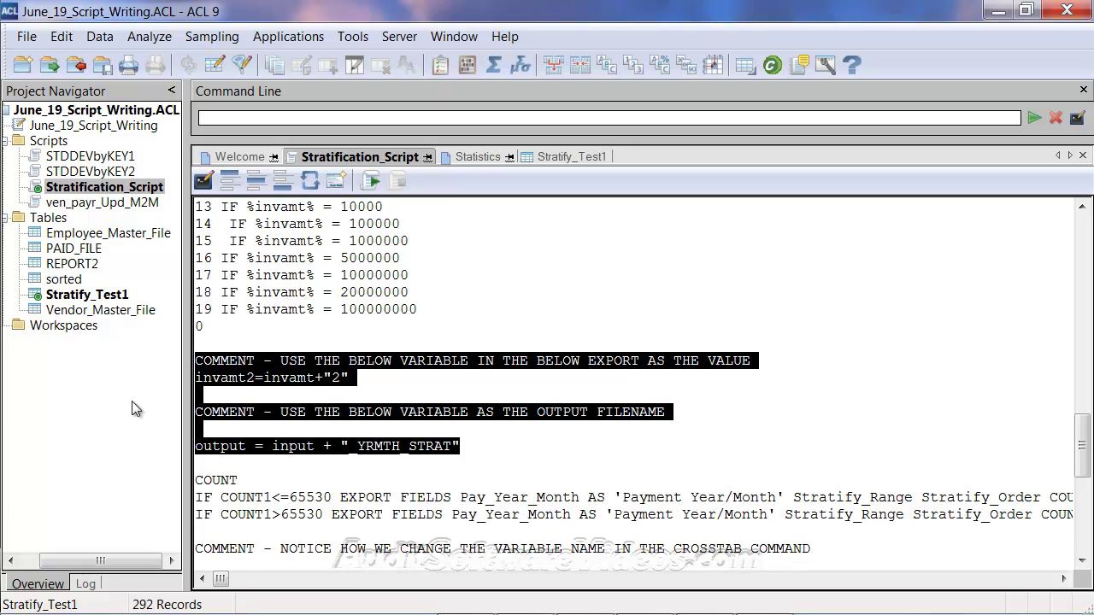
Try ASSIGN in front of the invamt2=invamt+"2" line and restore the line without it
click(231, 389)
drag(254, 380, 197, 384)
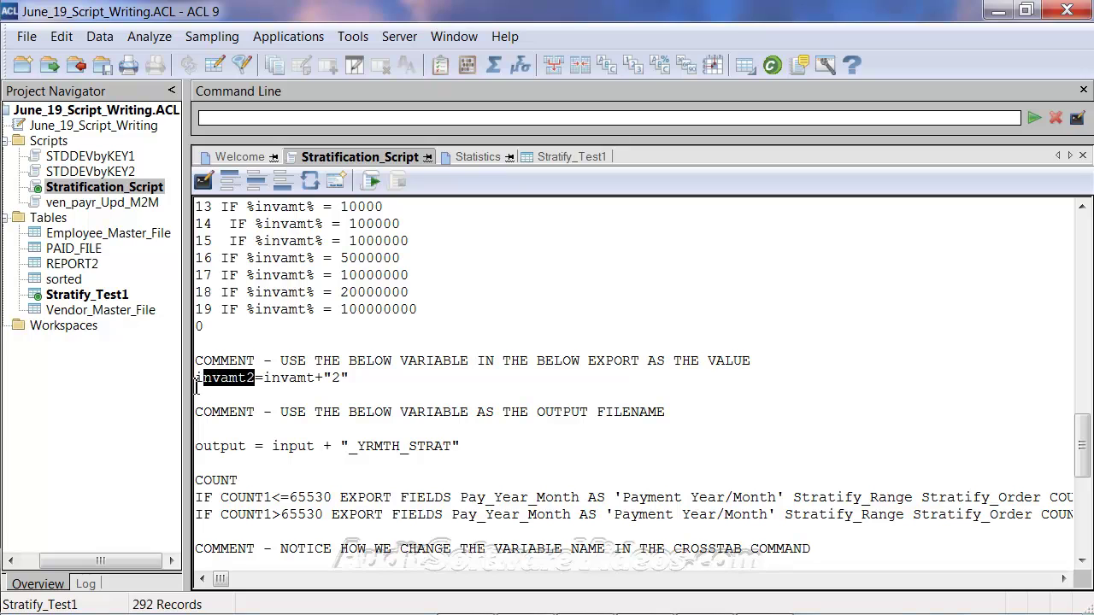
click(185, 390)
click(205, 378)
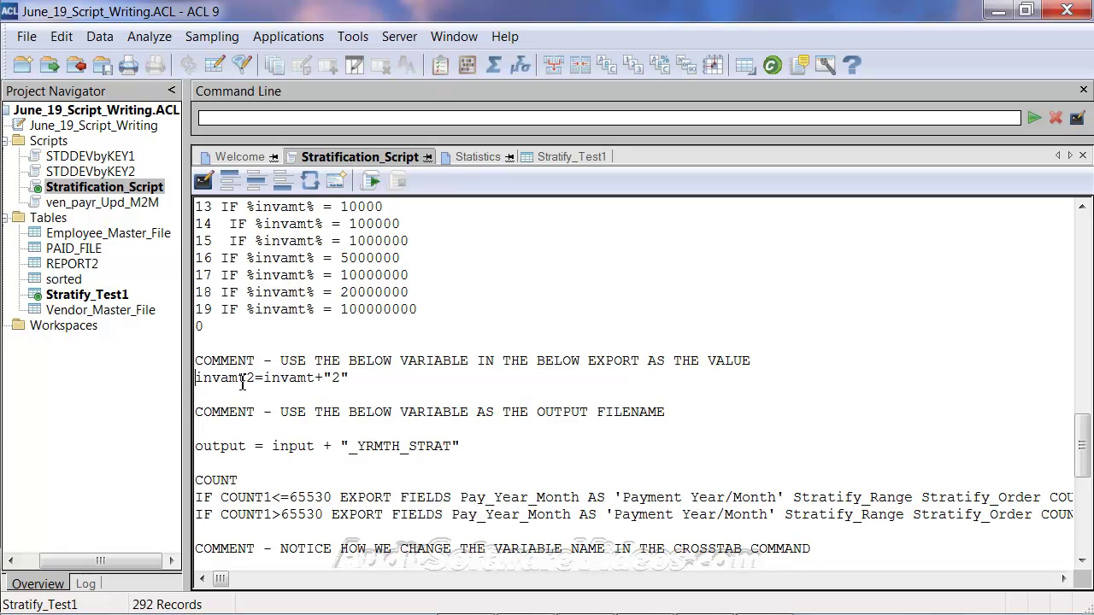
text(ASSIGN)
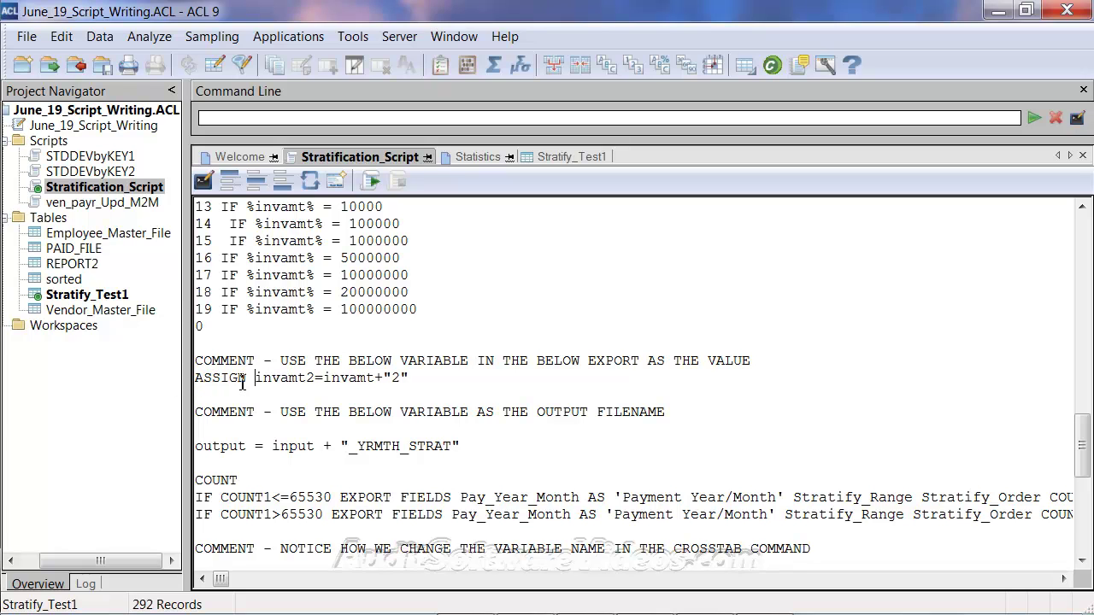
double_click(243, 382)
key(BackSpace)
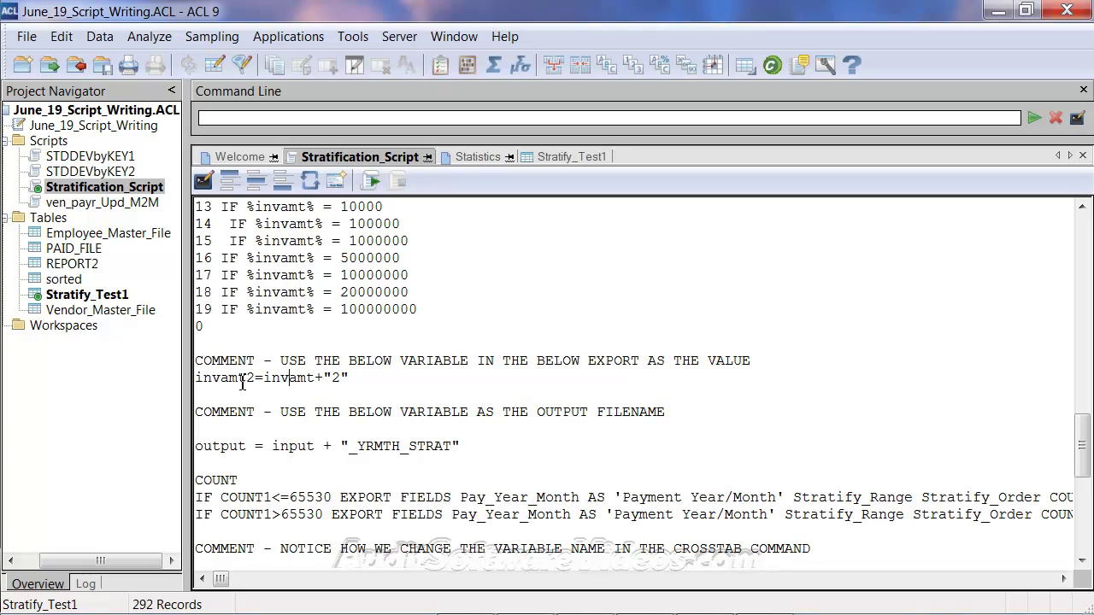
Examine the invamt variable and the "2" suffix in the invamt2 expression
key(shift+Left)
key(shift+Left)
key(shift+Left)
key(shift+Left)
key(shift+Left)
key(shift+Left)
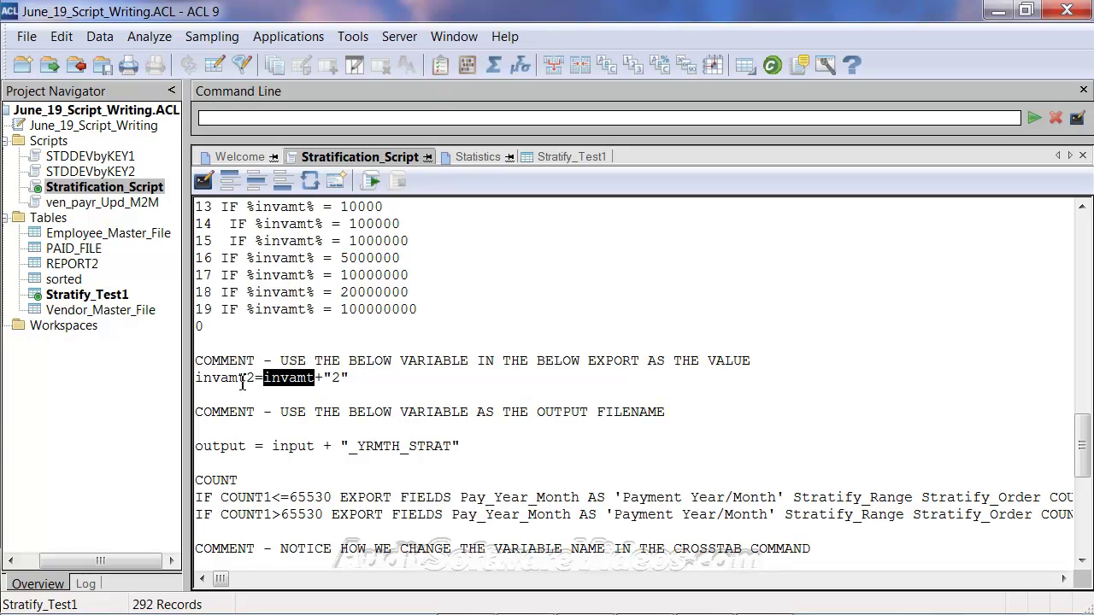
key(Right)
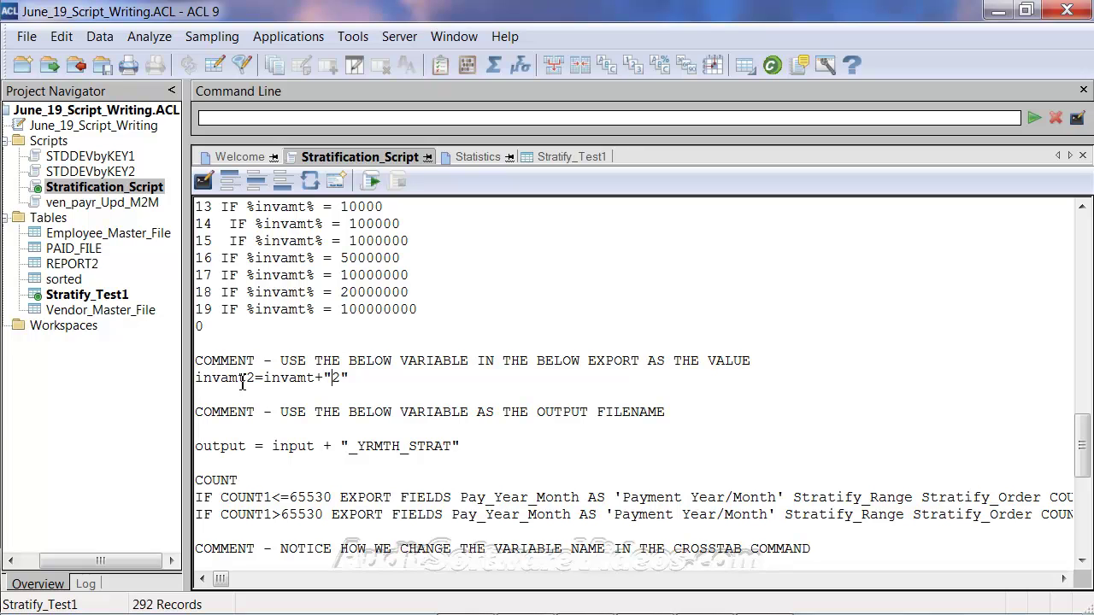
Write Check_Amount2 below the invamt2 line as an example of the variable's value, and remove it again
key(End)
key(Return)
key(Return)
text(Chekc)
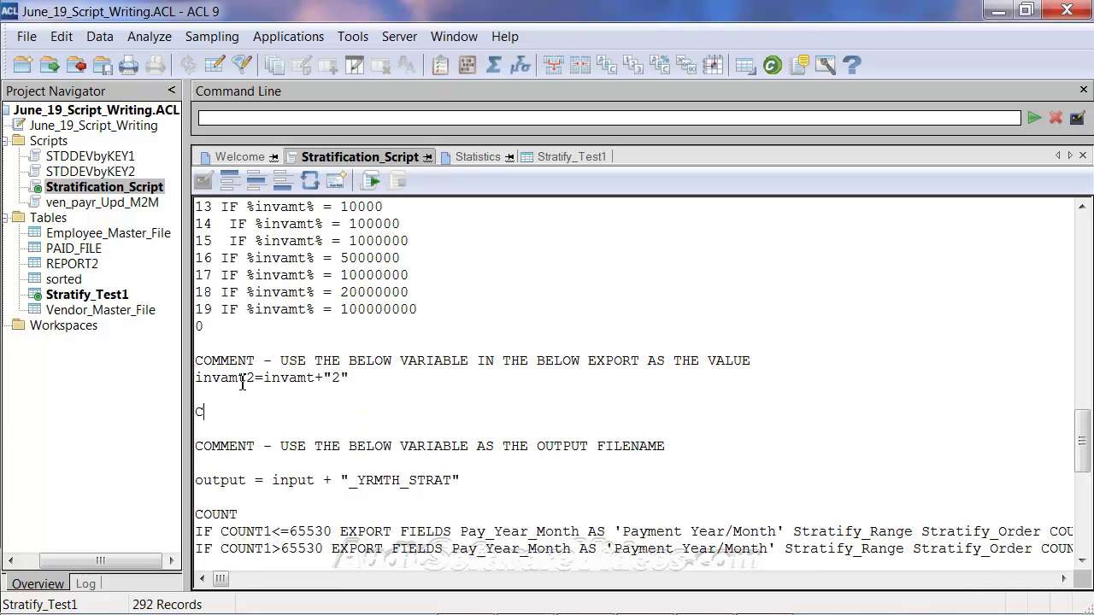
text(ck_Amount2)
key(Up)
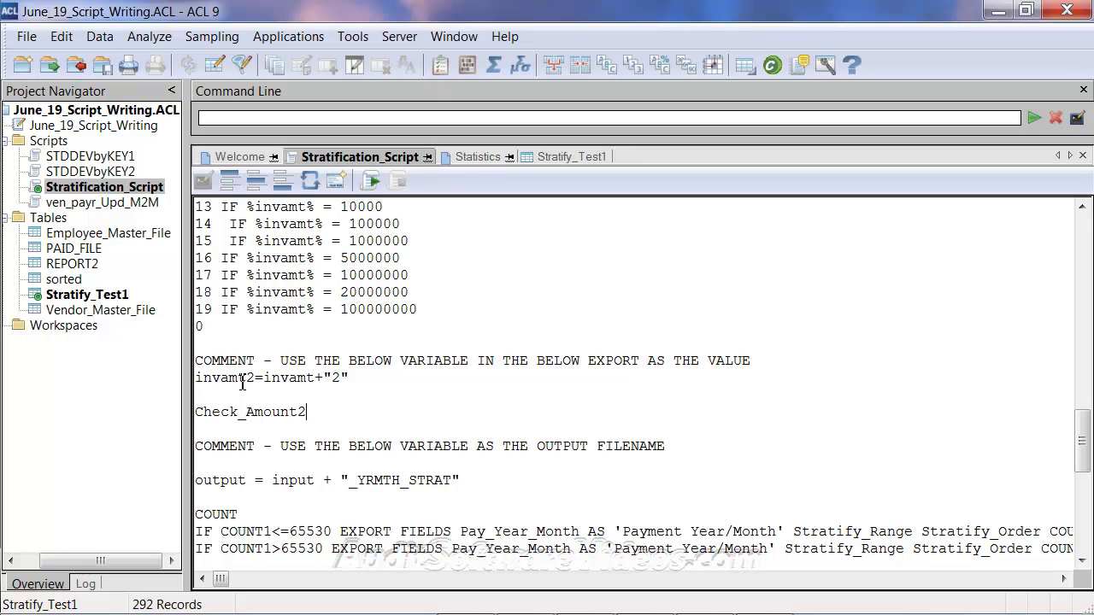
key(shift+Home)
key(Delete)
key(Delete)
key(Delete)
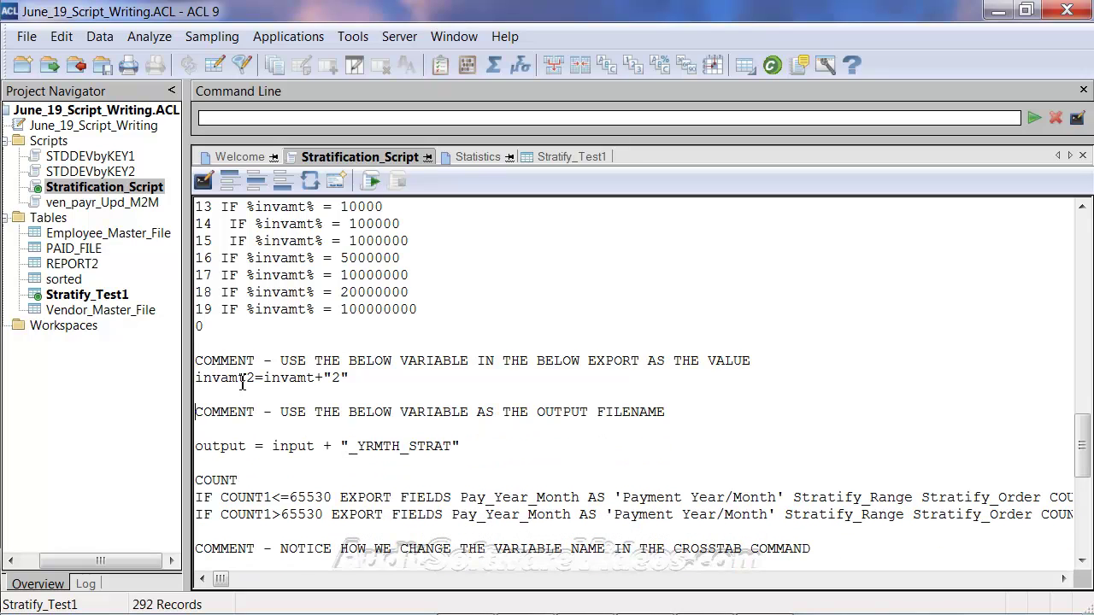
Examine the input variable in the output = input + "_YRMTH_STRAT" line
key(Down)
key(shift+Right)
key(shift+Right)
key(shift+Right)
key(shift+Right)
key(shift+Right)
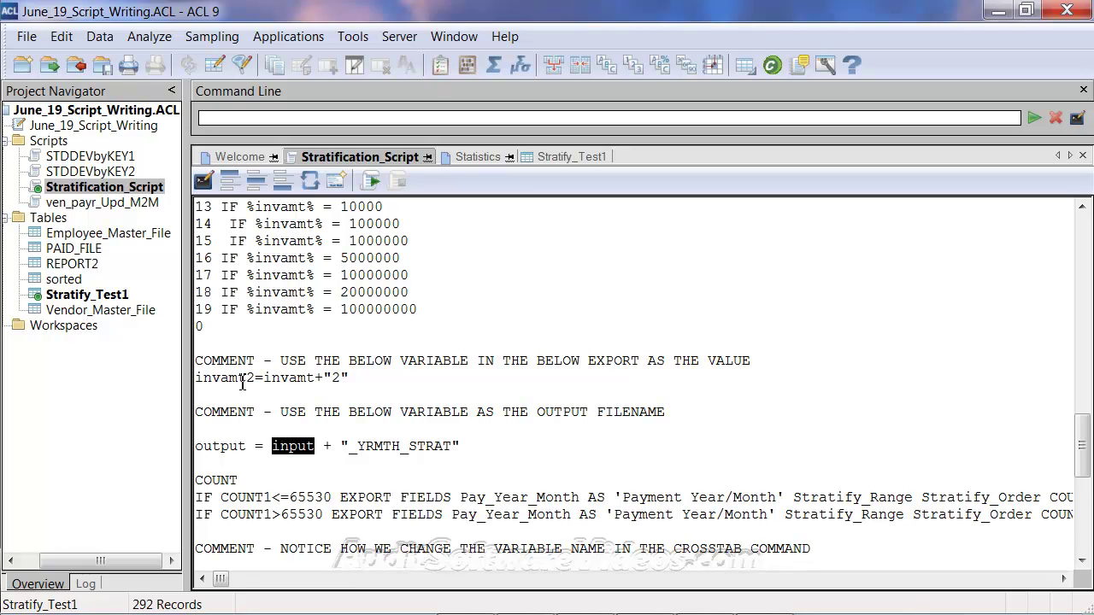
key(Right)
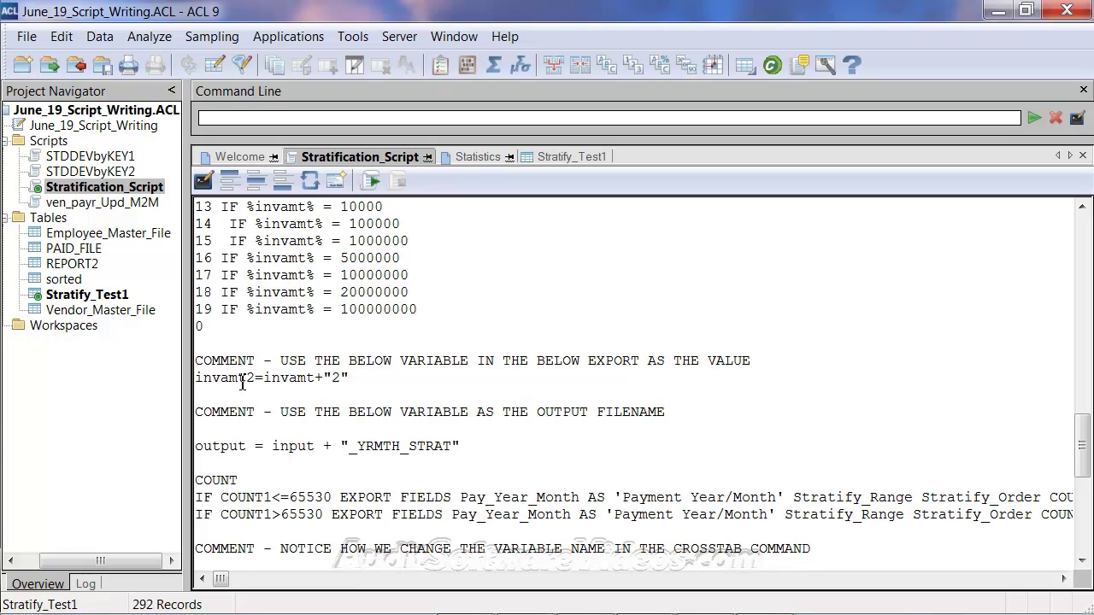
Try enclosing input in percent signs in the output = input + "_YRMTH_STRAT" line and restore the line without them
key(Down)
key(Down)
text(%)
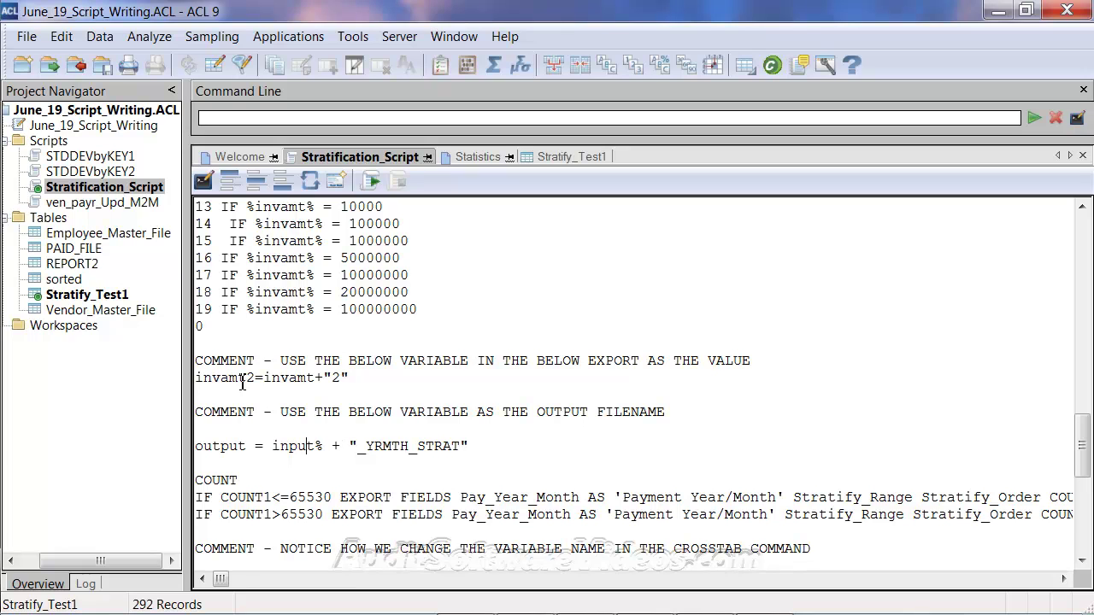
text(%)
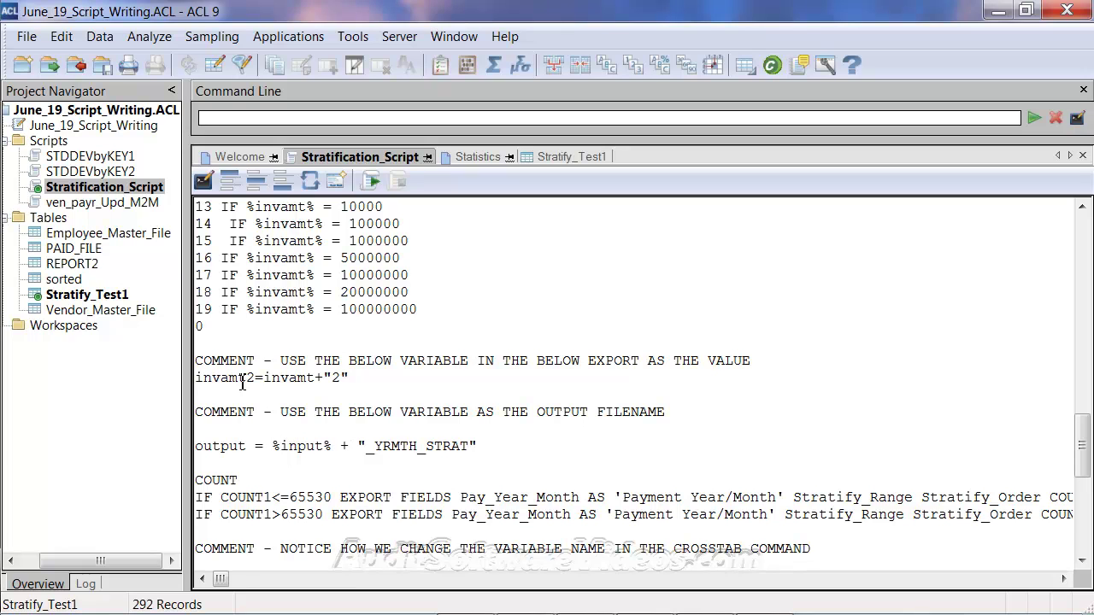
key(BackSpace)
key(Delete)
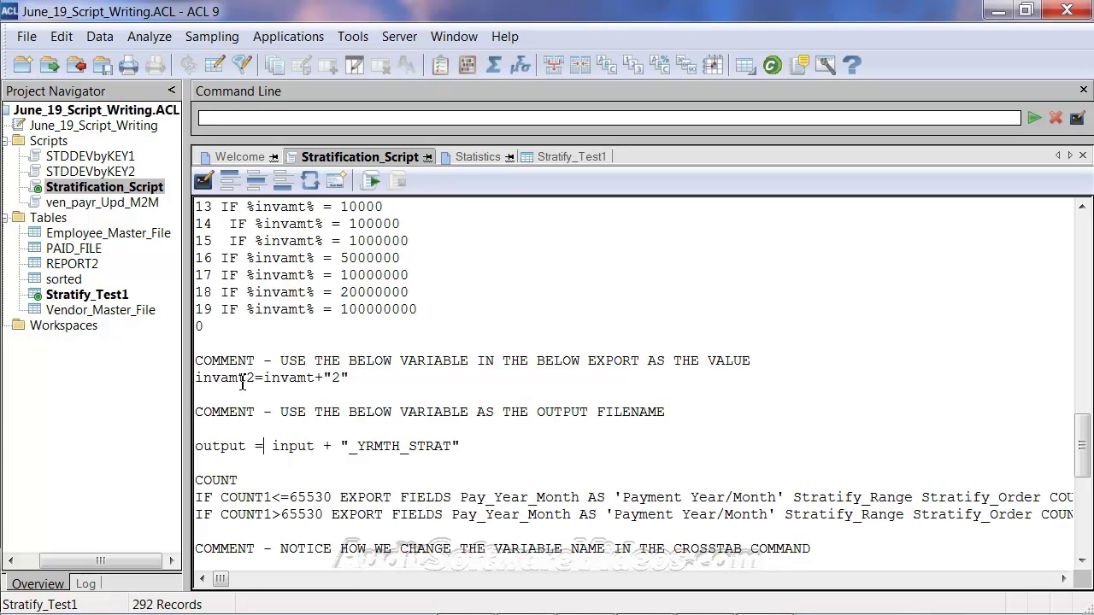
Examine Pay_Year_Month AS 'Payment Year/Month' in the EXPORT line for COUNT1<=65530
key(Down)
key(Down)
key(Down)
key(Down)
key(Down)
key(Down)
key(Down)
key(Down)
key(Down)
key(Down)
key(Down)
key(Up)
key(Up)
key(Up)
key(Up)
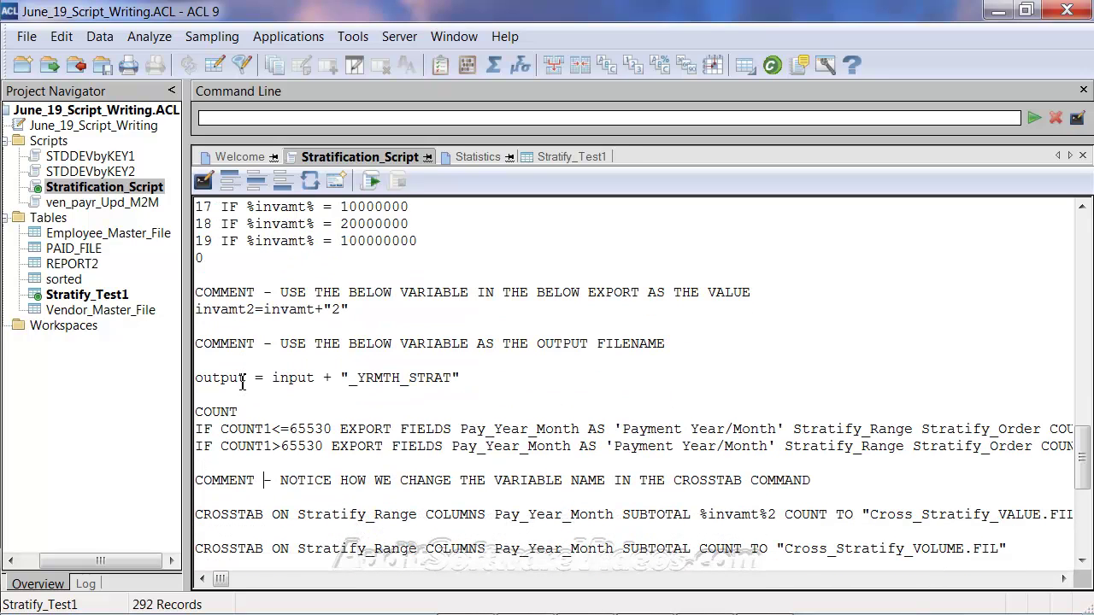
key(Up)
key(Up)
key(Up)
key(shift+Right)
key(shift+Right)
key(shift+Right)
key(shift+Right)
key(shift+Right)
key(shift+Right)
key(shift+Right)
key(shift+Right)
key(shift+Right)
key(shift+Right)
key(shift+Right)
key(shift+Right)
key(shift+Right)
key(shift+Right)
key(shift+Right)
key(shift+Right)
key(shift+Right)
key(shift+Right)
key(shift+Right)
key(shift+Right)
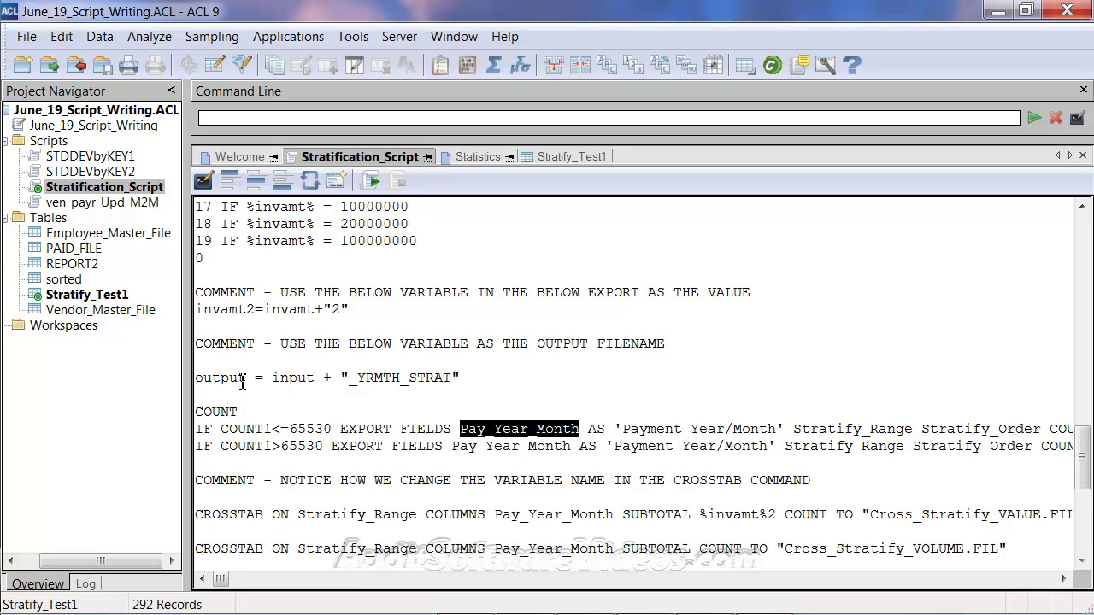
key(shift+Right)
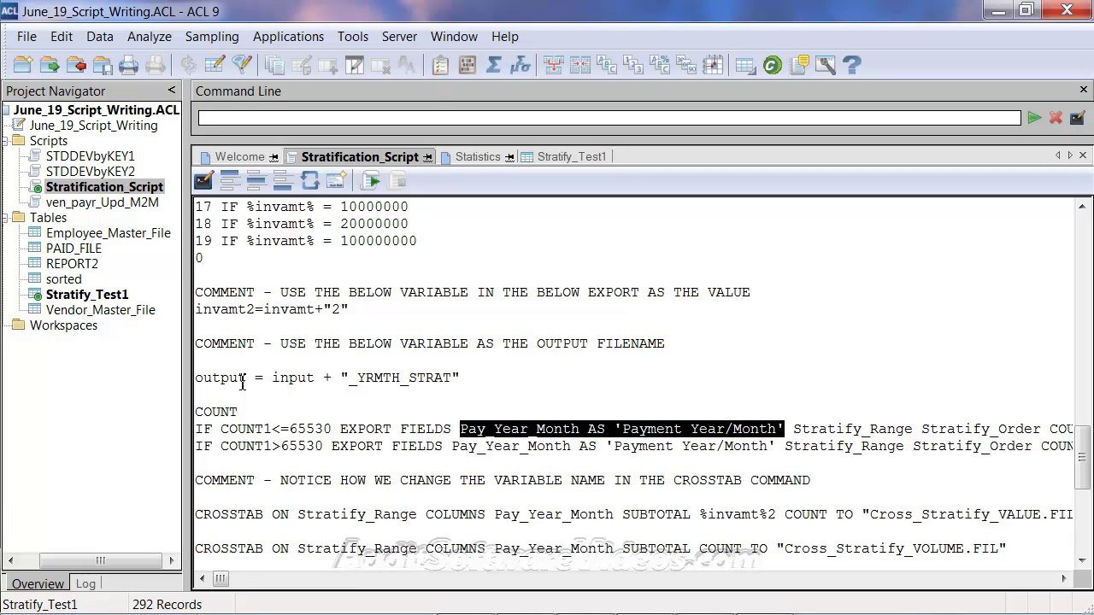
Examine the 'Payment Year/Month' export name by highlighting the text between its quotes
key(Right)
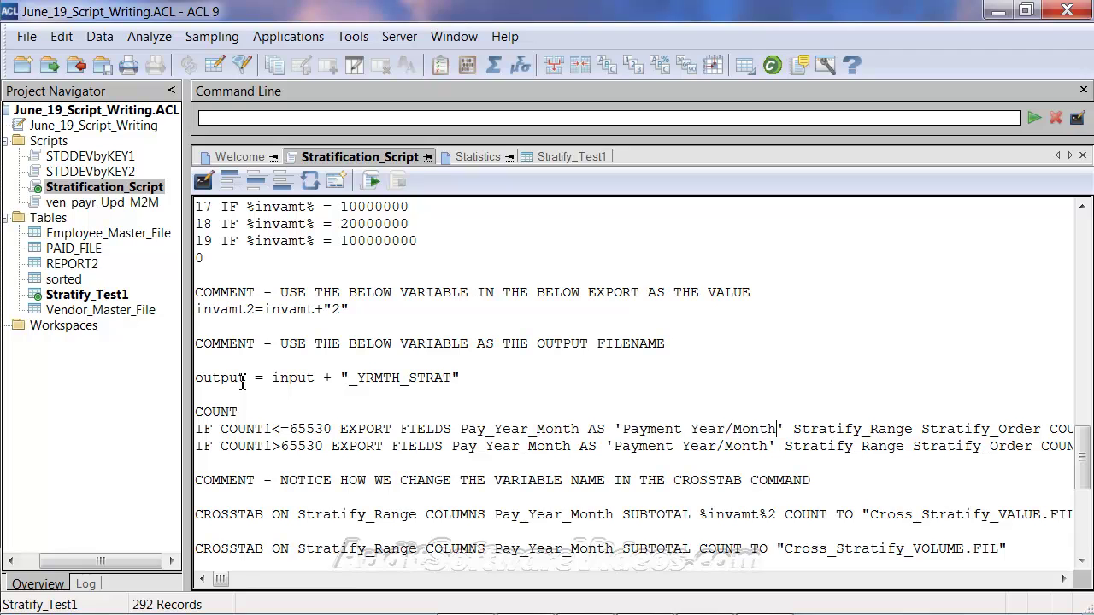
key(shift+Left)
key(shift+Left)
key(shift+Left)
key(shift+Left)
key(shift+Left)
key(shift+Left)
key(shift+Left)
key(shift+Left)
key(shift+Left)
key(shift+Left)
key(shift+Left)
key(shift+Left)
key(shift+Left)
key(shift+Left)
key(shift+Left)
key(shift+Left)
key(shift+Left)
key(shift+Left)
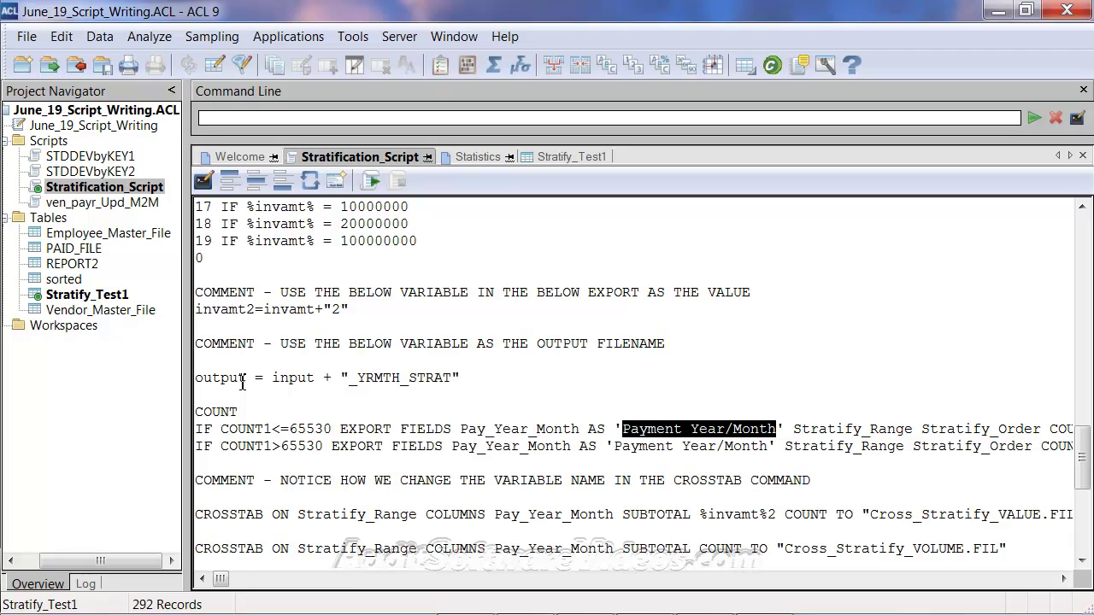
key(Left)
key(Left)
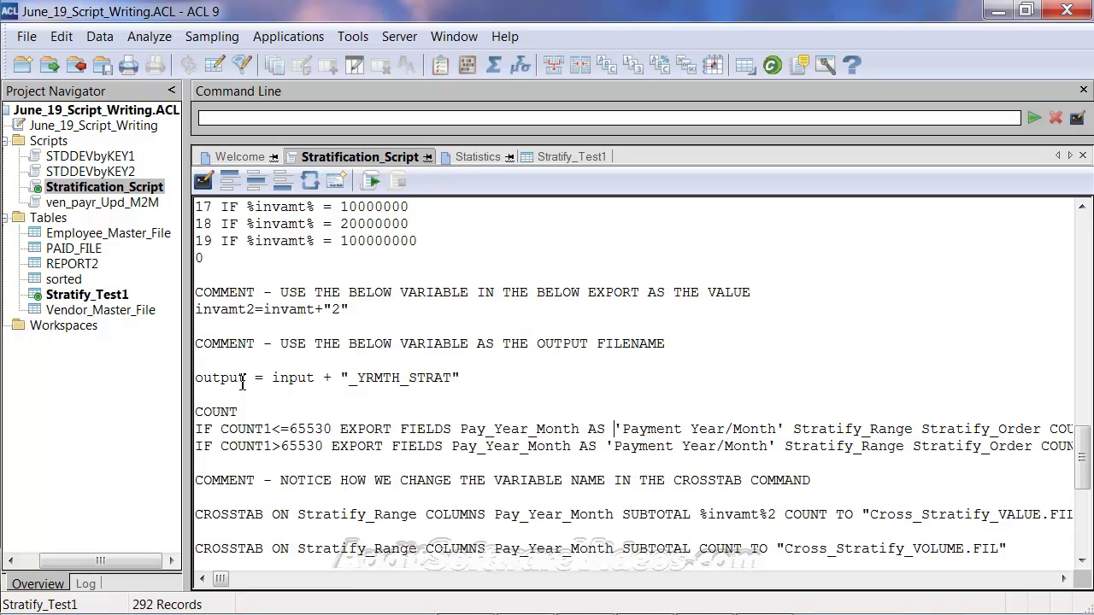
Examine the original field name Pay_Year_Month in front of the AS keyword
key(Left)
key(shift+Left)
key(shift+Left)
key(shift+Left)
key(shift+Left)
key(shift+Left)
key(shift+Left)
key(shift+Left)
key(shift+Left)
key(shift+Left)
key(shift+Left)
key(shift+Left)
key(shift+Left)
key(shift+Left)
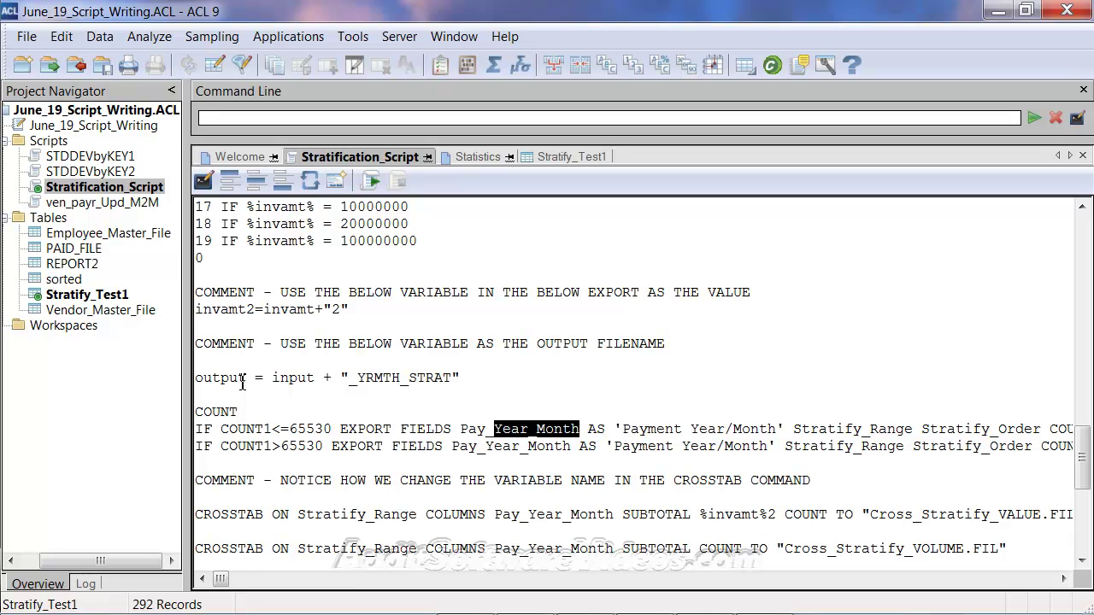
key(shift+Left)
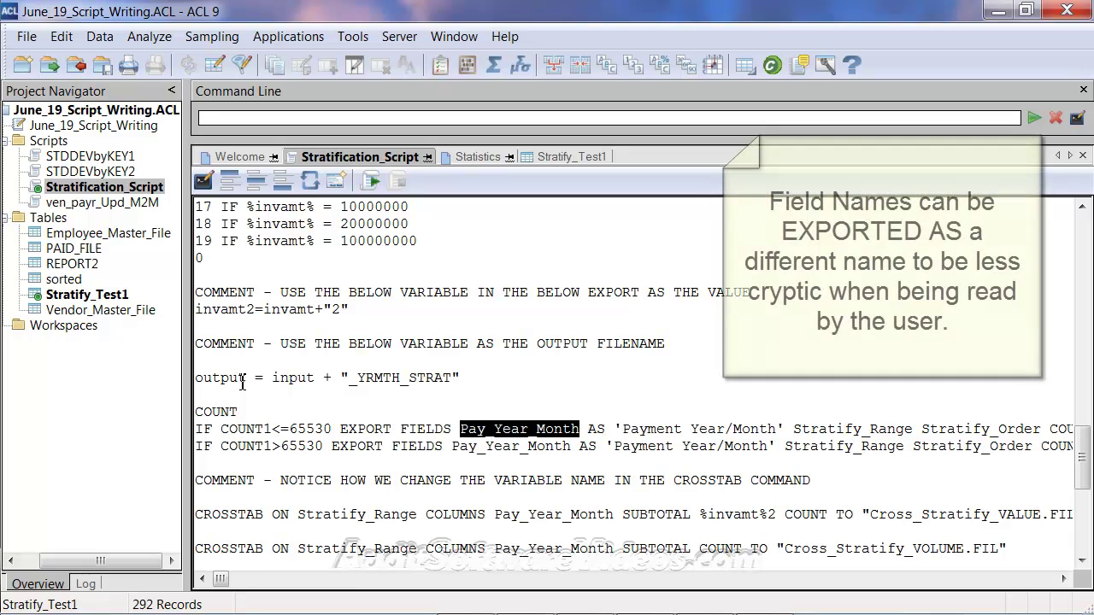
Read along the first EXPORT line through the Stratify_Range, Stratify_Order, COUNT and COUNT_PERCENTAGE fields and their export names
key(Right)
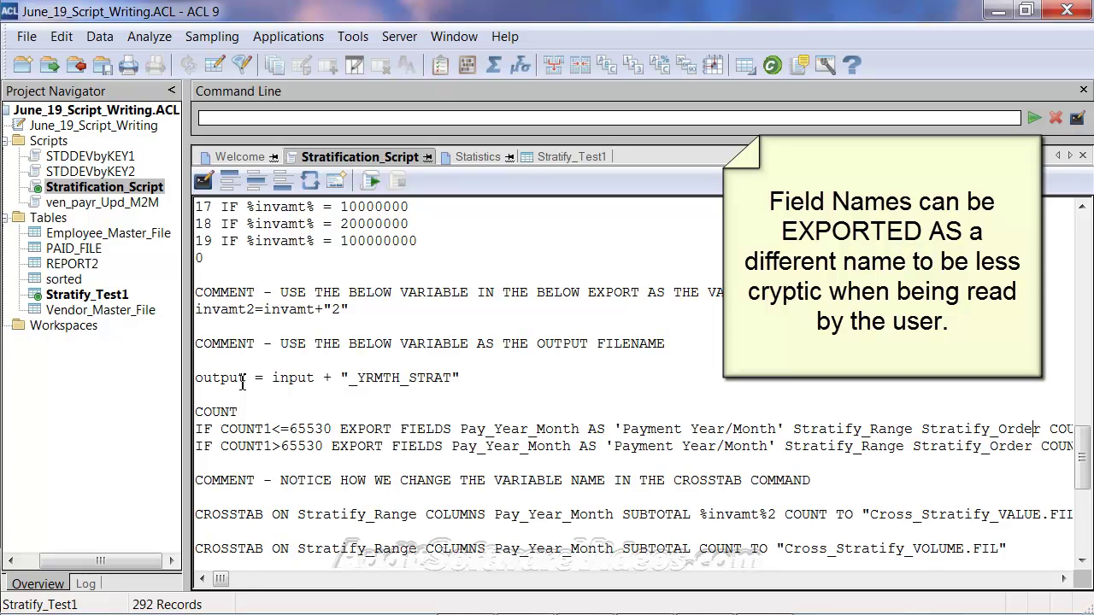
key(Right)
key(Right)
key(Right)
key(Right)
key(Right)
key(Right)
key(Right)
key(Right)
key(Right)
key(Right)
key(Right)
key(Right)
key(Right)
key(Right)
key(Right)
key(Right)
key(Right)
key(Right)
key(Right)
key(Right)
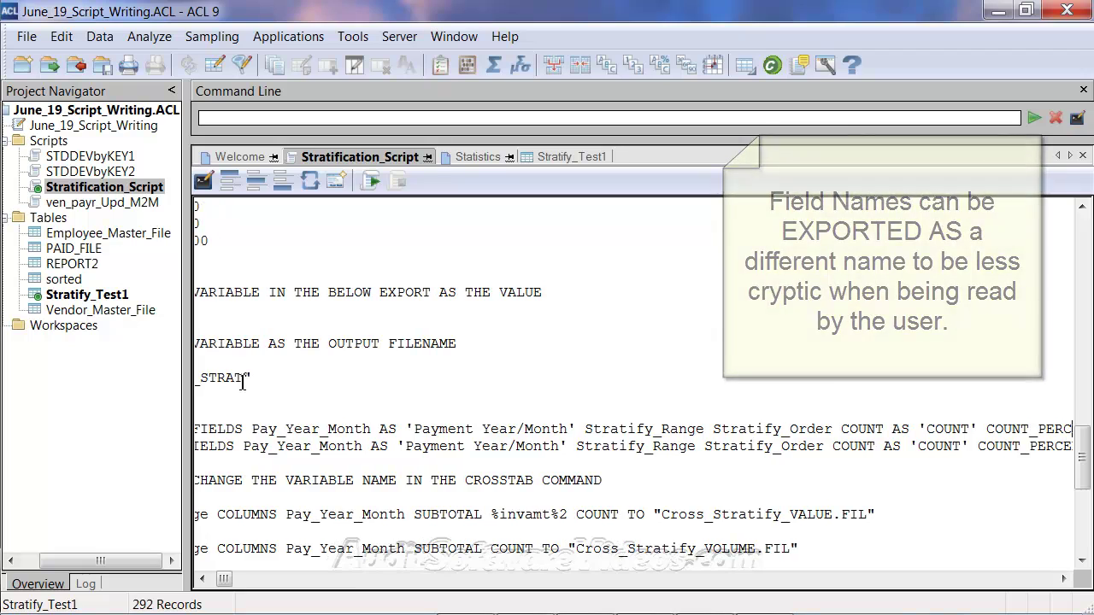
key(Right)
key(Right)
key(Right)
key(Right)
key(Right)
key(Right)
key(Right)
key(Right)
key(Right)
key(Right)
key(Right)
key(Right)
key(Right)
key(Right)
key(Right)
key(Right)
key(Right)
key(Right)
key(Right)
key(Right)
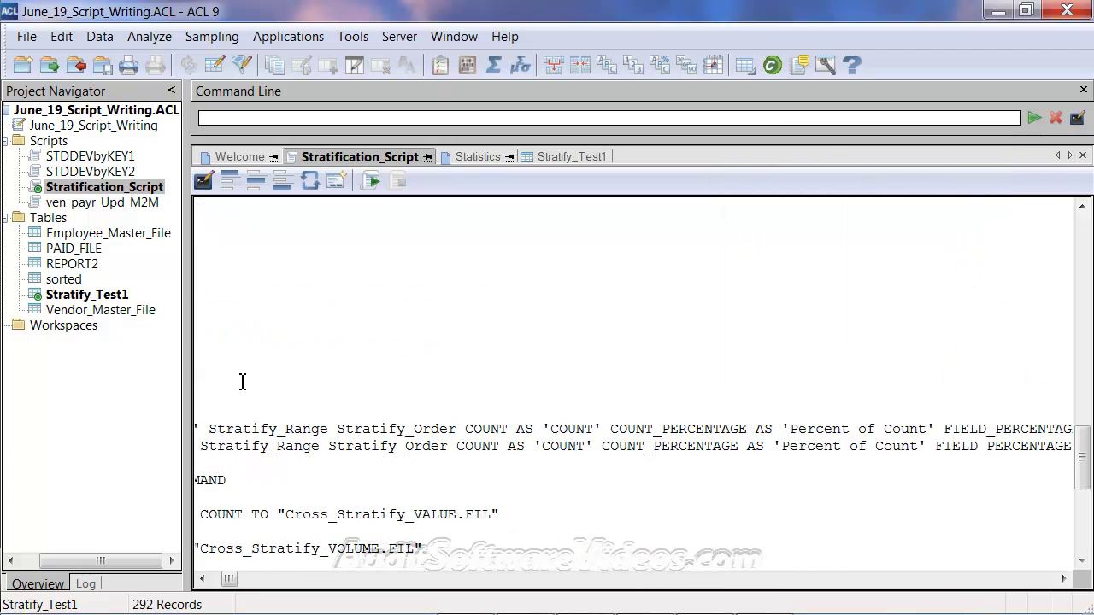
Read along the first EXPORT line through FIELD_PERCENTAGE AS 'Percent of Amount' up to the 'Total Invoice Amt' export name
key(ctrl+shift+Left)
key(ctrl+shift+Left)
key(ctrl+shift+Left)
key(Right)
key(Right)
key(Right)
key(Right)
key(Right)
key(Right)
key(Right)
key(Right)
key(Right)
key(Right)
key(Right)
key(Right)
key(Right)
key(Right)
key(Right)
key(Right)
key(Right)
key(Right)
key(Right)
key(Right)
key(Right)
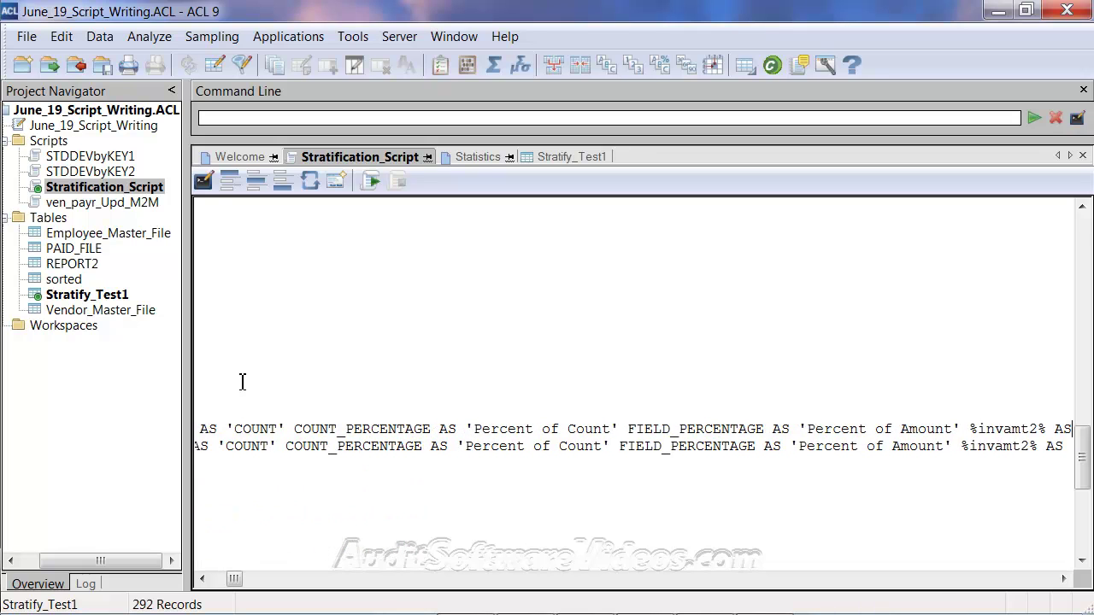
key(Right)
key(Right)
key(Right)
key(Right)
key(Right)
key(Right)
key(Right)
key(Right)
key(Right)
key(Right)
key(Right)
key(Right)
key(Right)
key(Right)
key(Right)
key(Right)
key(Right)
key(Right)
key(Right)
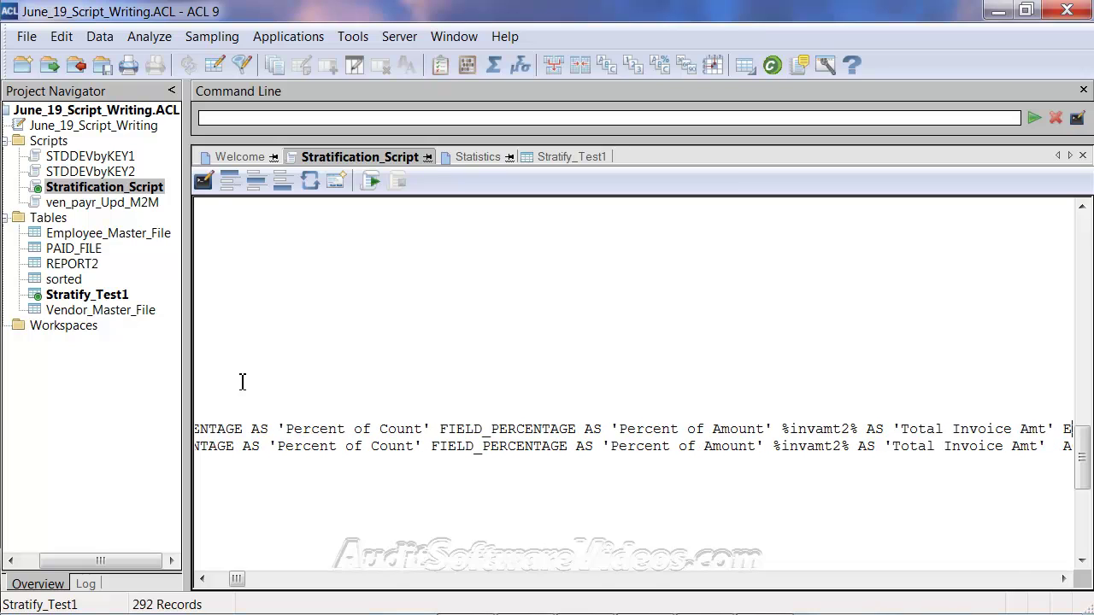
Highlight %invamt2% AS 'Total Invoice Amt' in the first EXPORT line to examine it
key(shift+Left)
key(shift+Left)
key(shift+Left)
key(shift+Left)
key(shift+Left)
key(shift+Left)
key(shift+Left)
key(shift+Left)
key(shift+Left)
key(shift+Left)
key(shift+Left)
key(shift+Left)
key(shift+Left)
key(shift+Left)
key(shift+Left)
key(shift+Left)
key(shift+Left)
key(shift+Left)
key(shift+Left)
key(shift+Left)
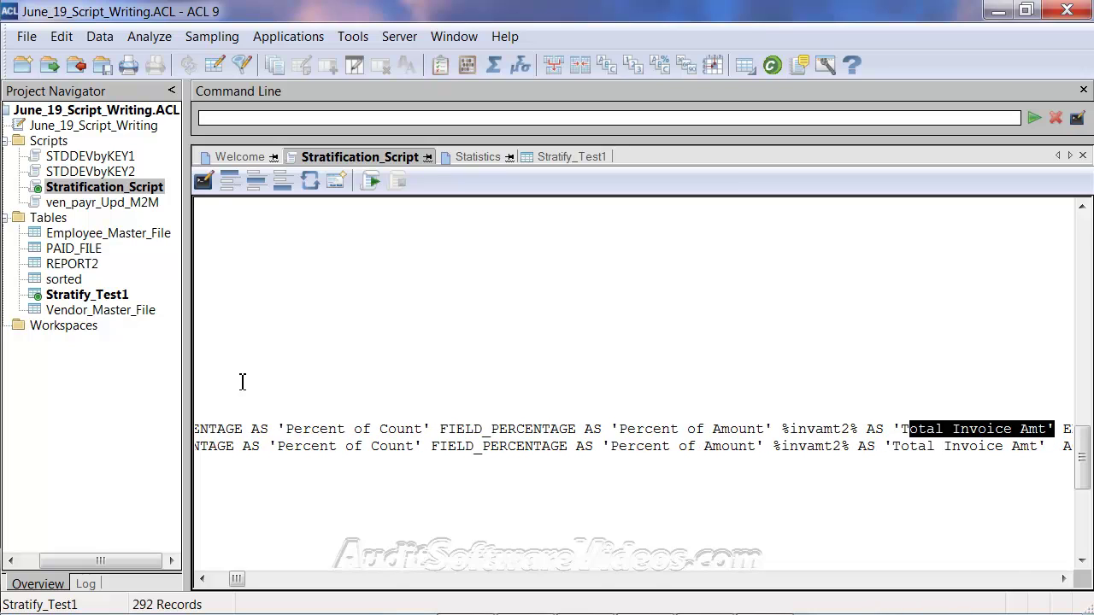
key(shift+Left)
key(shift+Left)
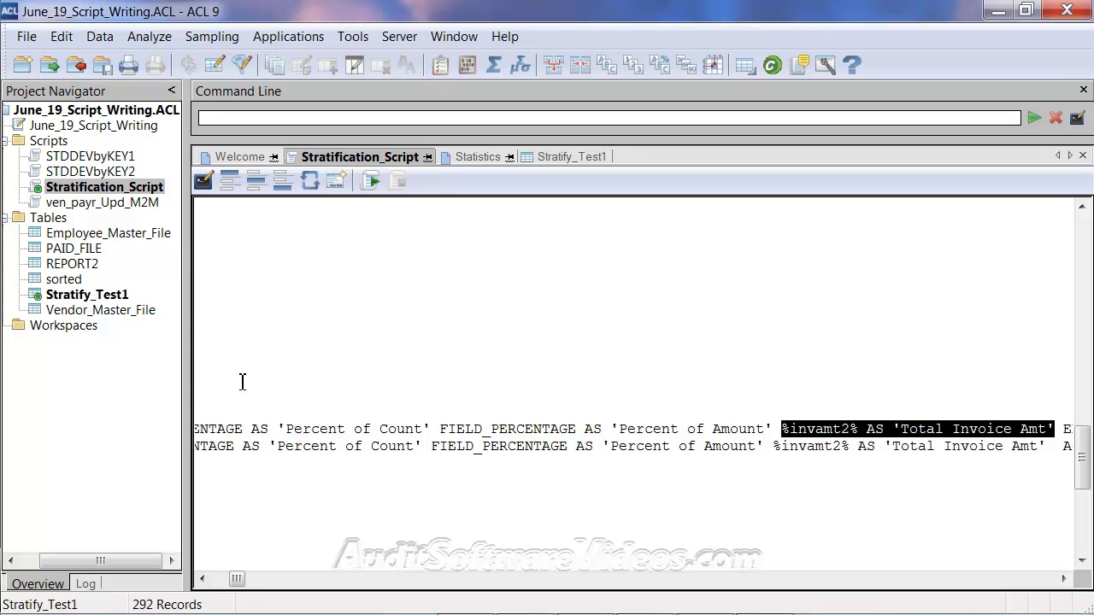
Examine the invamt2=invamt+"2" variable definition above the EXPORT commands
key(Up)
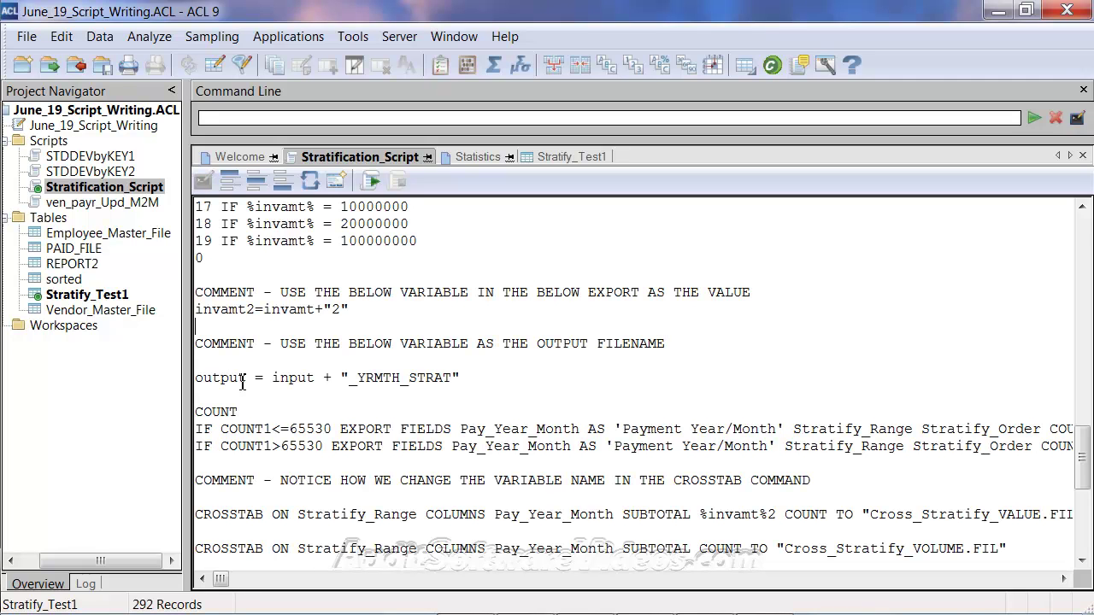
key(Up)
key(Up)
key(Up)
key(Up)
key(shift+Home)
Highlight the 'Total Invoice Amt' export name near the end of the first EXPORT line
key(Down)
key(Down)
key(Down)
key(Down)
key(Down)
key(Down)
key(Down)
key(End)
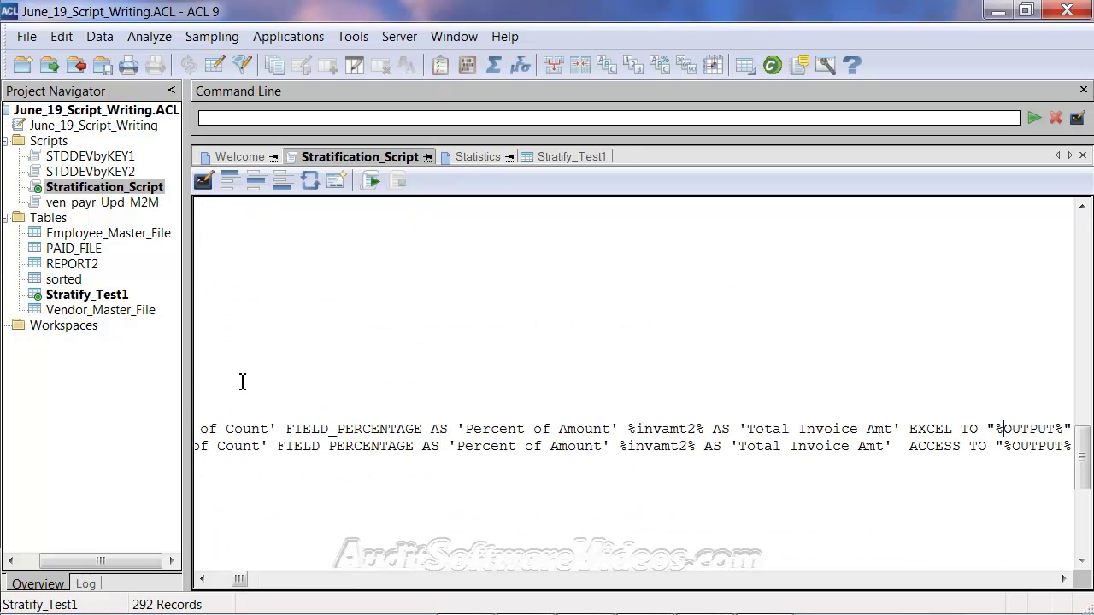
key(Right)
key(shift+Left)
key(shift+Left)
key(shift+Left)
key(shift+Left)
key(shift+Left)
key(shift+Left)
key(shift+Left)
key(shift+Left)
key(shift+Left)
key(shift+Left)
key(shift+Left)
key(shift+Left)
key(shift+Left)
key(shift+Left)
key(shift+Left)
key(shift+Left)
key(shift+Left)
key(shift+Left)
key(shift+Left)
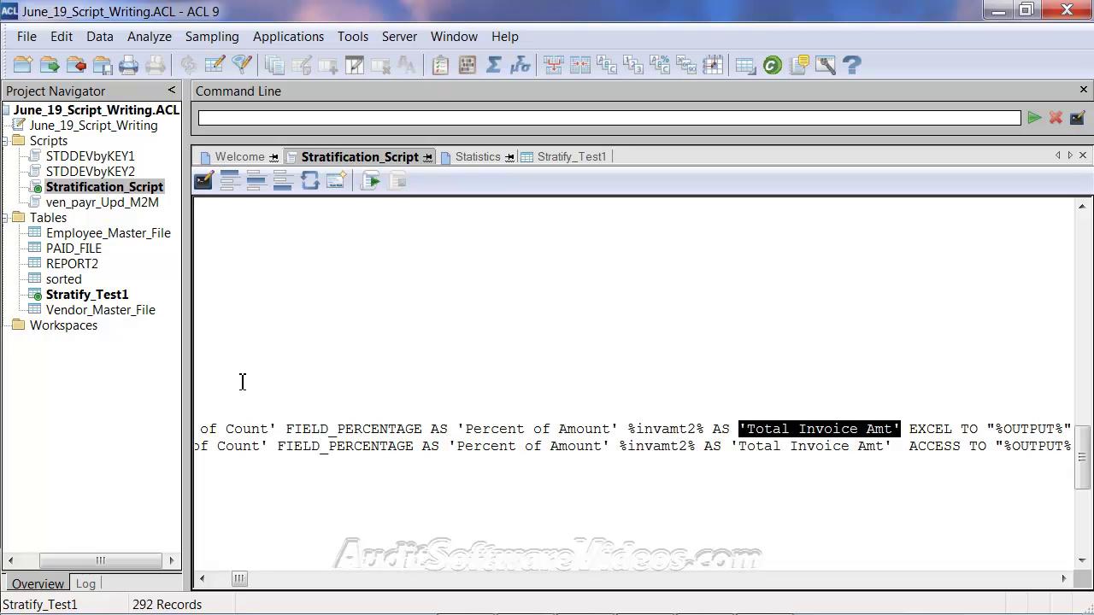
Examine the EXCEL format and the %OUTPUT% file name variable at the end of the first EXPORT line
key(Right)
key(Right)
key(Right)
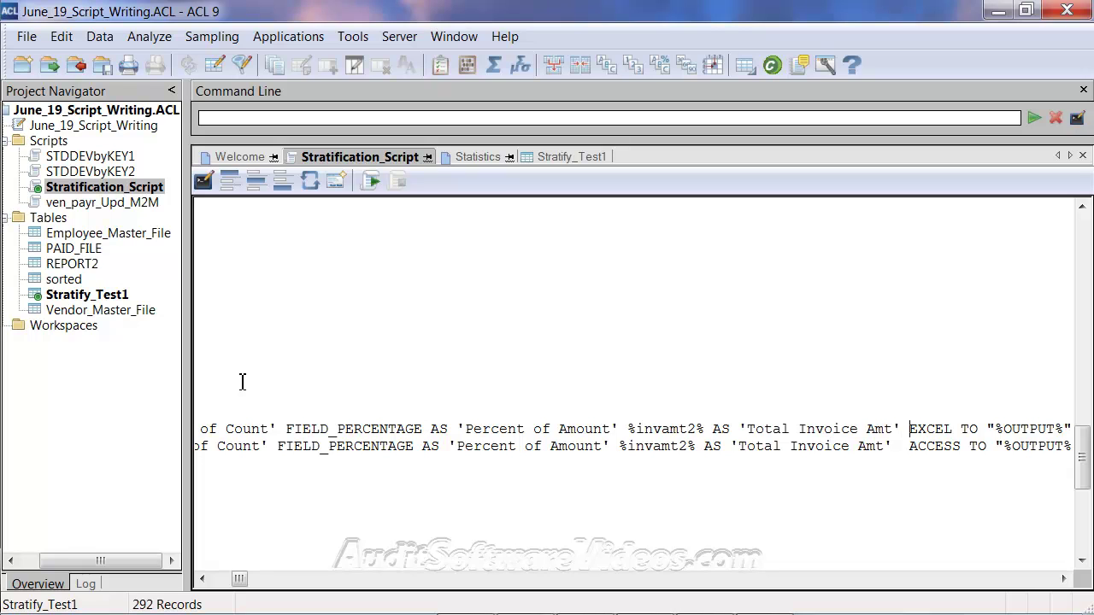
key(shift+Right)
key(shift+Right)
key(shift+Right)
key(shift+Right)
key(shift+Right)
key(Right)
key(Right)
key(Right)
key(shift+Right)
key(shift+Right)
key(shift+Right)
key(shift+Right)
key(shift+Right)
key(shift+Right)
key(shift+Right)
key(shift+Right)
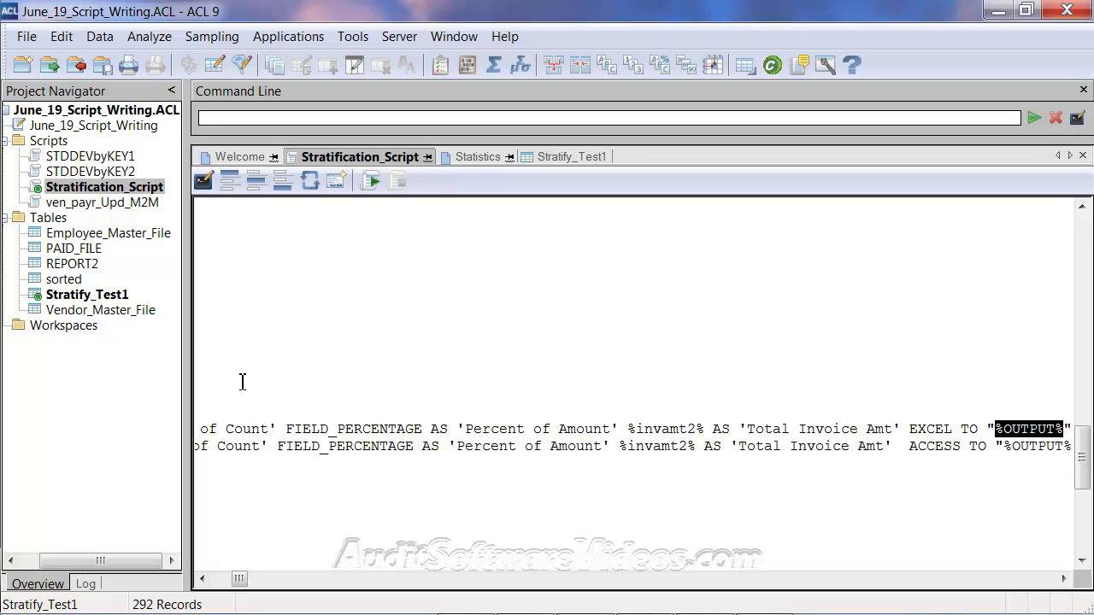
Highlight the block defining the invamt2 and output variables, including both comments
click(243, 383)
key(End)
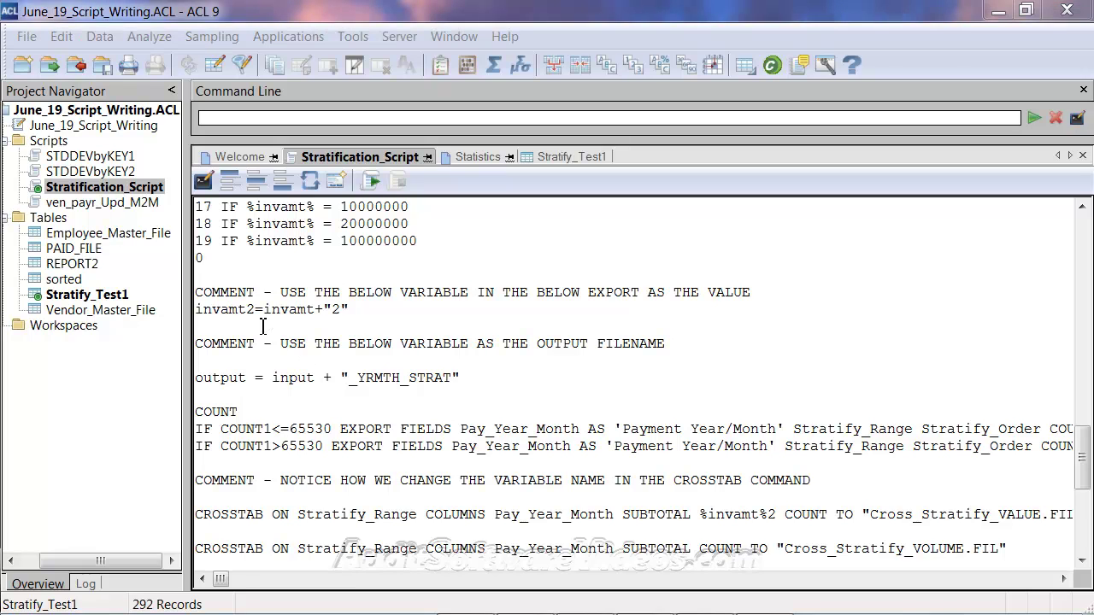
click(217, 311)
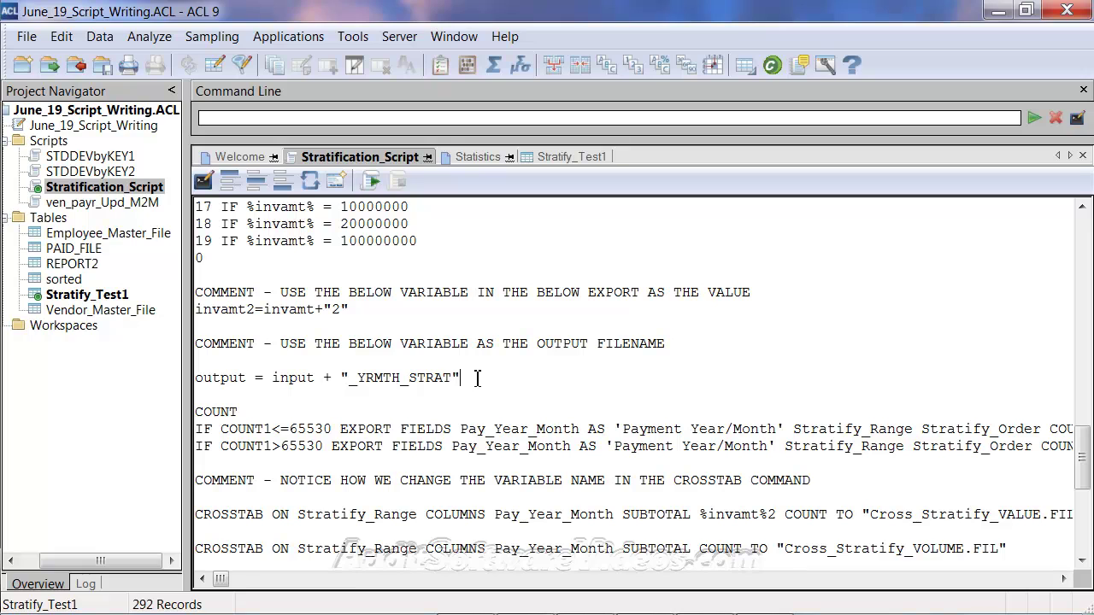
drag(471, 377, 183, 293)
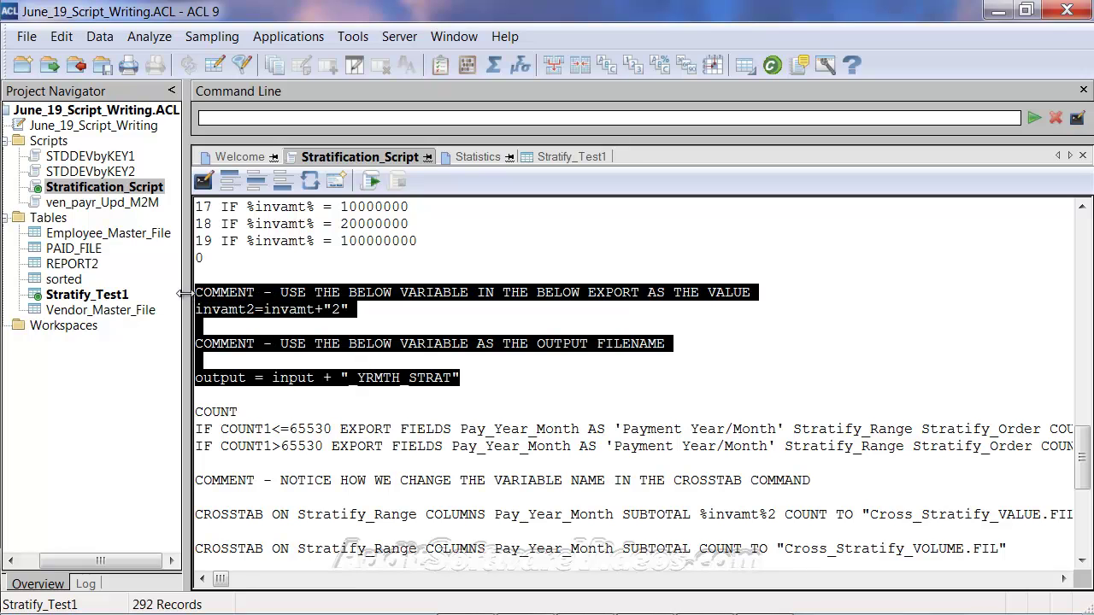
Compare the COUNT1<=65530 condition at the start of the first EXPORT line with its Excel output at the end
click(231, 428)
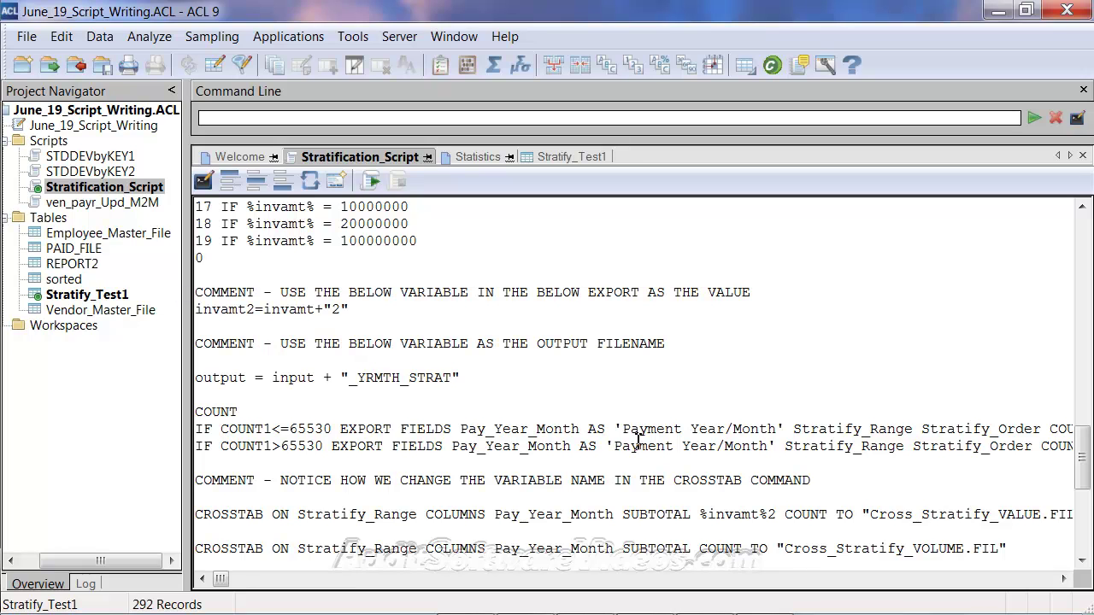
key(End)
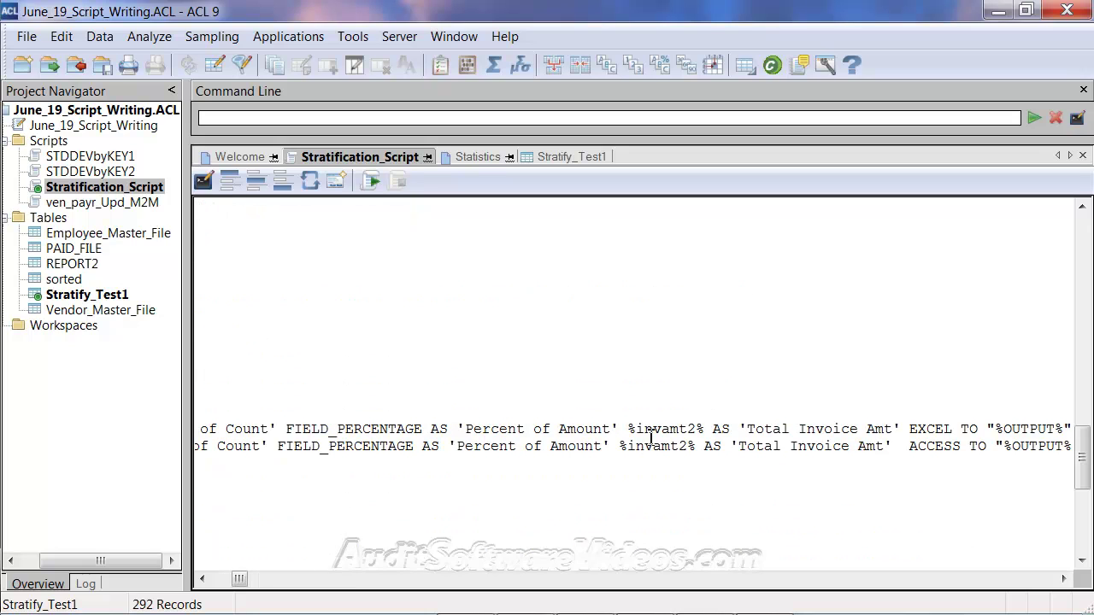
key(Home)
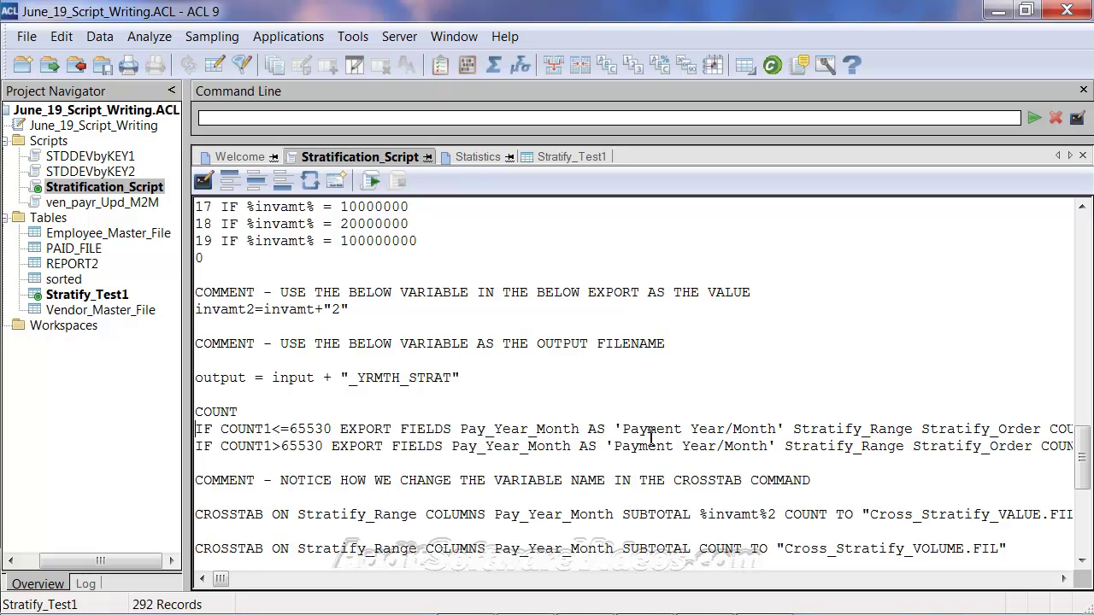
key(End)
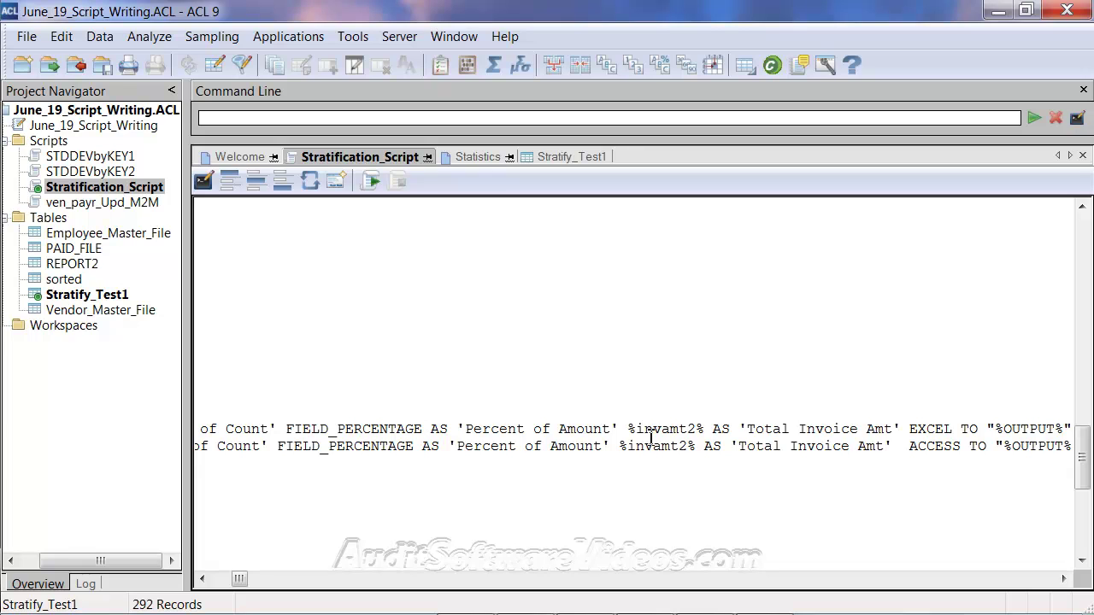
Highlight %OUTPUT% in the Excel EXPORT command, then return to the start of the line
key(shift+Left)
key(shift+Left)
key(shift+Left)
key(shift+Left)
key(shift+Left)
key(shift+Left)
key(shift+Left)
key(shift+Left)
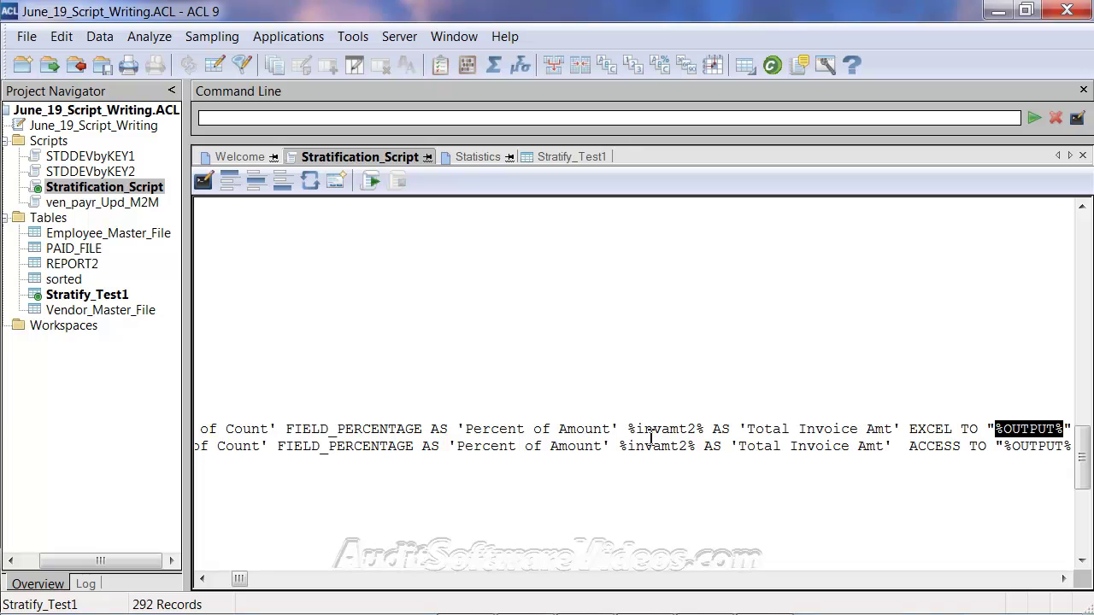
key(Left)
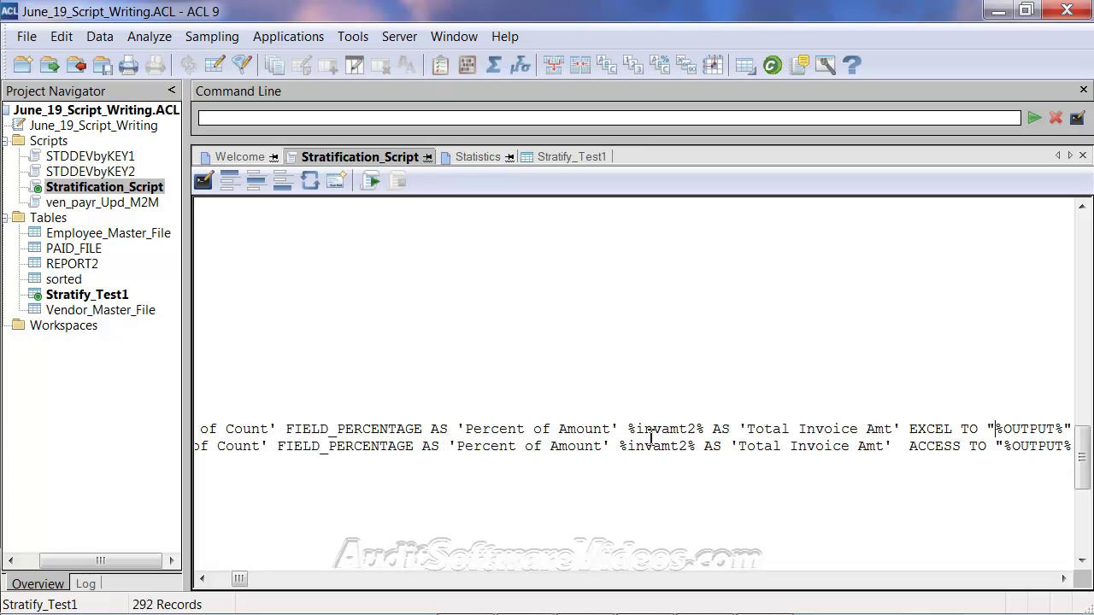
key(shift+Left)
key(End)
key(Home)
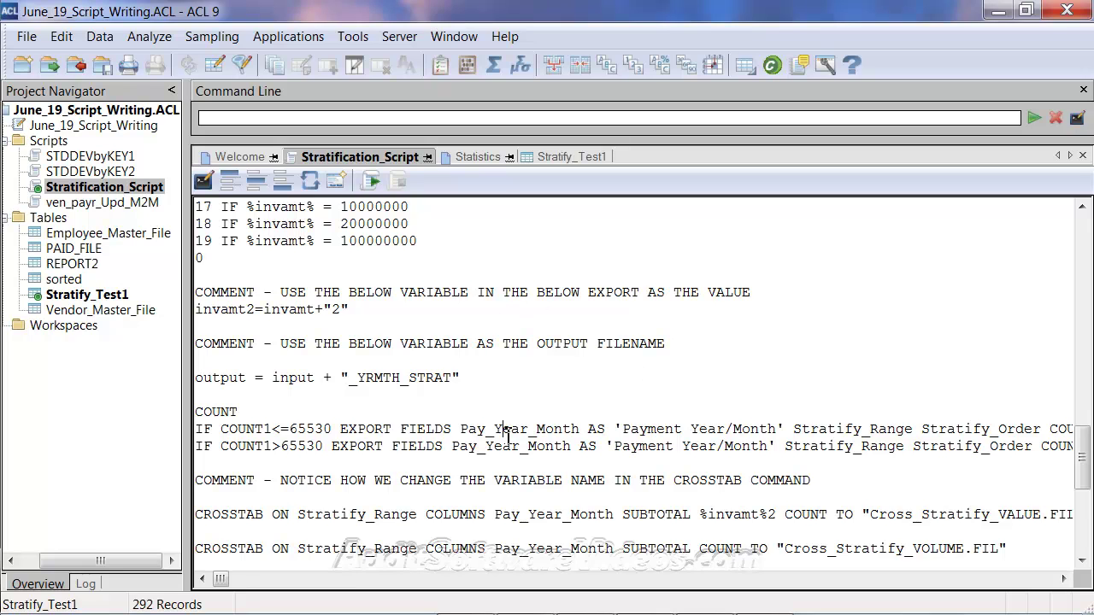
Check the Stratify_Test1 table's data and return to the EXPORT commands in Stratification_Script
scroll(506, 435, down, 2)
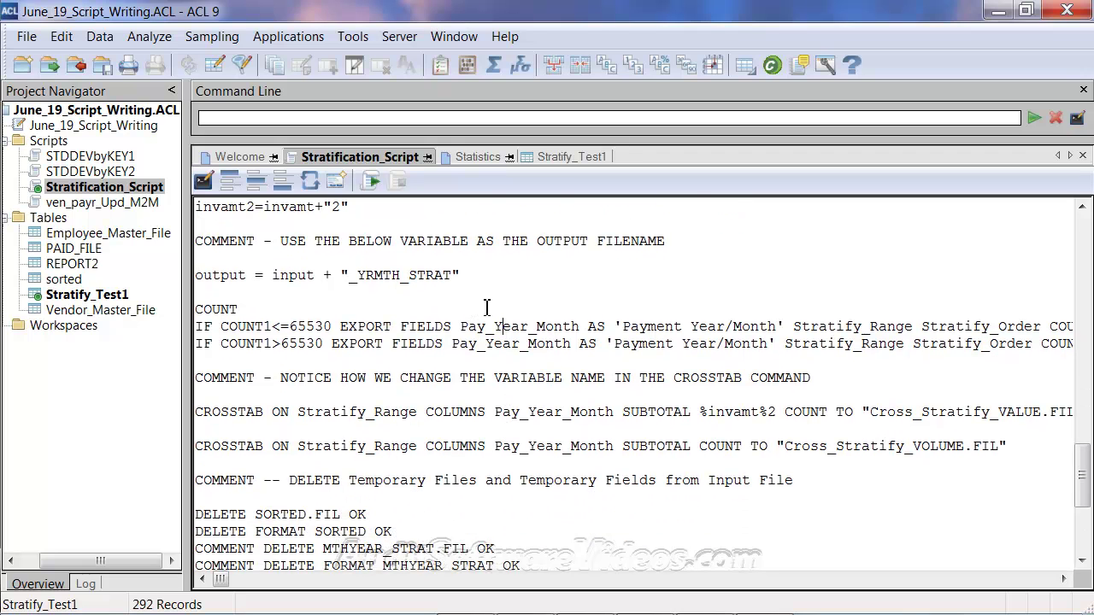
scroll(486, 308, up, 2)
click(539, 158)
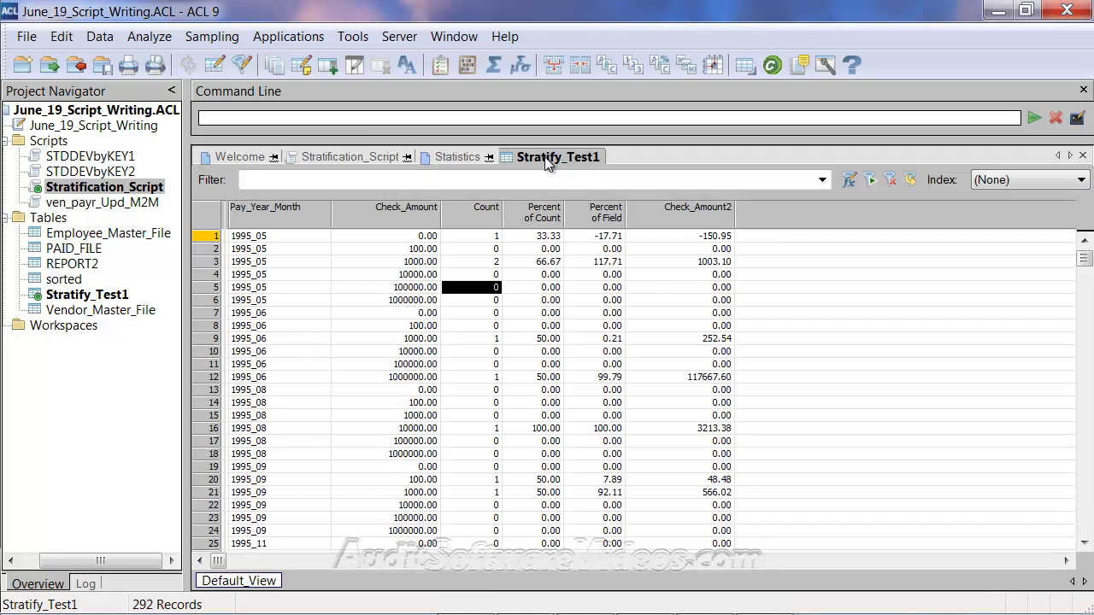
click(376, 157)
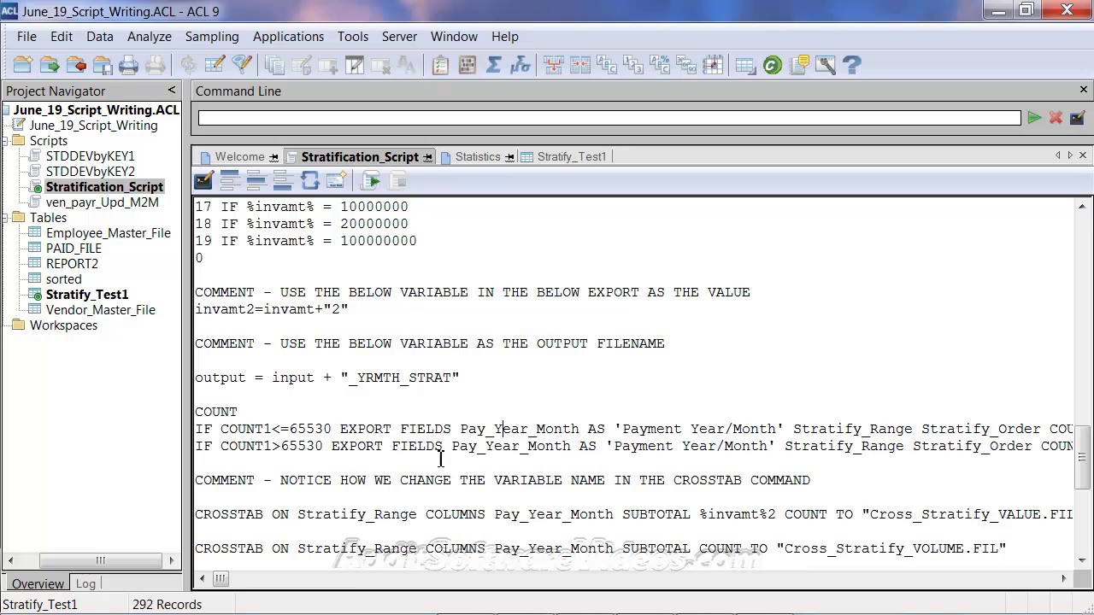
Review the script from the Stratify_Range computed field down to the CROSSTAB and DELETE commands
scroll(446, 442, down, 1)
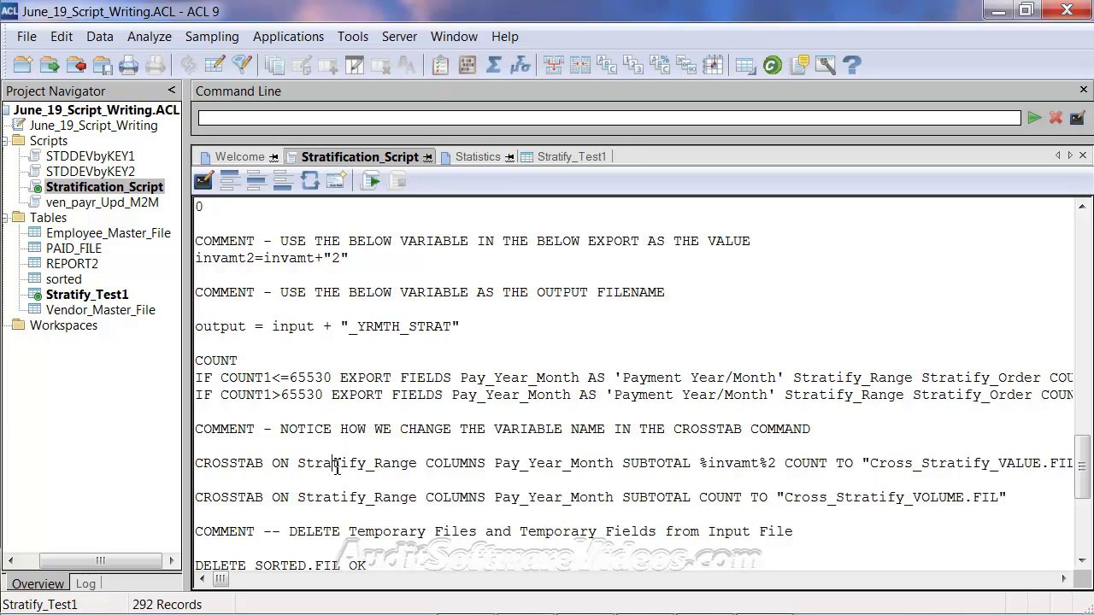
scroll(336, 469, down, 1)
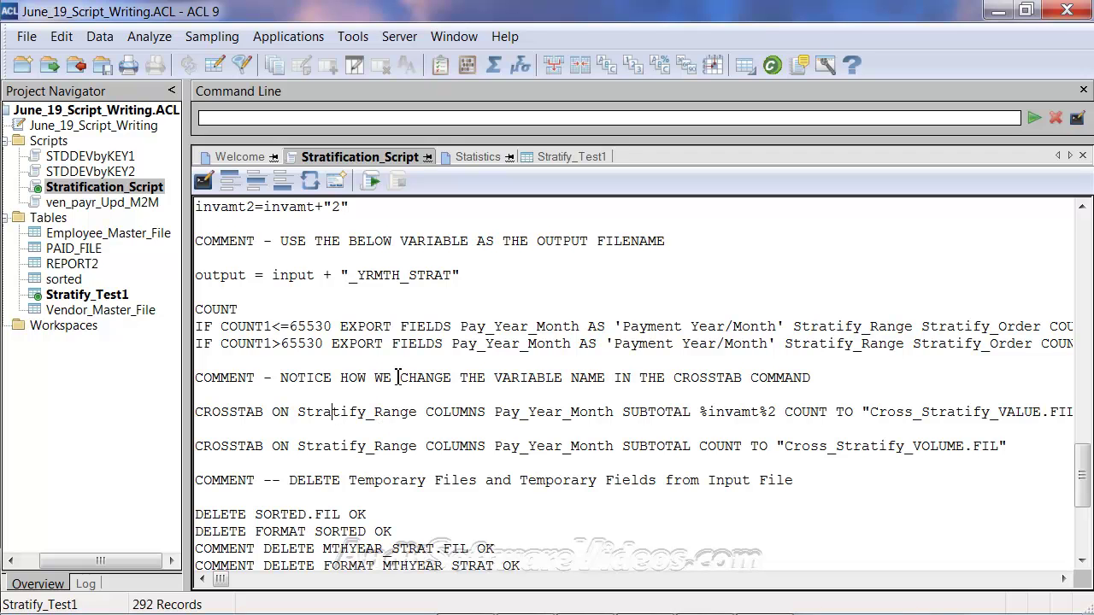
scroll(398, 377, up, 20)
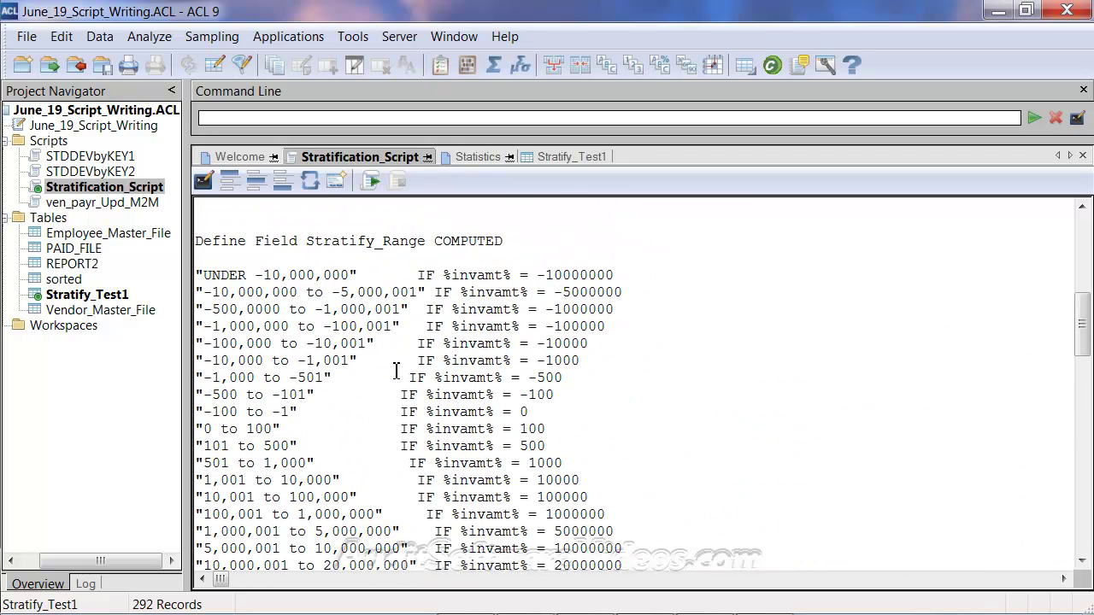
scroll(432, 443, down, 13)
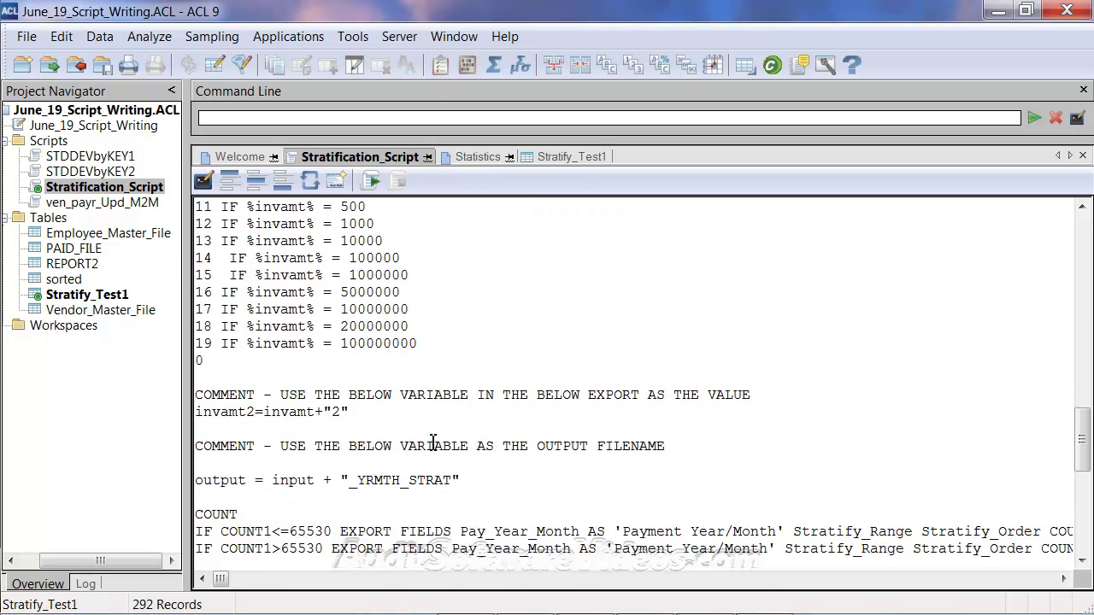
scroll(433, 443, down, 6)
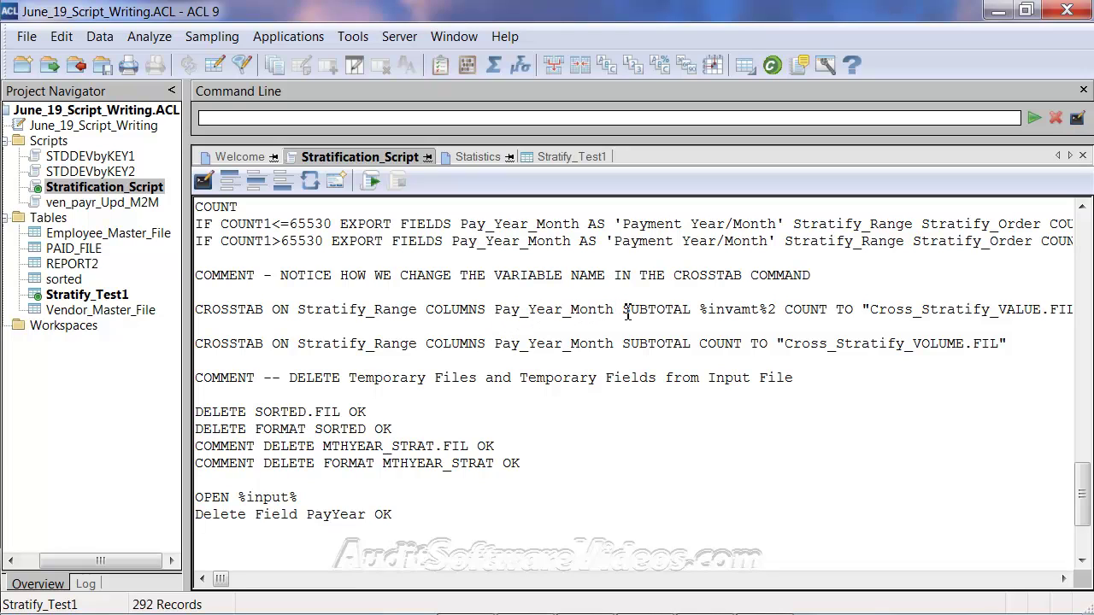
Correct the subtotal variable in the first CROSSTAB command to %invamt2%
click(704, 299)
drag(700, 309, 779, 312)
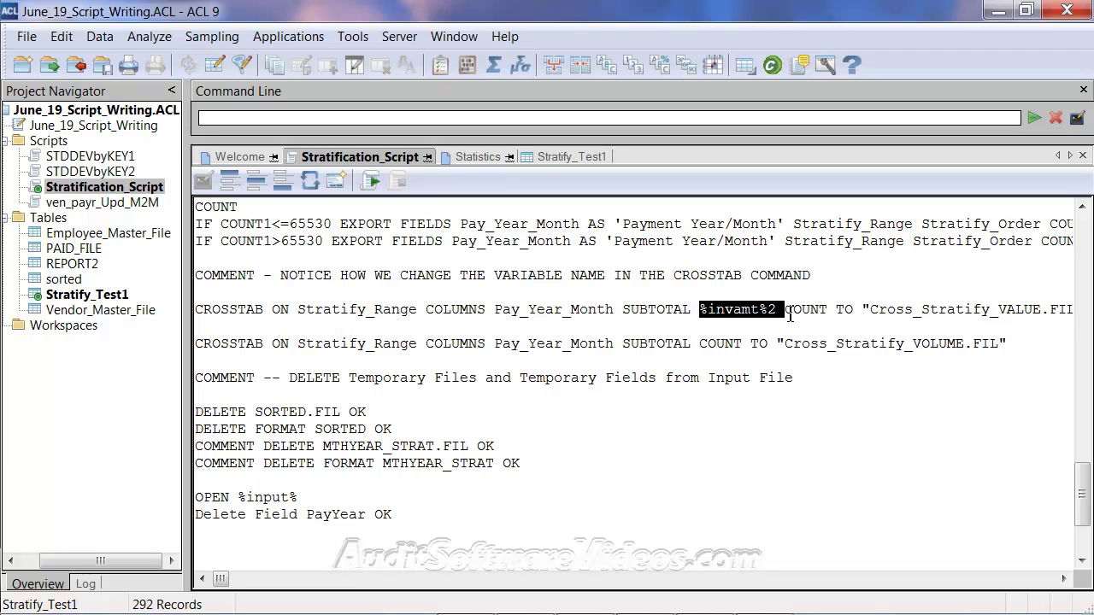
scroll(835, 311, up, 3)
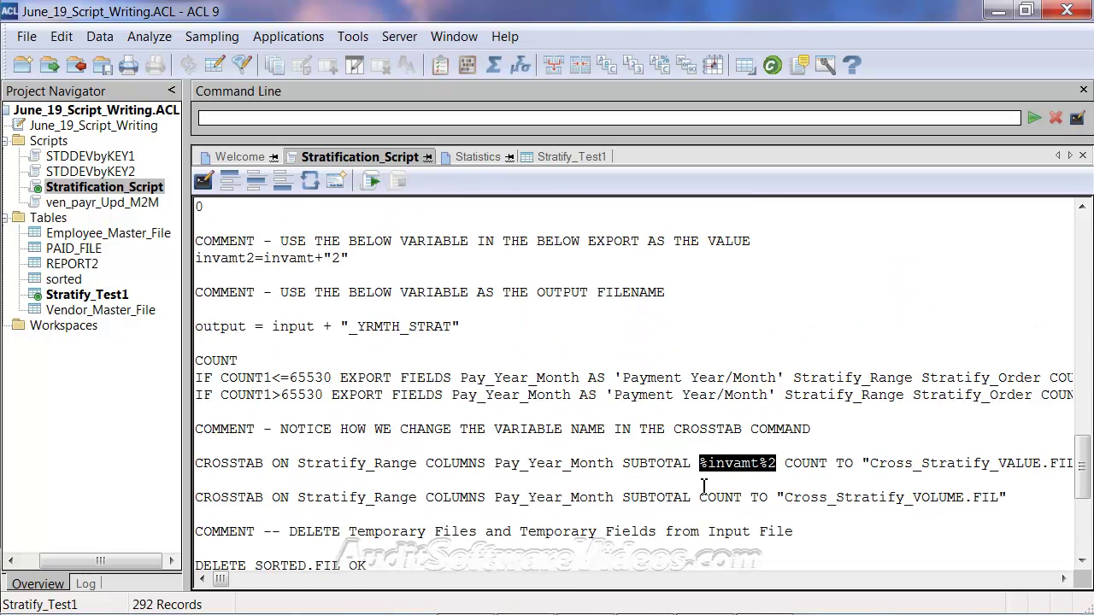
click(763, 464)
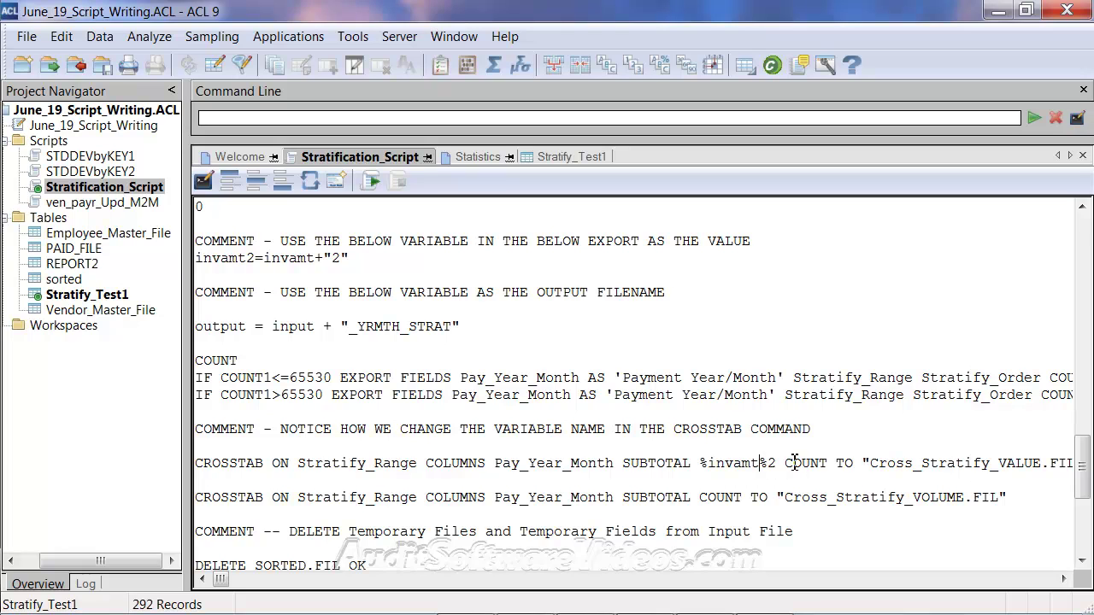
text(2)
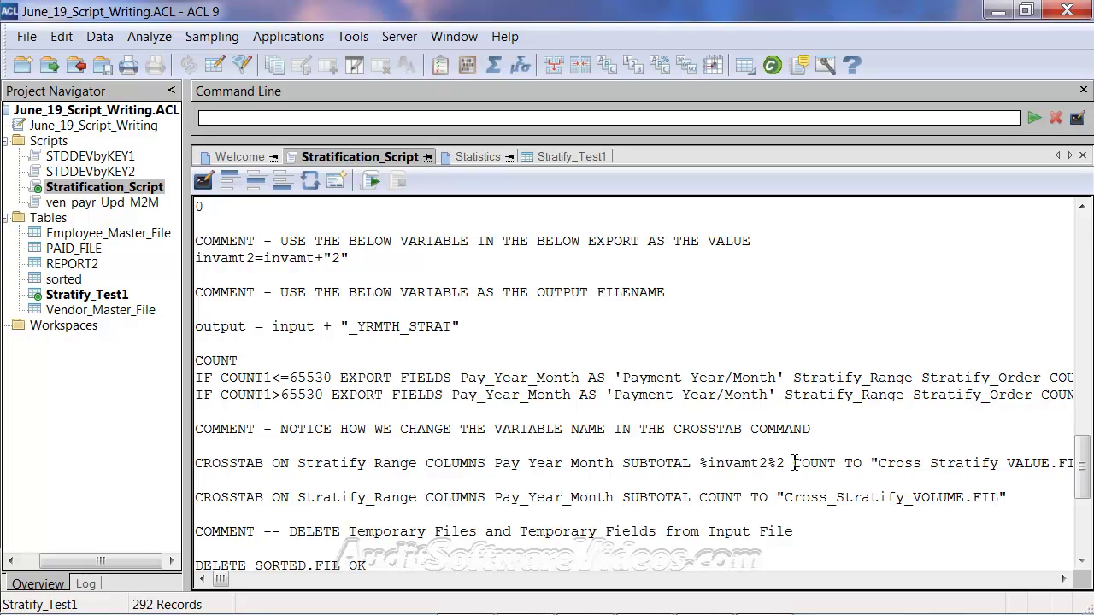
key(Right)
key(Delete)
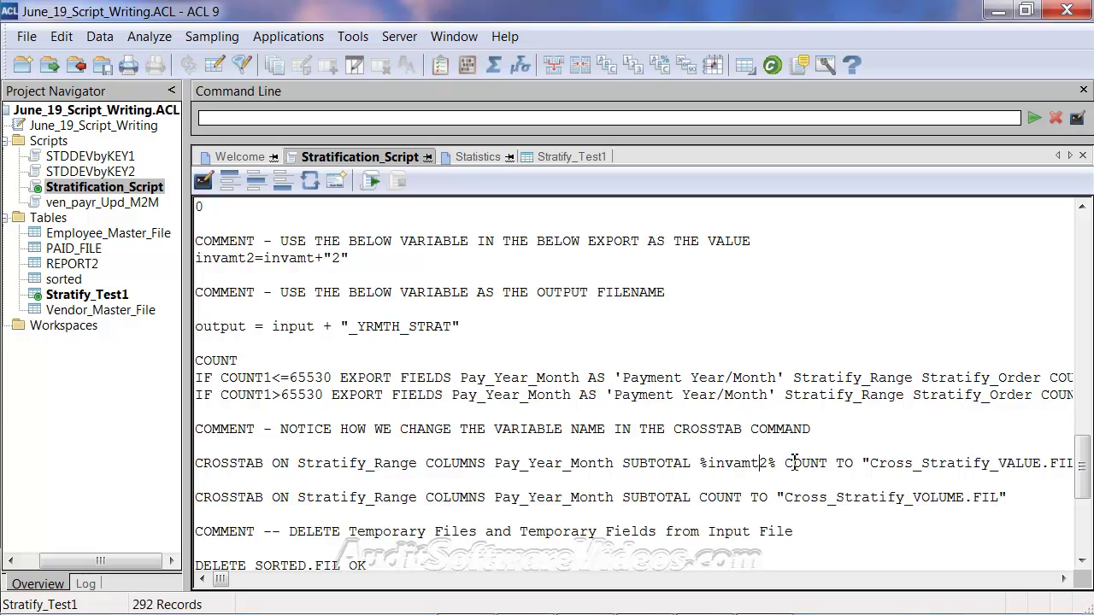
Change the subtotal variable in the first CROSSTAB command to %invamt%2
text(%)
key(Right)
key(Delete)
Highlight the %invamt%2 subtotal variable in the first CROSSTAB command, then clear the selection
key(shift+Left)
key(shift+Left)
key(shift+Left)
key(shift+Left)
key(shift+Left)
key(shift+Left)
key(shift+Left)
key(shift+Left)
key(shift+Left)
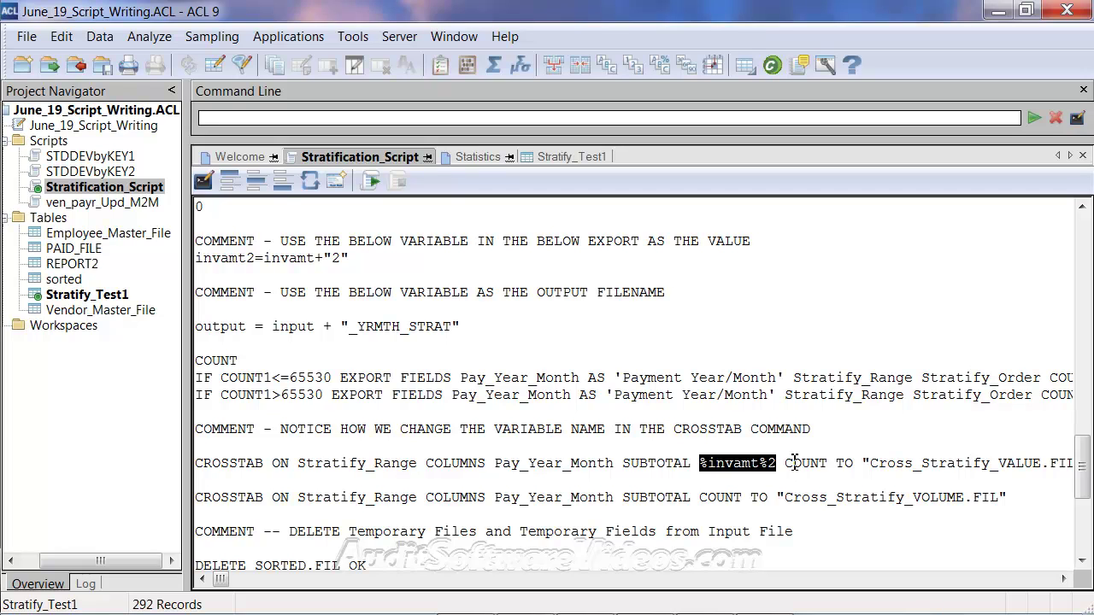
key(Left)
key(shift+Right)
key(shift+Right)
key(shift+Right)
key(shift+Right)
key(shift+Right)
key(shift+Right)
key(shift+Right)
key(shift+Right)
key(Right)
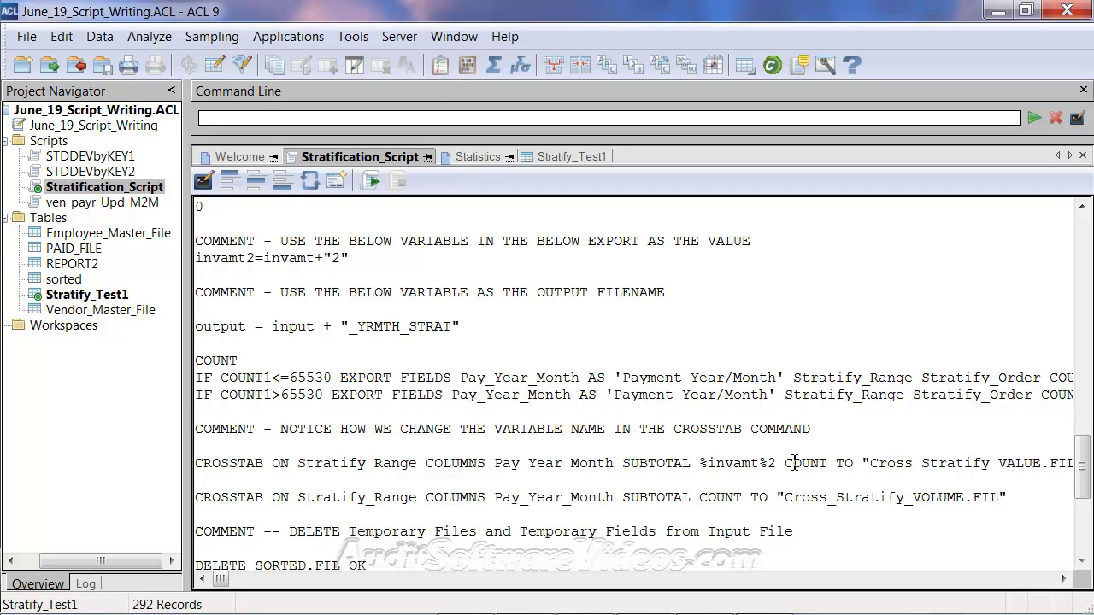
Remove COUNT from the first CROSSTAB command so that it subtotals only %invamt%2
key(Down)
key(Down)
key(Down)
key(Down)
key(Down)
key(Up)
key(Up)
click(701, 466)
drag(701, 466, 775, 465)
click(786, 466)
key(Delete)
key(Delete)
key(Delete)
key(Delete)
key(Delete)
key(Delete)
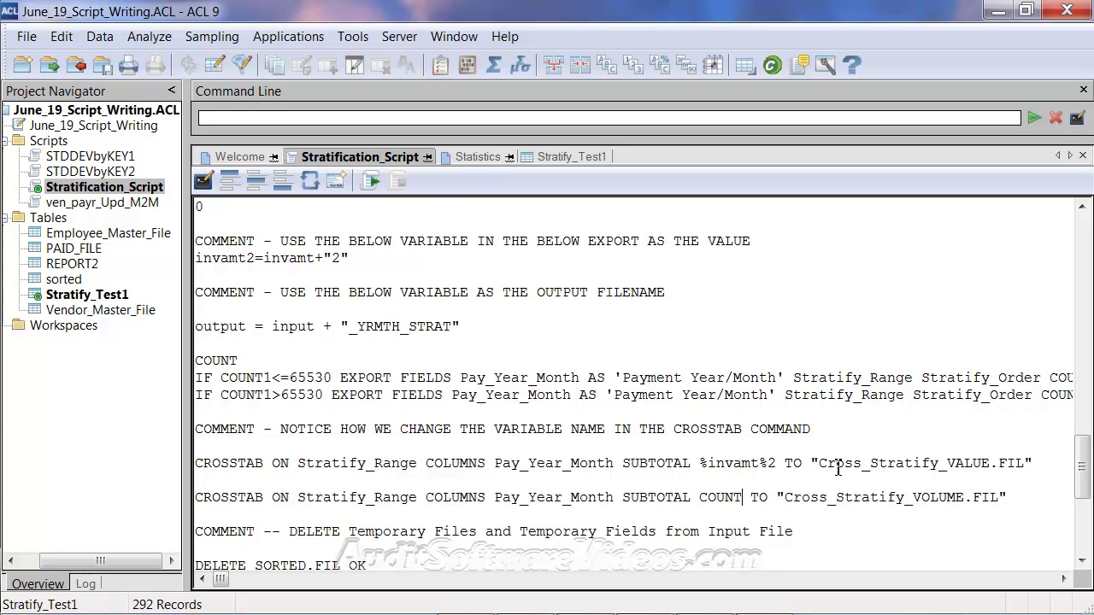
Highlight the COUNT subtotal in the second CROSSTAB command, then clear the selection
key(shift+Left)
key(shift+Left)
key(shift+Left)
key(shift+Left)
key(shift+Left)
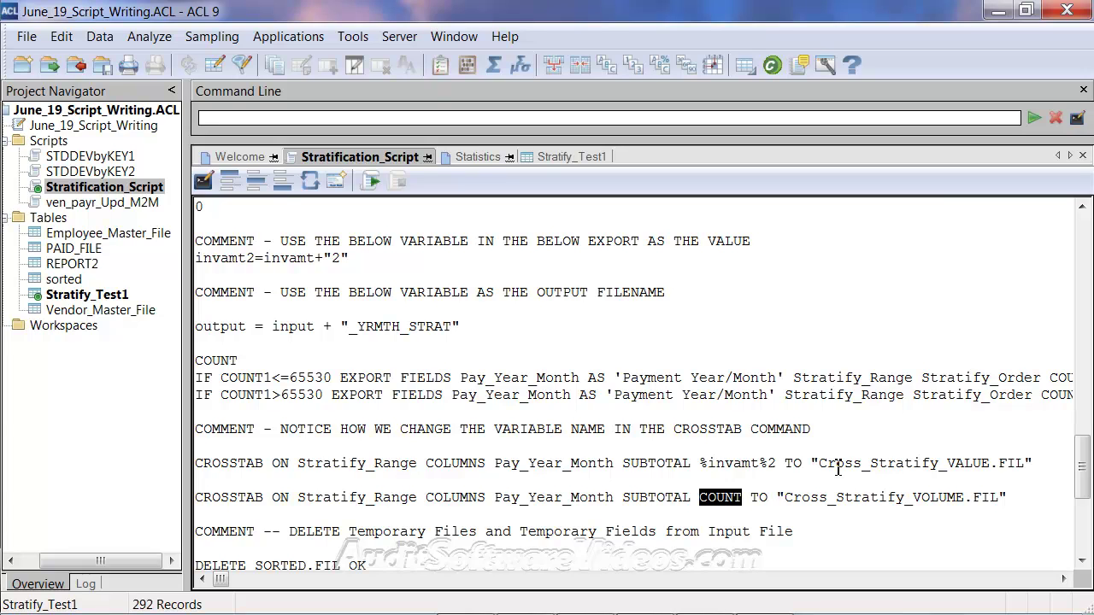
key(Right)
key(Right)
key(Right)
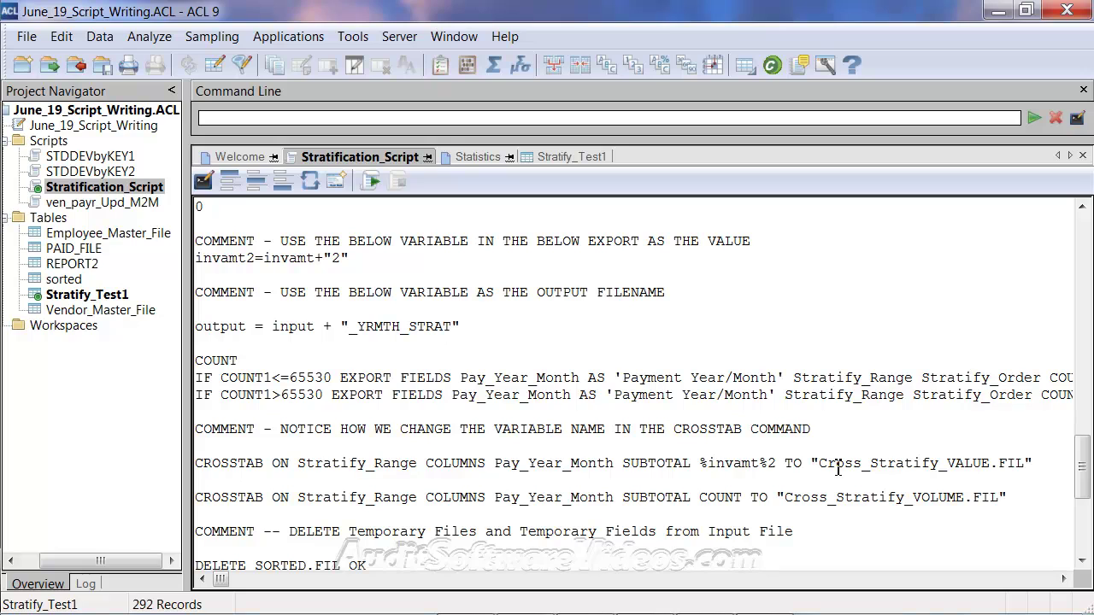
Review the cleanup section below the CROSSTAB commands, highlighting the four DELETE lines for the SORTED and MTHYEAR_STRAT files
key(Down)
key(Down)
key(Down)
key(Down)
key(Down)
key(Down)
key(Down)
key(Down)
key(Down)
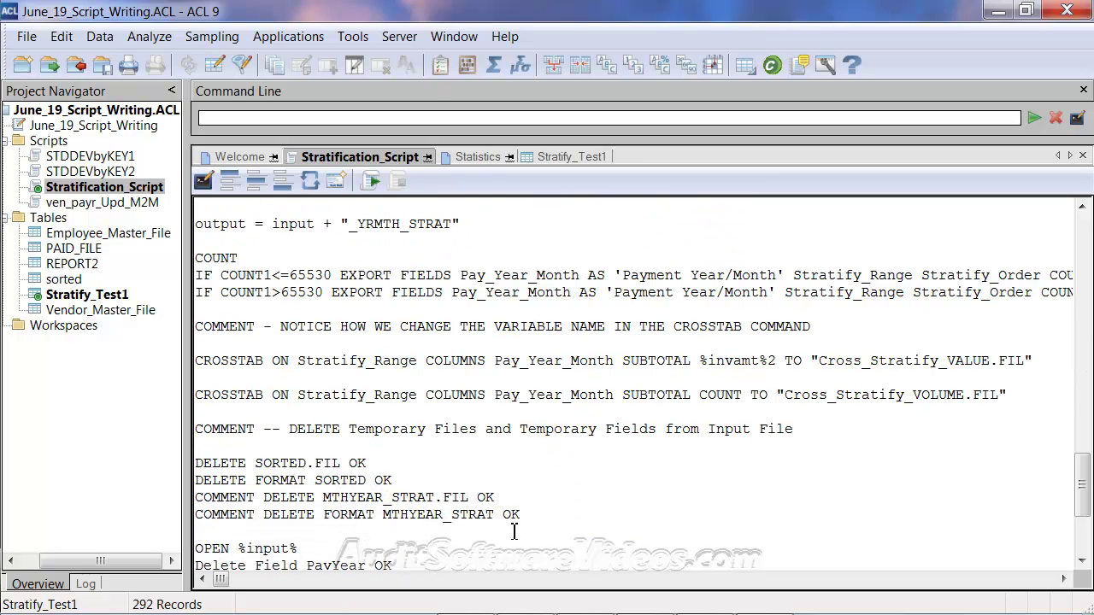
drag(563, 523, 148, 471)
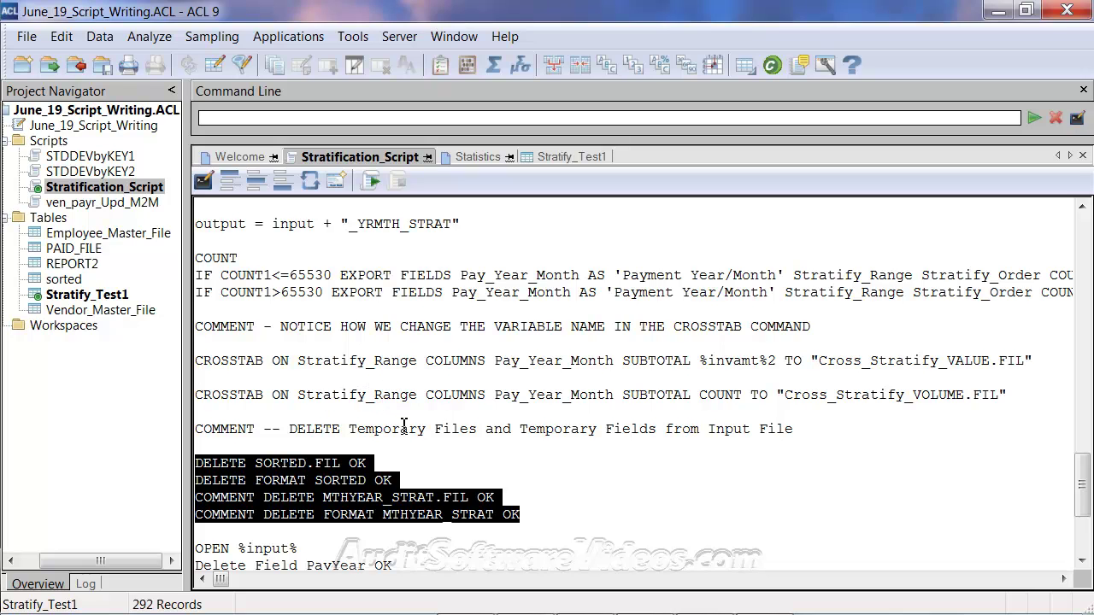
scroll(403, 422, down, 1)
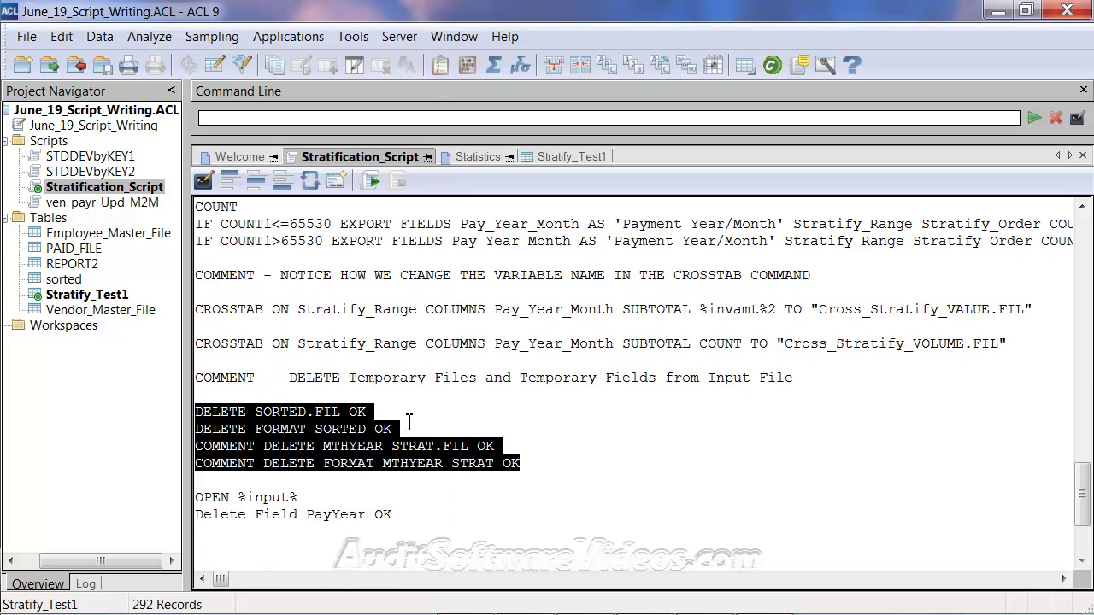
Close Stratification_Script with its changes saved and run it
click(1082, 156)
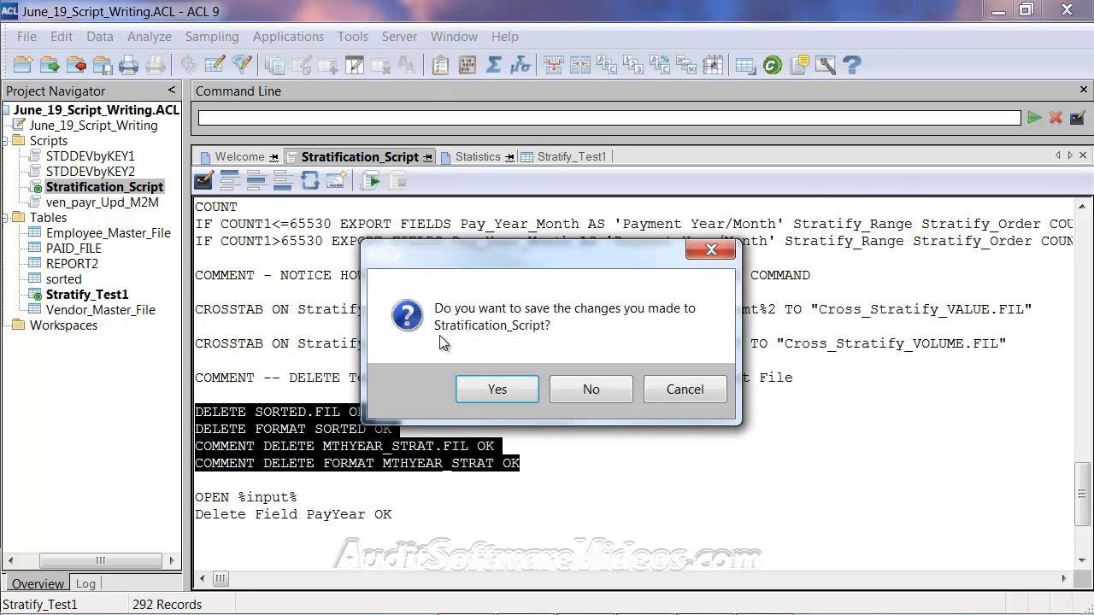
click(490, 391)
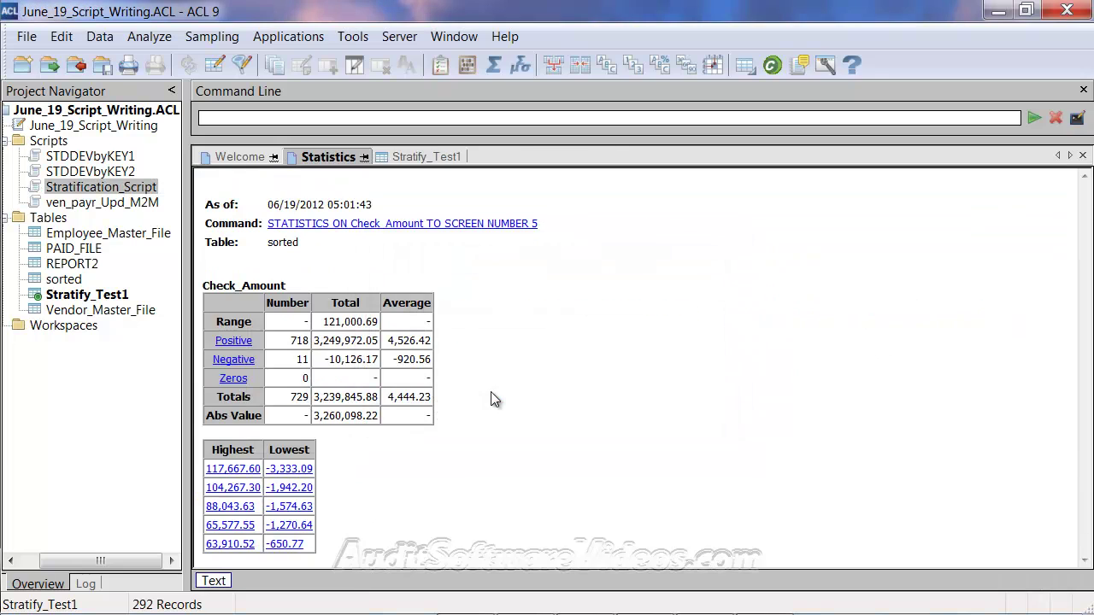
right_click(109, 195)
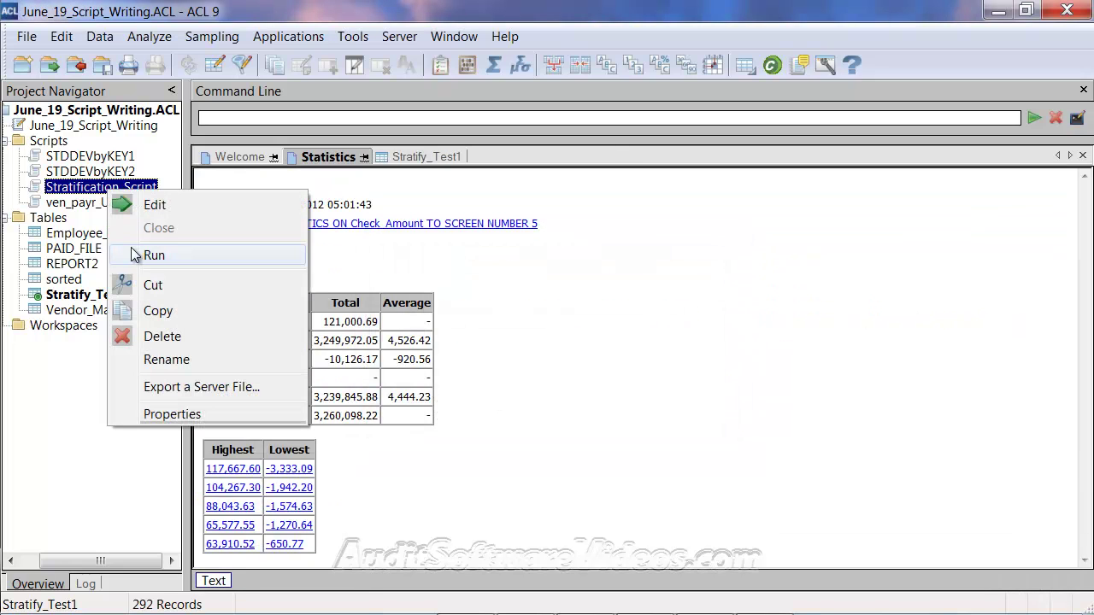
click(151, 256)
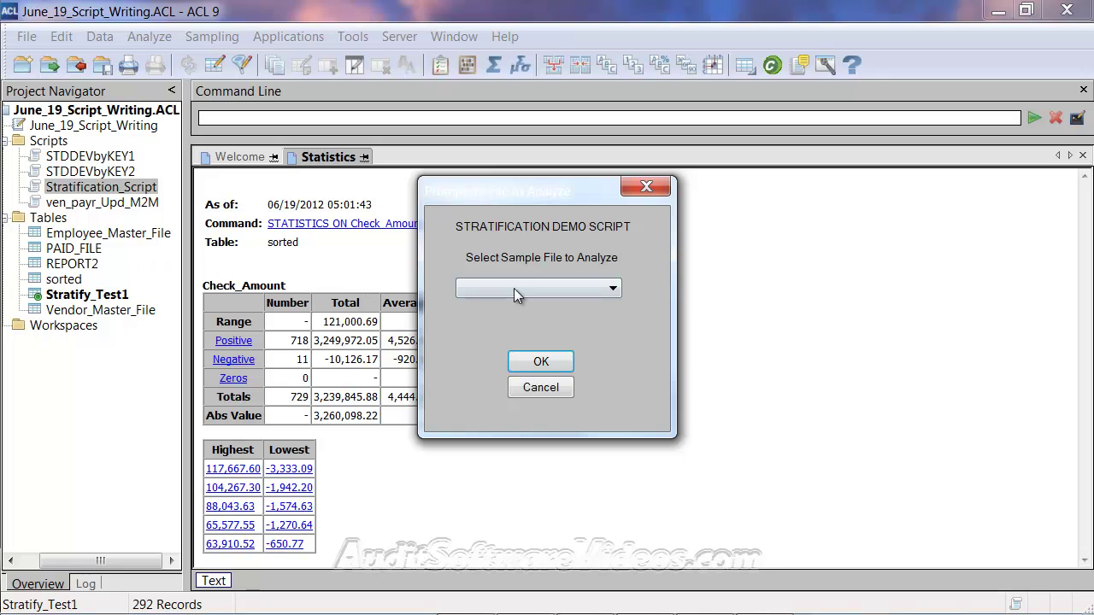
Run the stratification on PAID_FILE with Check_Amount as the amount field and Entered_Date as the date field
click(519, 287)
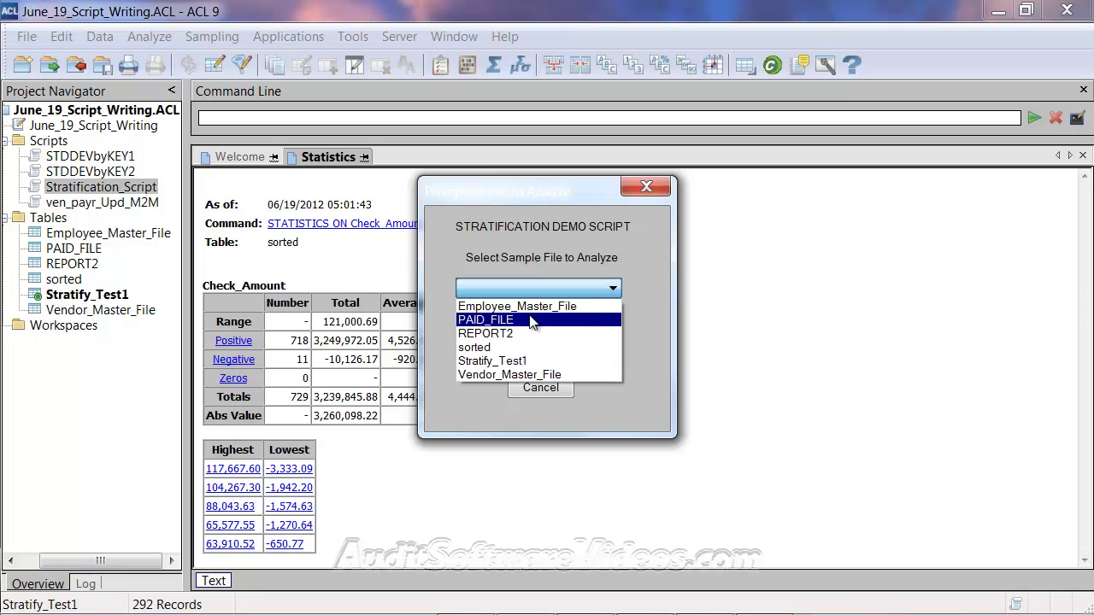
click(530, 320)
click(540, 362)
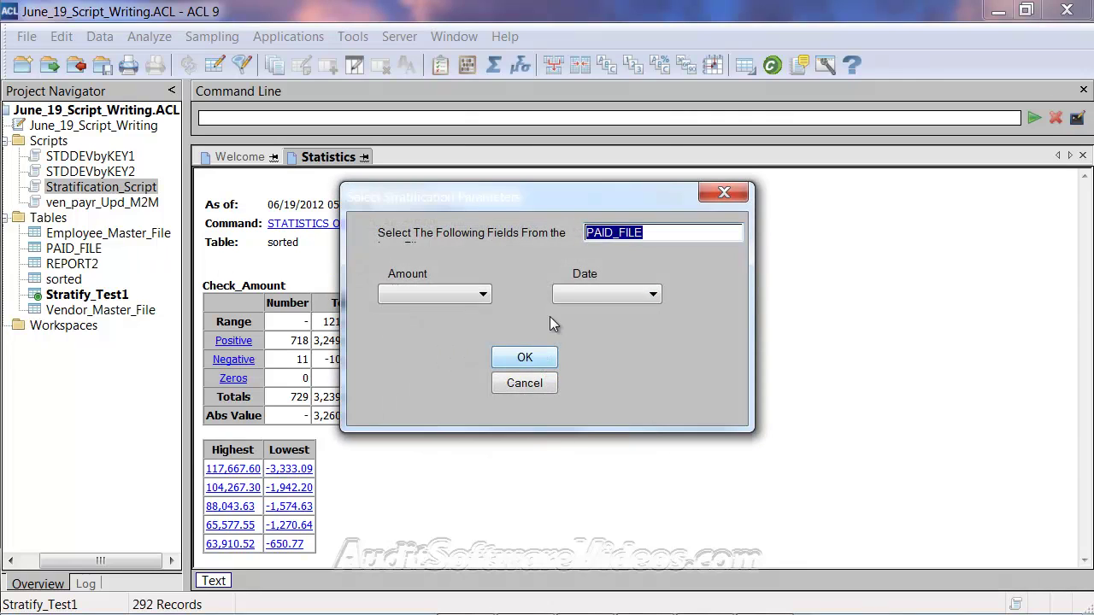
click(468, 294)
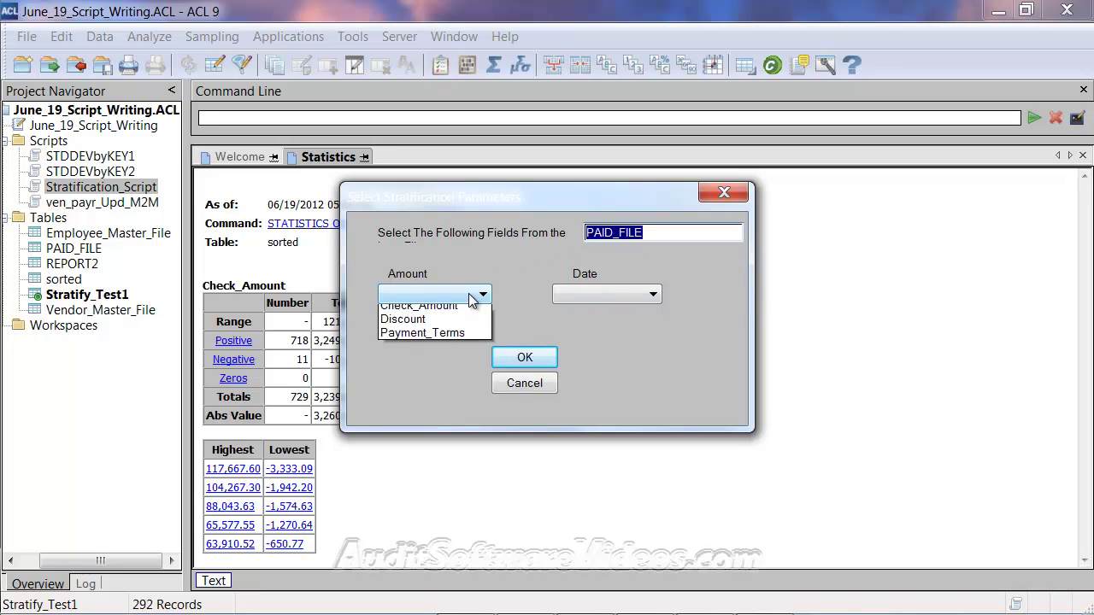
click(461, 308)
click(583, 299)
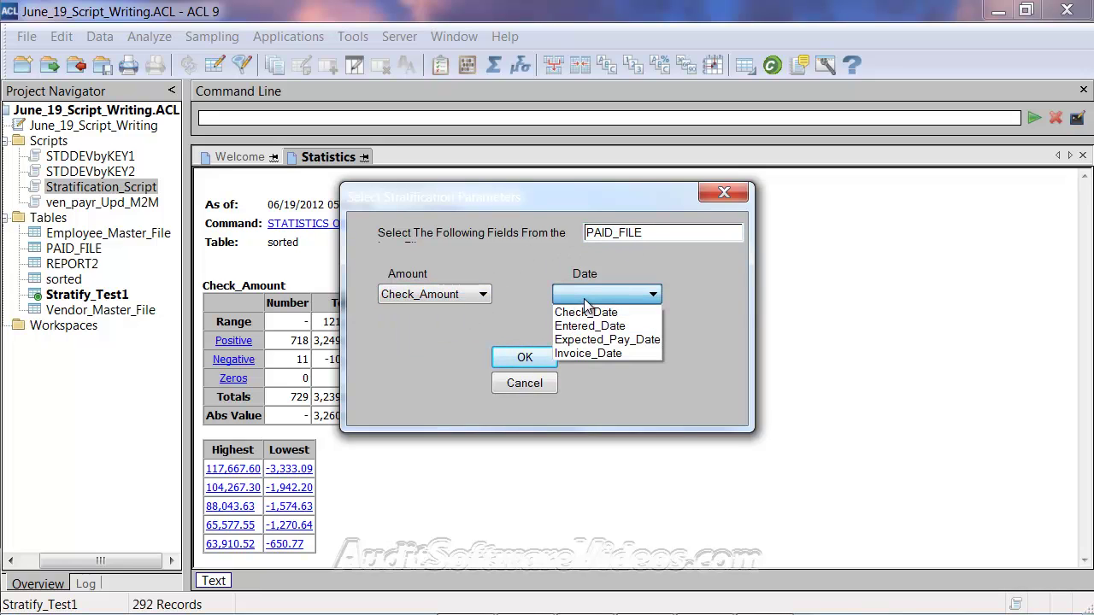
click(588, 322)
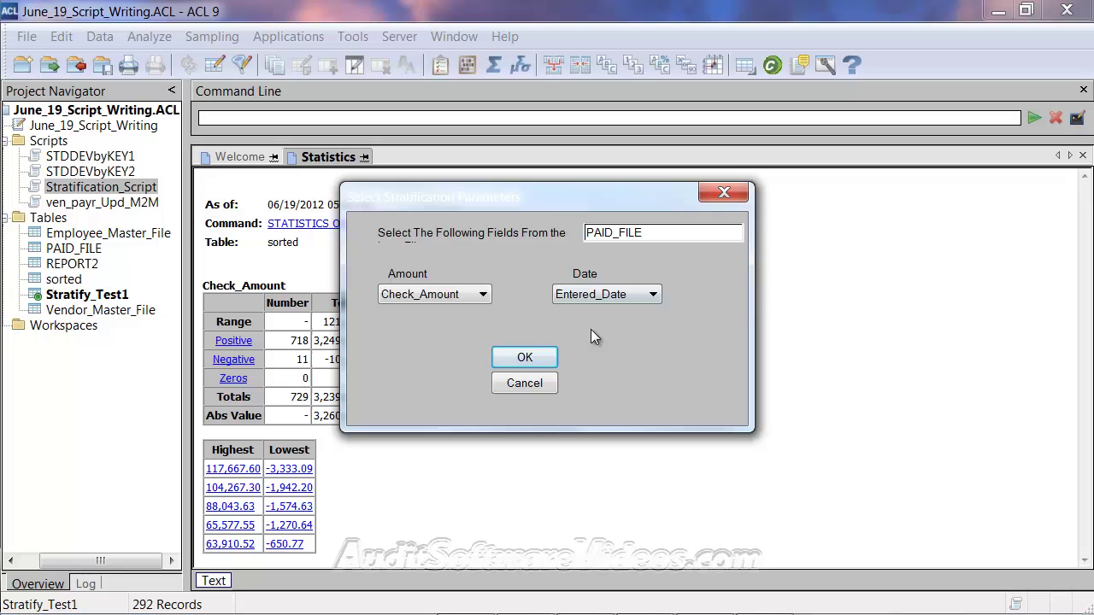
click(525, 357)
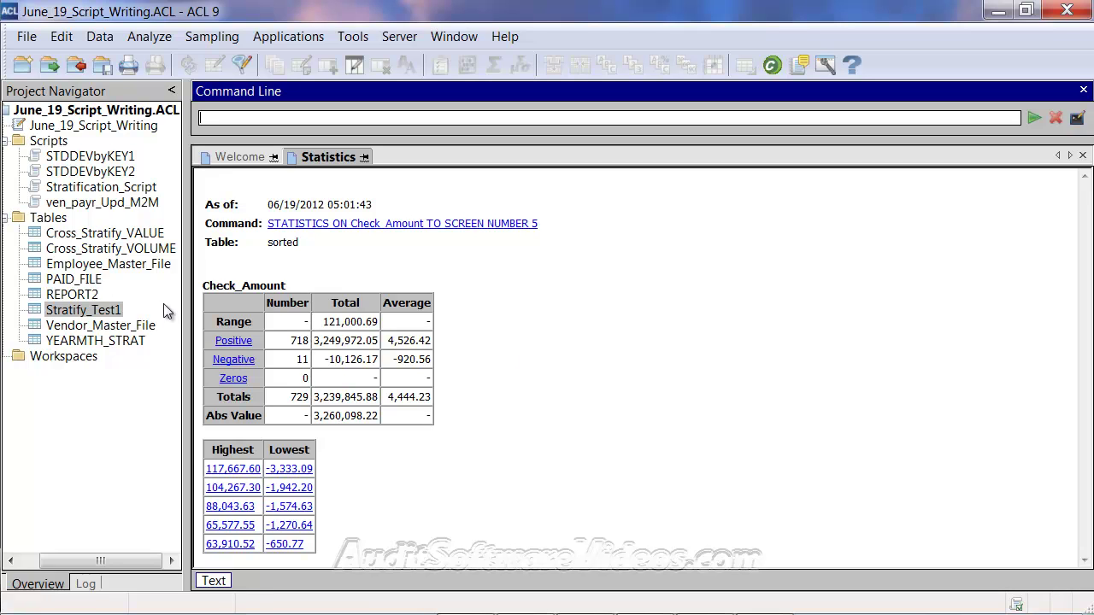
Examine the YEARMTH_STRAT table, then the Stratify_Range column of the Cross_Stratify_VALUE table
double_click(117, 342)
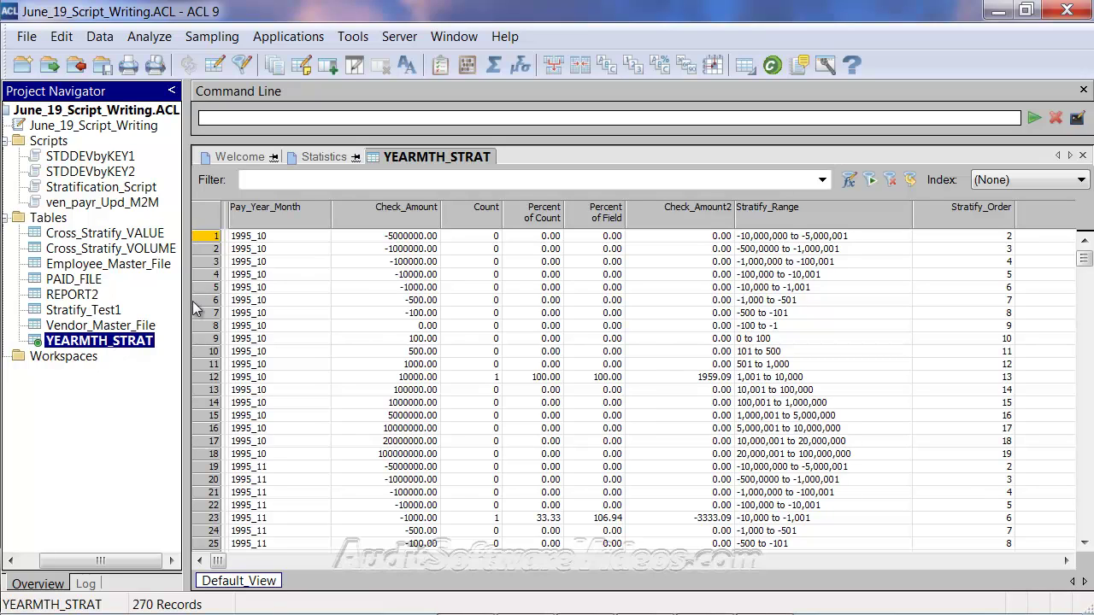
double_click(128, 238)
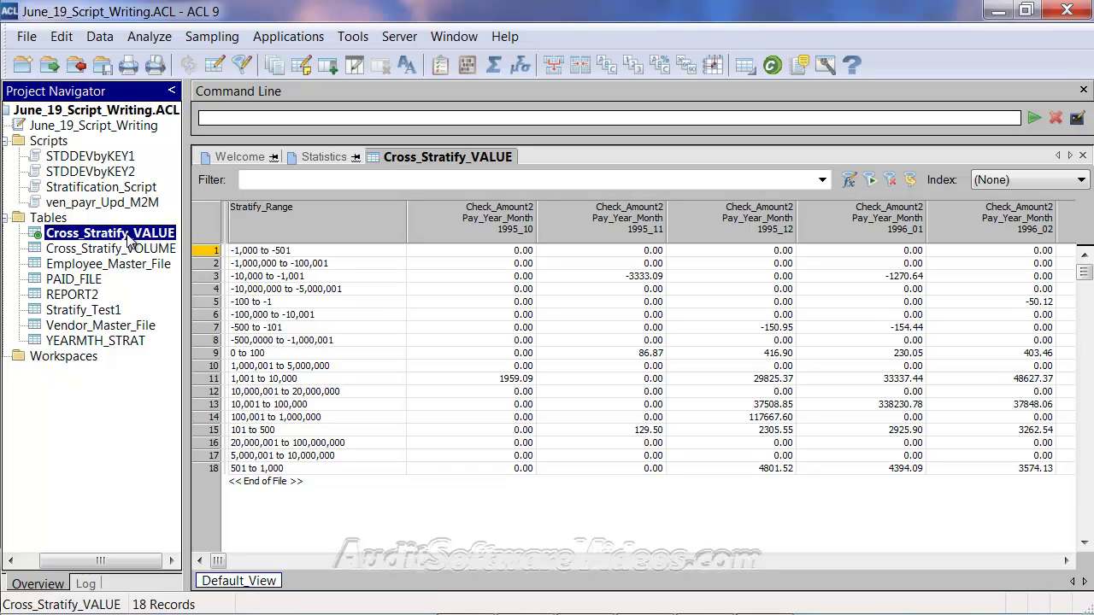
click(272, 251)
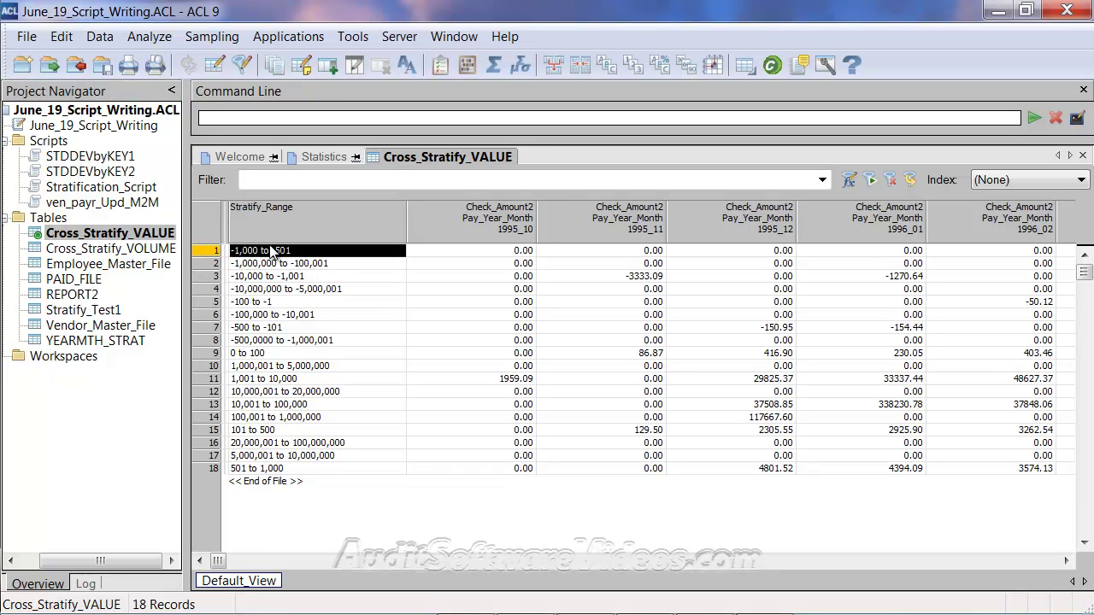
drag(272, 256, 267, 470)
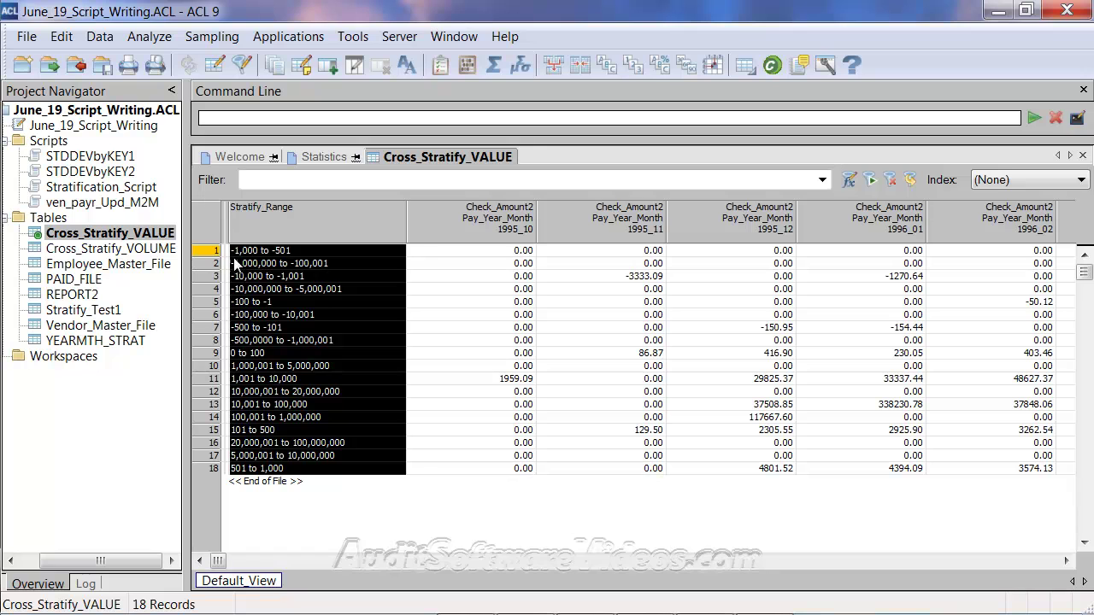
click(265, 276)
Inspect the row, column and subtotal options of the Cross-tabulate command, then leave it without running
click(150, 36)
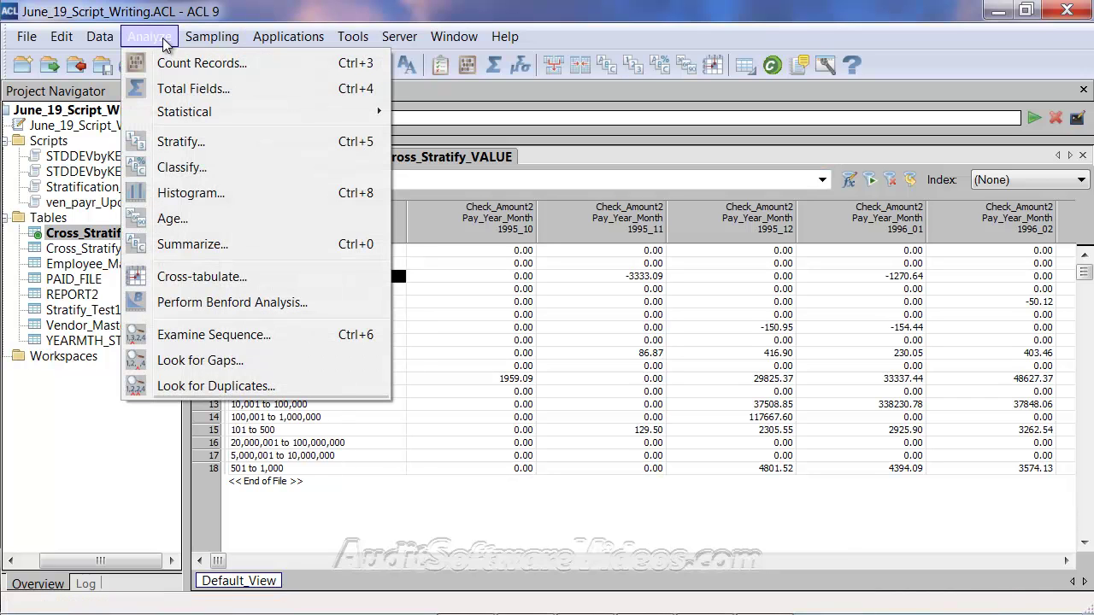
click(186, 277)
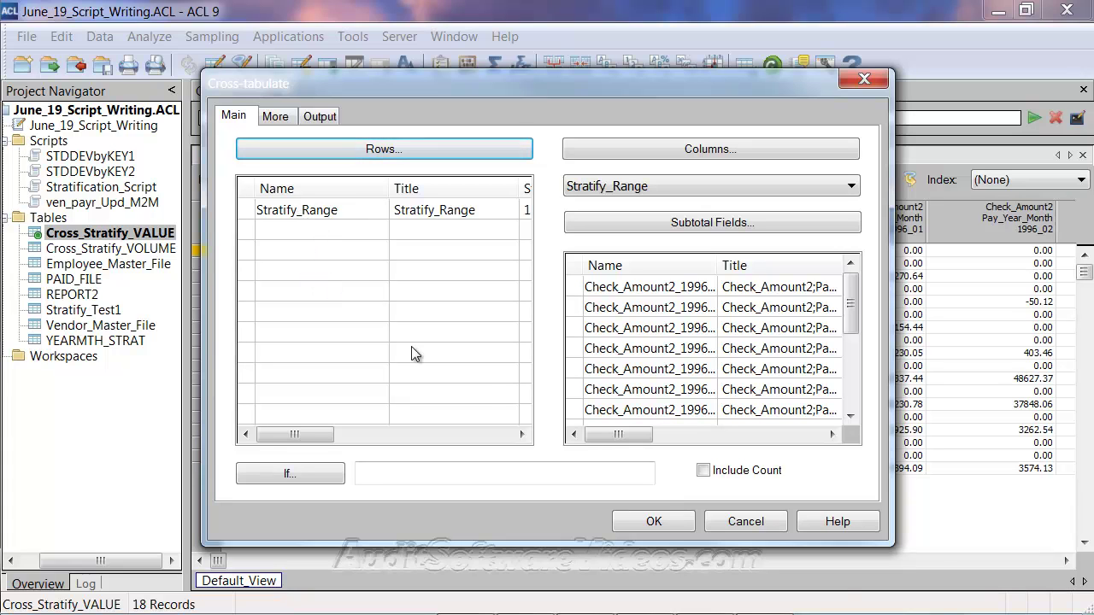
click(744, 520)
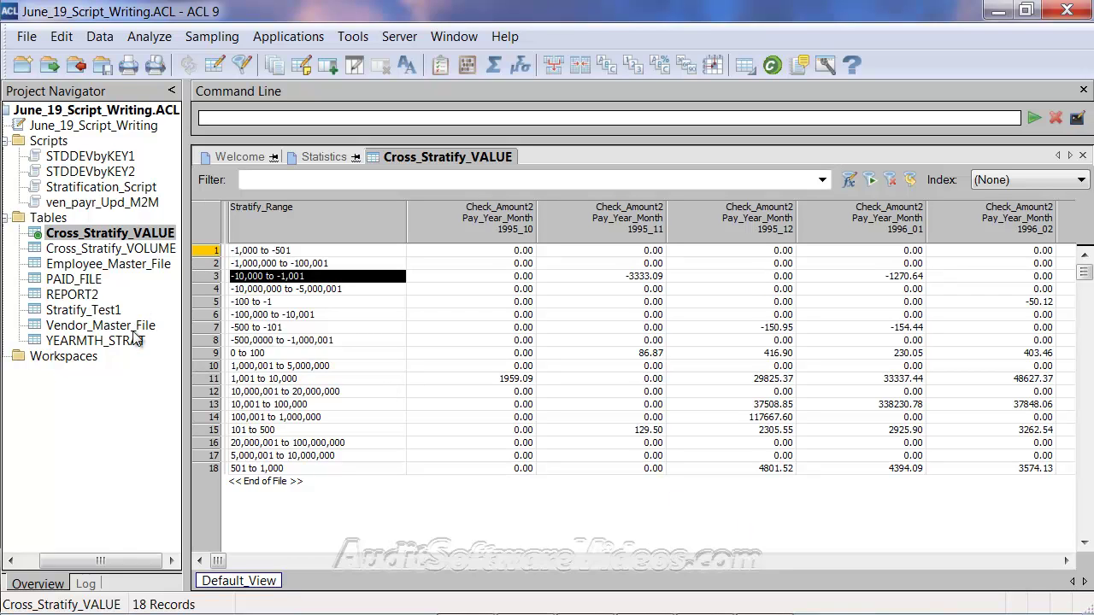
Open Stratification_Script and examine the Stratify_Order field definition and the export and CROSSTAB commands below it
double_click(136, 186)
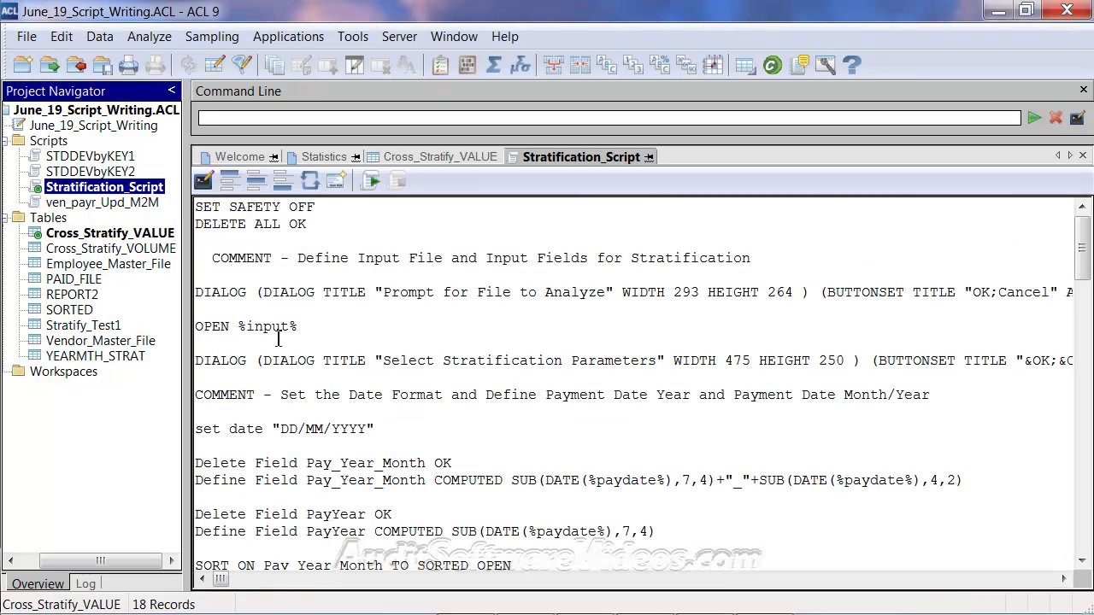
scroll(279, 339, down, 5)
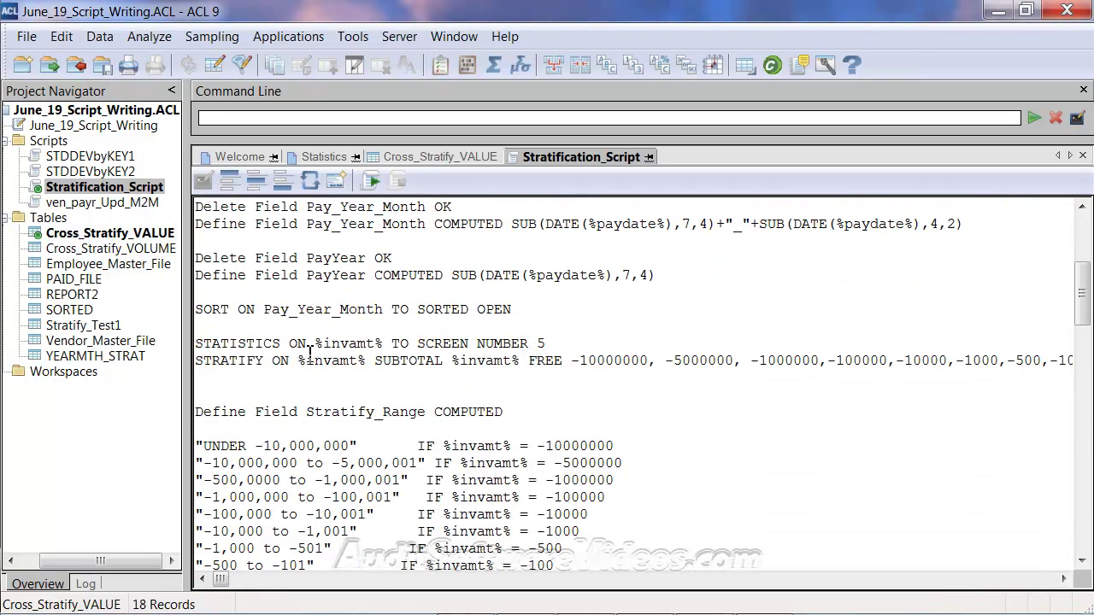
scroll(310, 350, down, 10)
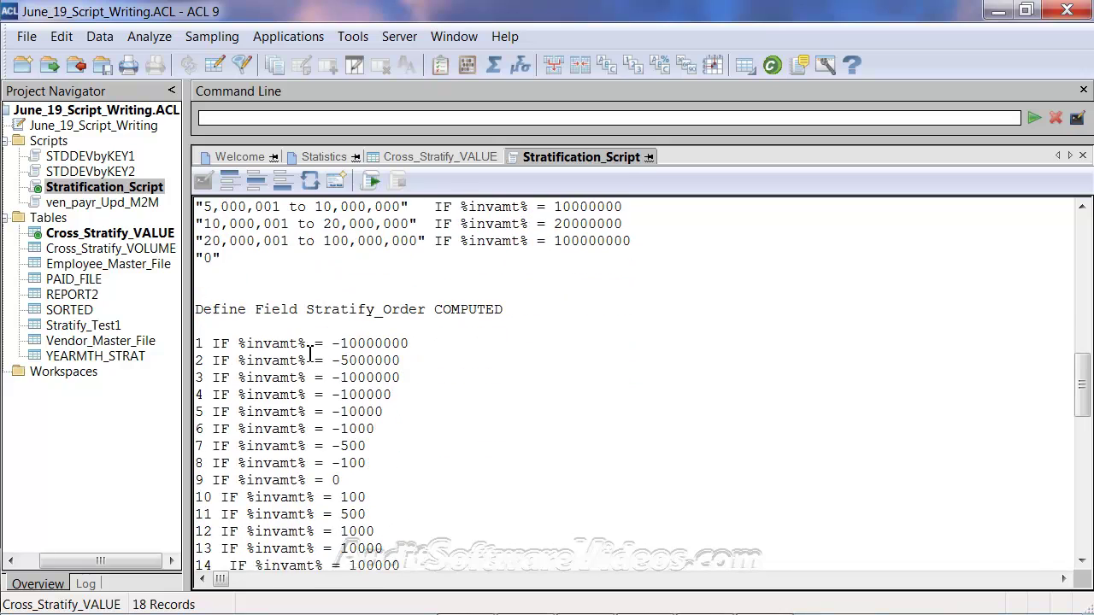
scroll(310, 352, down, 1)
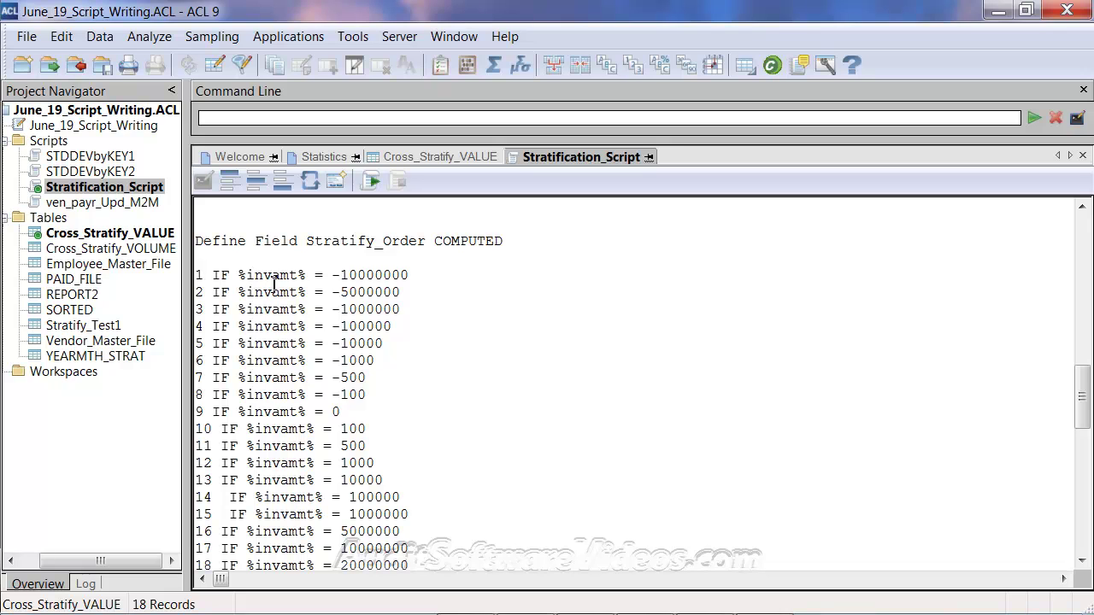
scroll(273, 290, down, 2)
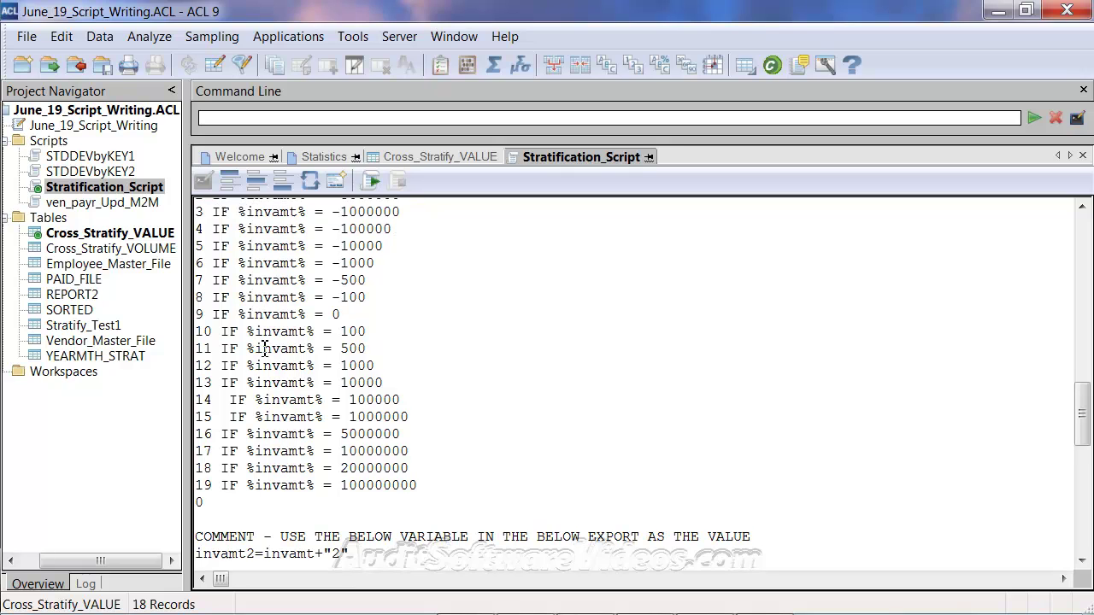
scroll(265, 349, up, 2)
scroll(277, 332, up, 1)
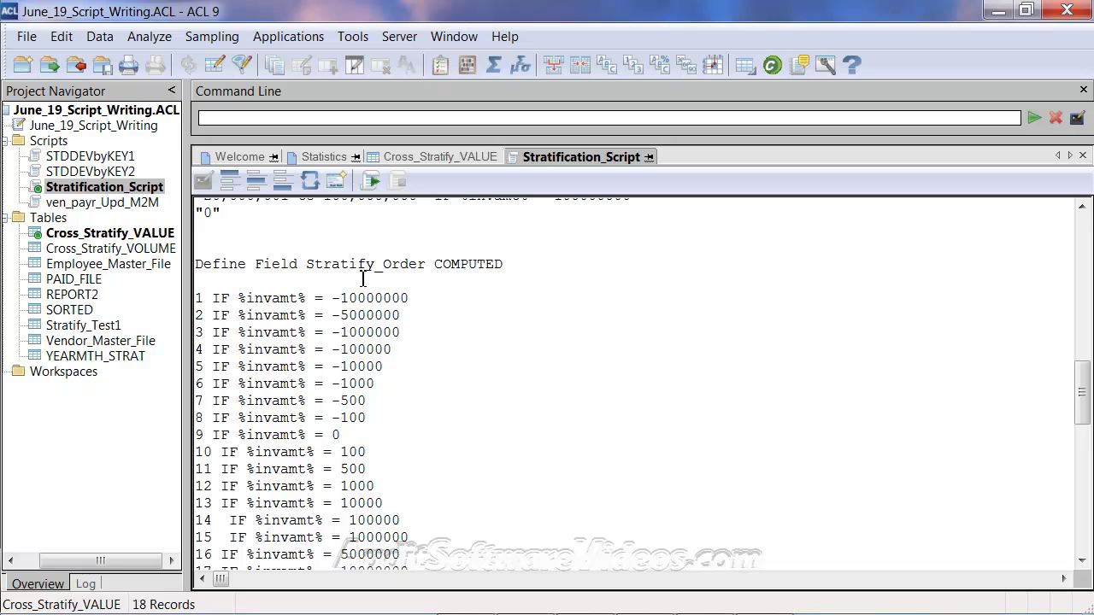
scroll(363, 278, down, 5)
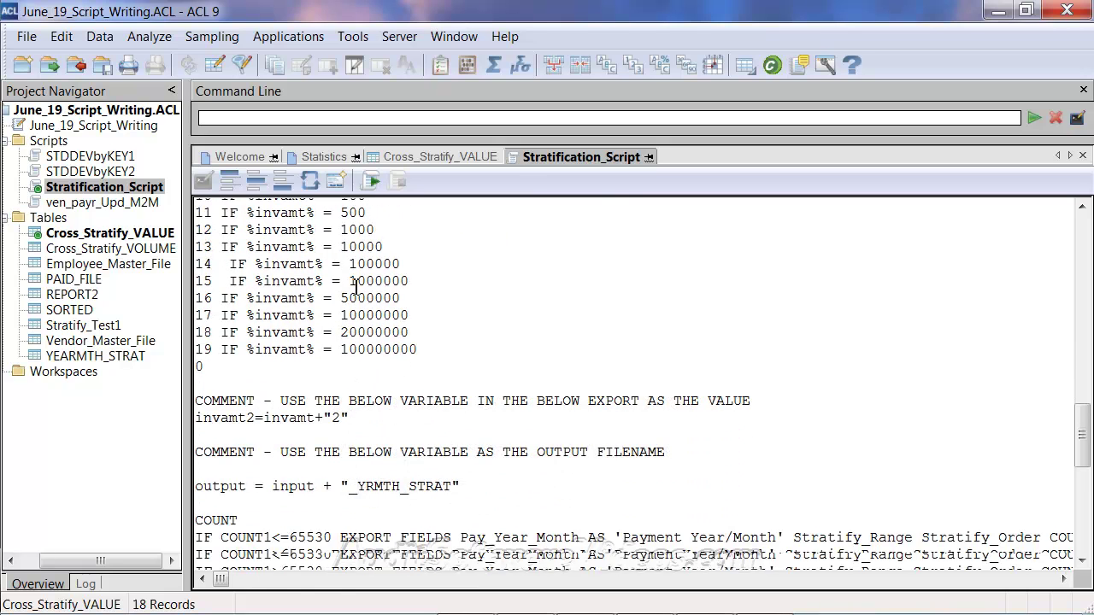
scroll(357, 287, down, 5)
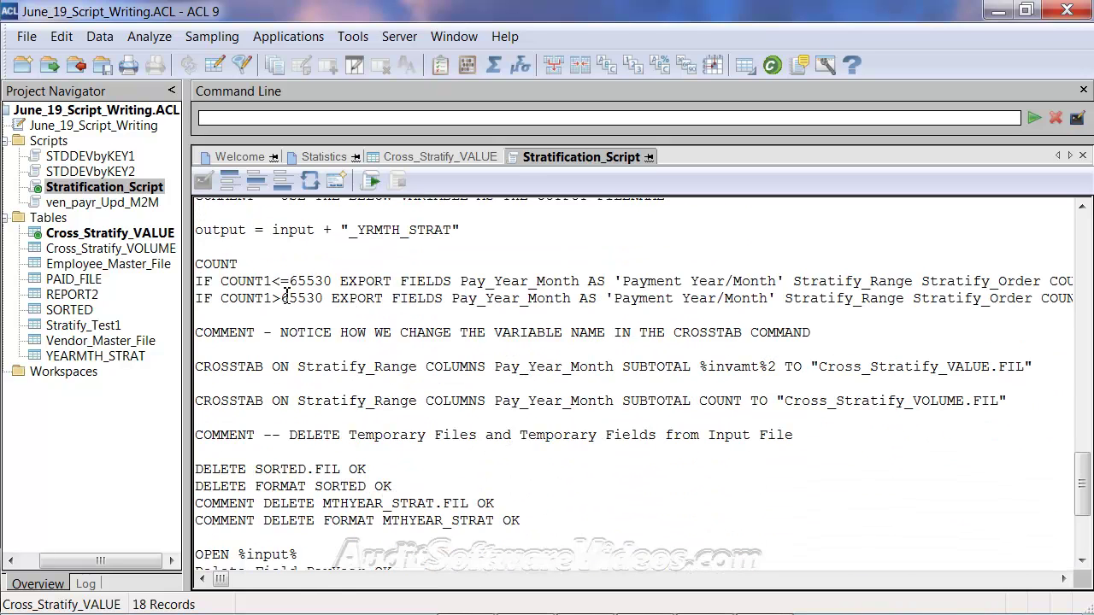
Insert the line "DELETE FIELD Stratify_Order_CHR OK" above the first CROSSTAB command
click(232, 350)
key(Return)
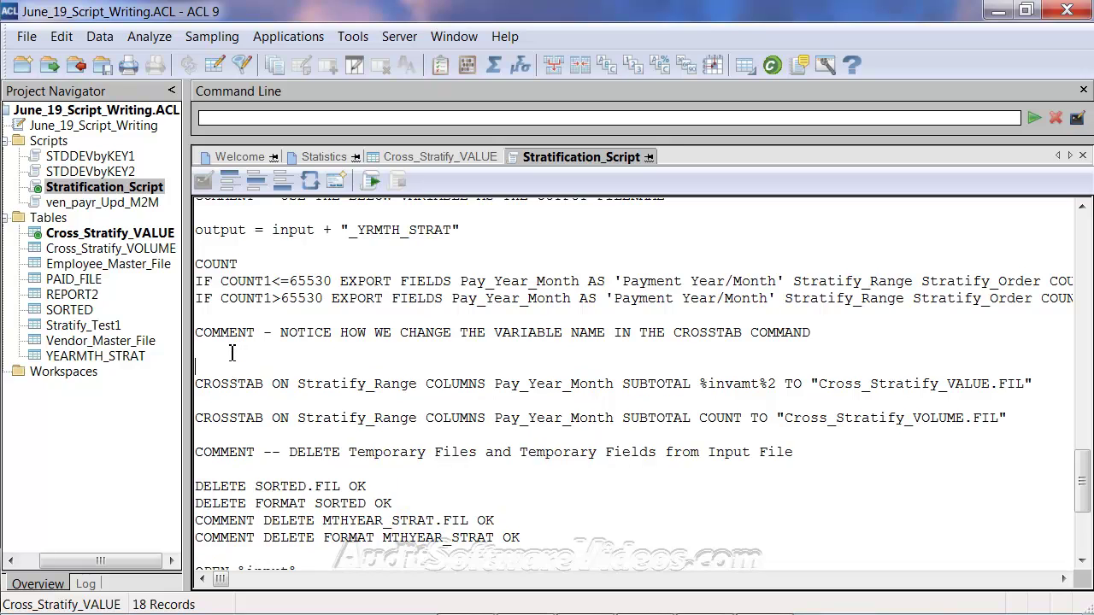
key(Return)
key(Return)
text(DELETE )
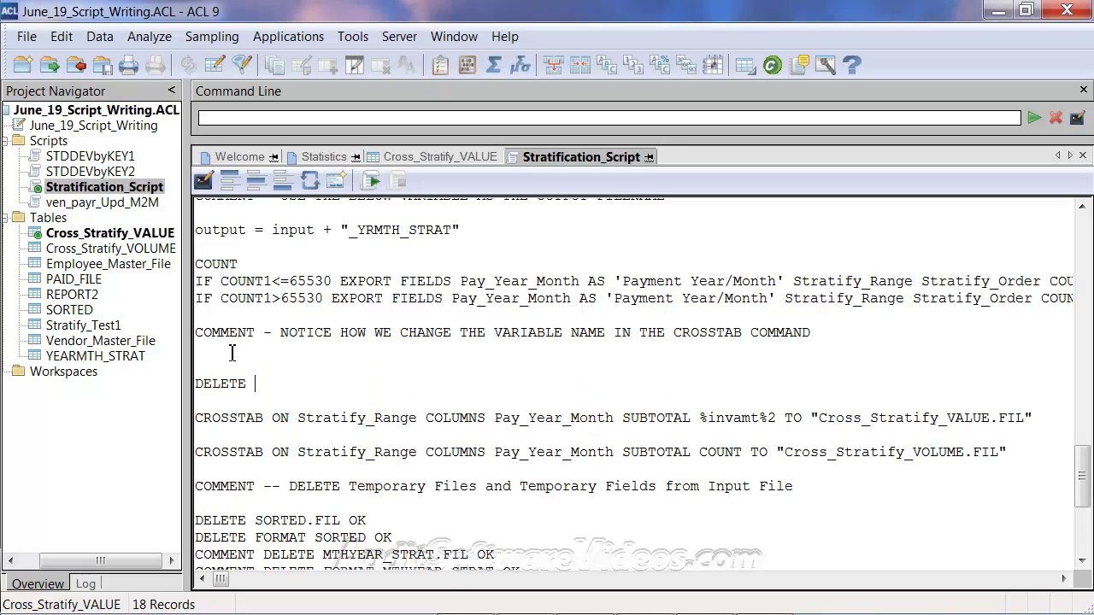
text(FIELD Stratify_Order)
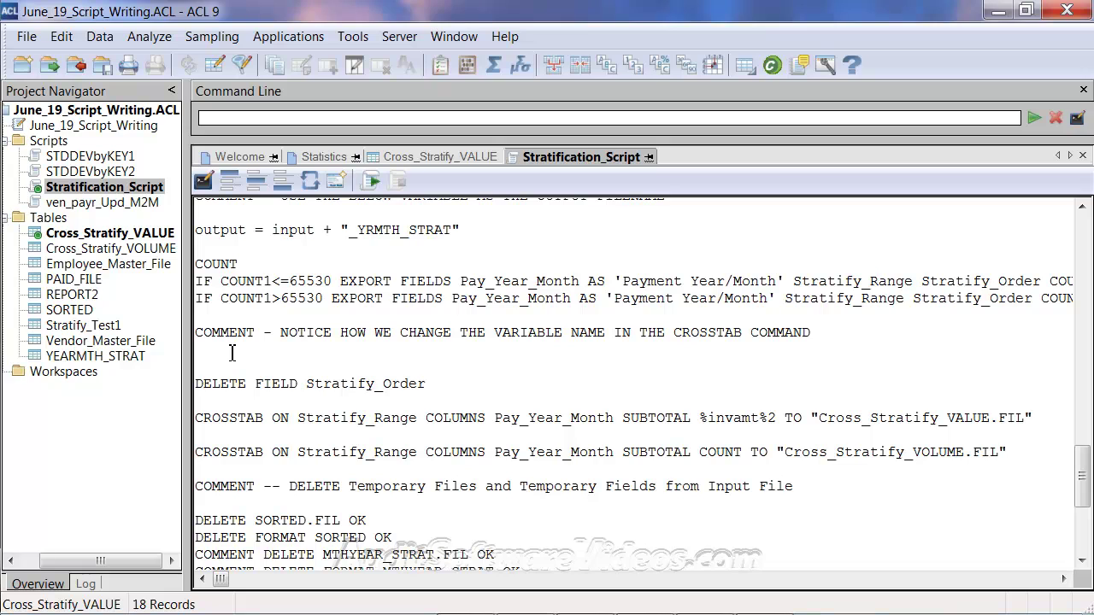
text(_CHR OK)
Duplicate the DELETE FIELD line below itself and change the copy to "DEFINE FIELD Stratify_Order_CHR STR("
key(shift+Home)
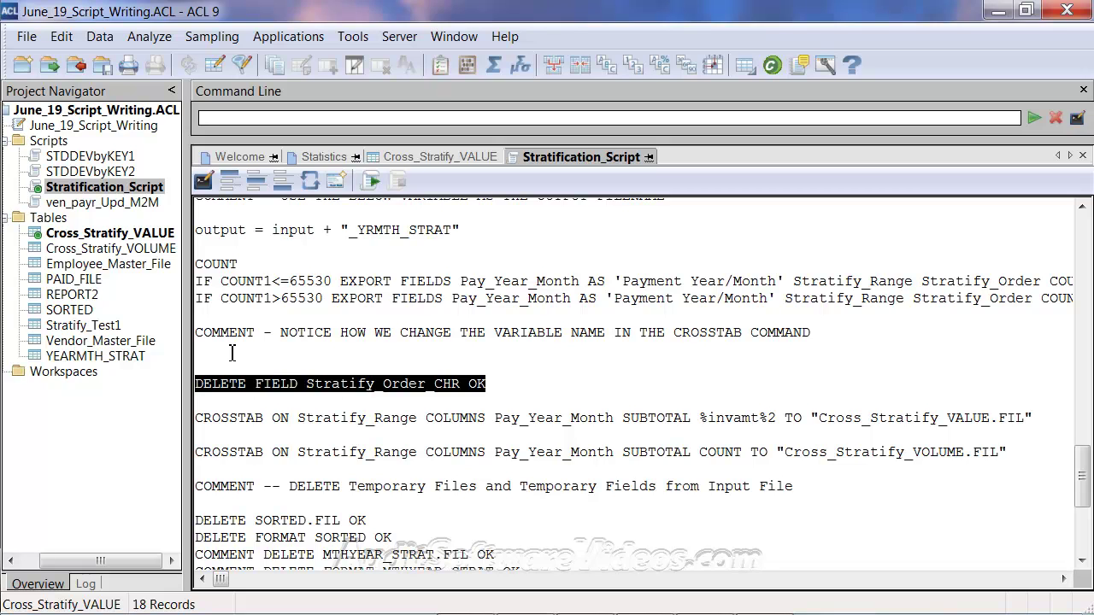
key(ctrl+c)
key(End)
key(Return)
key(ctrl+v)
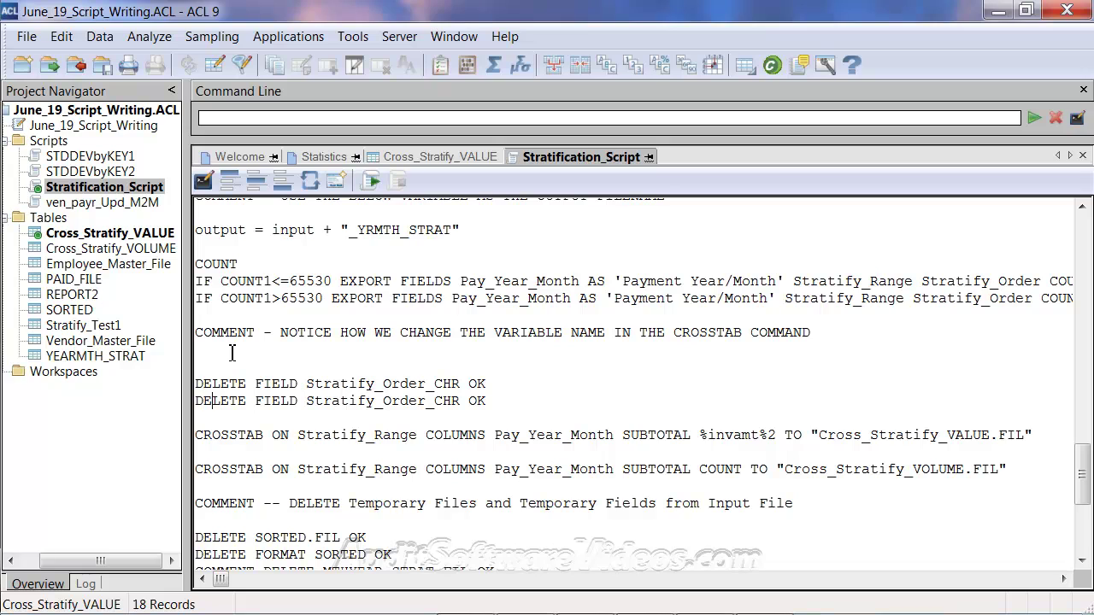
key(Delete)
key(Delete)
key(Delete)
key(Delete)
key(Delete)
text(FINE)
key(BackSpace)
key(BackSpace)
text(STR()
Insert Stratify_Order as the STR argument, reusing the copied line and removing its surplus text
key(ctrl+v)
key(BackSpace)
key(BackSpace)
key(BackSpace)
key(BackSpace)
key(BackSpace)
key(BackSpace)
key(BackSpace)
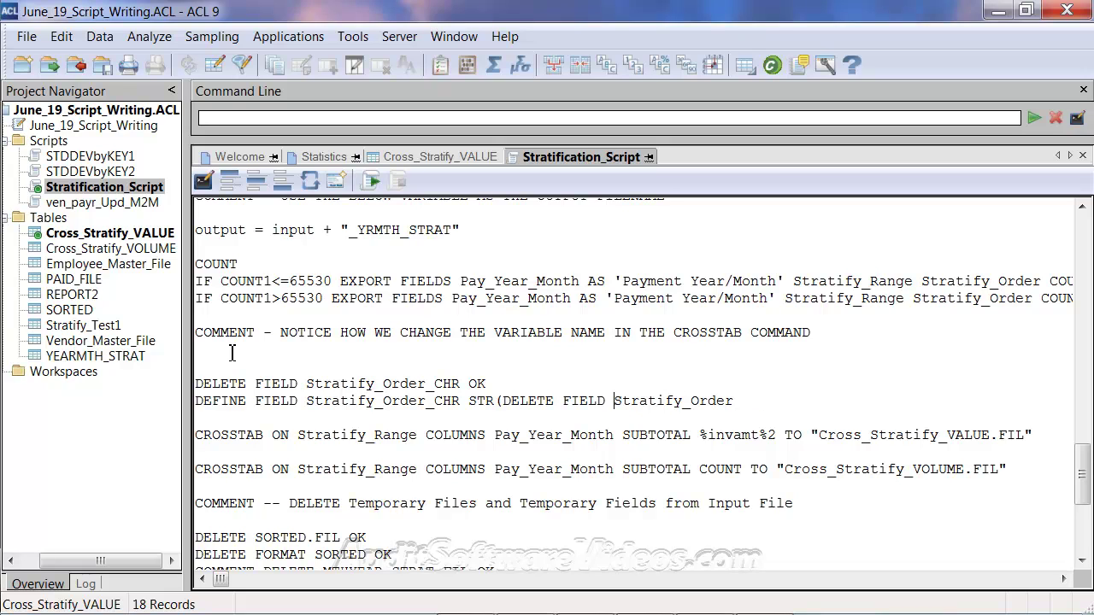
key(shift+Left)
key(shift+Left)
key(shift+Left)
key(shift+Left)
key(shift+Left)
key(shift+Left)
key(shift+Left)
key(shift+Left)
key(shift+Left)
key(shift+Left)
key(shift+Left)
key(shift+Left)
key(shift+Left)
key(BackSpace)
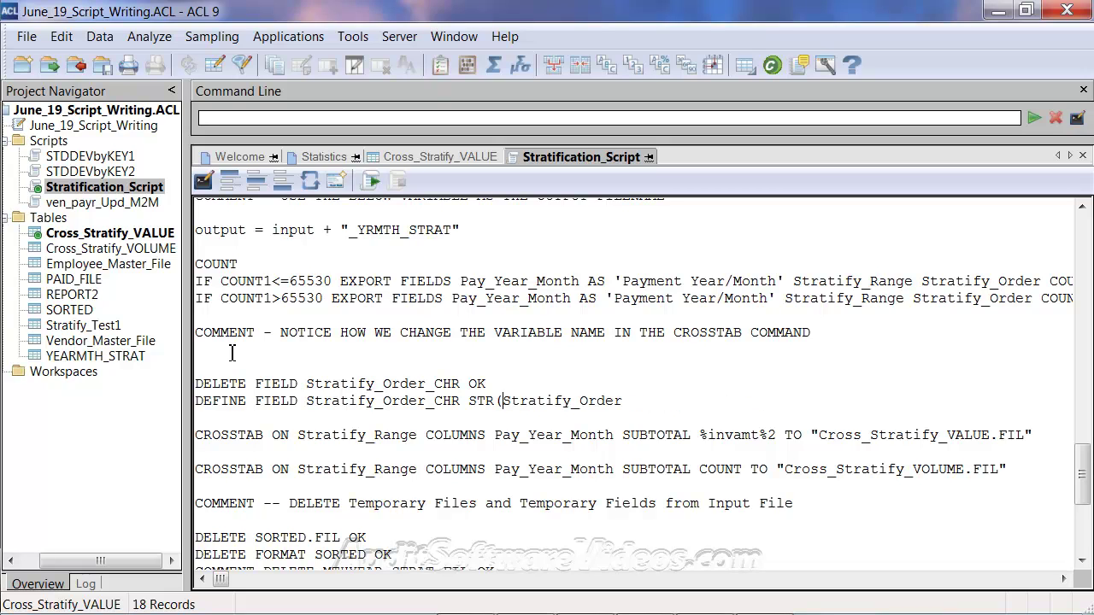
Complete the Stratify_Order_CHR definition as ALLTRIM(STR(Stratify_Order,12))
text(;12)
text(LLTRIM()
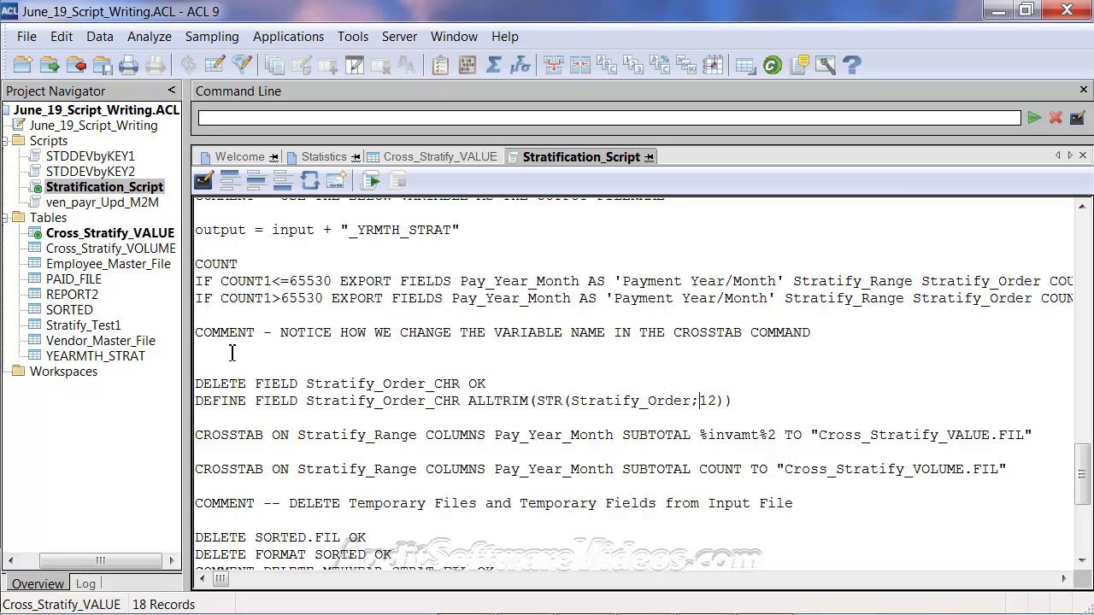
key(BackSpace)
text(,)
key(Down)
key(Down)
key(Down)
Add Stratify_Order_CHR after Stratify_Range in both CROSSTAB commands
drag(460, 401, 306, 400)
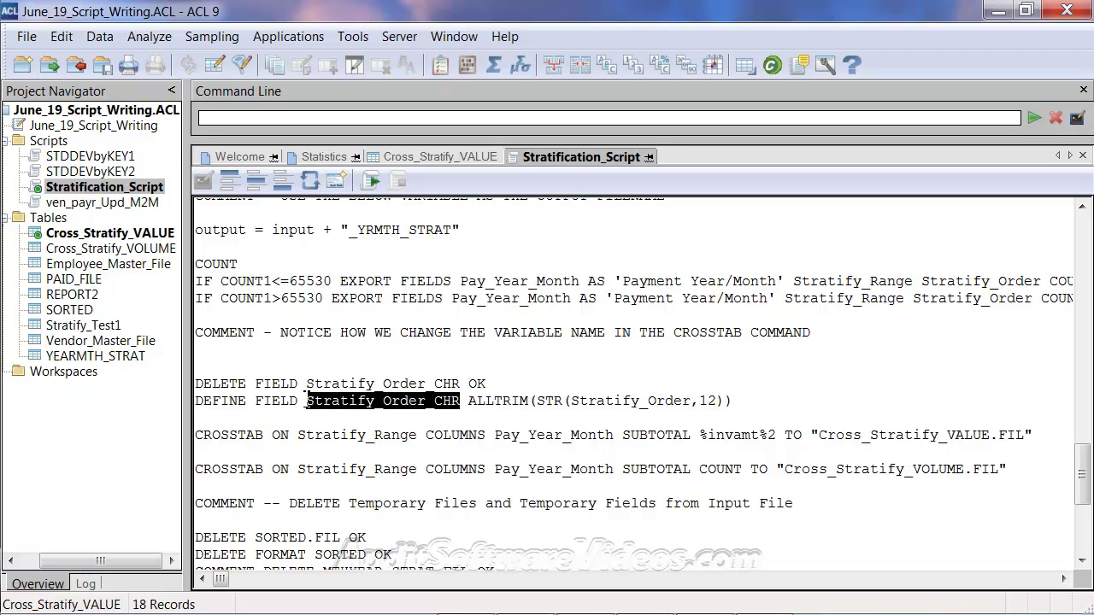
click(419, 436)
key(ctrl+v)
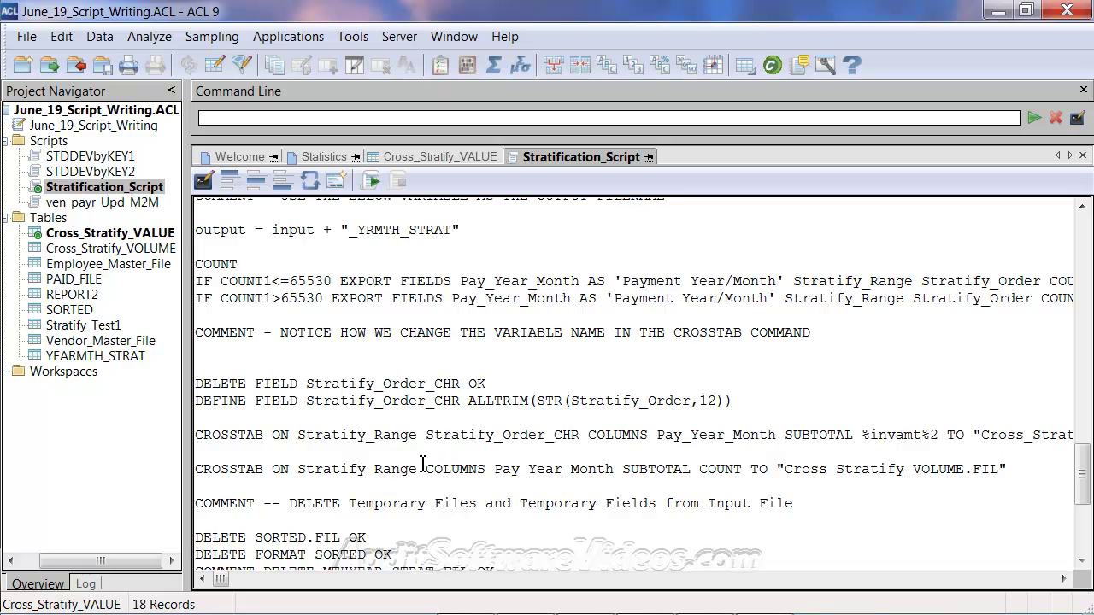
click(423, 470)
key(ctrl+v)
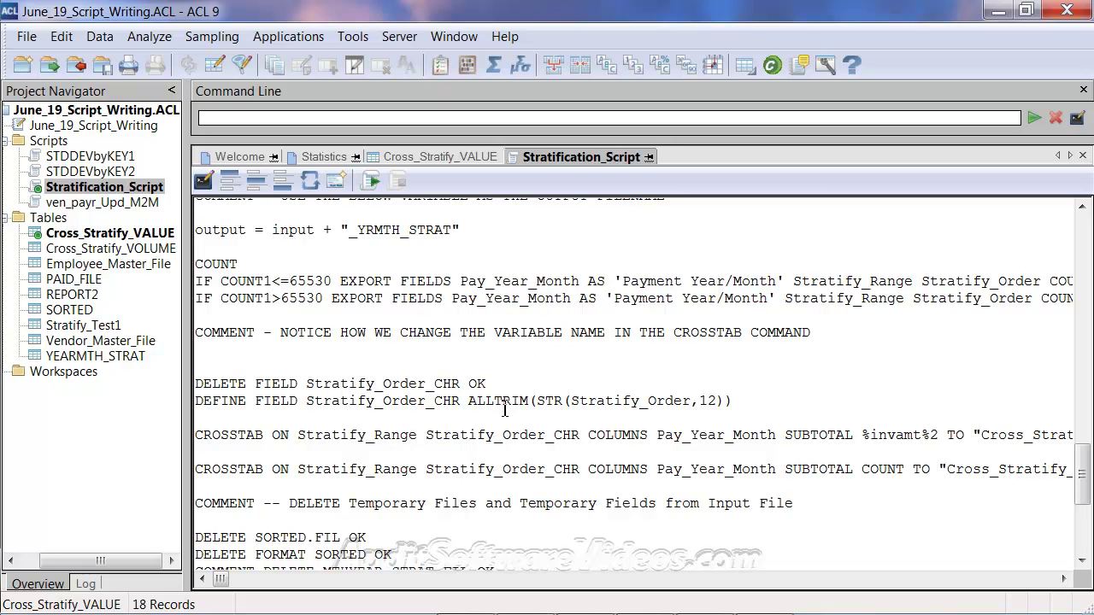
Copy the DELETE and DEFINE lines for Stratify_Order_CHR into the space between the two CROSSTAB commands
drag(764, 401, 155, 393)
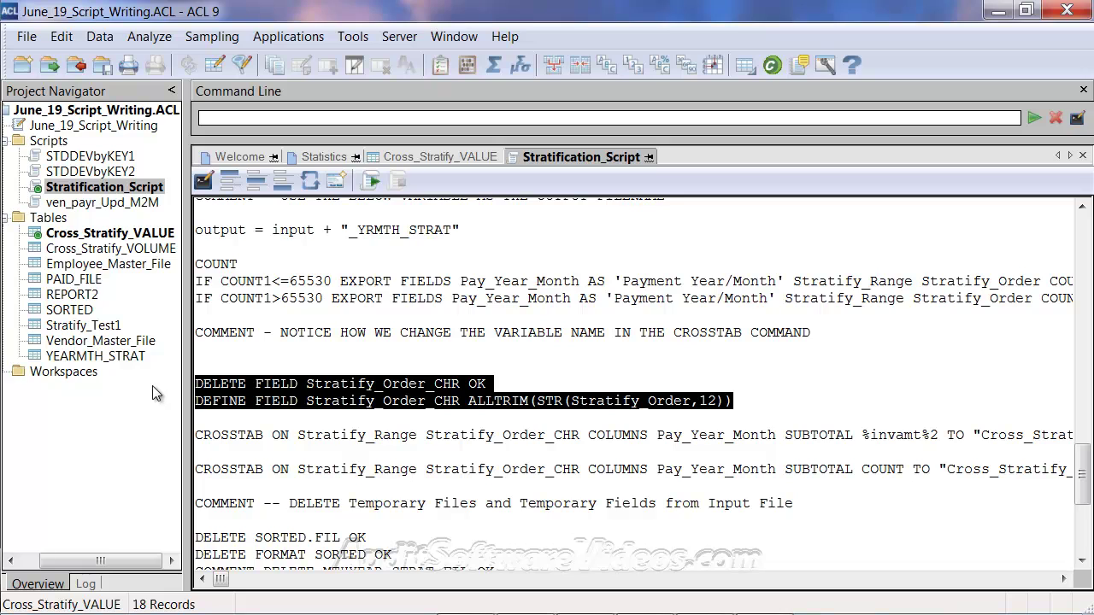
click(259, 487)
click(248, 457)
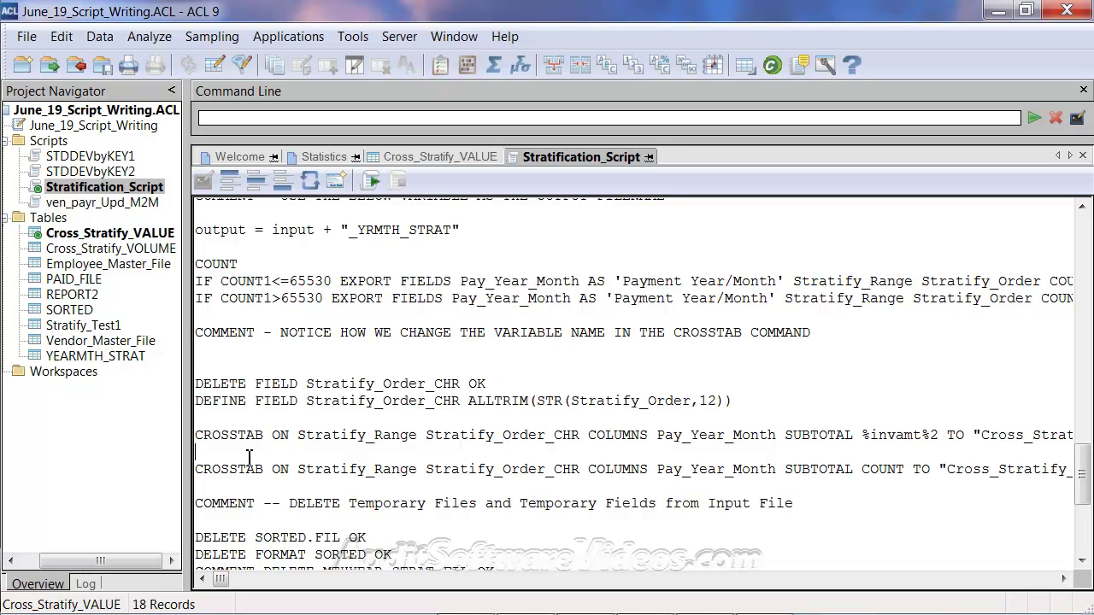
key(Return)
key(Return)
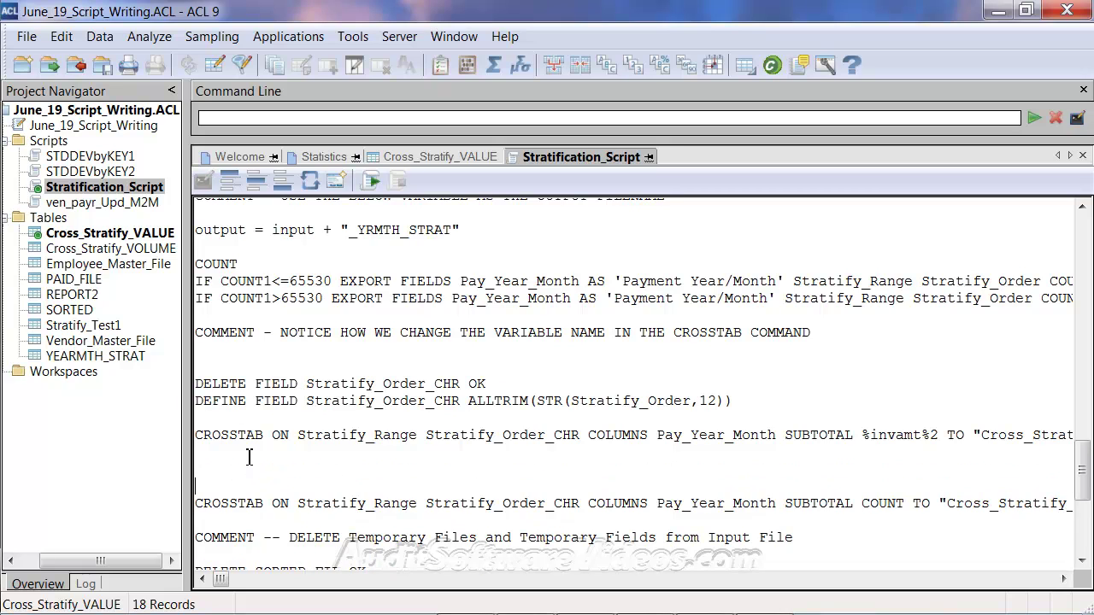
key(ctrl+v)
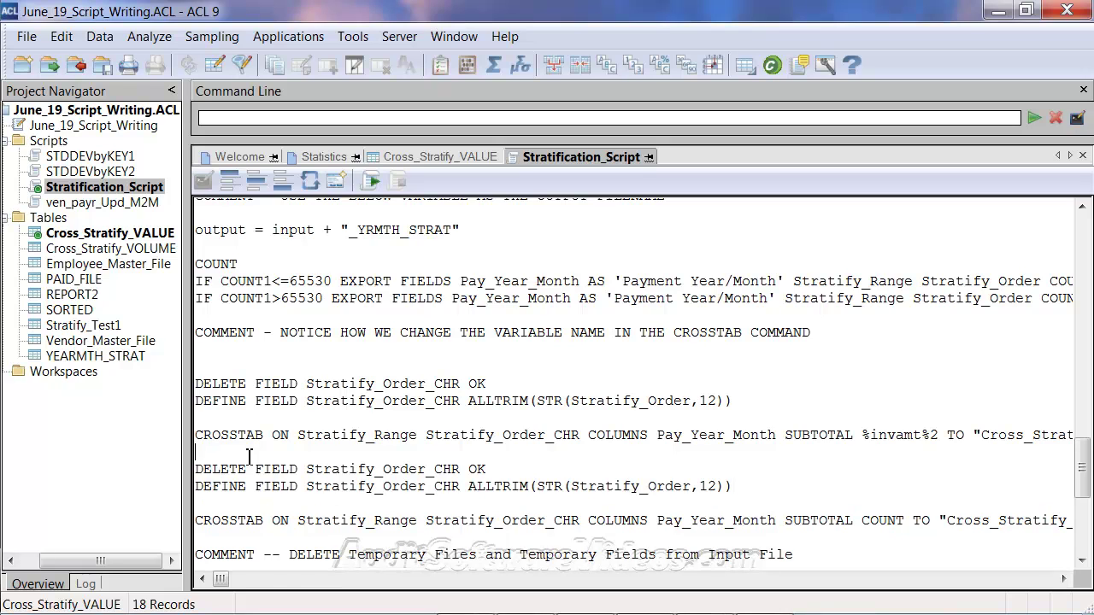
Remove the _CHR suffix from the field name being deleted and defined in the copied lines
key(shift+Left)
key(shift+Left)
key(shift+Left)
key(shift+Left)
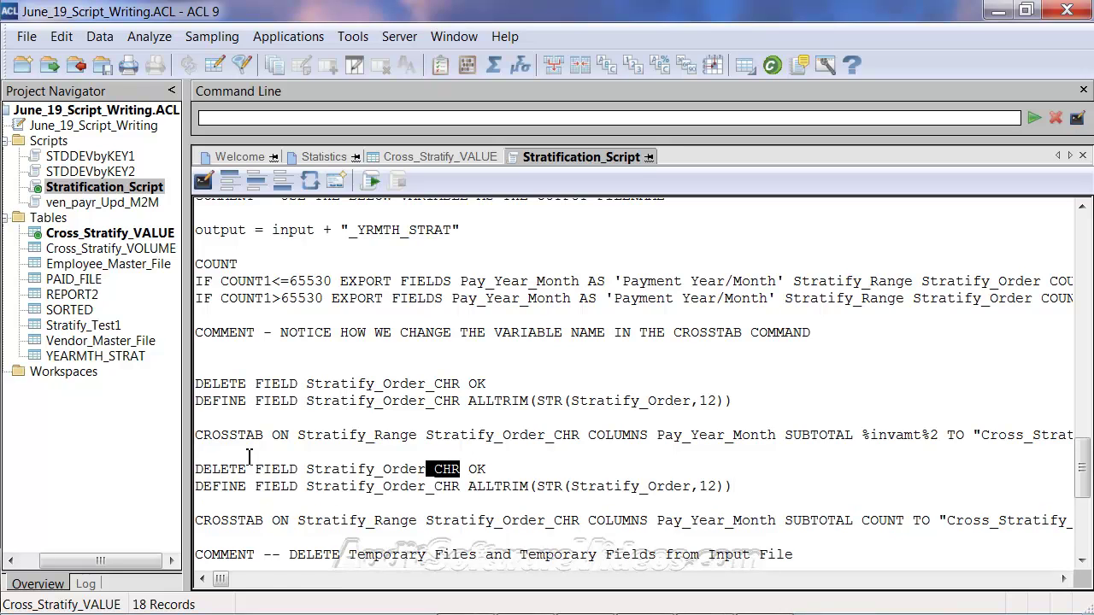
key(BackSpace)
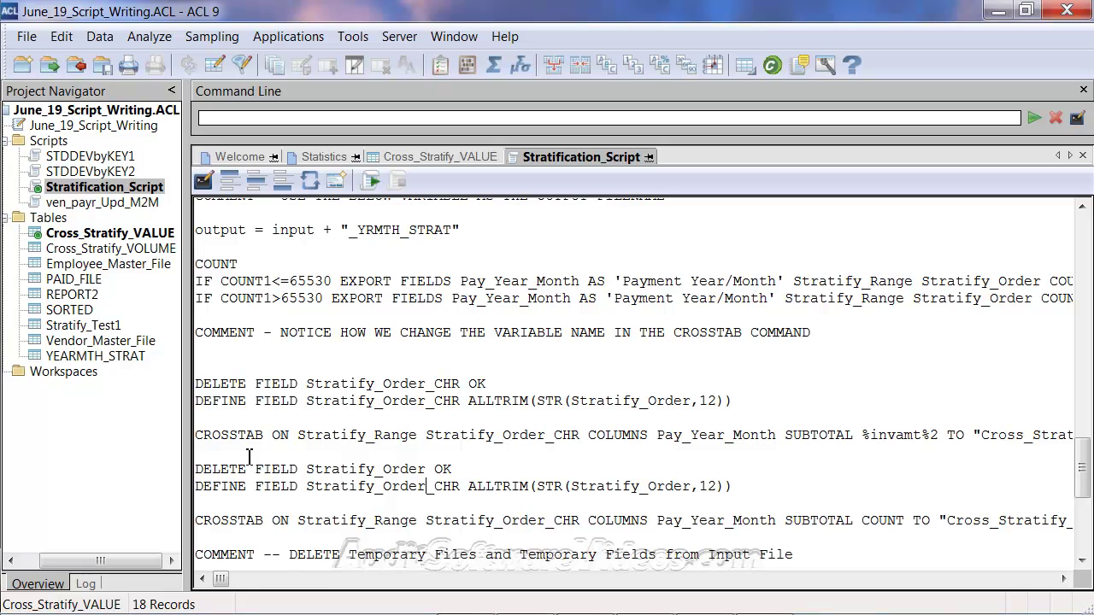
key(shift+Right)
key(shift+Right)
key(shift+Right)
key(shift+Right)
key(BackSpace)
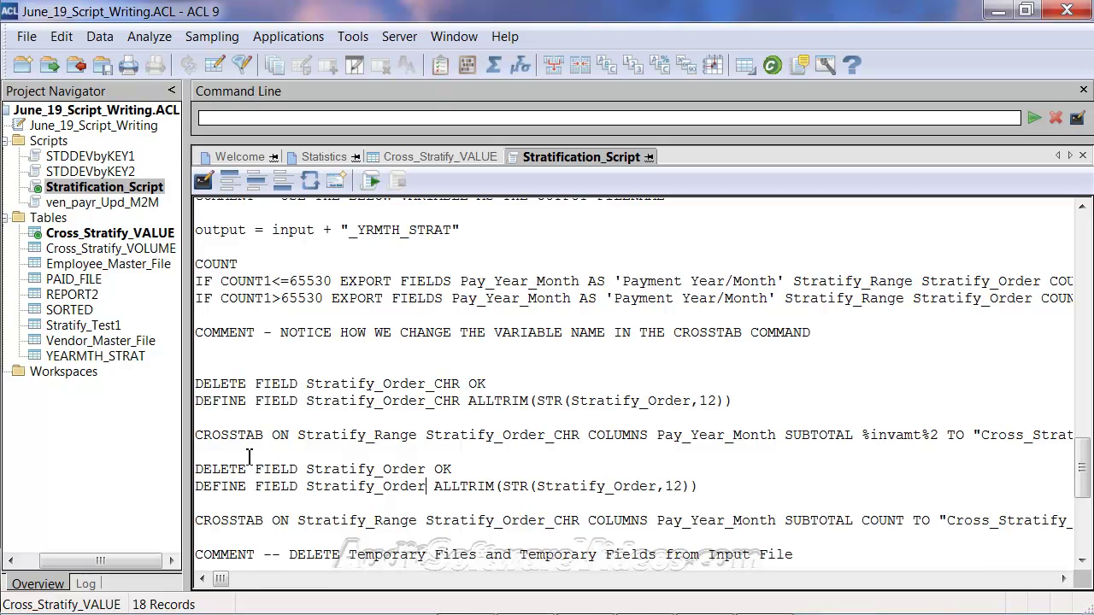
Append OPEN to the CROSSTAB command that outputs to Cross_Stratify_VALUE.FIL
key(End)
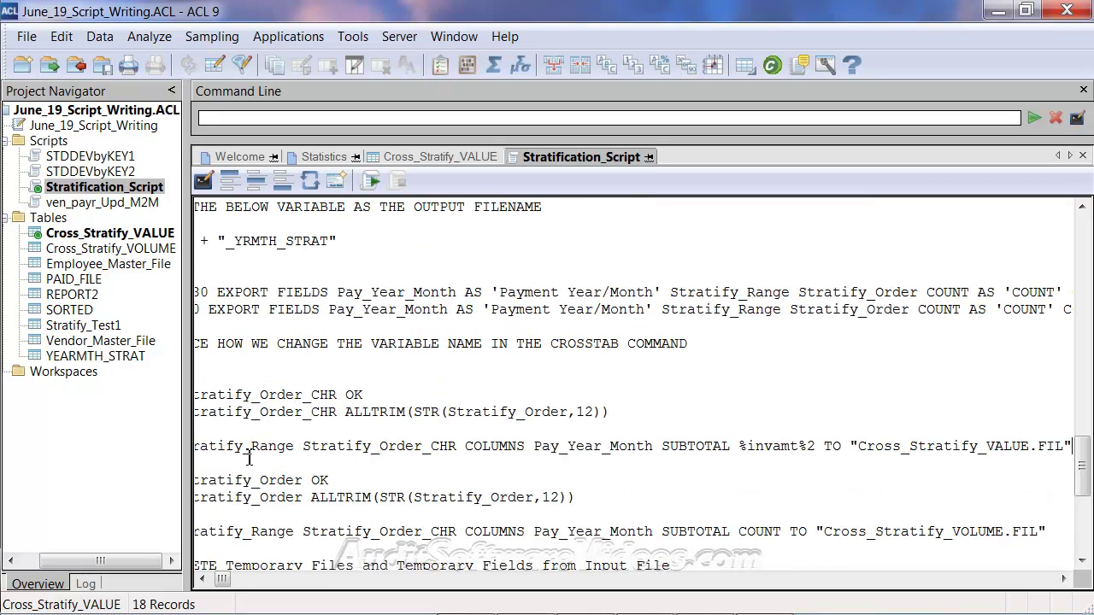
text(OPEN)
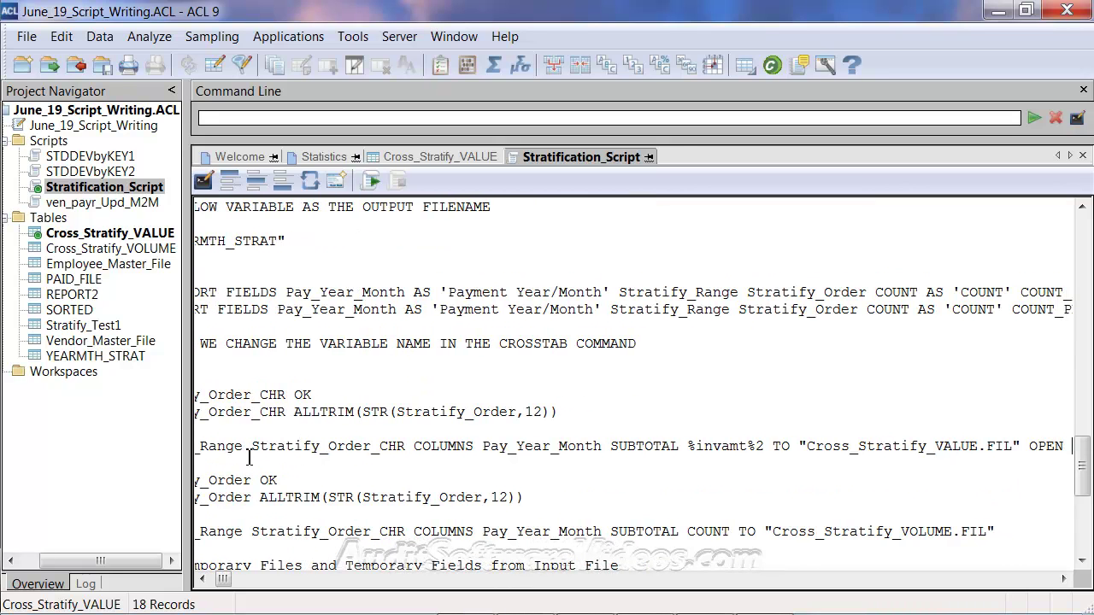
key(Down)
key(Down)
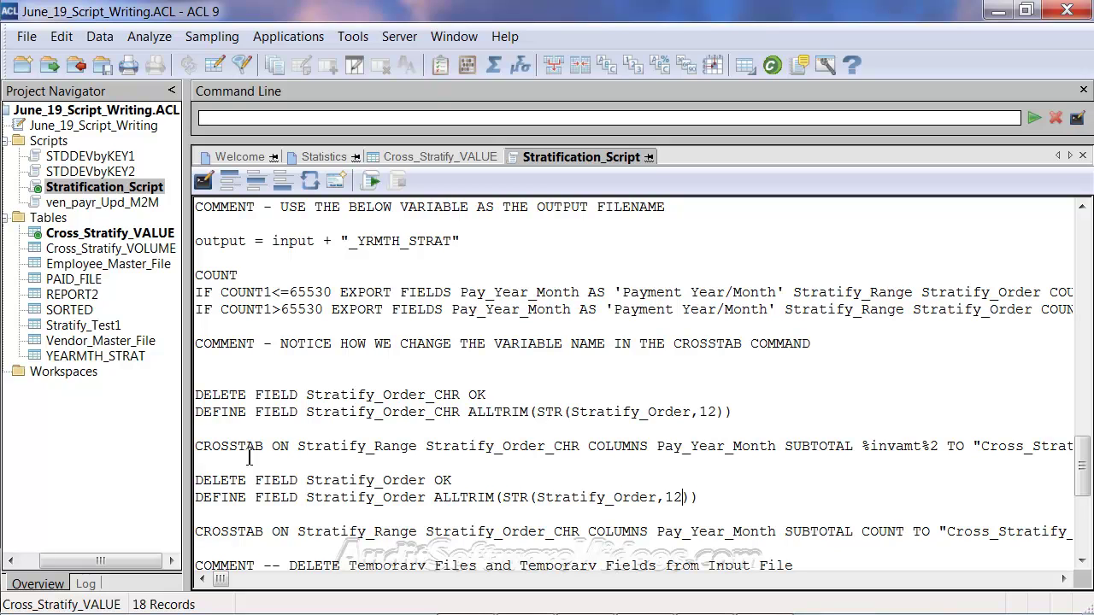
Replace ALLTRIM(STR with VALUE in the Stratify_Order definition between the two CROSSTAB commands
key(shift+Right)
key(shift+Right)
key(shift+Right)
key(shift+Right)
key(shift+Right)
key(shift+Right)
key(shift+Right)
key(shift+Right)
key(shift+Right)
key(shift+Right)
key(shift+Right)
key(shift+Right)
key(shift+Left)
text(VALU)
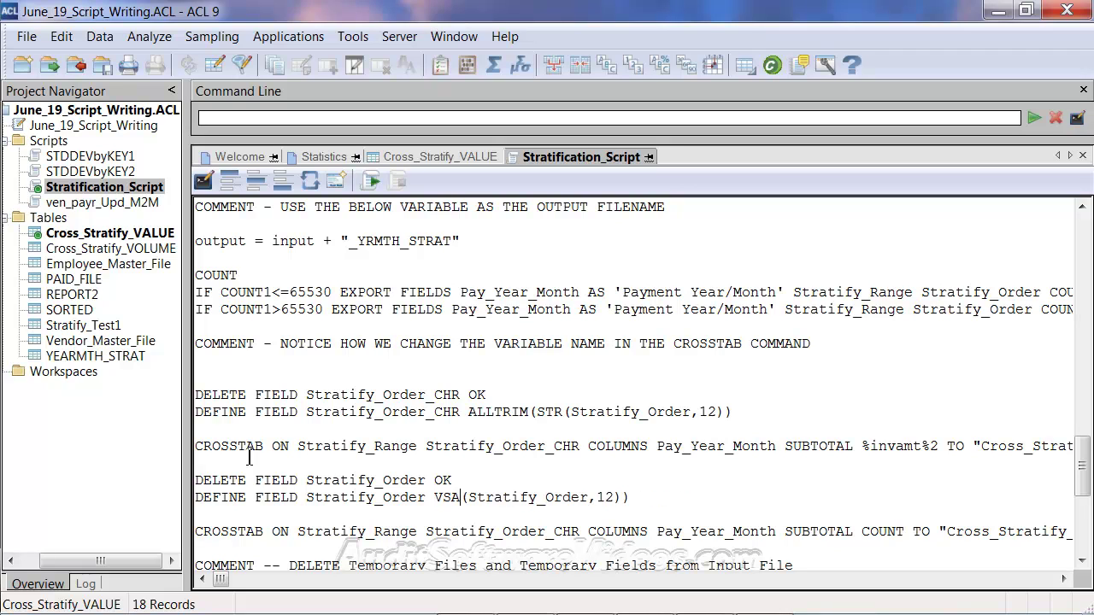
key(BackSpace)
key(BackSpace)
key(BackSpace)
text(ALUE)
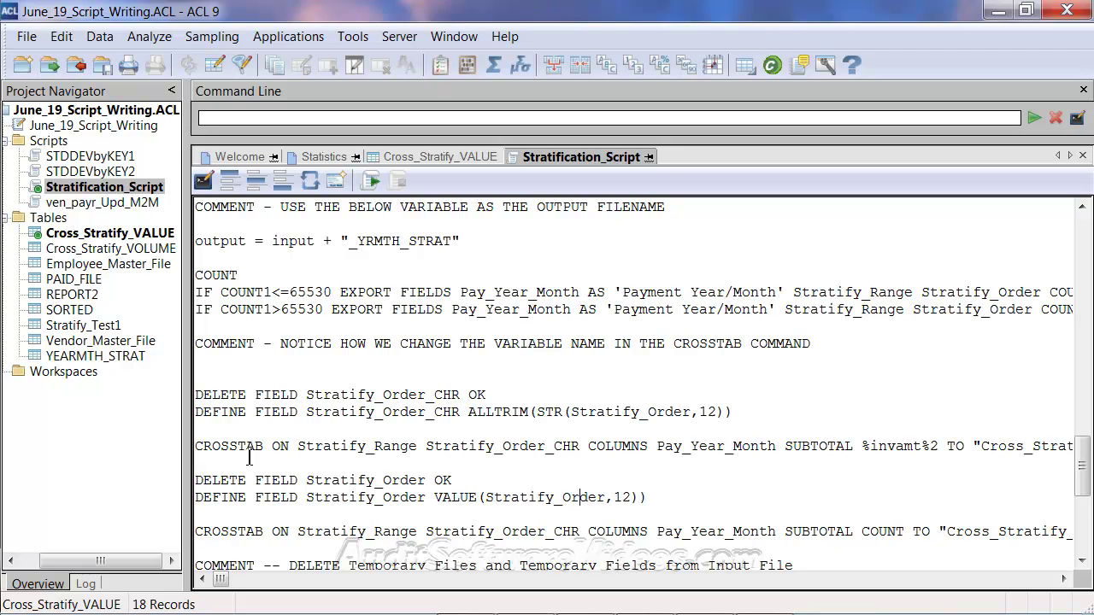
Change the VALUE function's arguments to Stratify_Order_CHR and 0 decimals
text(_CHR)
key(shift+Right)
key(shift+Right)
text(0)
key(End)
Add two blank lines between the VALUE-based Stratify_Order definition and the CROSSTAB command with the COUNT subtotal
key(shift+Home)
key(shift+Up)
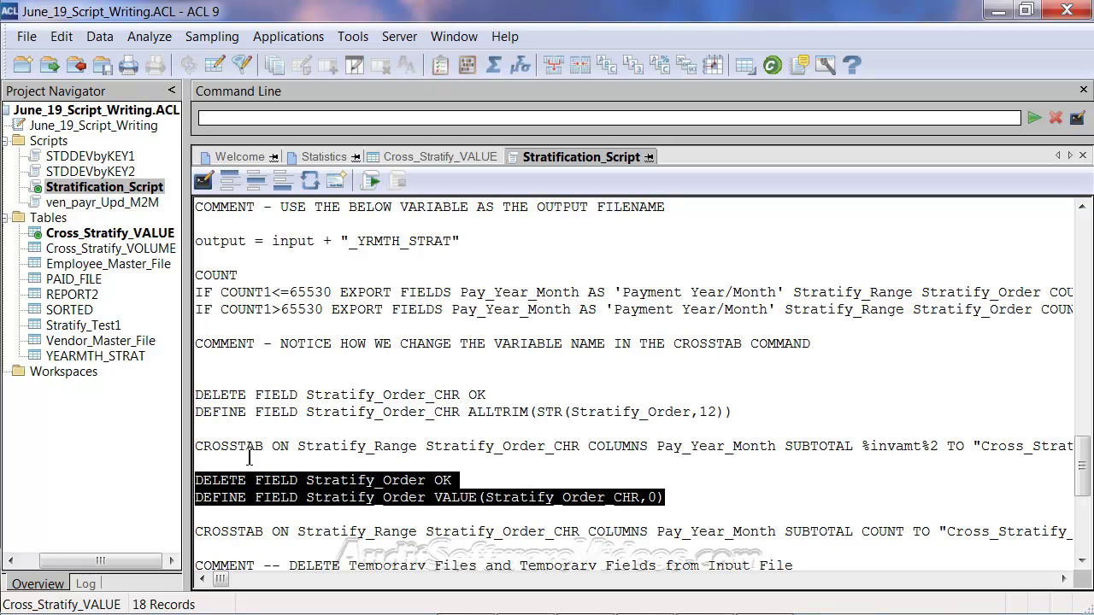
key(Down)
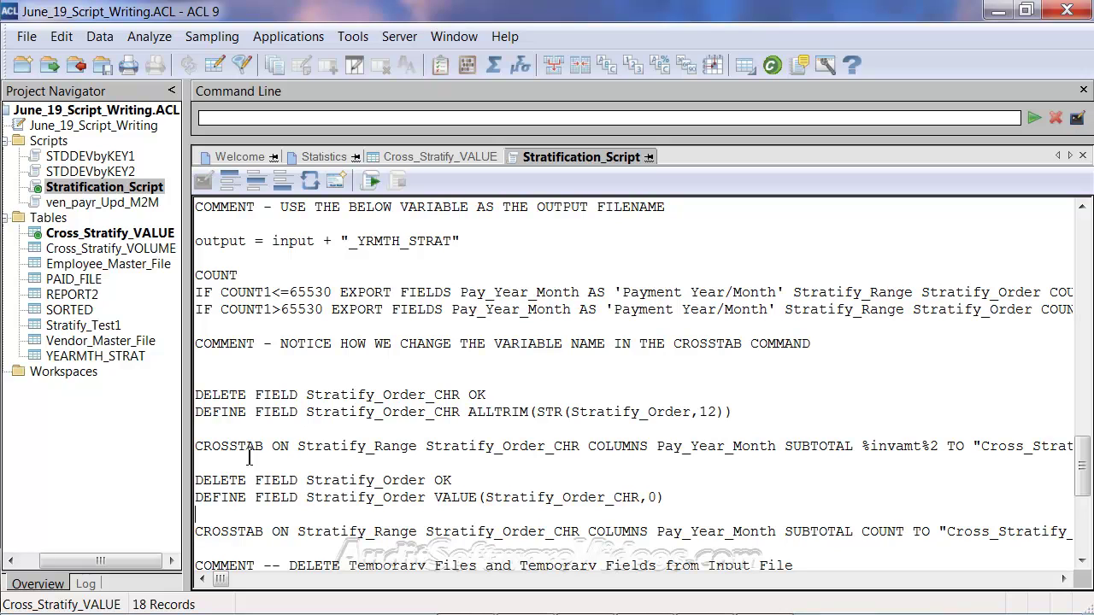
key(Return)
key(Return)
key(Up)
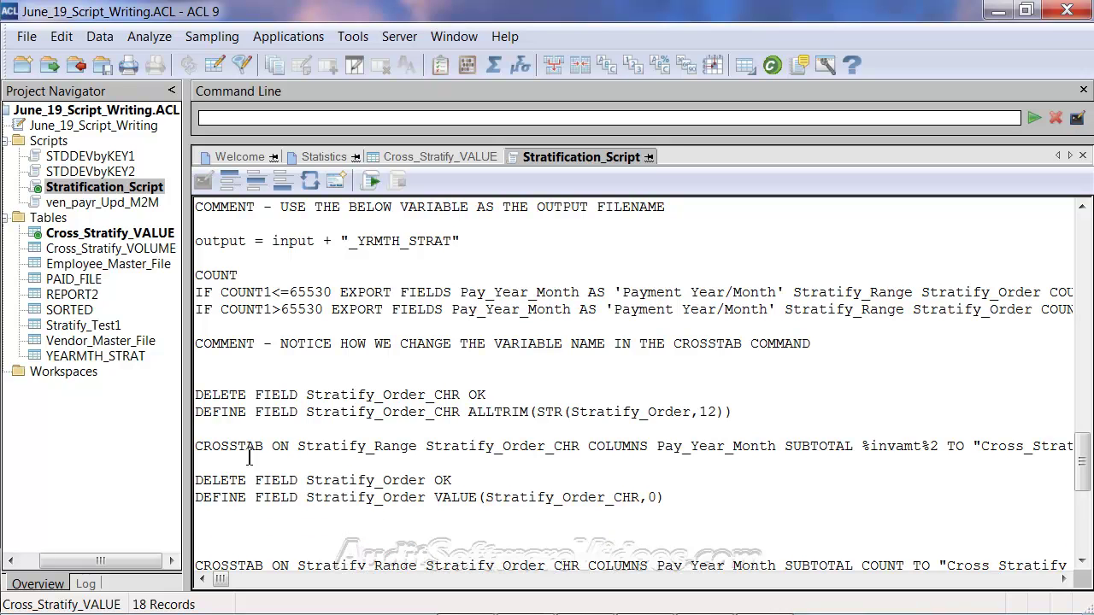
click(254, 321)
scroll(254, 321, up, 2)
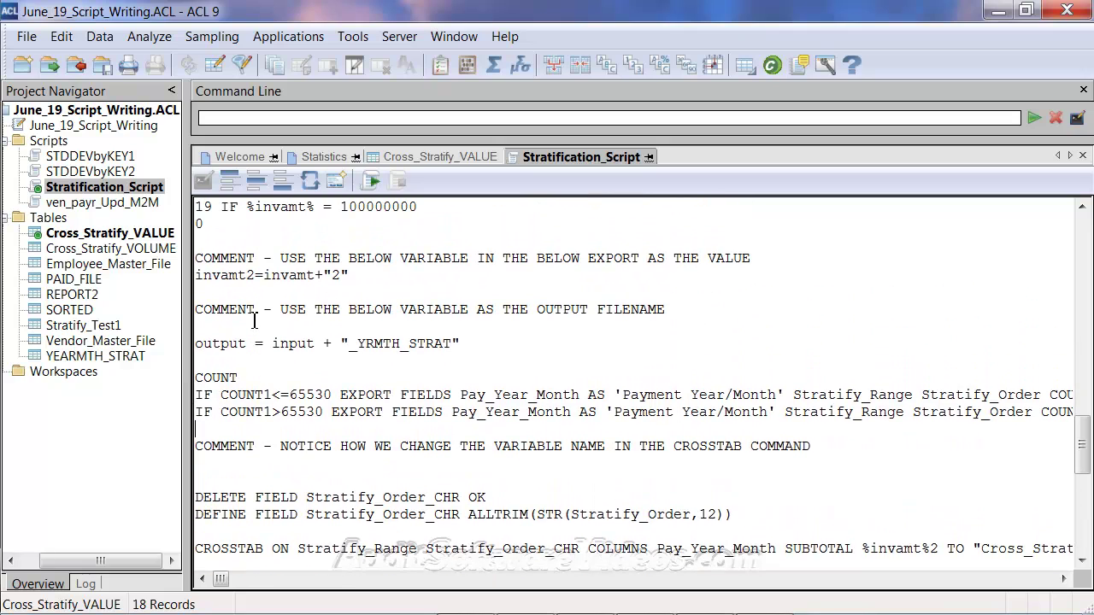
Copy the table name YEARMTH_STRAT from the output file of the STRATIFY command
scroll(254, 322, up, 2)
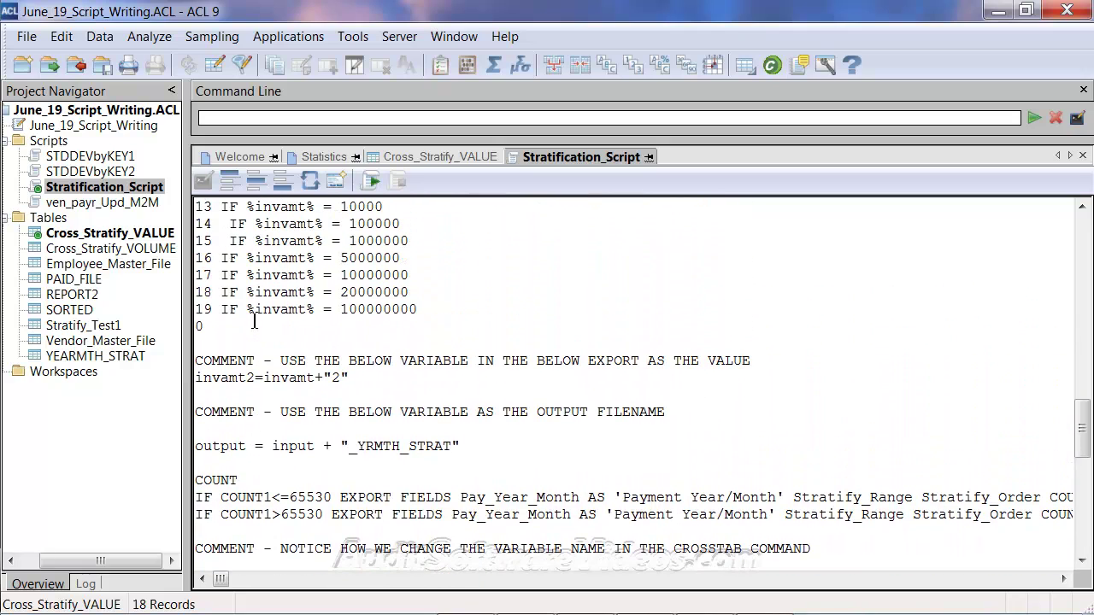
scroll(272, 358, up, 7)
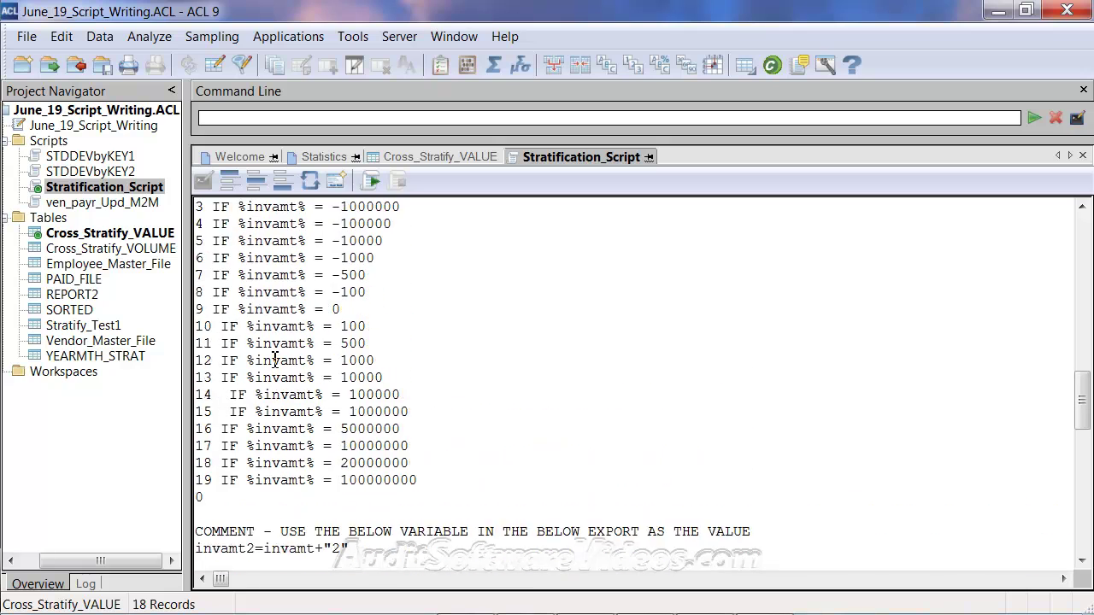
scroll(274, 360, up, 9)
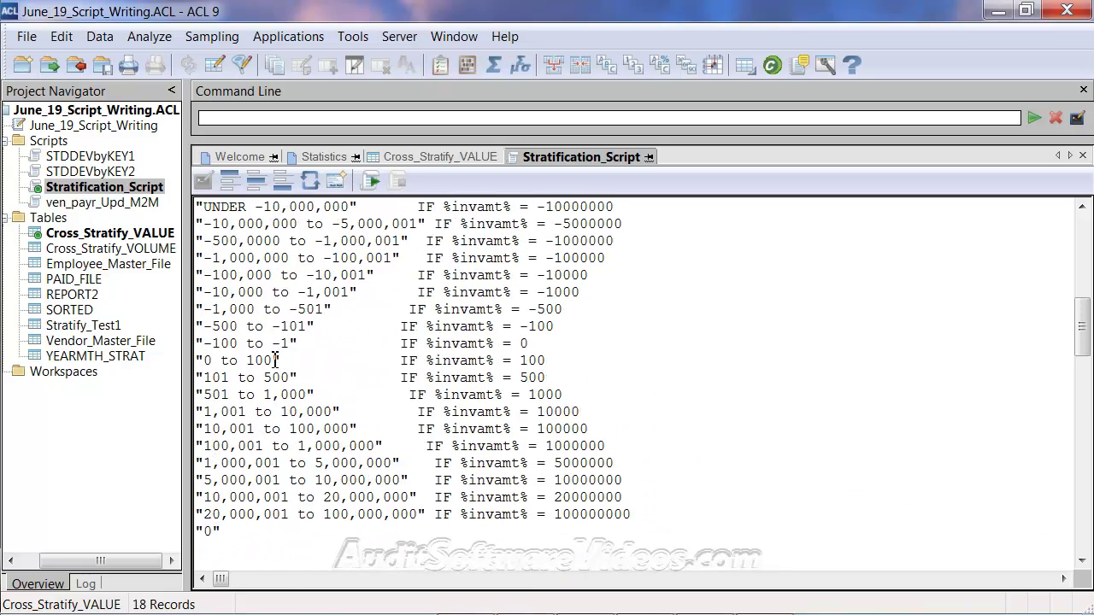
click(272, 331)
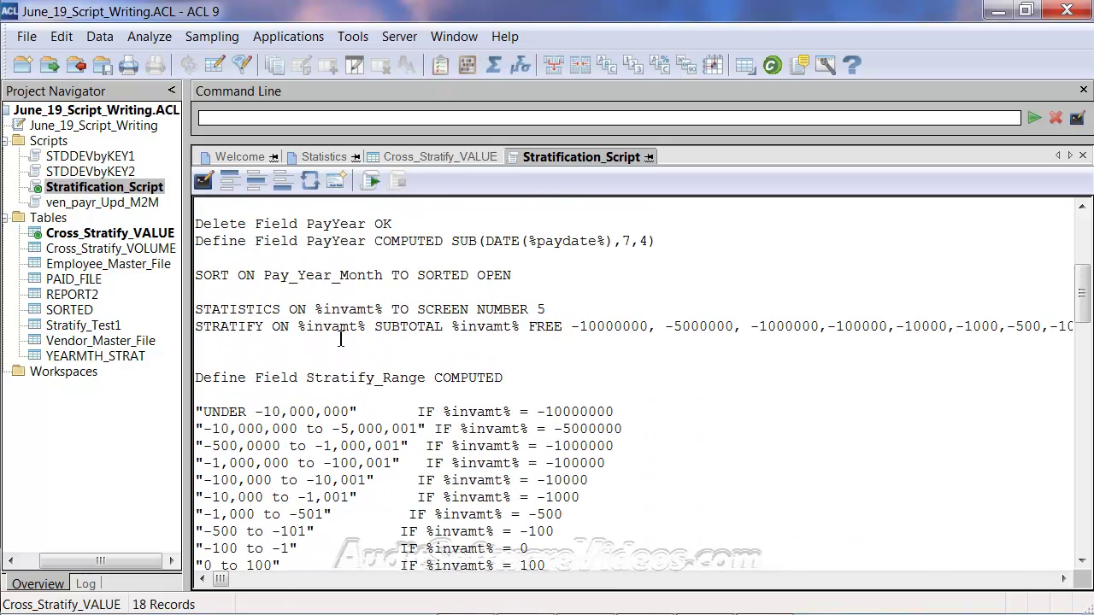
key(End)
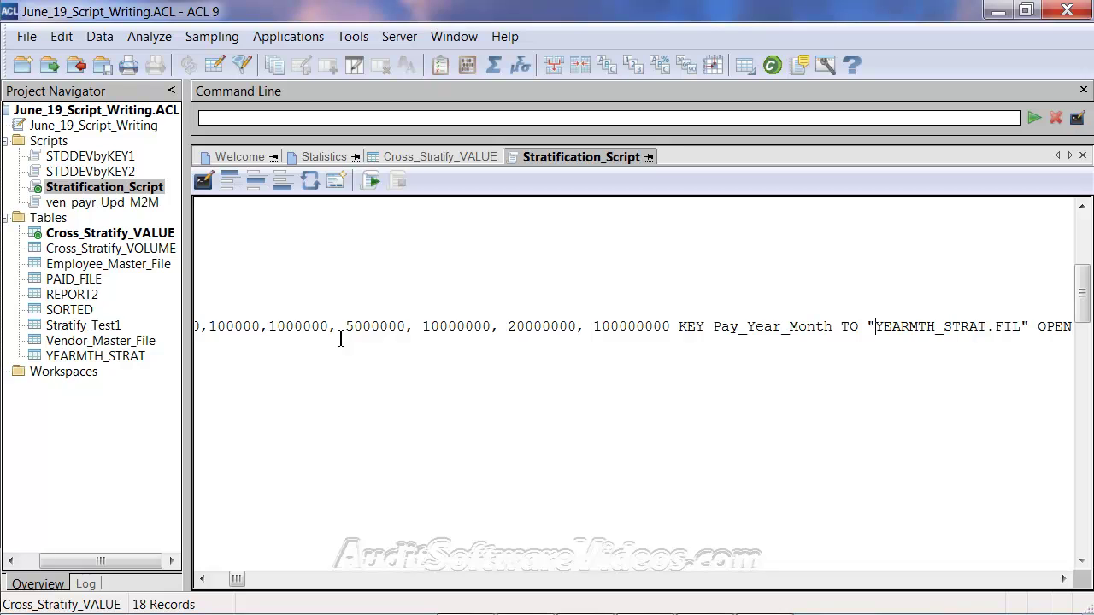
key(shift+Right)
key(shift+Right)
key(shift+Right)
key(shift+Right)
key(shift+Right)
key(shift+Right)
key(shift+Right)
key(shift+Right)
key(shift+Right)
key(shift+Right)
key(shift+Right)
key(shift+Right)
key(shift+Right)
key(shift+Right)
key(shift+Left)
key(ctrl+c)
key(Home)
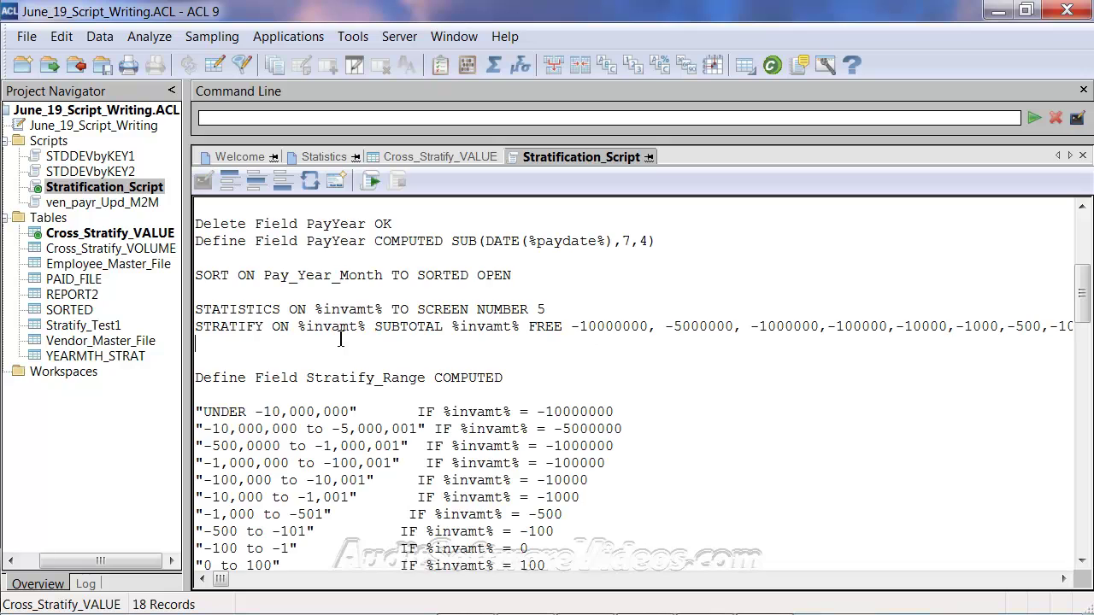
Add the line OPEN YEARMTH_STRAT below the comment about changing the variable name in the CROSSTAB command
scroll(340, 340, down, 10)
scroll(340, 339, down, 7)
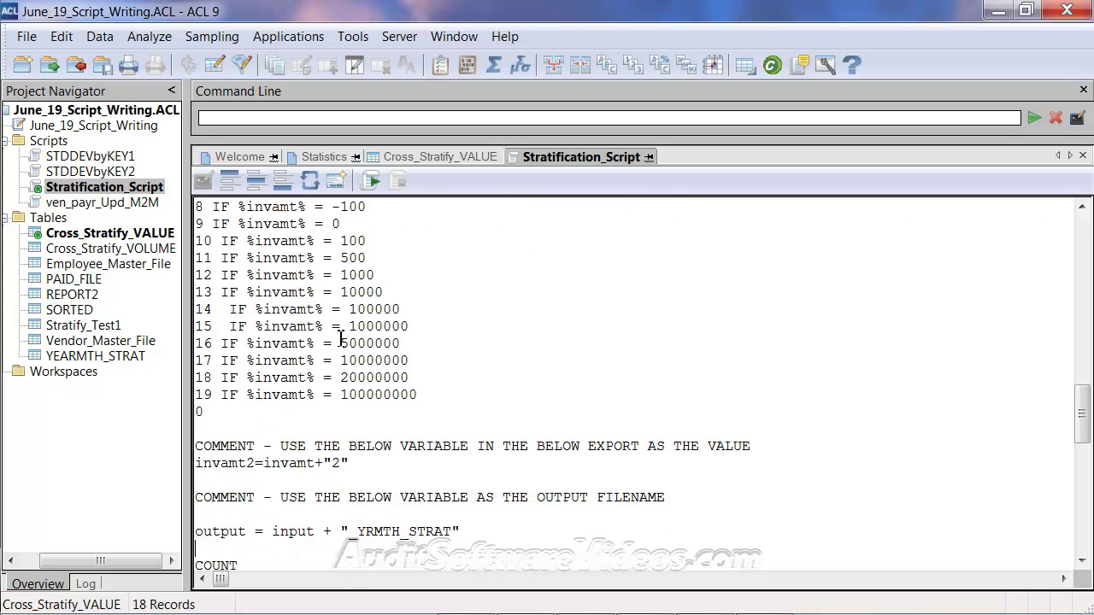
scroll(340, 339, down, 5)
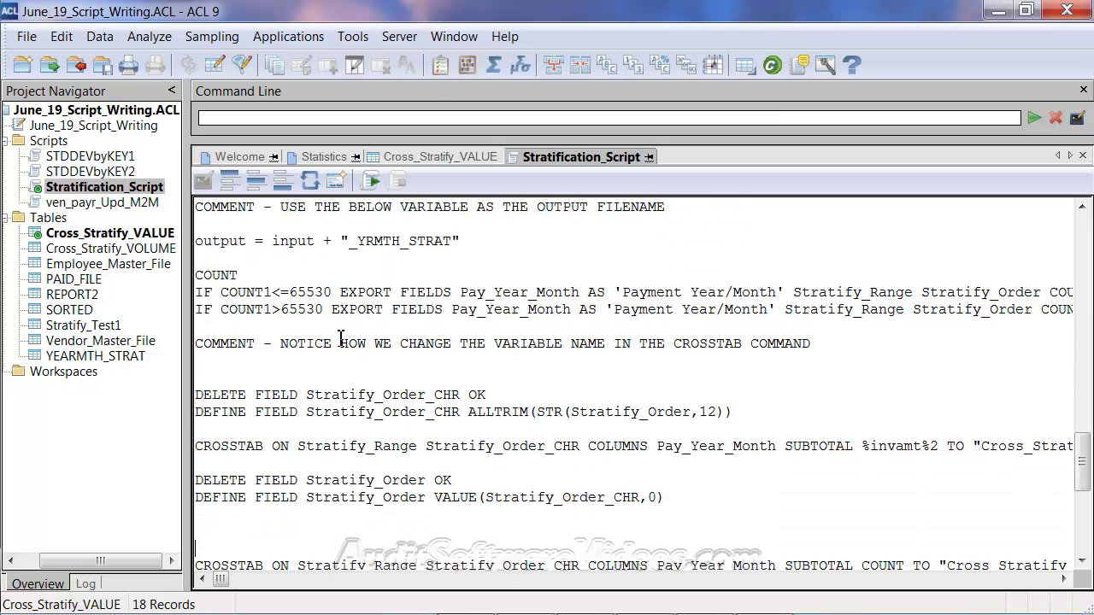
scroll(340, 340, down, 1)
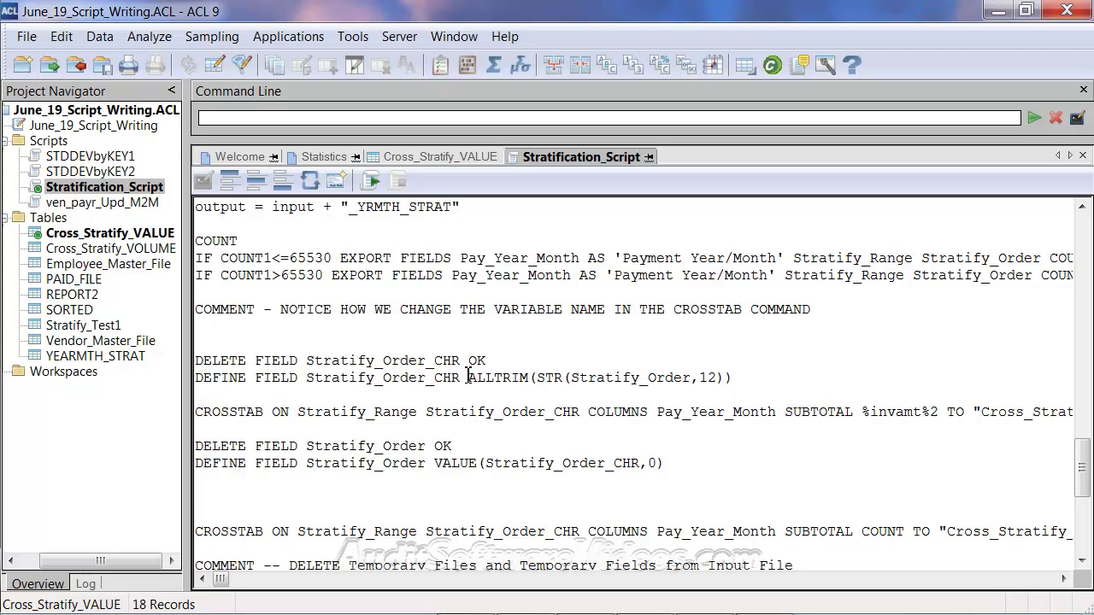
click(363, 341)
key(Return)
key(ctrl+v)
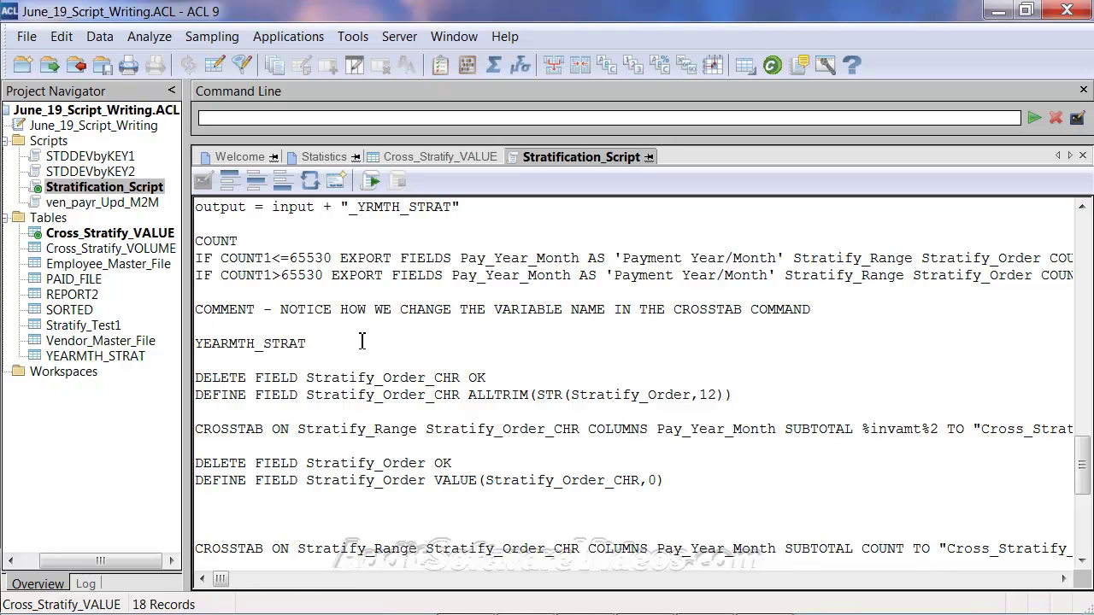
text(OPEN)
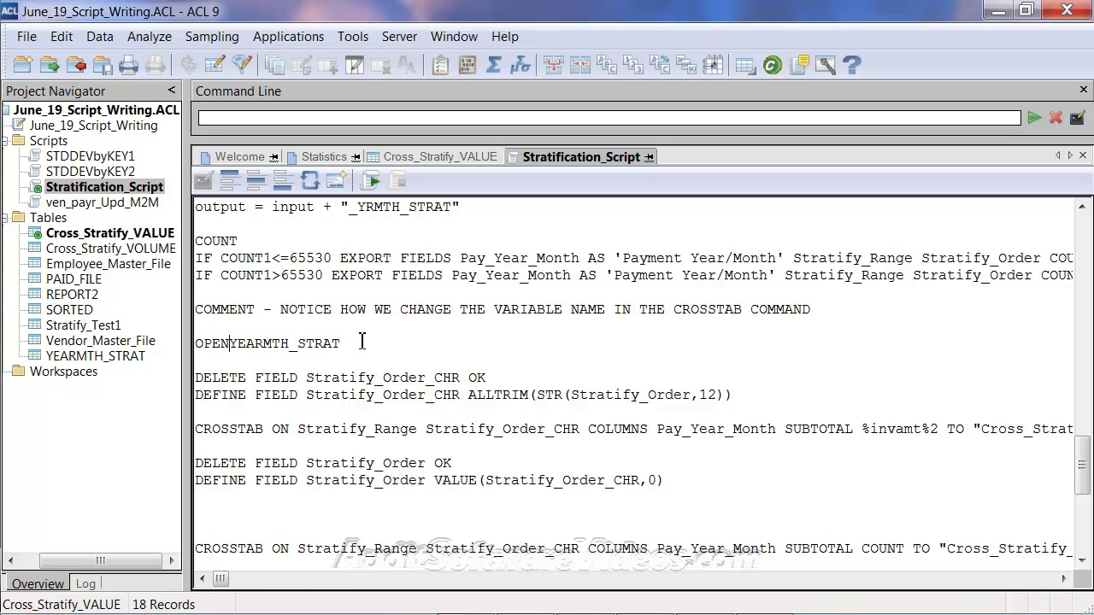
Duplicate the OPEN YEARMTH_STRAT line into the blank lines above the CROSSTAB command with the COUNT subtotal
key(shift+Down)
key(ctrl+c)
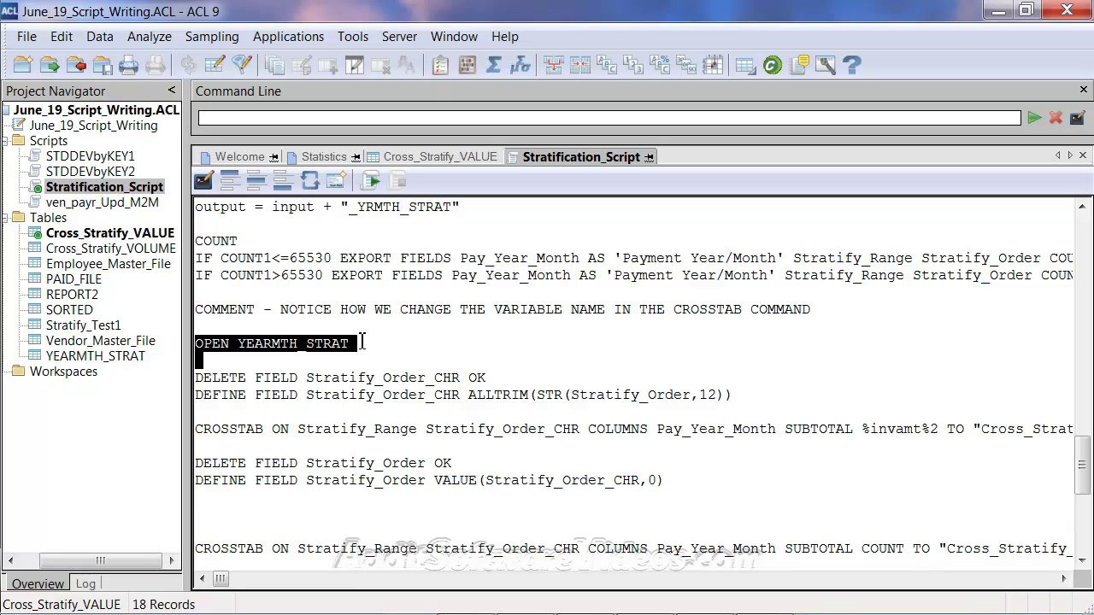
key(Right)
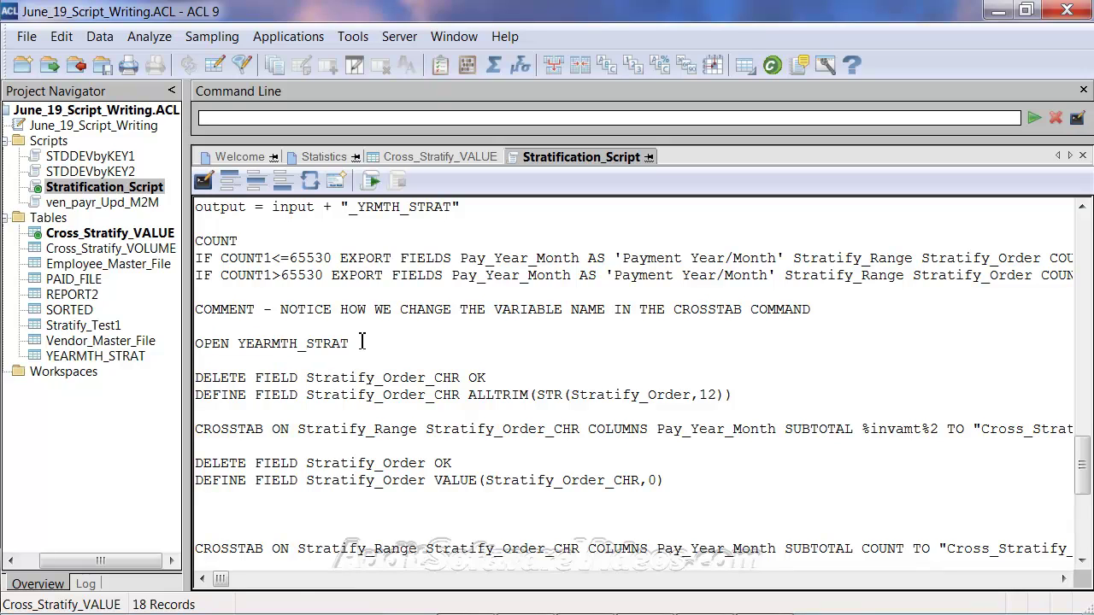
key(Down)
key(Down)
key(Down)
key(Down)
key(Down)
key(Down)
key(Up)
key(Up)
key(Up)
key(End)
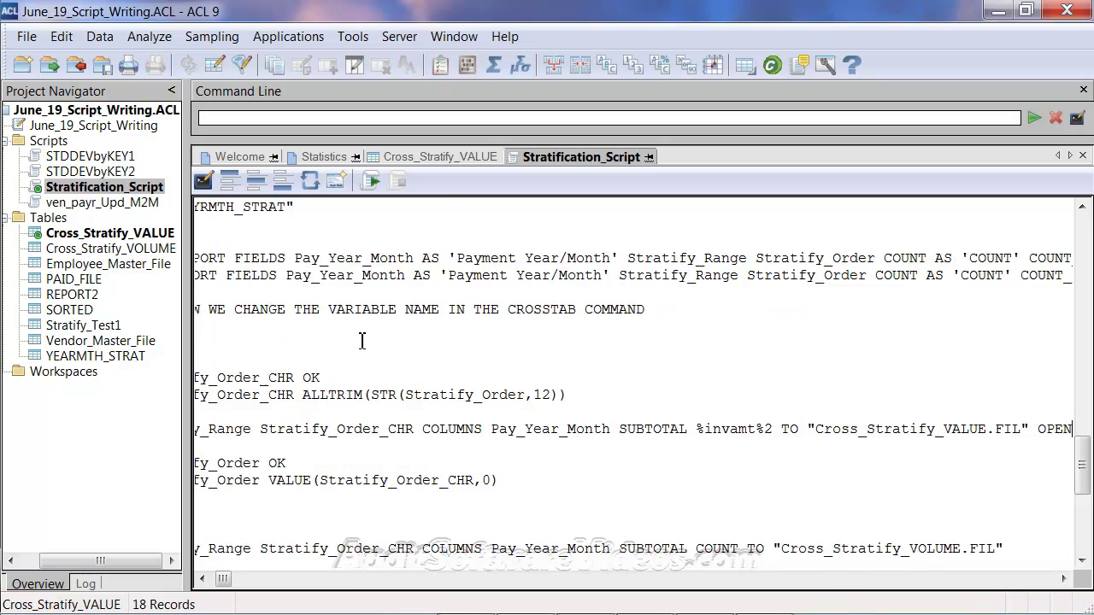
key(Home)
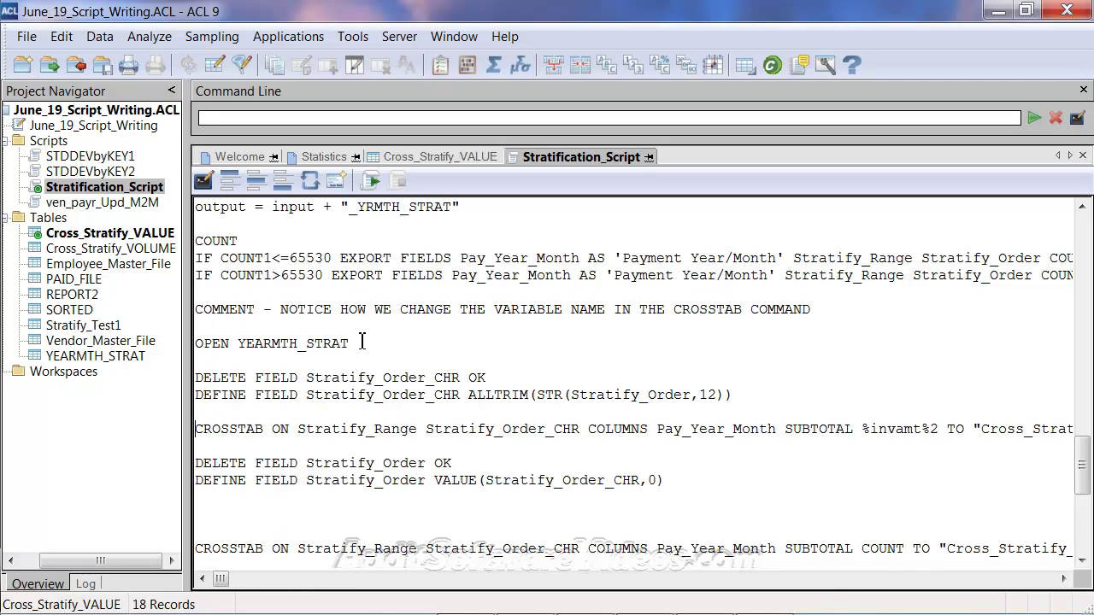
key(Down)
key(Down)
key(Down)
key(Down)
key(Down)
key(ctrl+v)
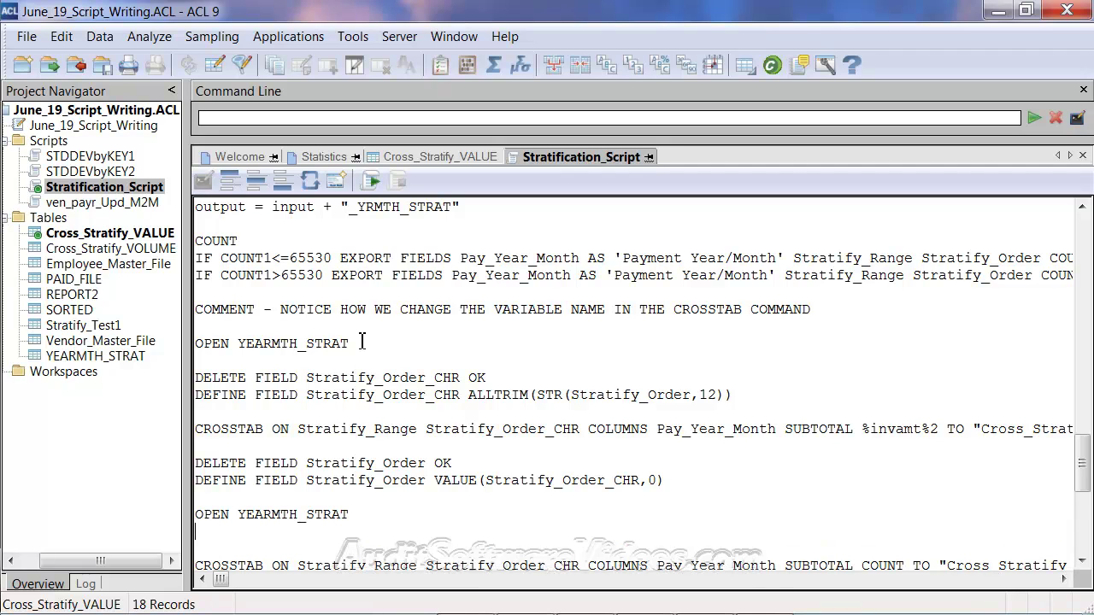
Remove the extra blank line between the second OPEN YEARMTH_STRAT line and the following CROSSTAB command
key(Up)
key(Up)
key(Up)
key(Up)
key(Up)
key(Up)
key(Up)
key(Up)
key(Down)
key(Down)
key(Down)
key(Down)
key(Down)
key(Down)
key(Down)
key(Down)
key(Delete)
Copy the DELETE FIELD and DEFINE FIELD lines for Stratify_Order to below the CROSSTAB command with the COUNT subtotal
key(Up)
key(Up)
key(Up)
key(Up)
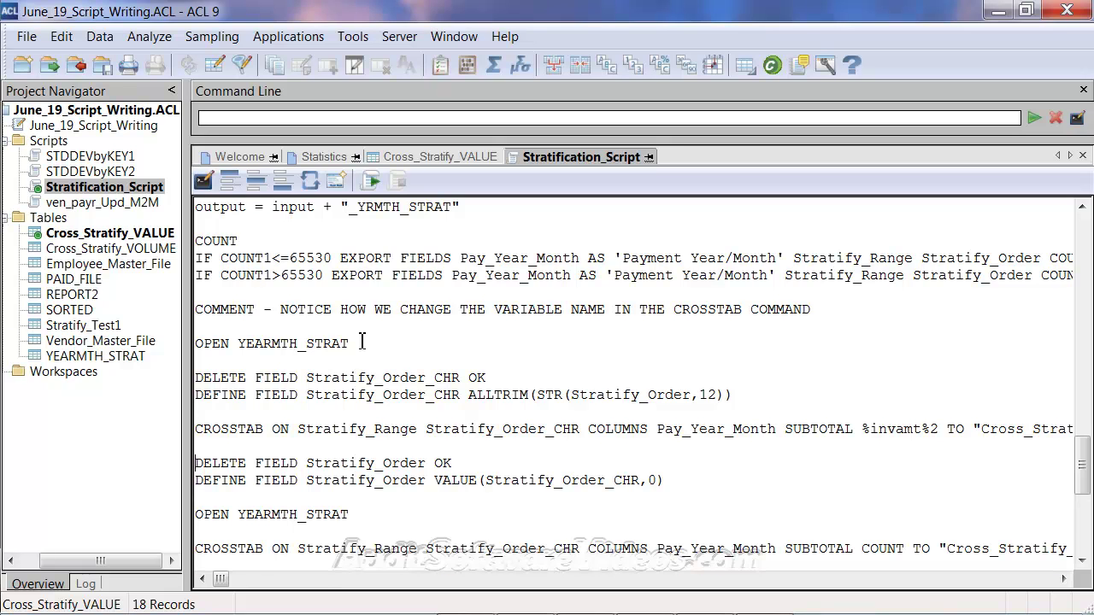
key(shift+Down)
key(shift+Down)
key(ctrl+c)
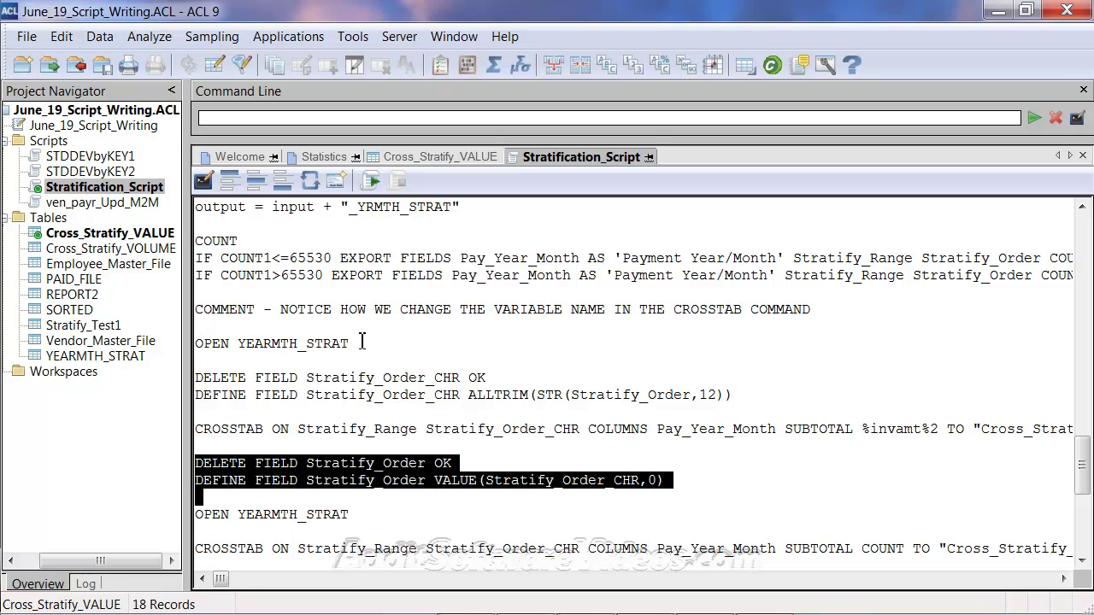
key(Down)
key(Down)
key(Down)
key(Down)
key(Down)
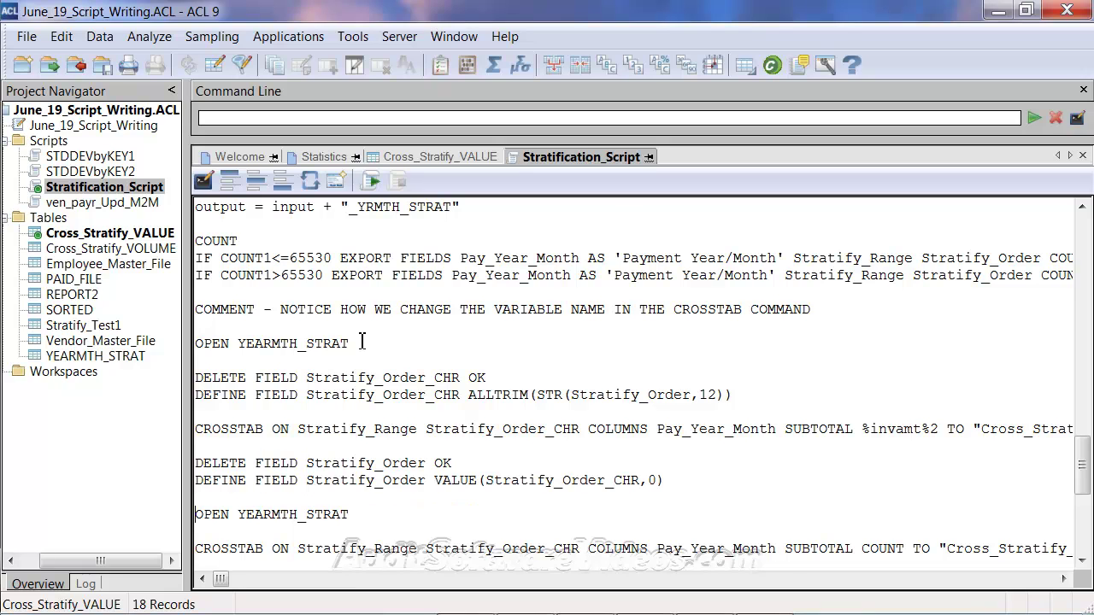
key(ctrl+v)
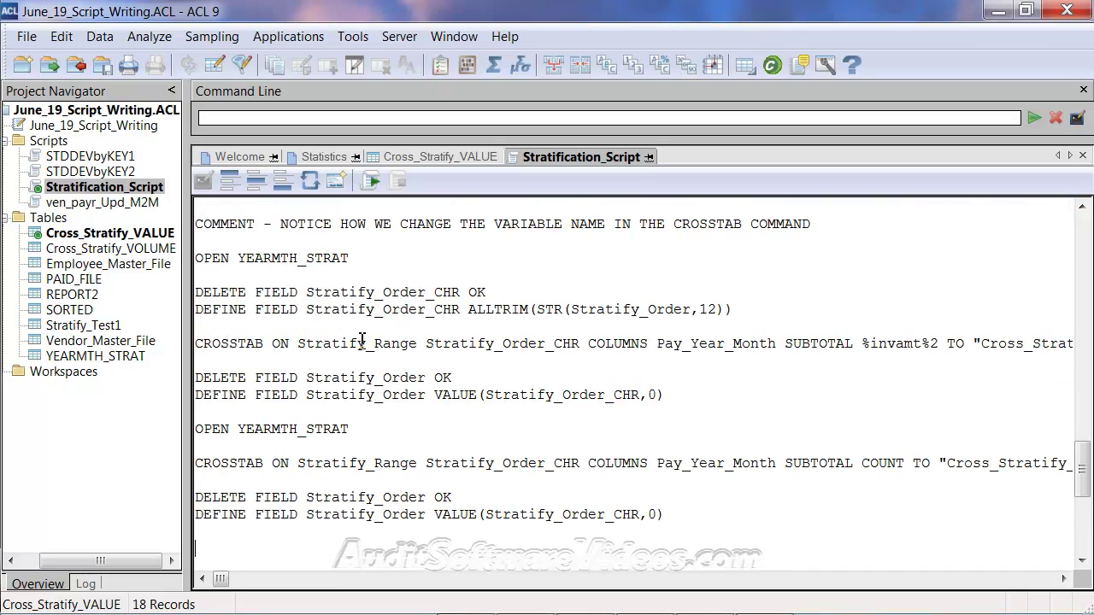
Check the end of the CROSSTAB command that outputs to Cross_Stratify_VOLUME.FIL
key(Up)
key(Up)
key(Up)
key(Up)
key(End)
key(Down)
key(Down)
key(Down)
key(Down)
key(Down)
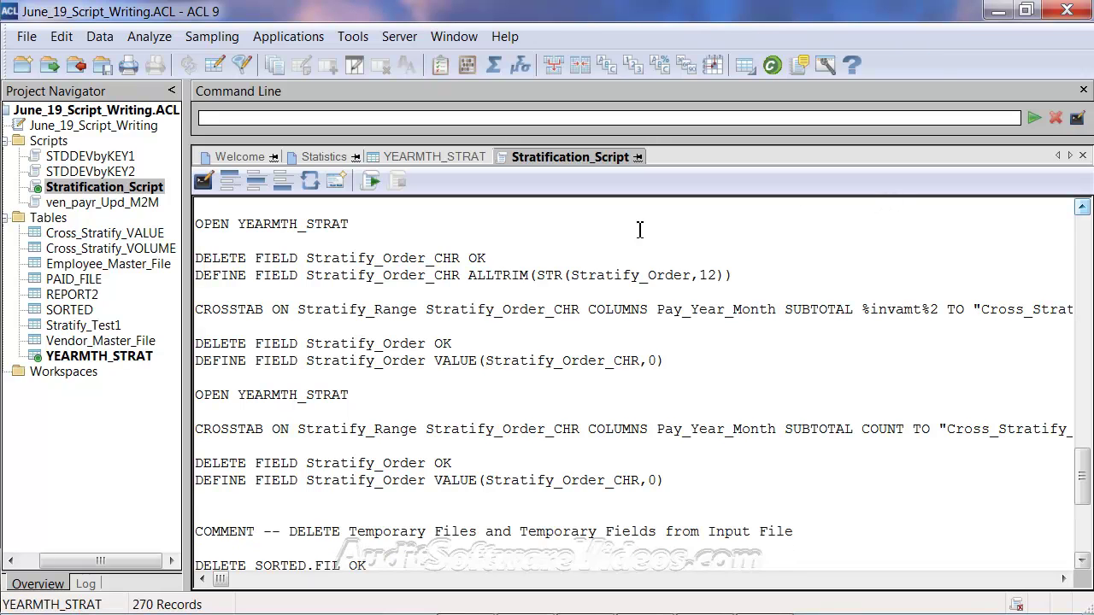
Insert COMPUTED before ALLTRIM in the Stratify_Order_CHR field definition
scroll(445, 258, up, 2)
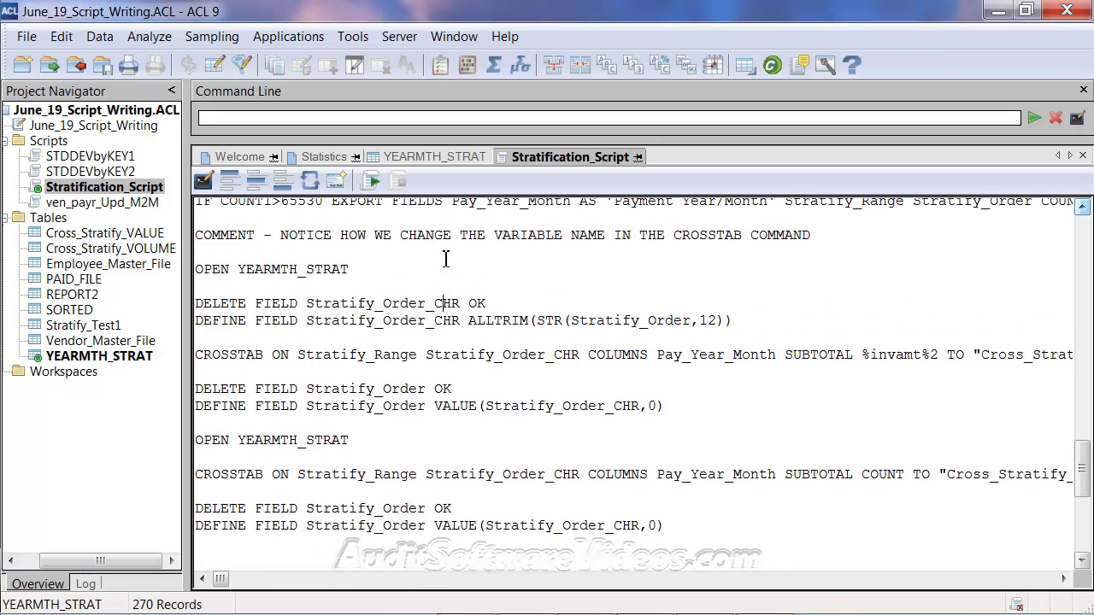
scroll(476, 327, down, 1)
click(472, 326)
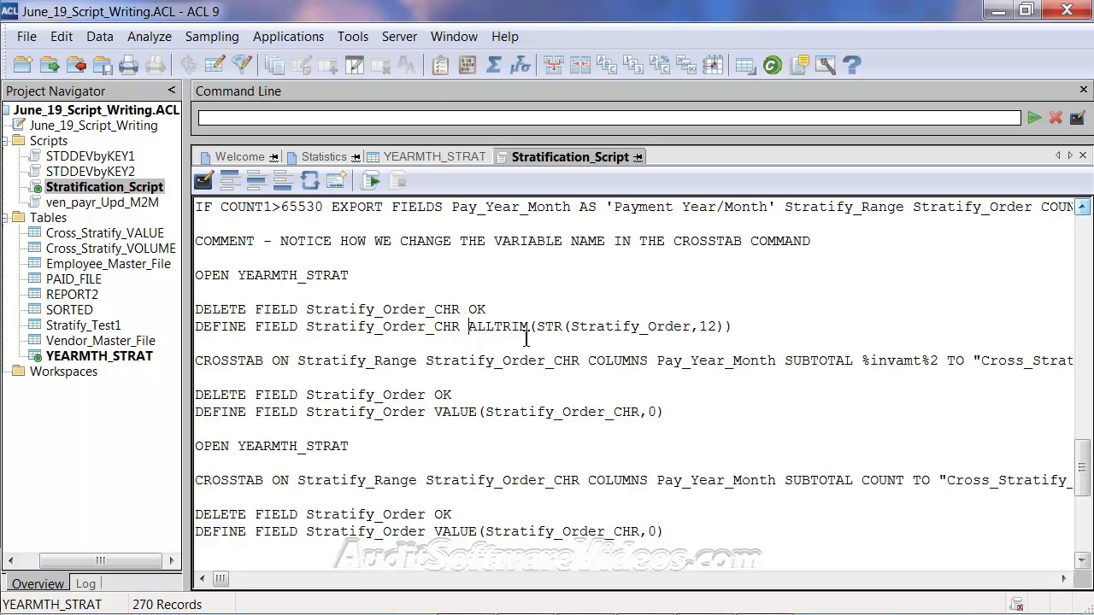
text(COMPUTED)
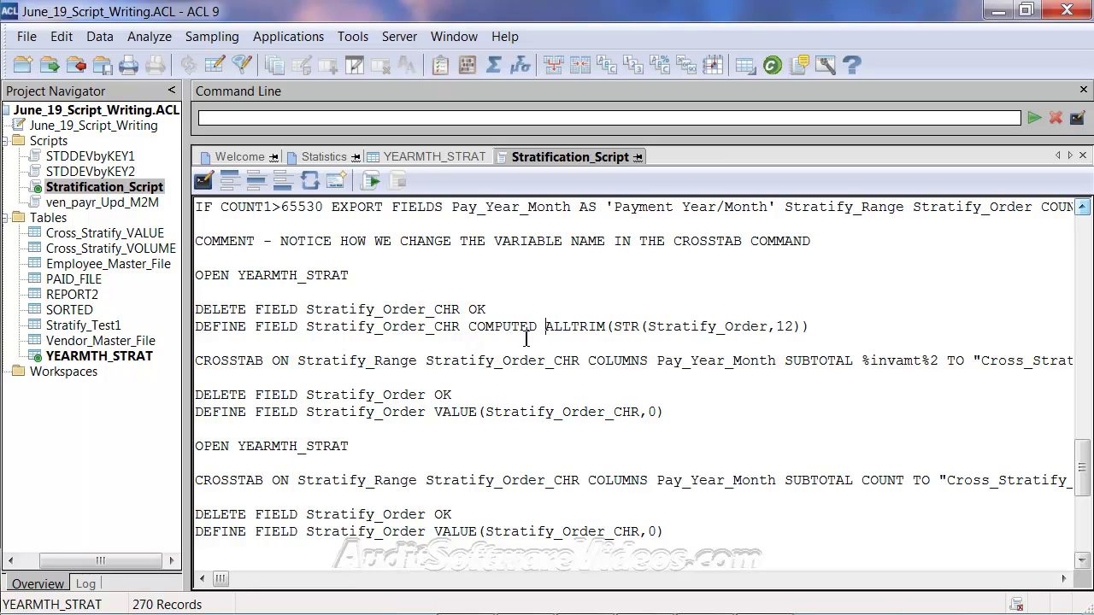
Copy the COMPUTED keyword to before VALUE in the Stratify_Order definition between the two CROSSTAB commands
key(shift+Left)
key(shift+Left)
key(shift+Left)
key(shift+Left)
key(shift+Left)
key(shift+Left)
key(shift+Left)
key(shift+Left)
key(shift+Left)
key(ctrl+c)
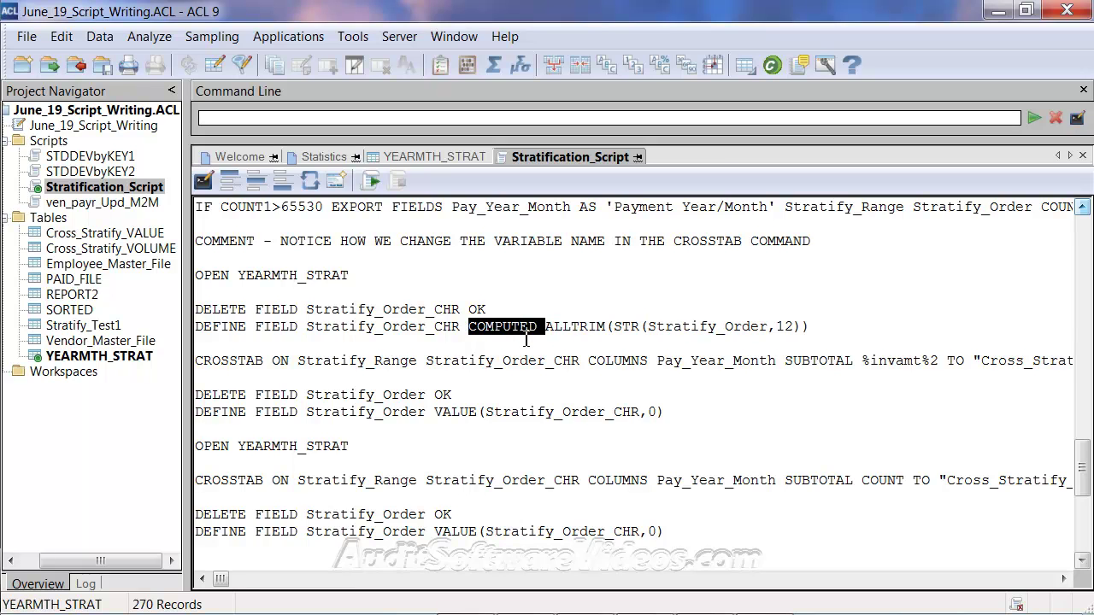
click(527, 339)
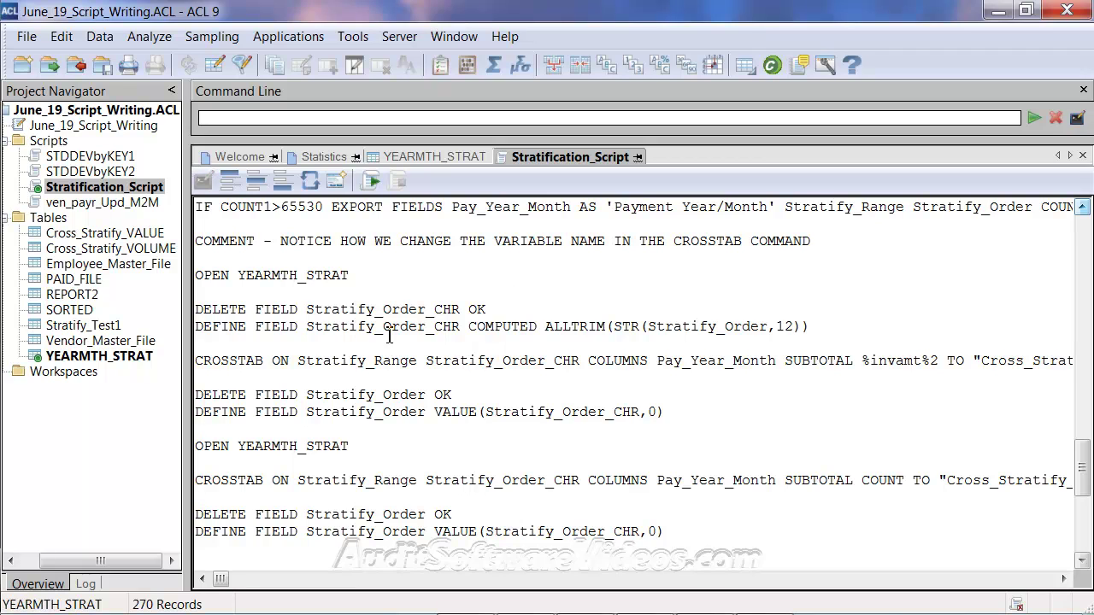
click(425, 414)
key(ctrl+v)
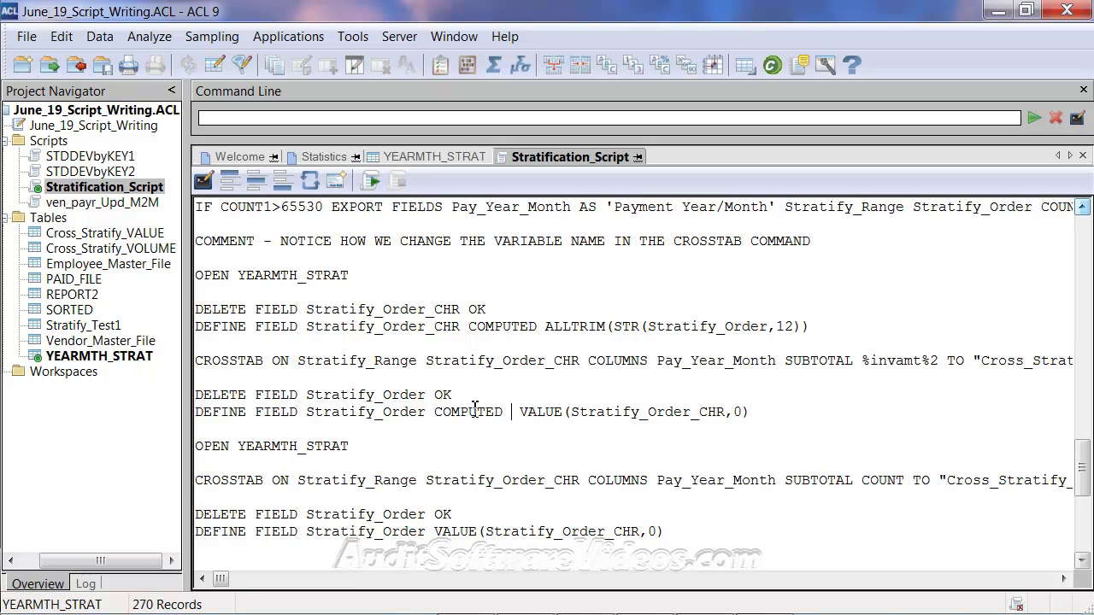
key(BackSpace)
key(Down)
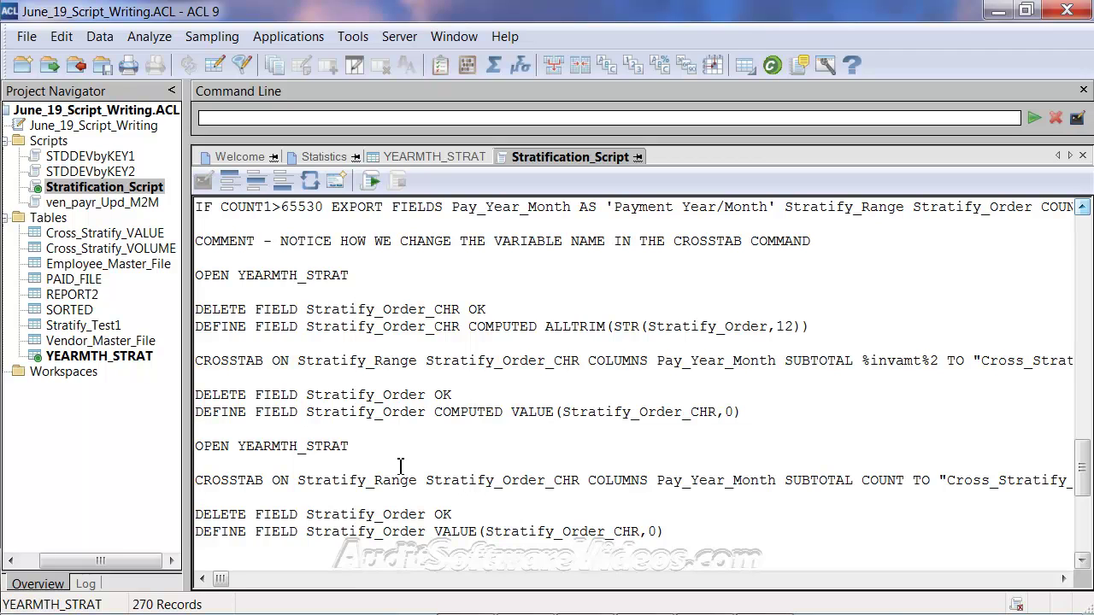
Insert COMPUTED before VALUE in the last Stratify_Order definition, below the CROSSTAB command with the COUNT subtotal
click(427, 533)
key(ctrl+v)
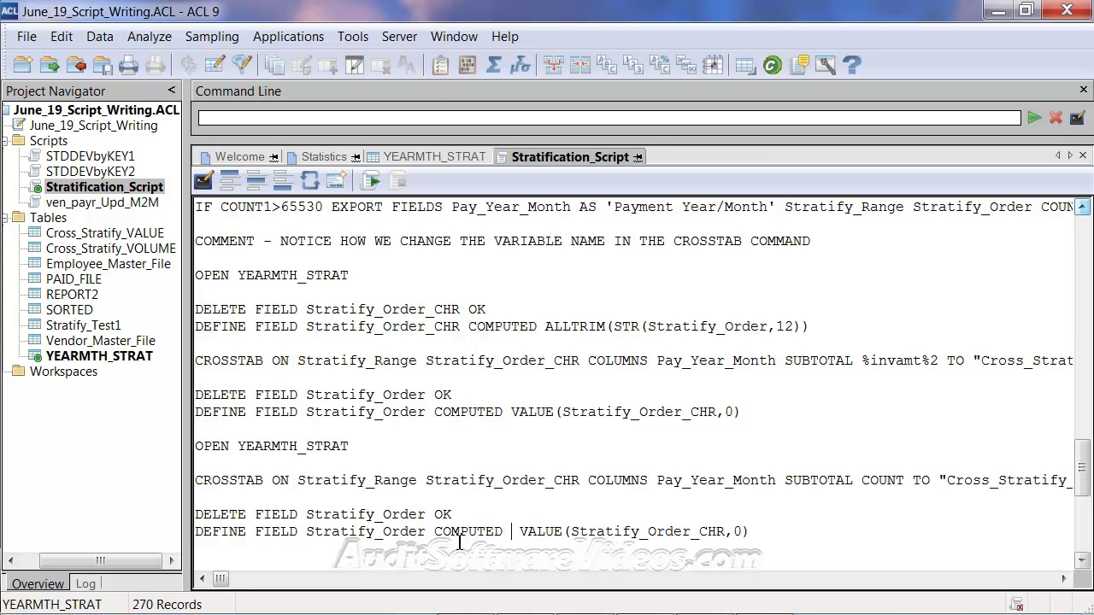
key(Delete)
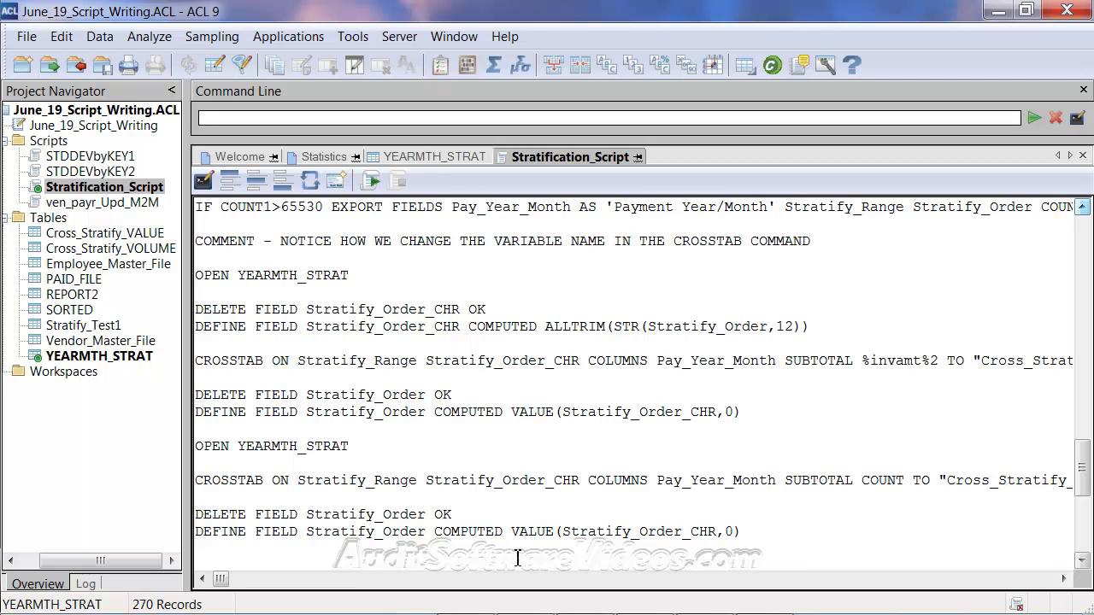
Close the Stratification_Script, keeping the edits
scroll(515, 554, down, 4)
scroll(517, 555, down, 2)
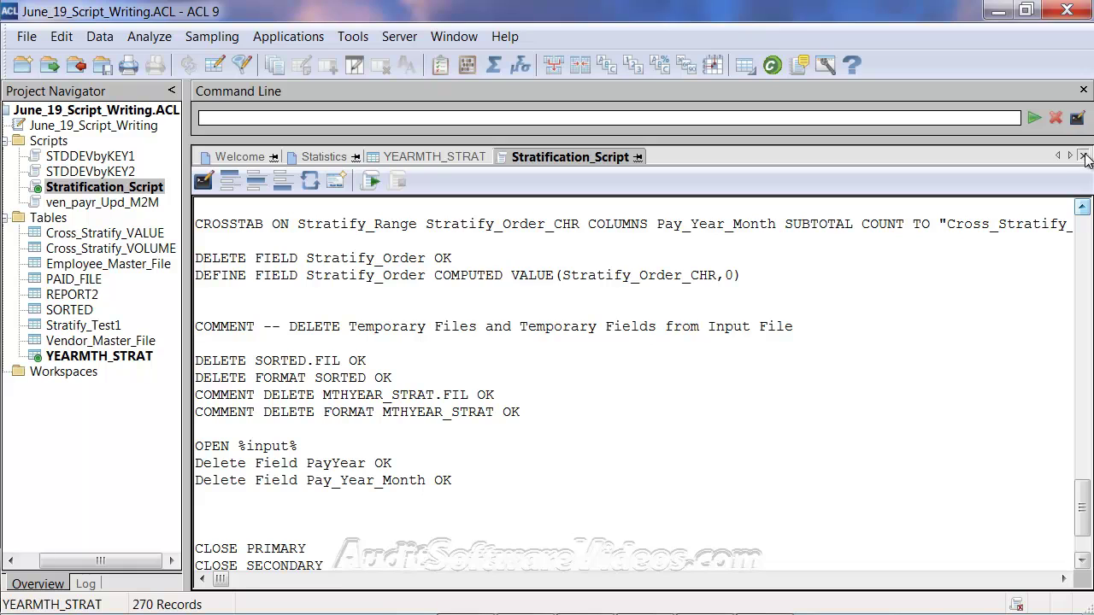
click(1082, 155)
click(503, 390)
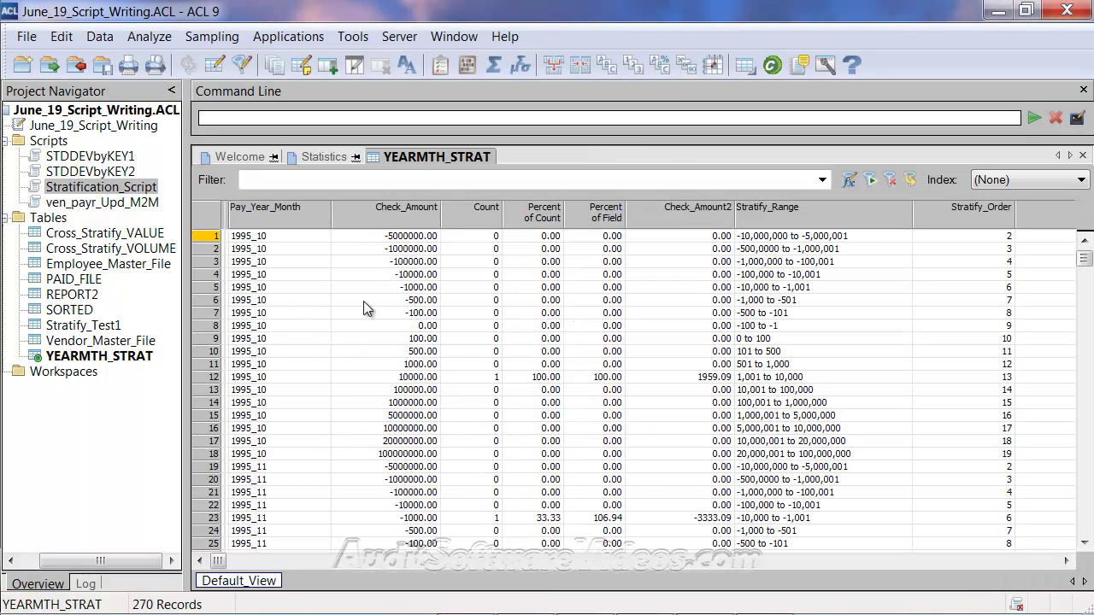
Run Stratification_Script and choose PAID_FILE as the sample file to analyze
right_click(111, 185)
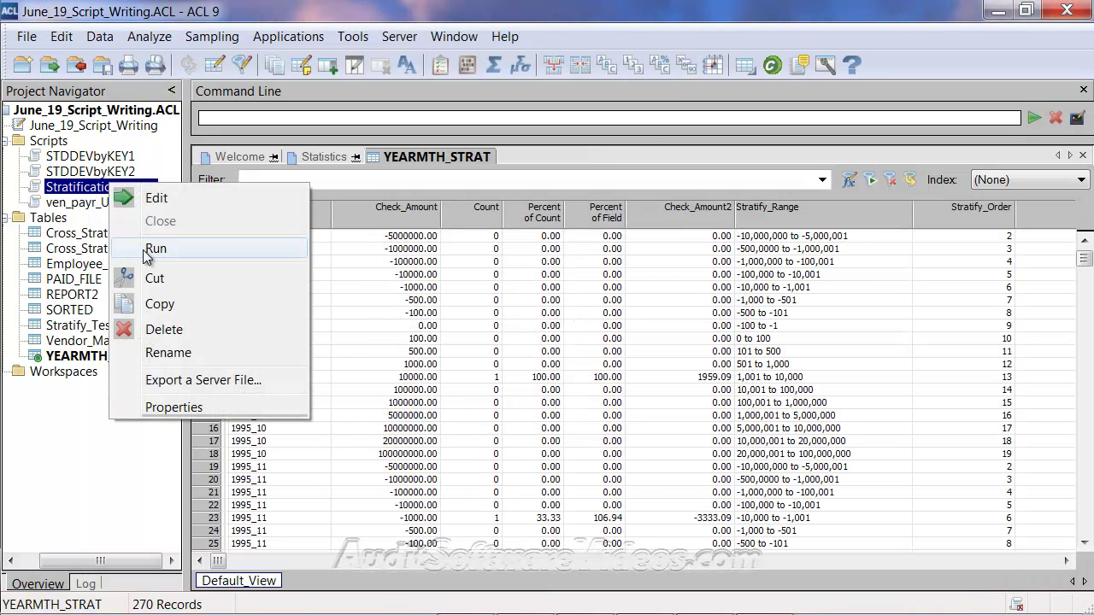
click(155, 250)
click(513, 291)
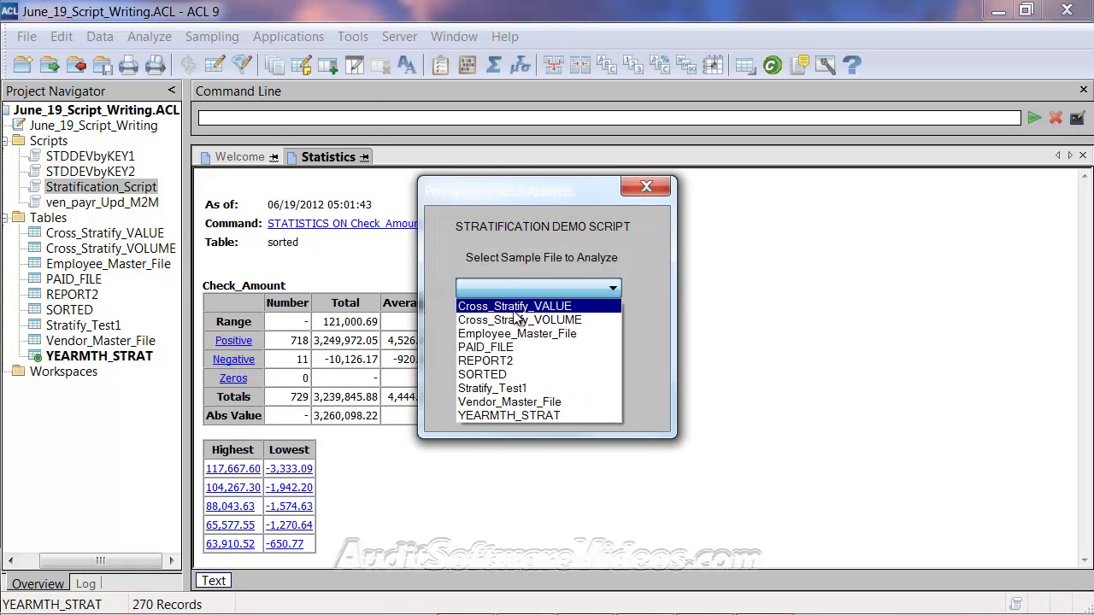
click(516, 335)
click(531, 361)
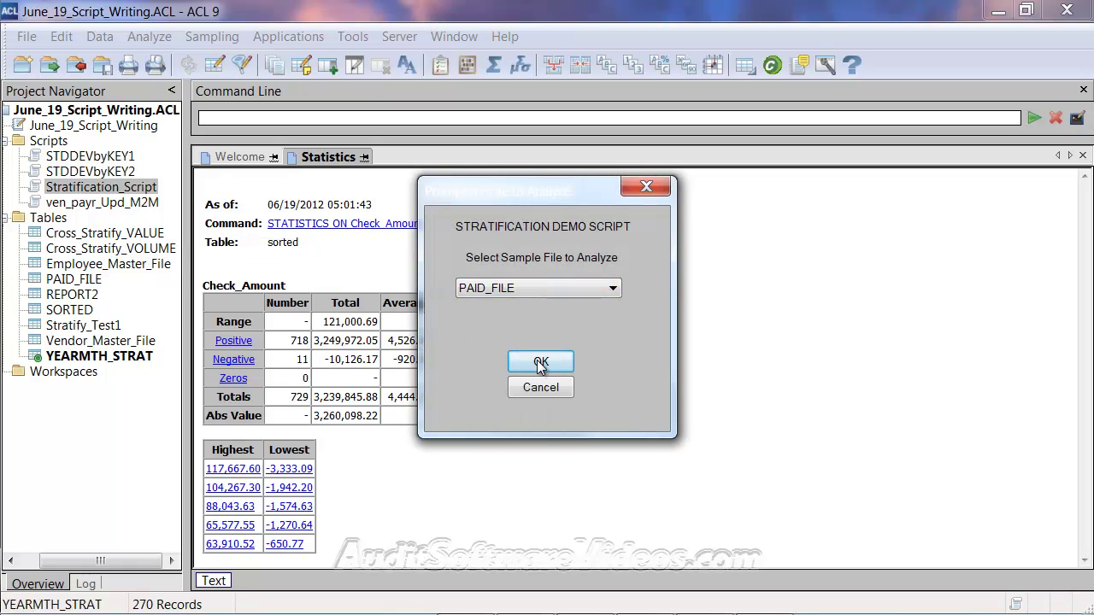
Set Check_Amount as the amount field, choose the date field for PAID_FILE, and run the stratification
click(478, 294)
click(456, 315)
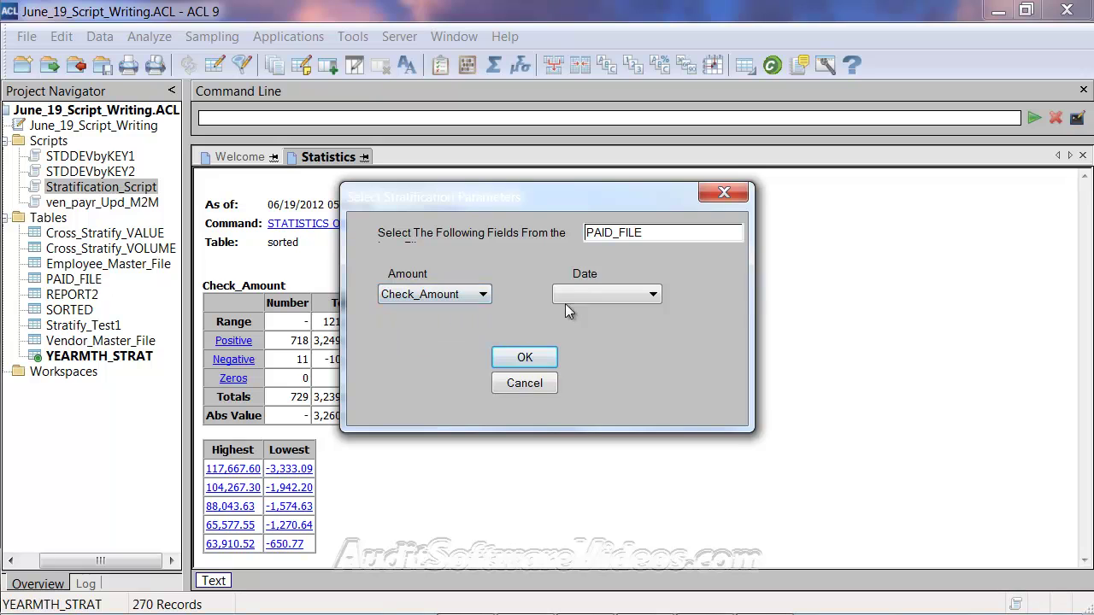
click(589, 294)
click(584, 326)
click(527, 362)
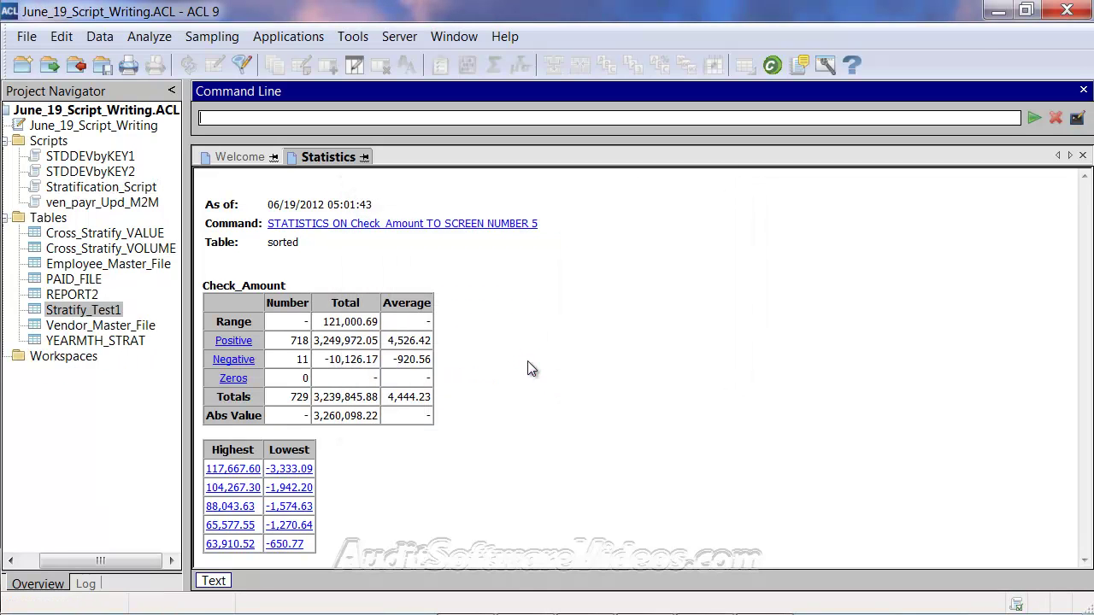
Open the Cross_Stratify_VALUE table and quick sort it ascending by Stratify_Order_CHR
double_click(127, 235)
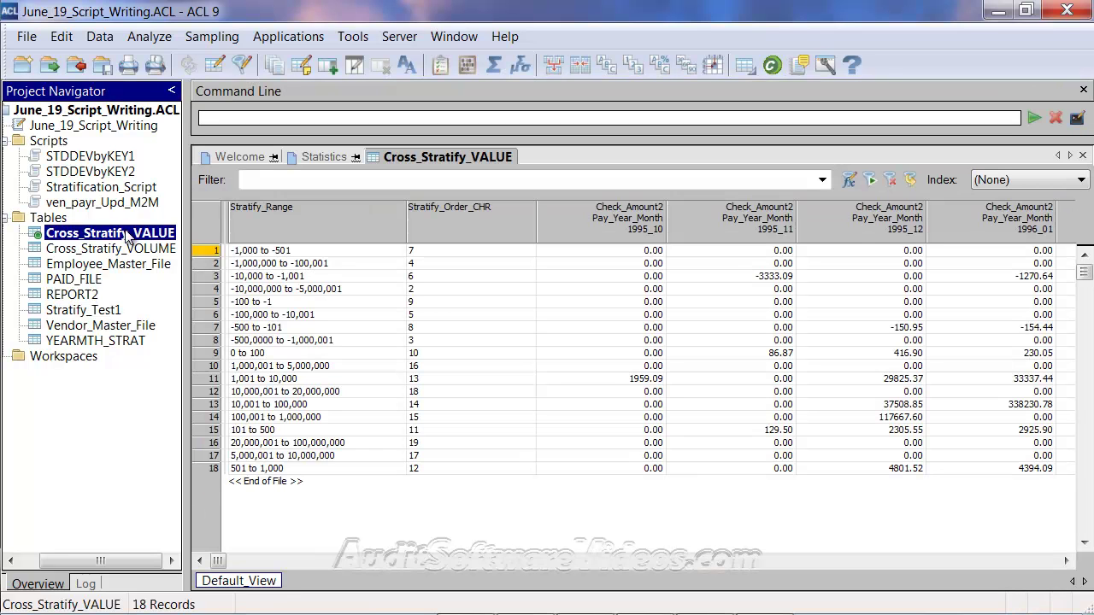
click(488, 231)
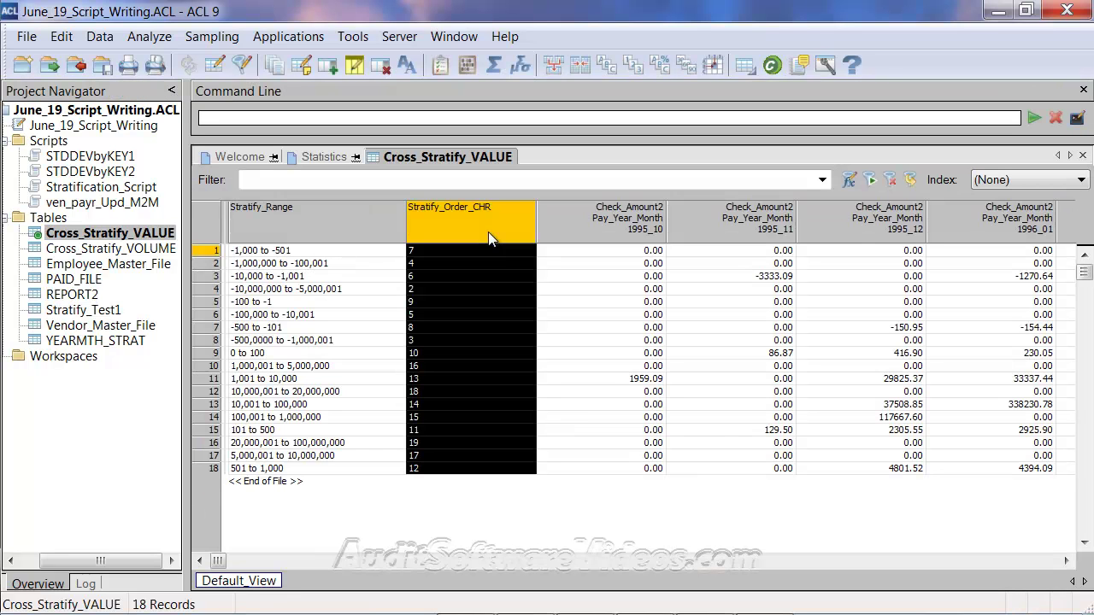
right_click(488, 232)
click(563, 376)
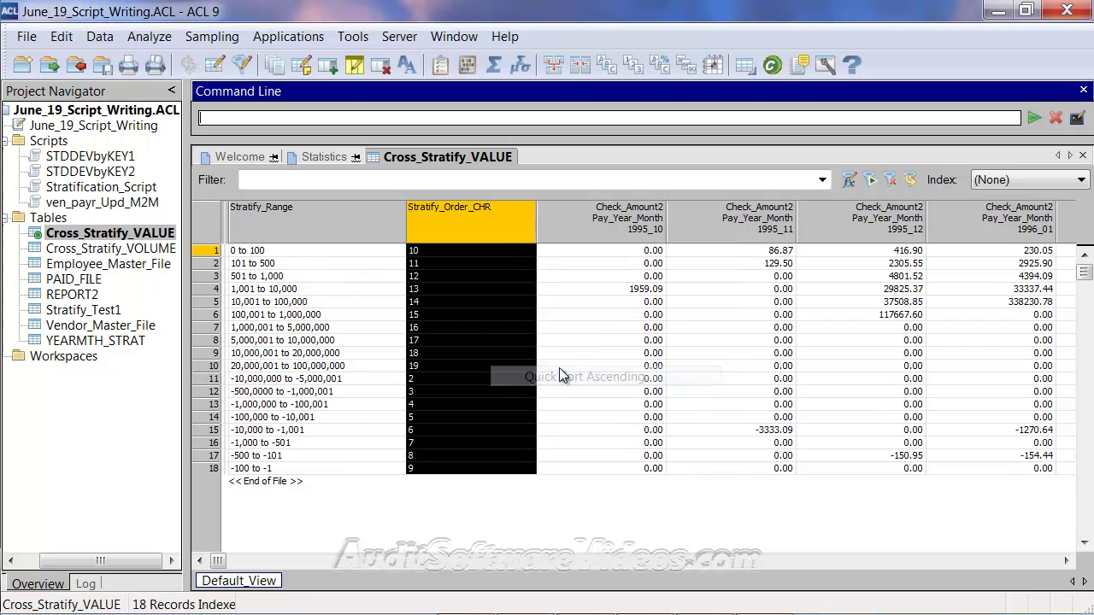
Add the computed Stratify_Order field as a column before Stratify_Order_CHR in the Cross_Stratify_VALUE view
right_click(465, 231)
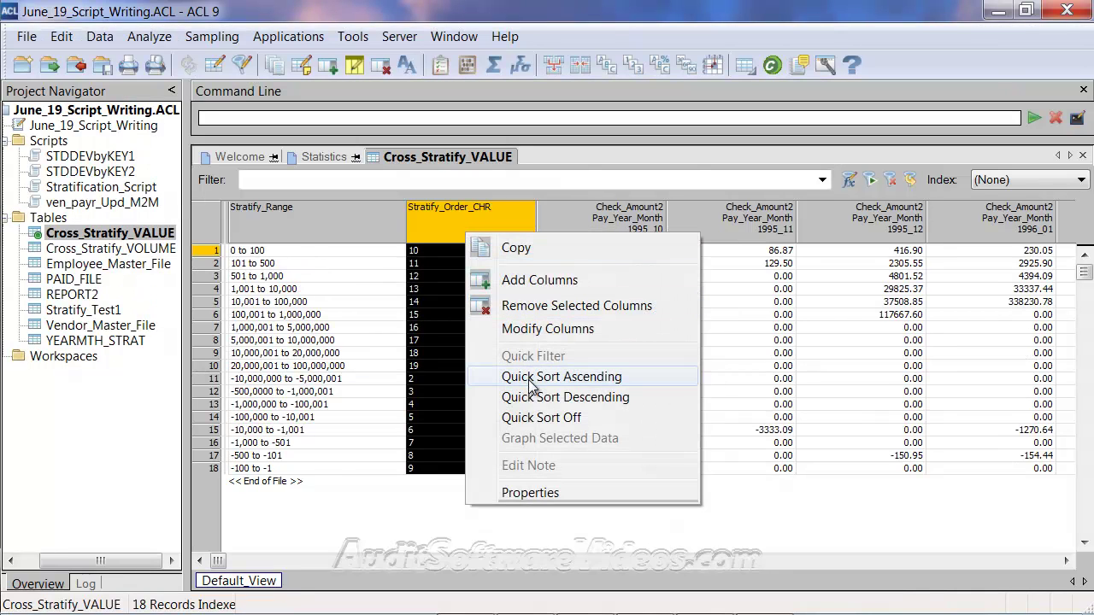
click(451, 216)
right_click(451, 216)
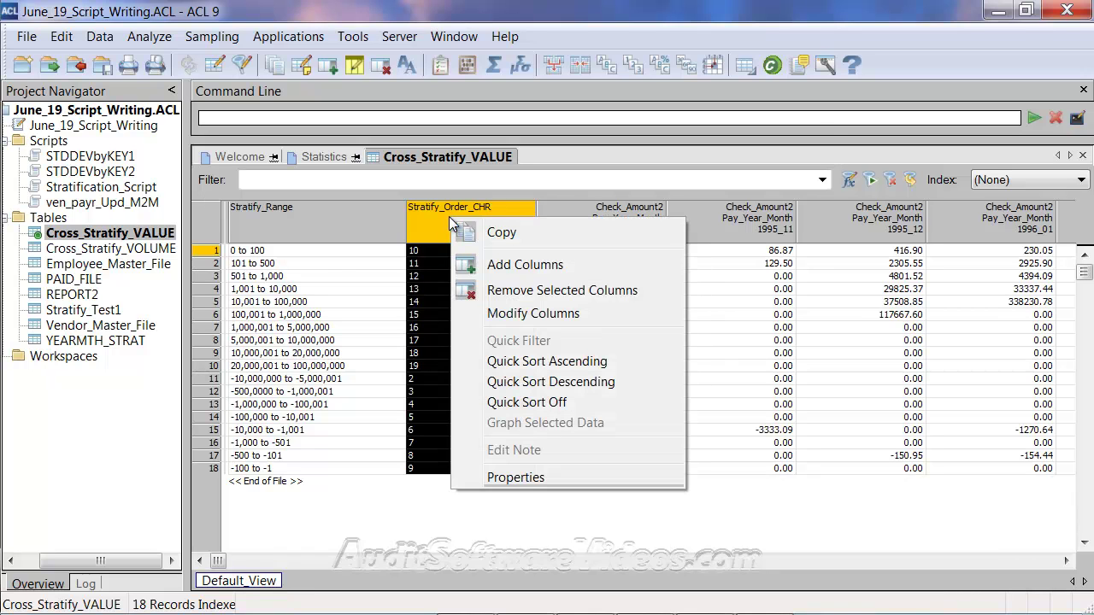
click(486, 266)
double_click(383, 213)
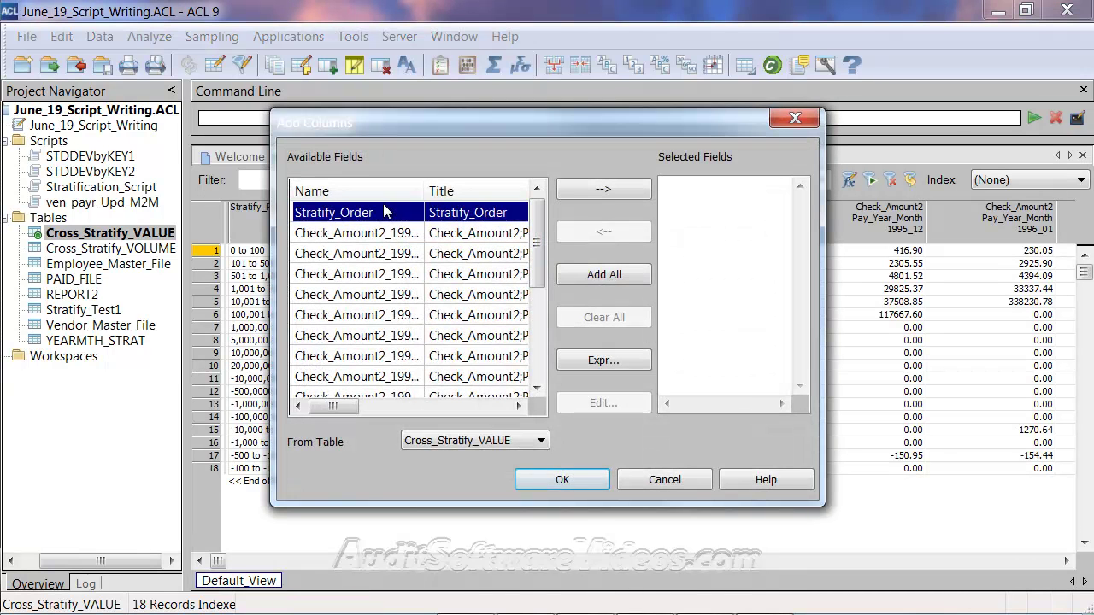
click(561, 479)
Quick sort the Cross_Stratify_VALUE table ascending by the numeric Stratify_Order column
click(470, 213)
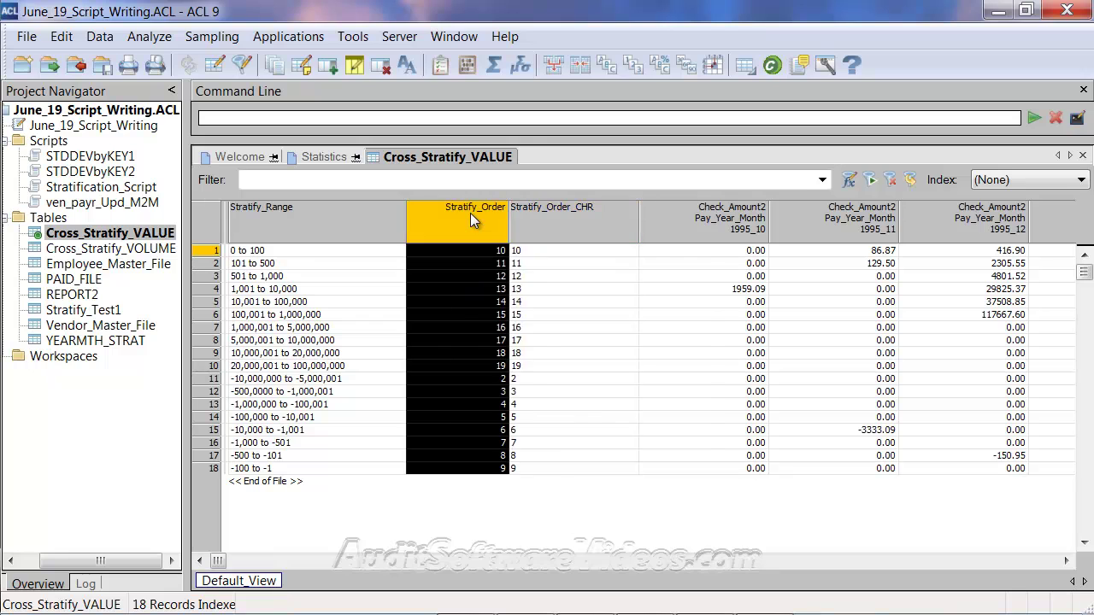
right_click(470, 213)
click(540, 356)
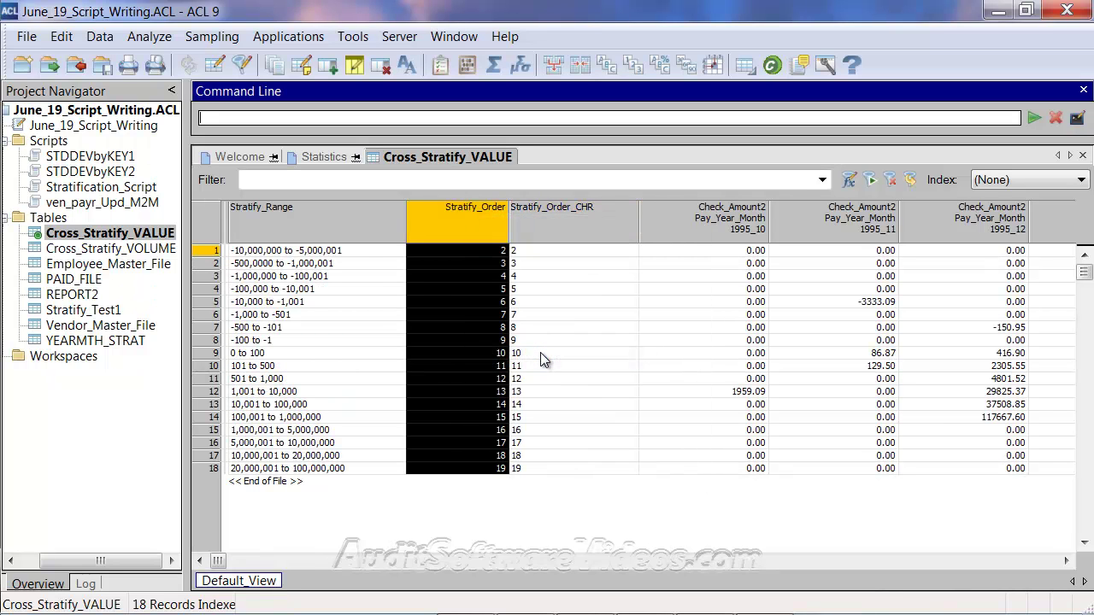
Remove the Stratify_Order_CHR column from the Cross_Stratify_VALUE view
click(568, 226)
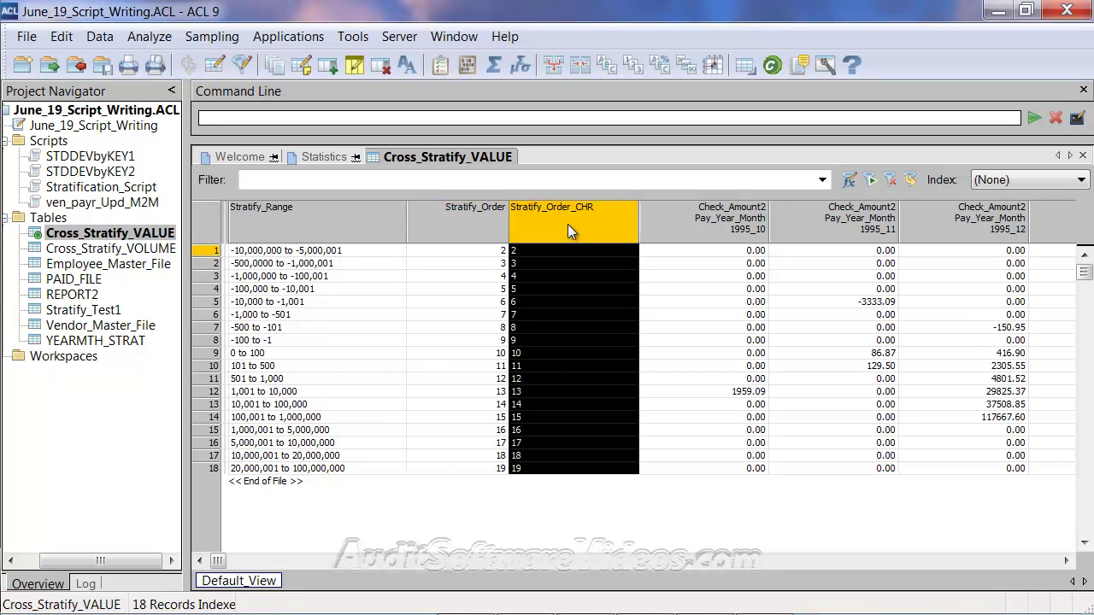
key(Delete)
key(Return)
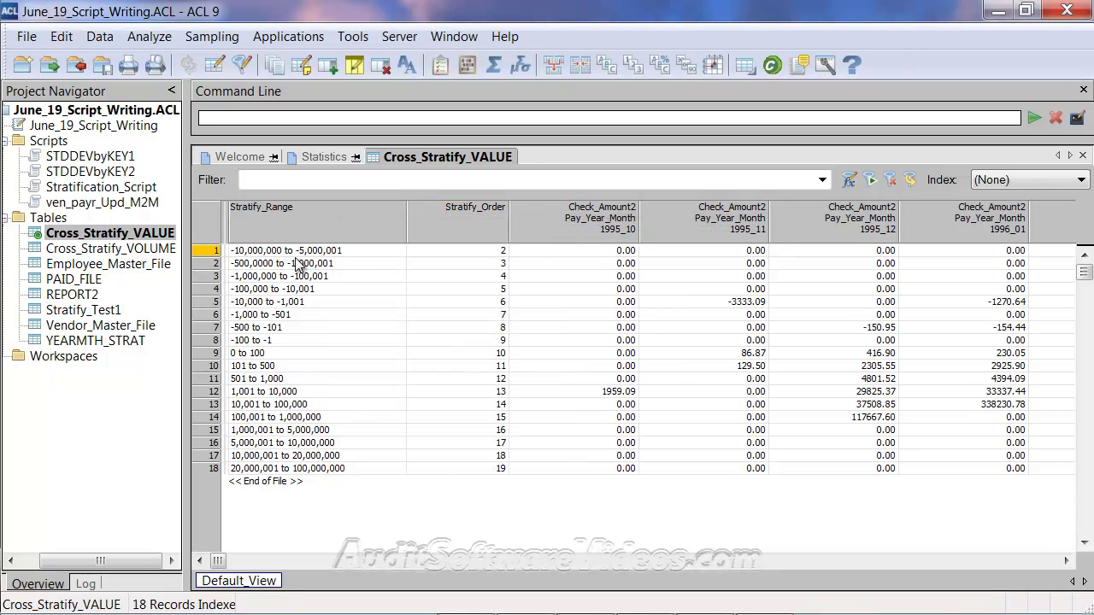
Remove the Stratify_Order column from the view, leaving Stratify_Range beside the monthly Check_Amount2 columns
drag(294, 252, 295, 457)
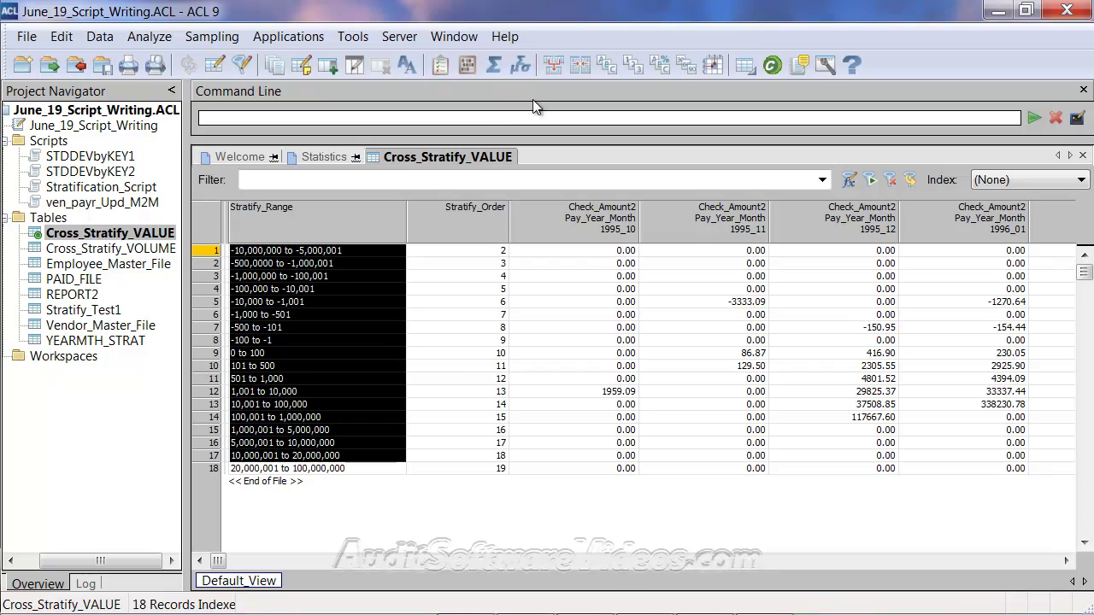
click(577, 232)
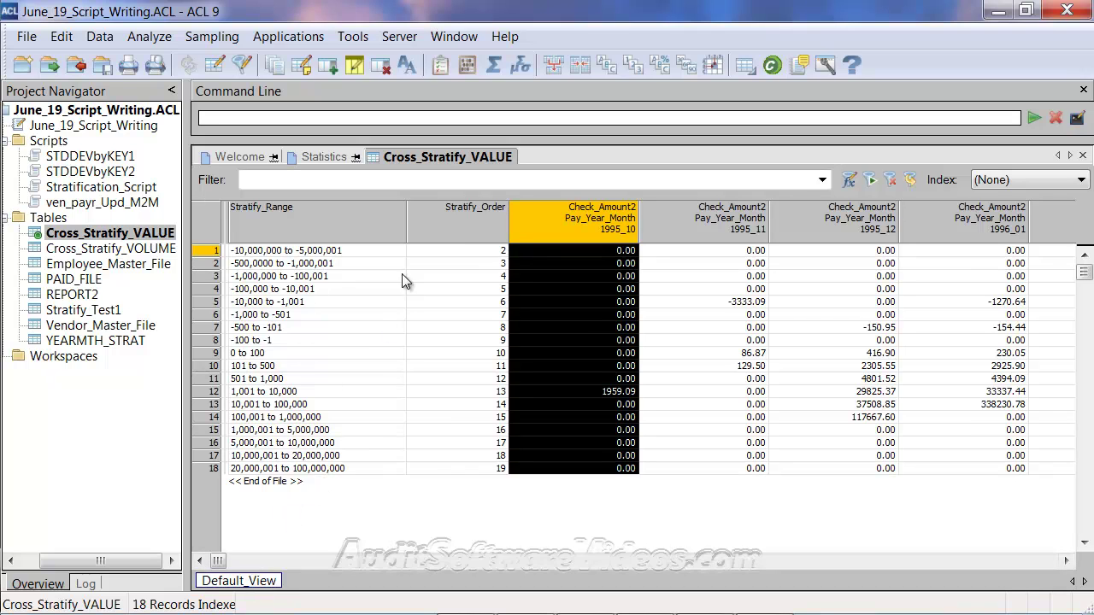
click(446, 228)
key(Delete)
key(Return)
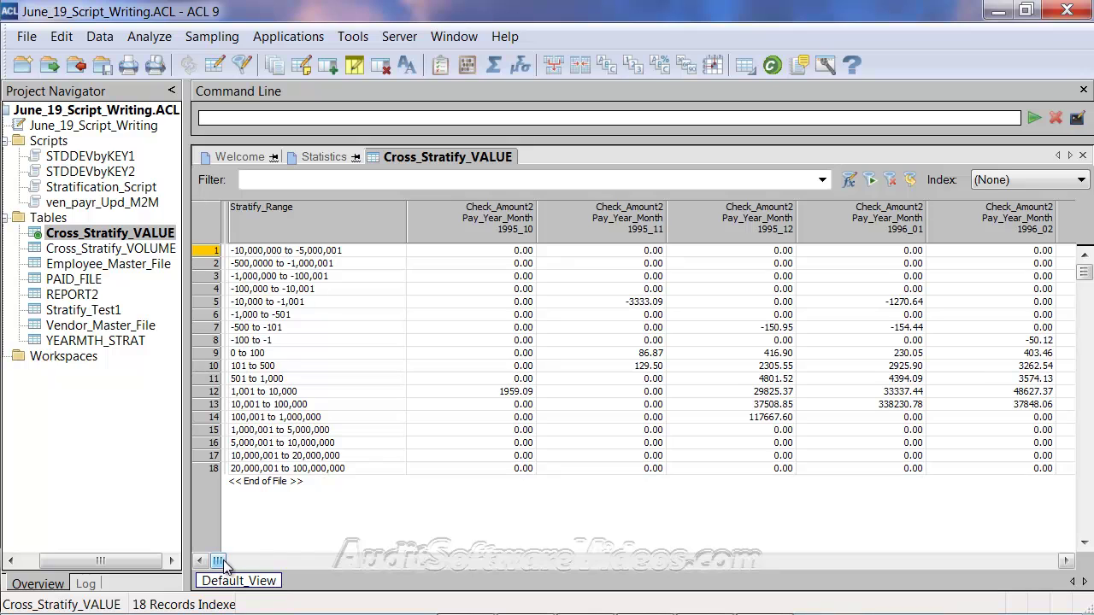
Examine the monthly Check_Amount2 totals across periods, comparing the 101 to 500 and 100,001 to 1,000,000 strata
drag(218, 561, 177, 612)
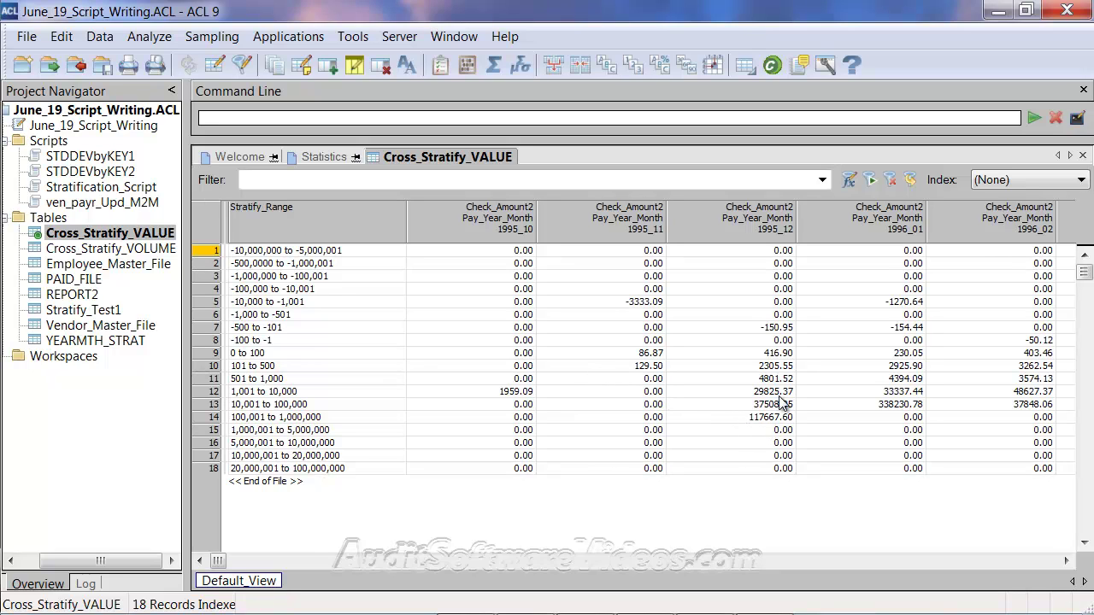
click(282, 417)
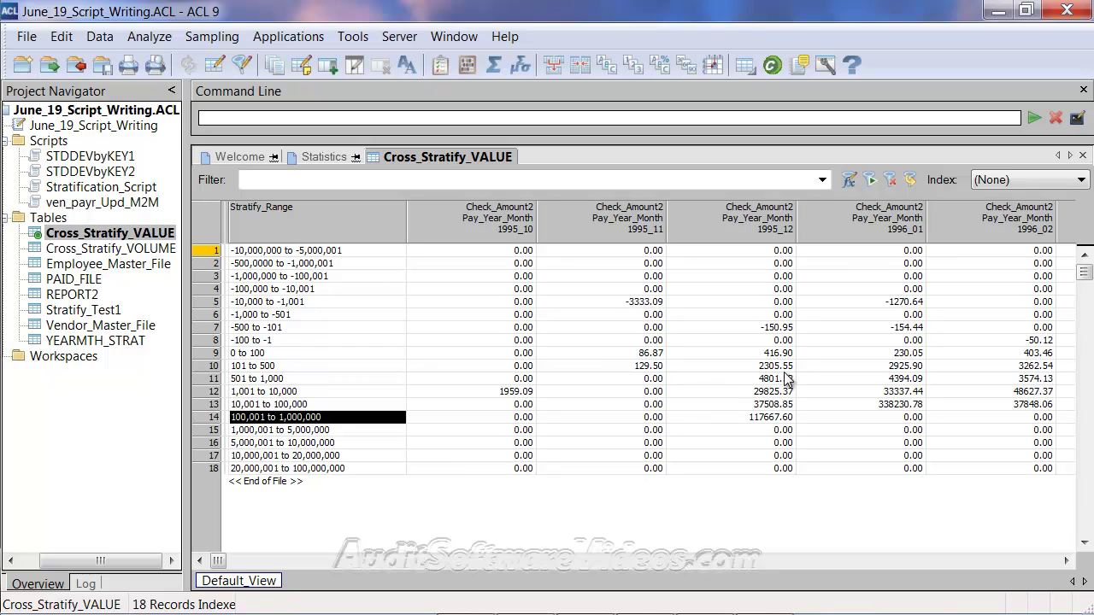
drag(777, 366, 976, 365)
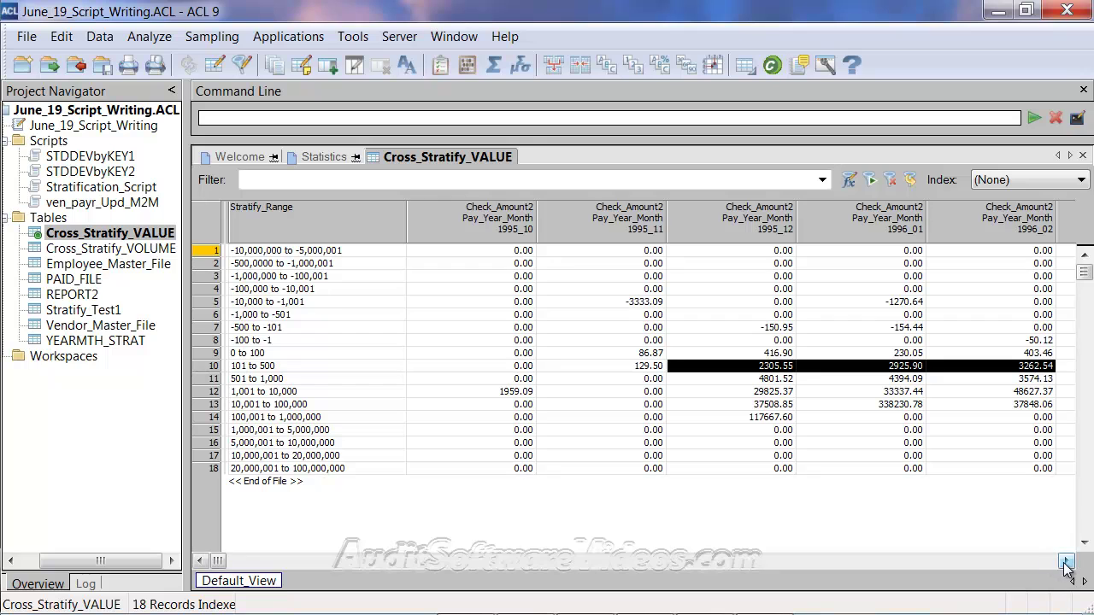
click(1065, 562)
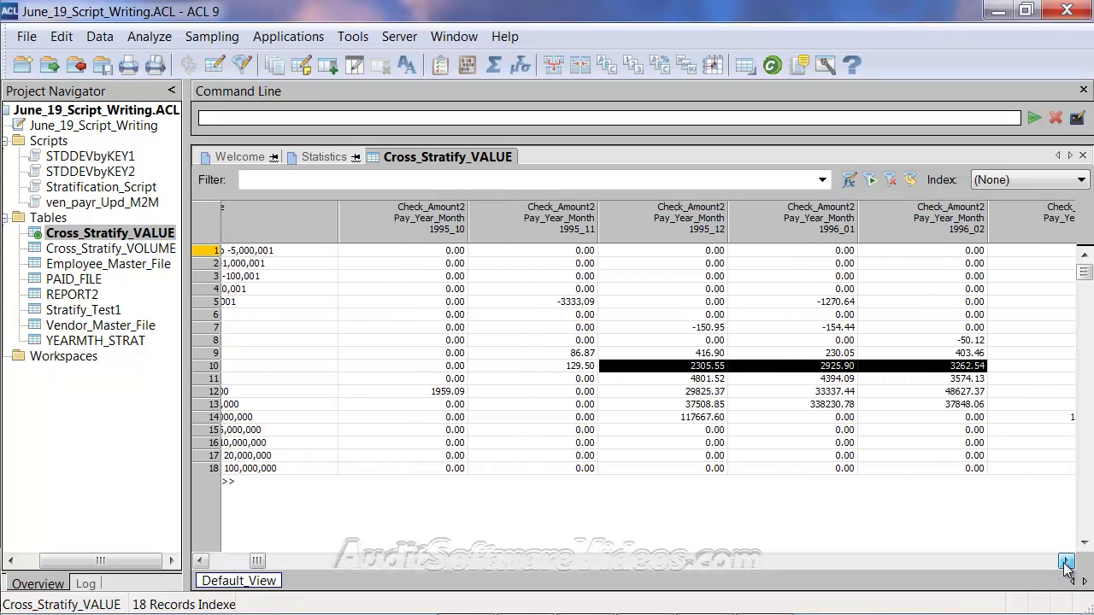
drag(1066, 562, 1066, 562)
drag(598, 367, 970, 374)
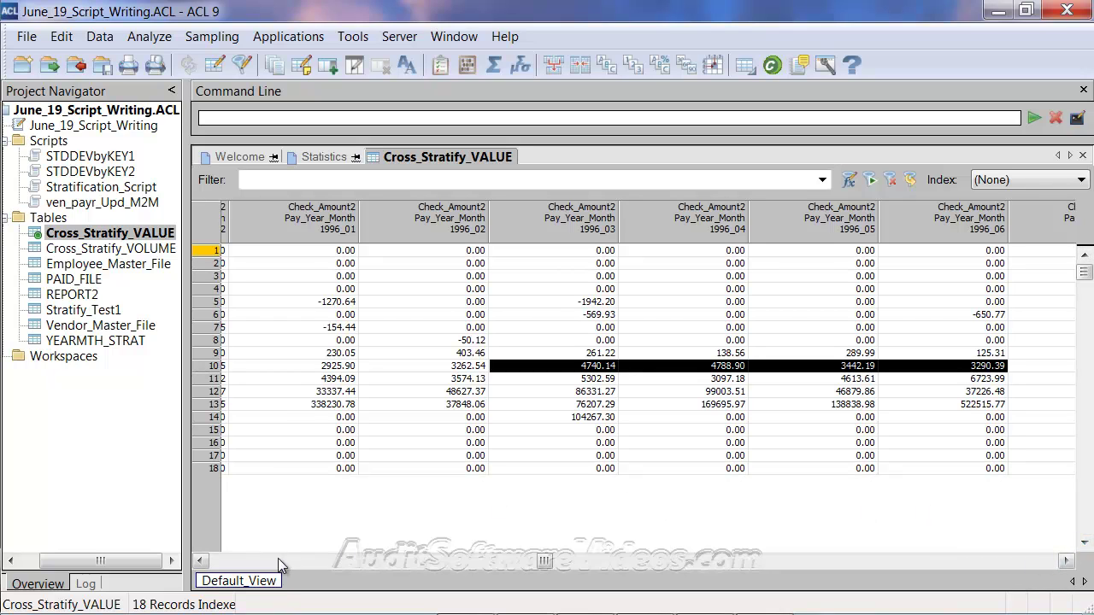
click(199, 561)
click(729, 419)
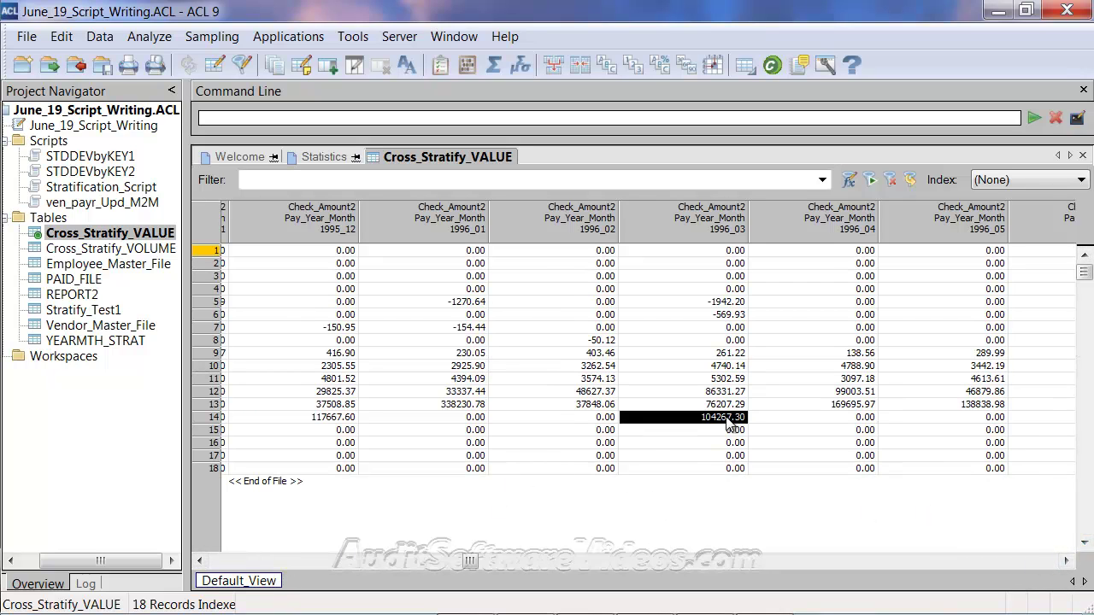
click(345, 418)
click(1004, 421)
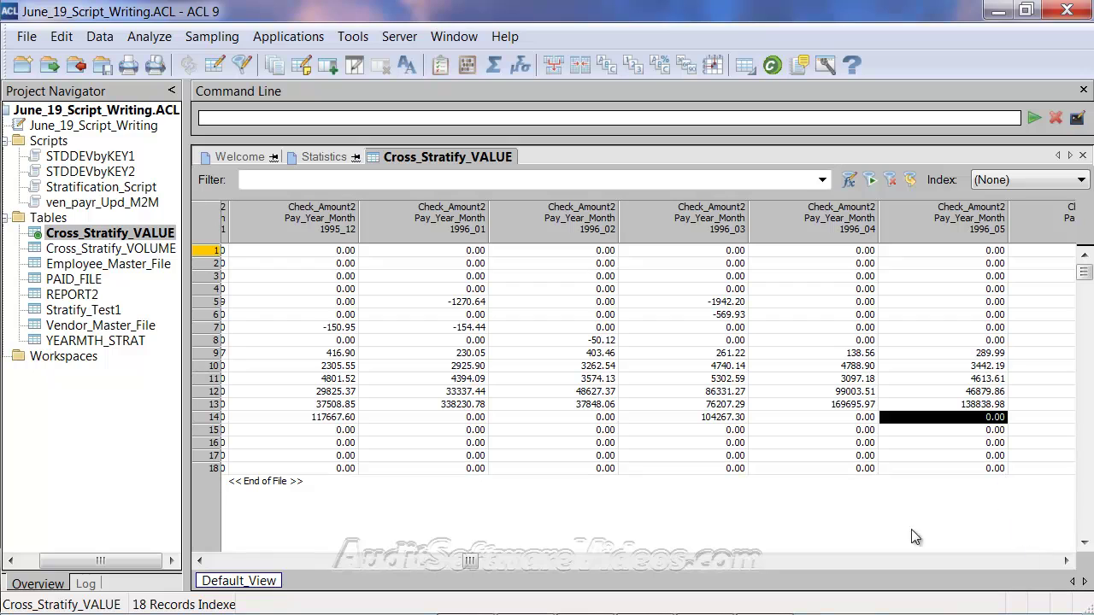
click(221, 562)
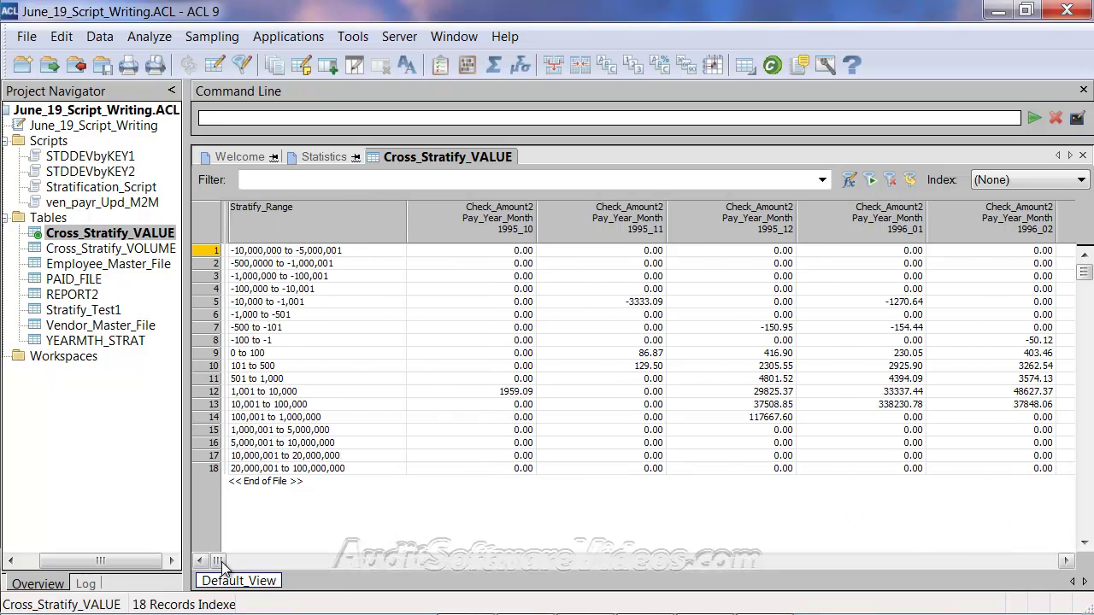